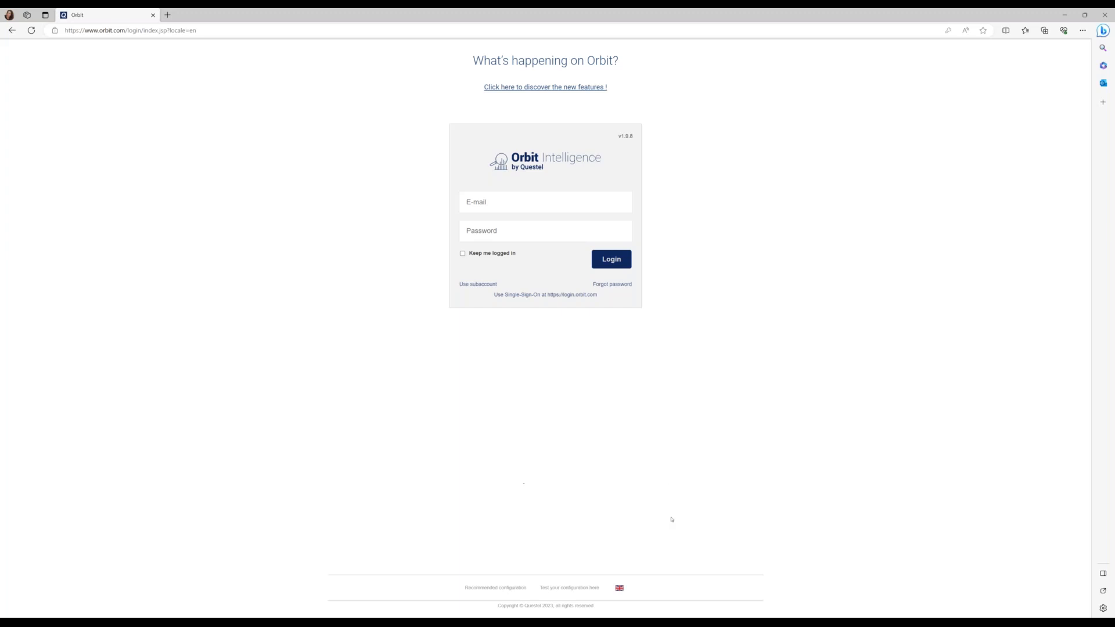
Open the new features page linked from the Orbit login page and go to the Intelligence product releases.
mouse_move(619, 588)
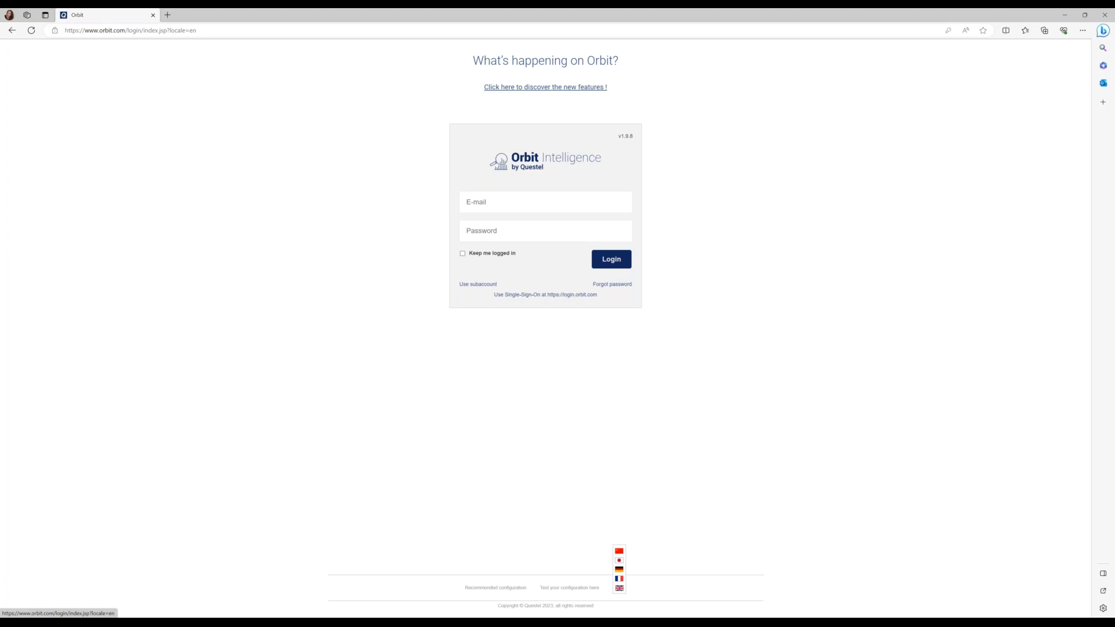
click(538, 88)
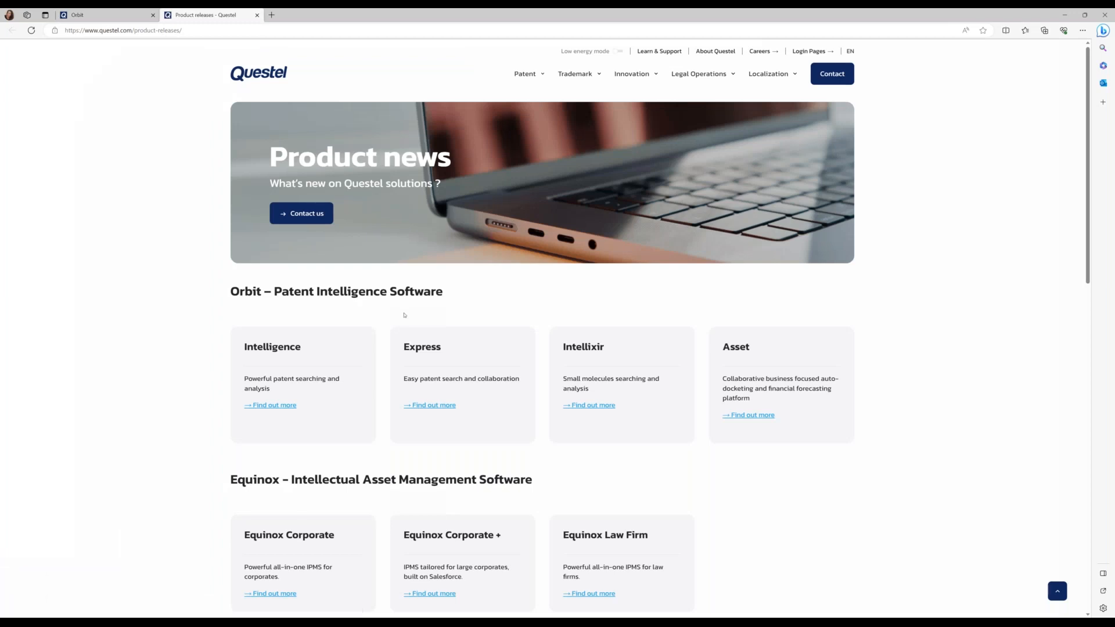
click(256, 406)
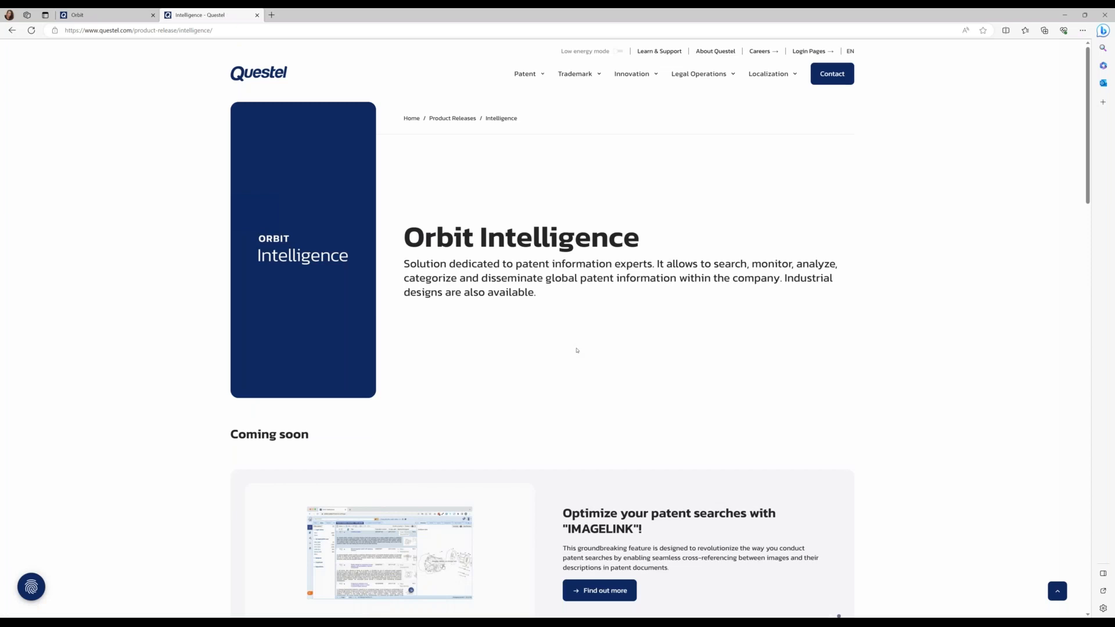
Look through the Coming soon and Latest releases sections of the Orbit Intelligence release page.
scroll(577, 350, down, 5)
scroll(576, 350, down, 3)
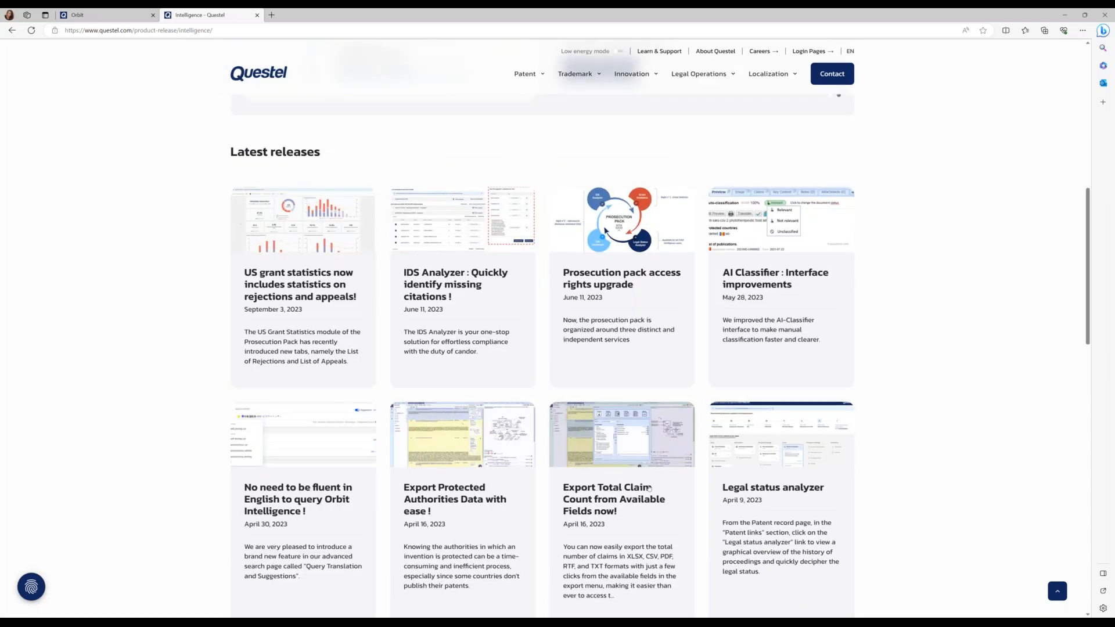
scroll(649, 488, down, 2)
scroll(649, 488, down, 5)
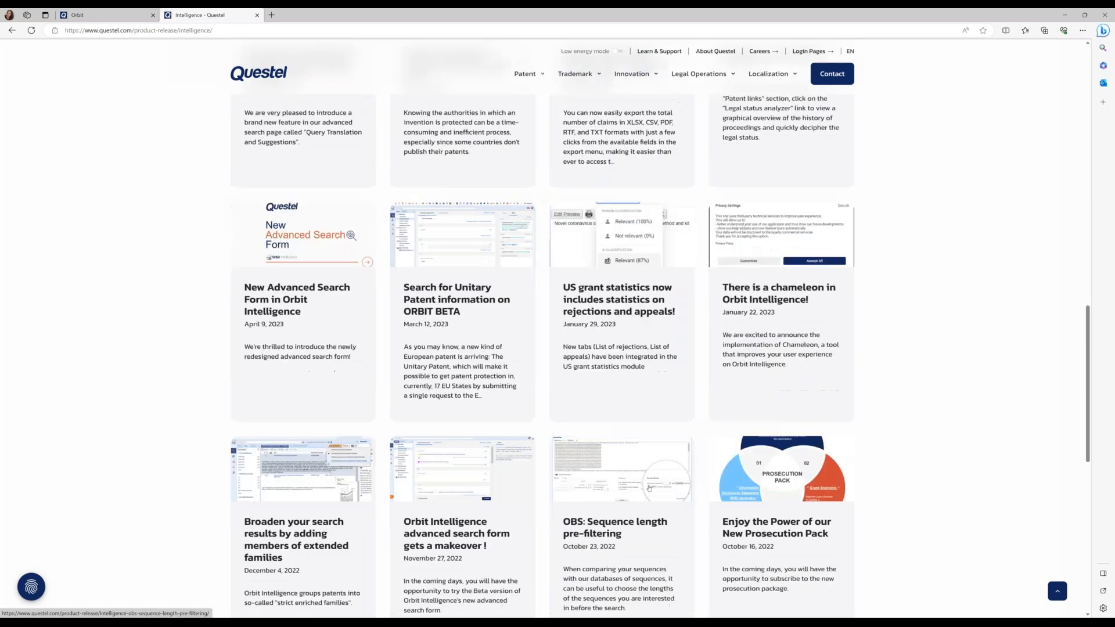
scroll(649, 488, up, 2)
scroll(649, 488, up, 10)
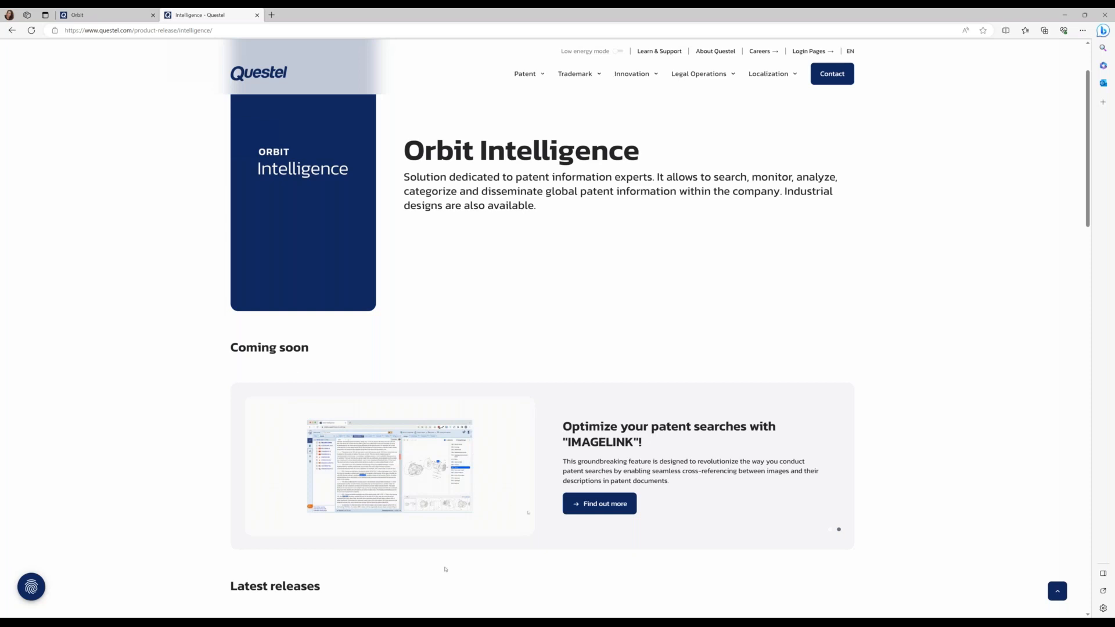
scroll(445, 569, down, 3)
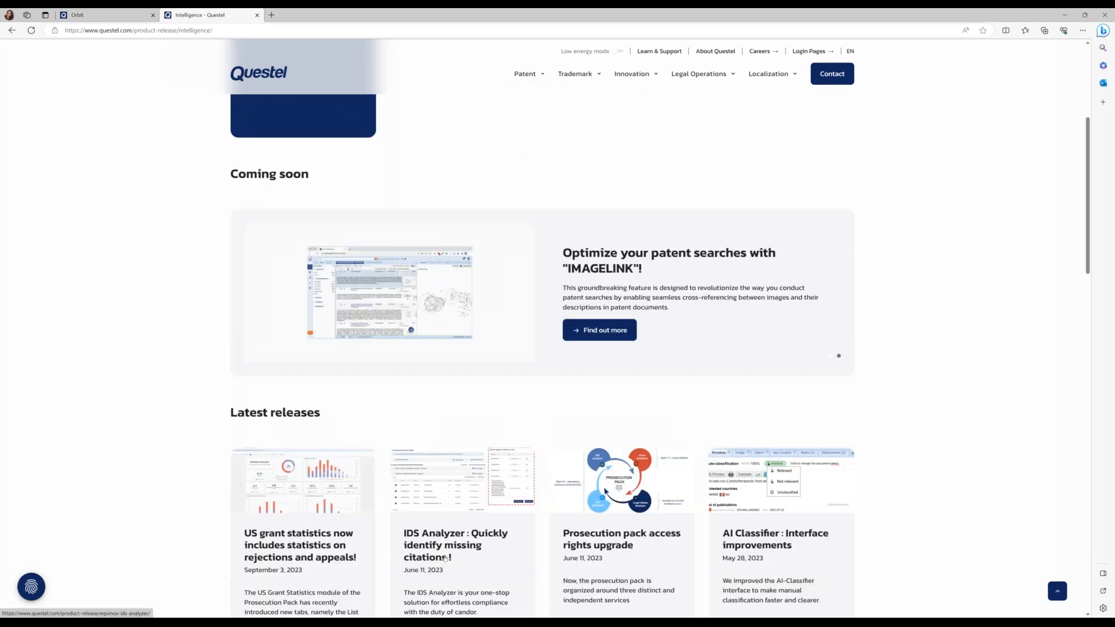
scroll(446, 558, down, 2)
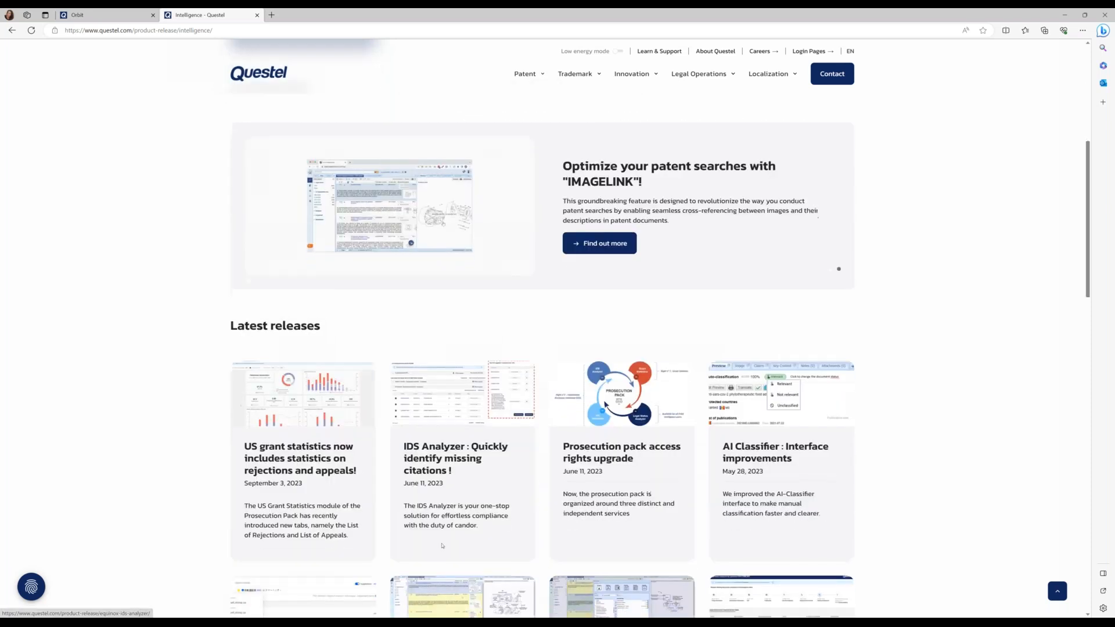
scroll(442, 546, down, 4)
scroll(442, 546, up, 10)
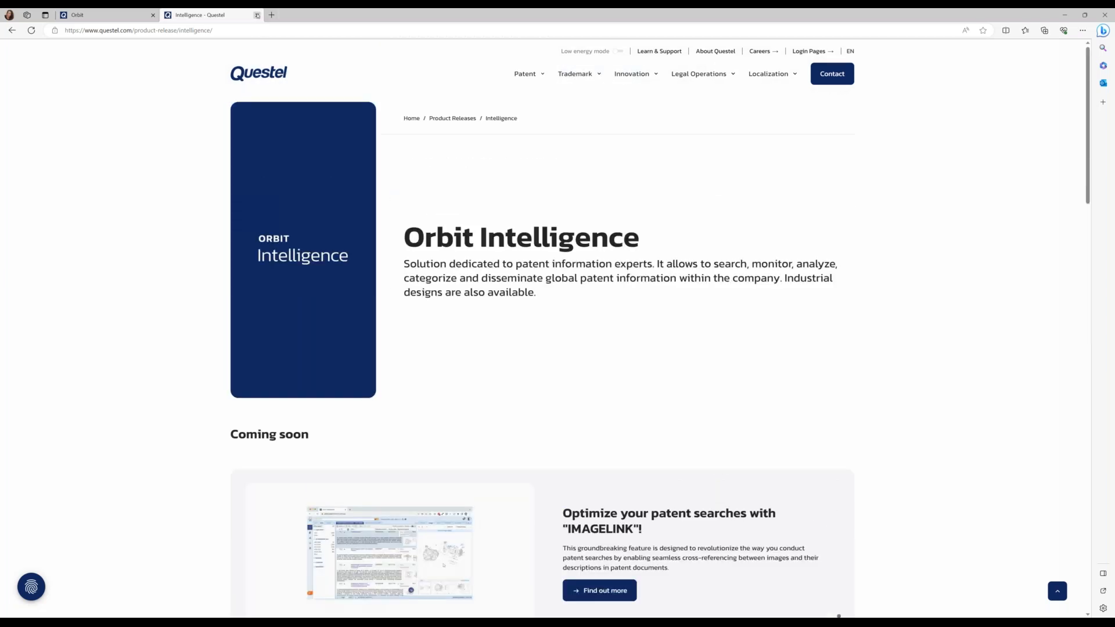
Close the release page and the login window, and switch to the logged-in Orbit Intelligence session.
click(257, 15)
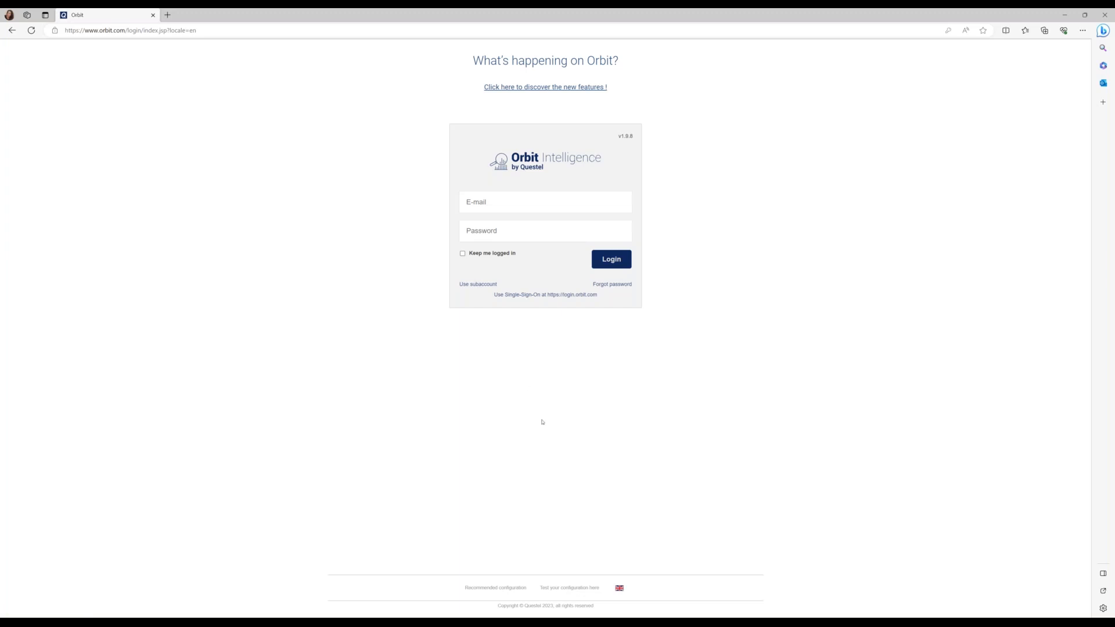
click(1108, 15)
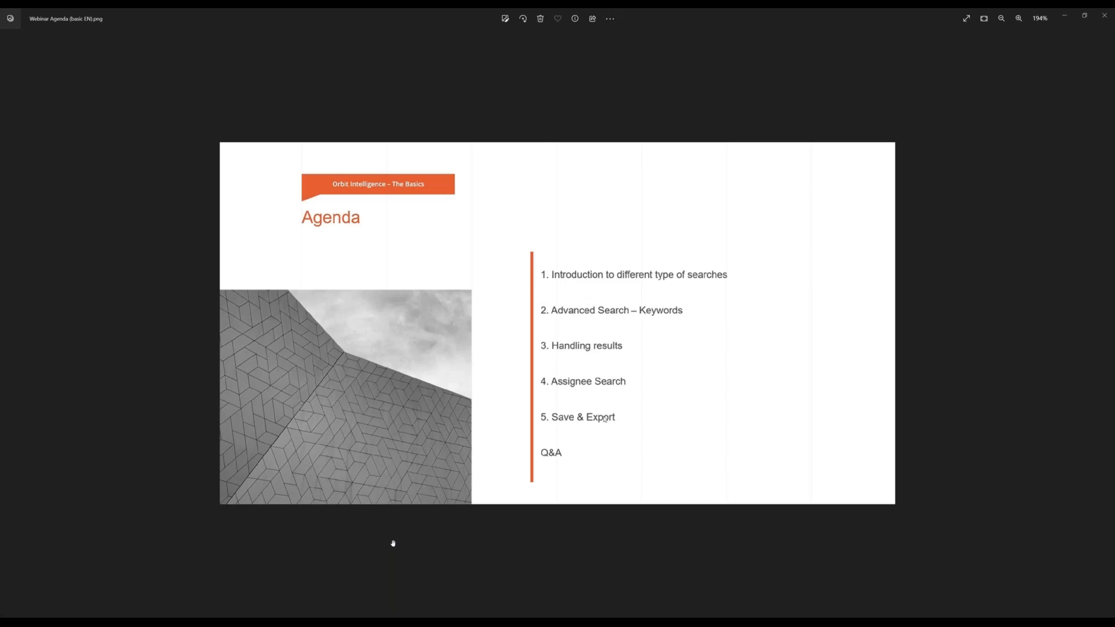
click(144, 590)
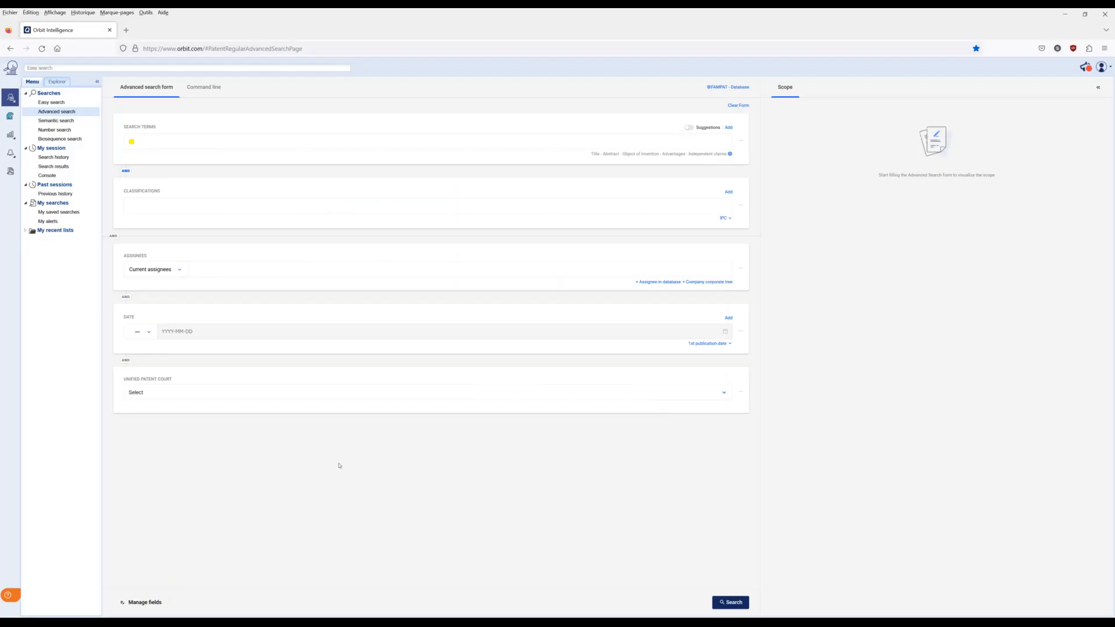
Look through the Easy, Advanced and Number search forms, return to Easy search and show the Patents and Designs modules.
click(55, 103)
click(26, 83)
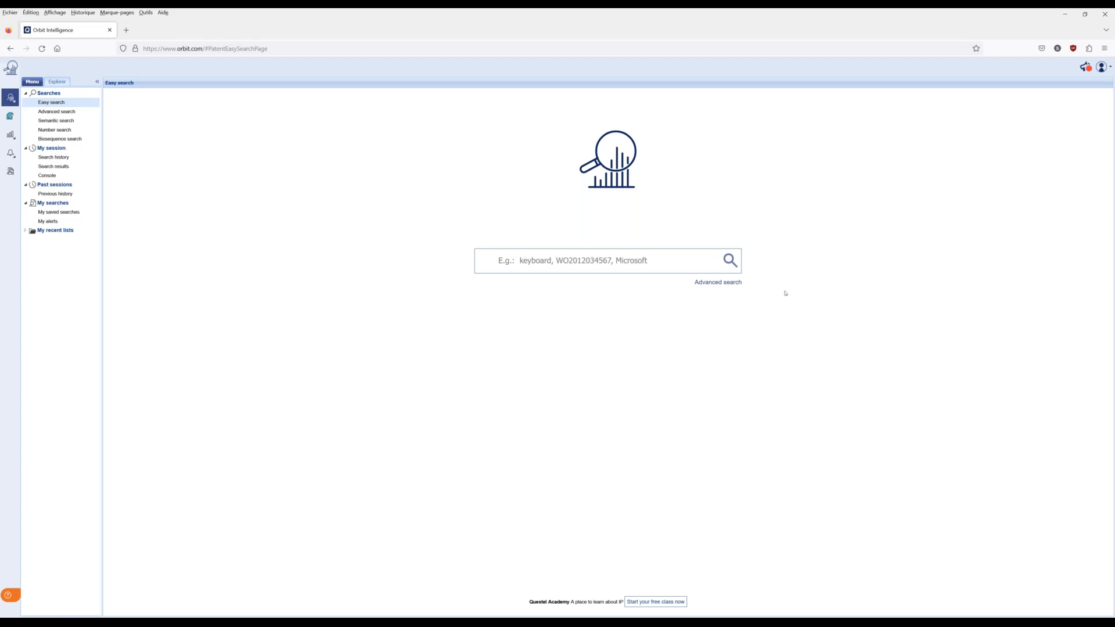
click(38, 112)
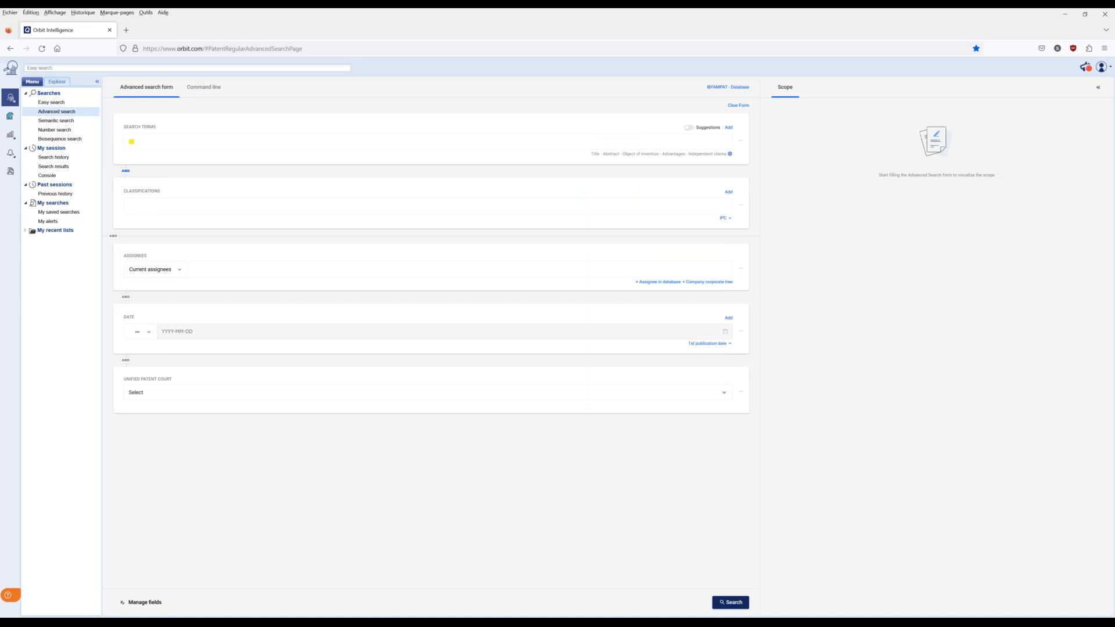
click(55, 130)
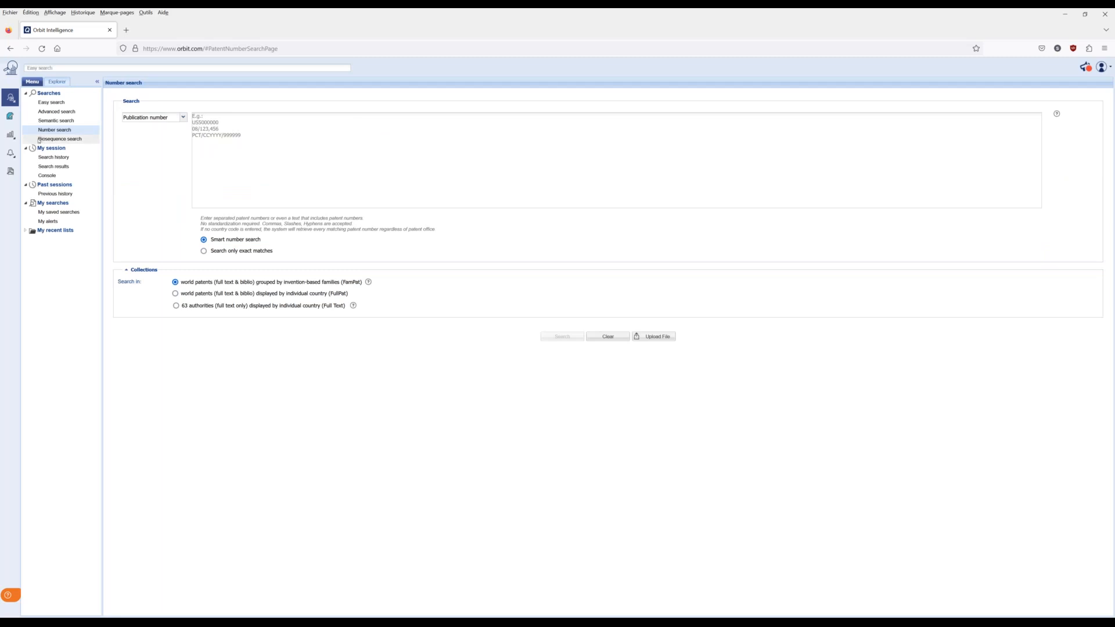
click(49, 103)
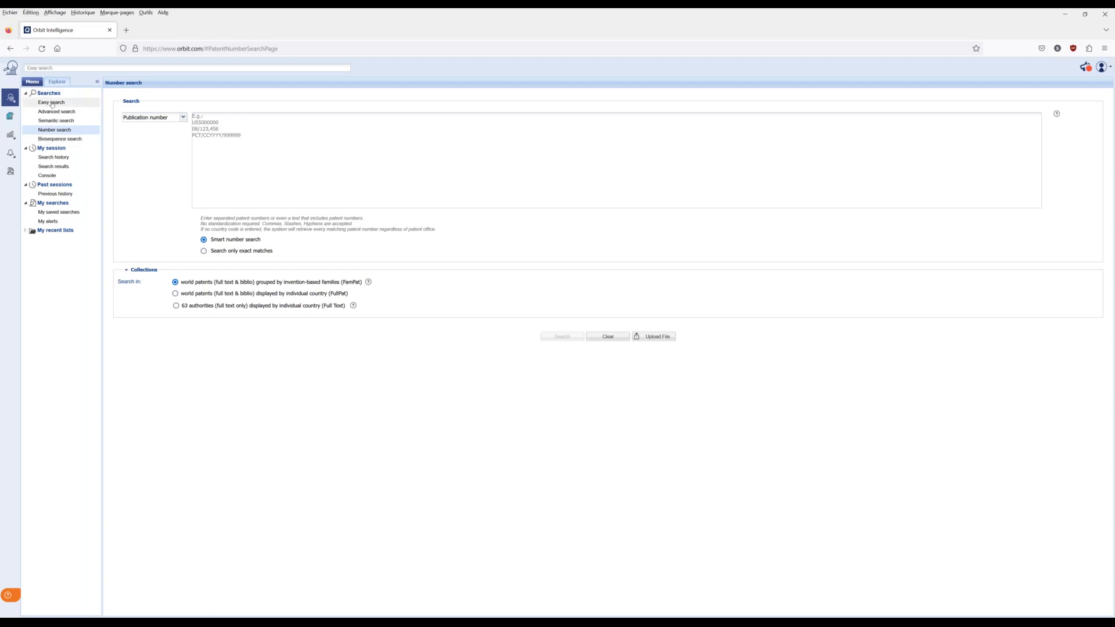
mouse_move(22, 96)
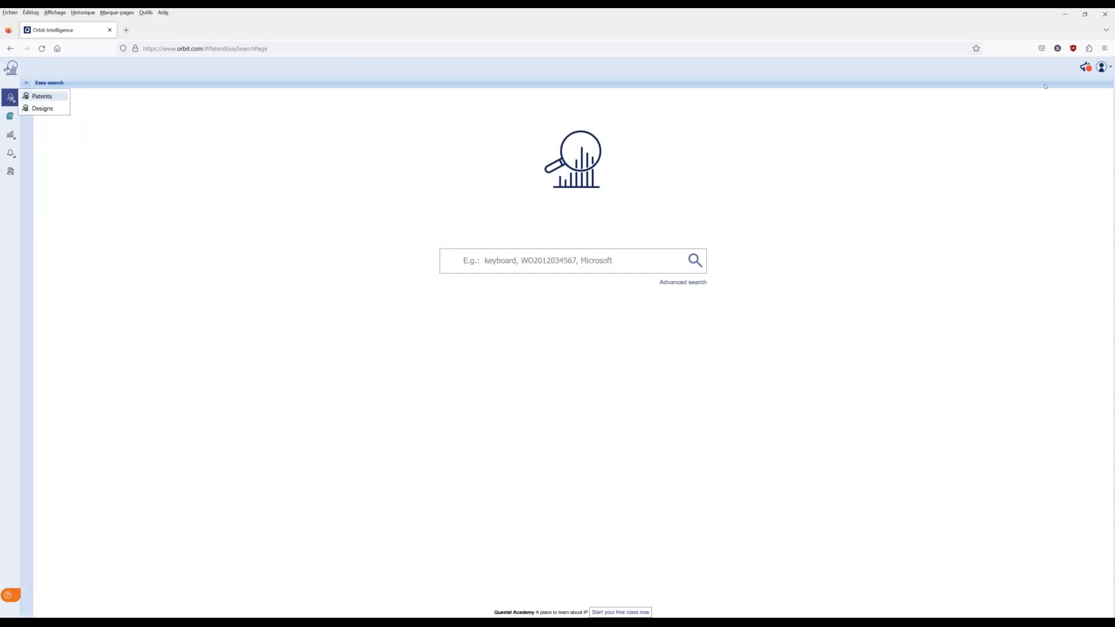
Open the user settings and review the general options, including the text size choices, and the default search collections.
click(1109, 68)
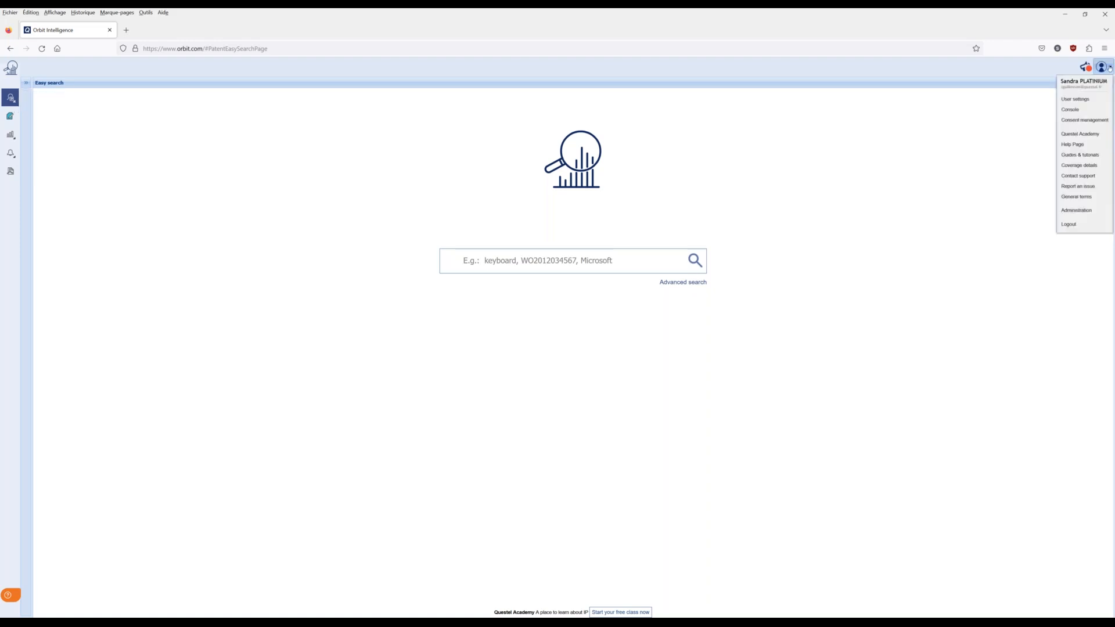
click(1091, 102)
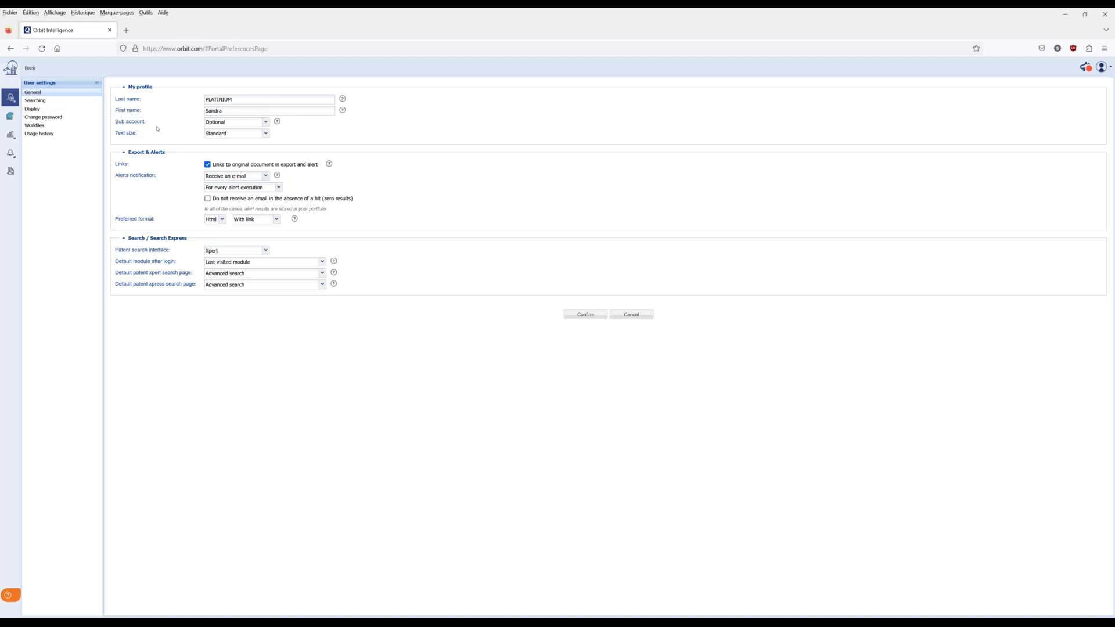
click(267, 135)
click(281, 135)
click(57, 102)
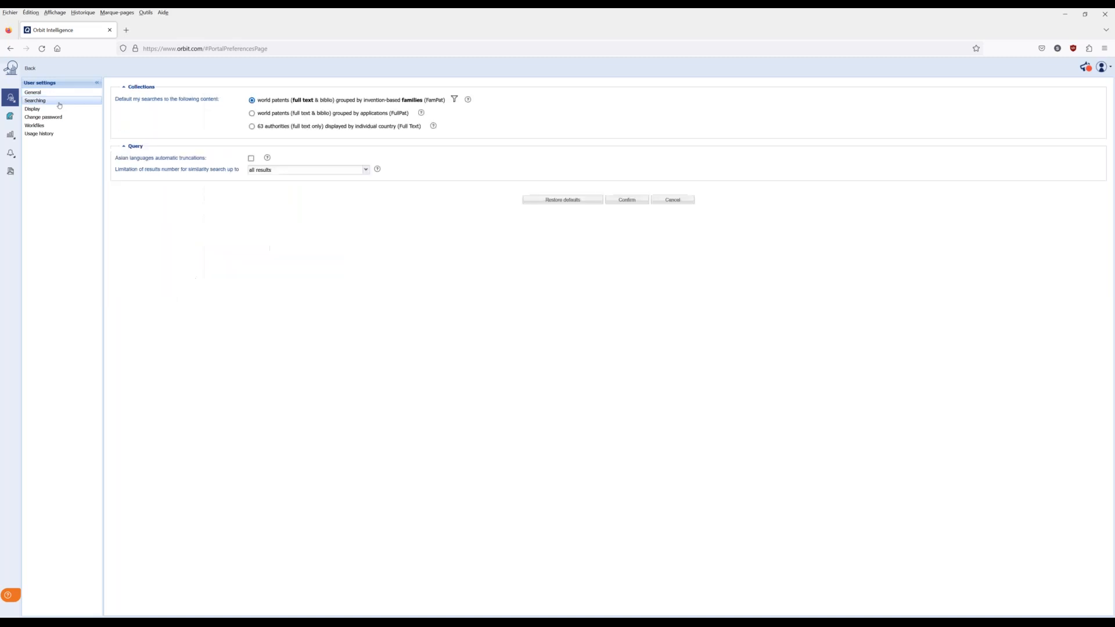
mouse_move(10, 97)
Review the display settings for the page shown after a search and the relevance score, keep Results list, and return to Easy search.
click(51, 112)
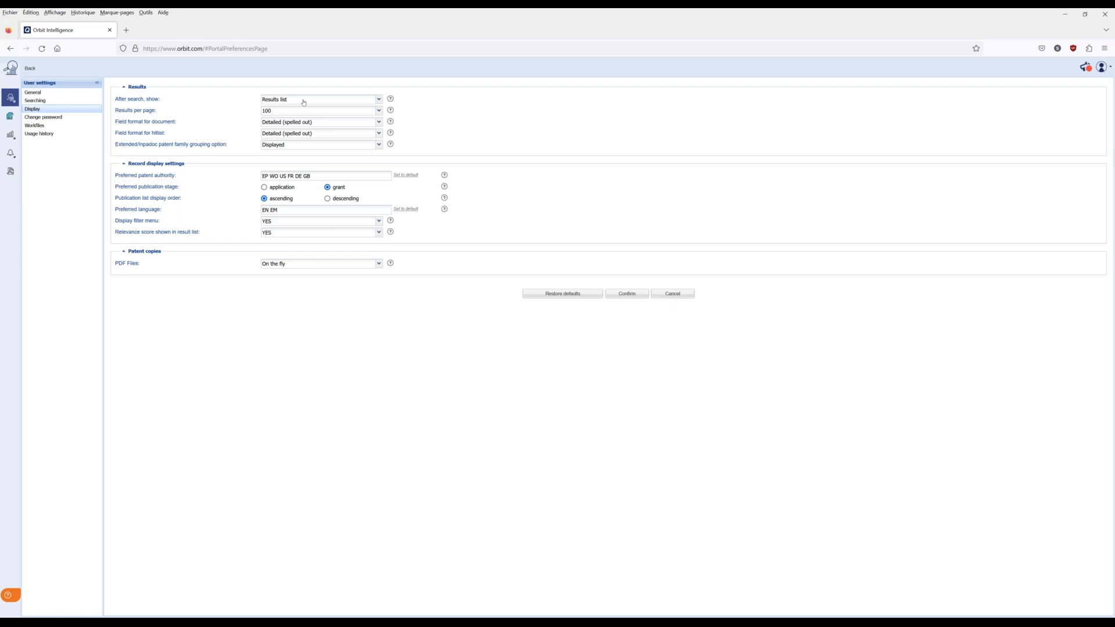
click(379, 100)
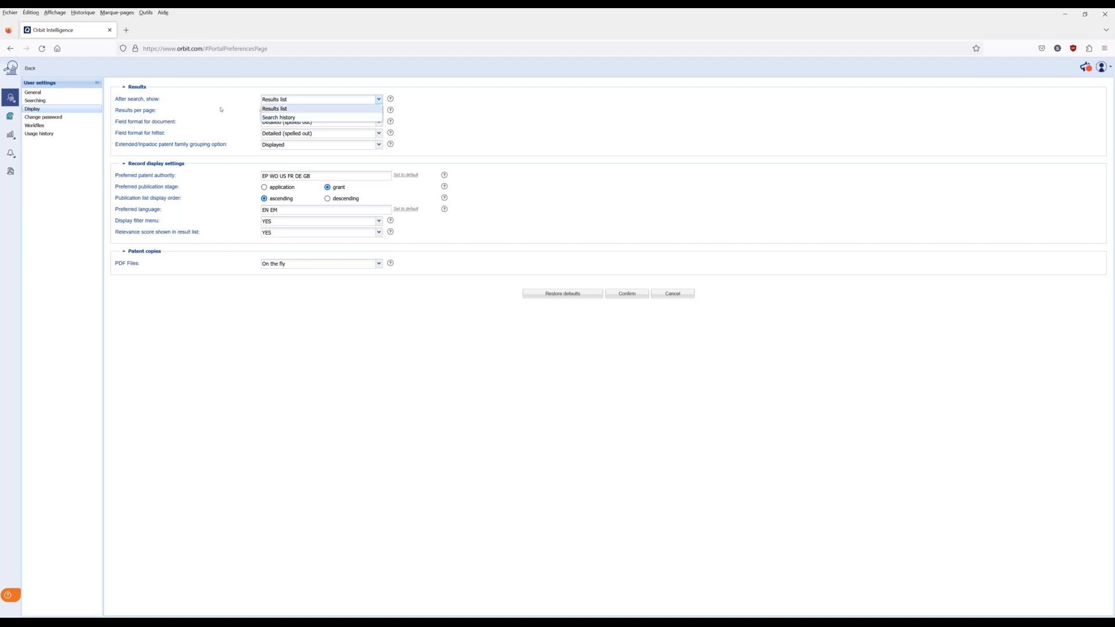
click(273, 109)
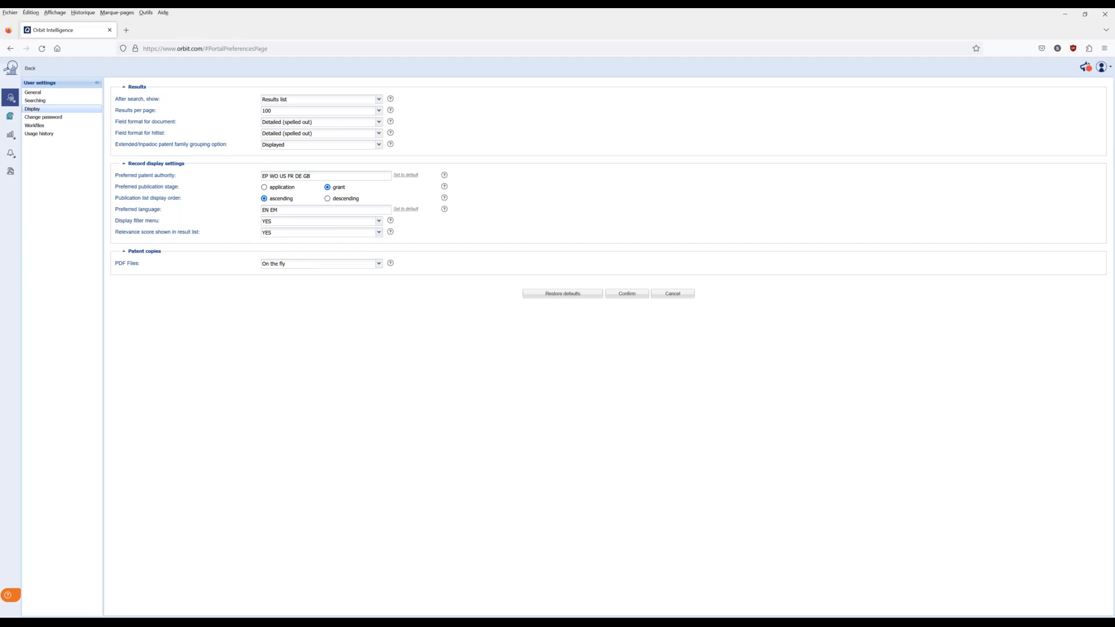
click(380, 233)
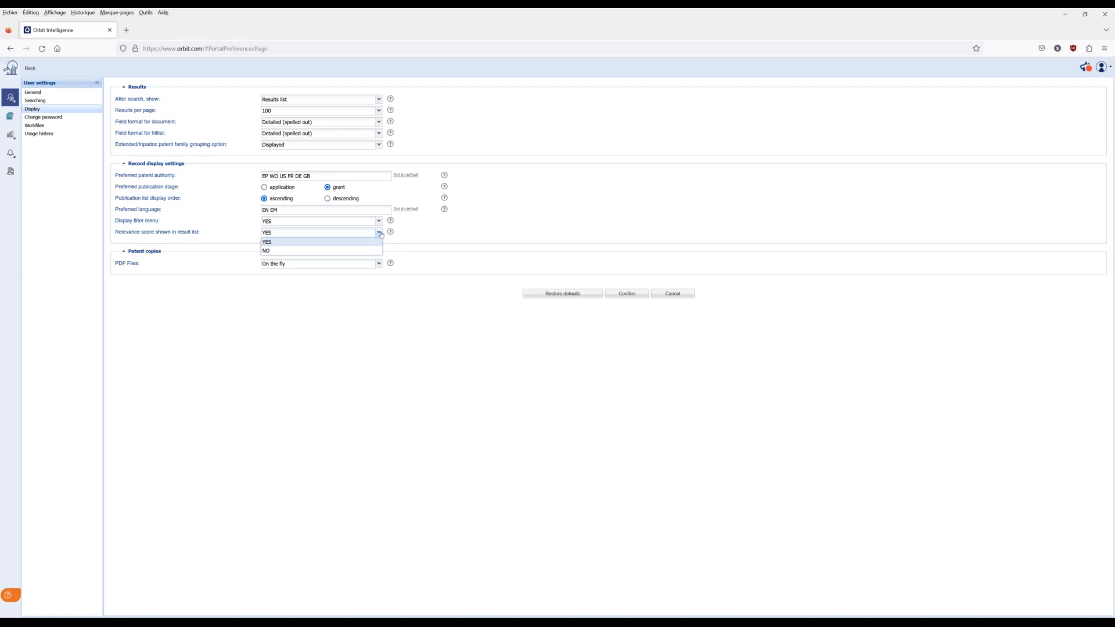
click(381, 234)
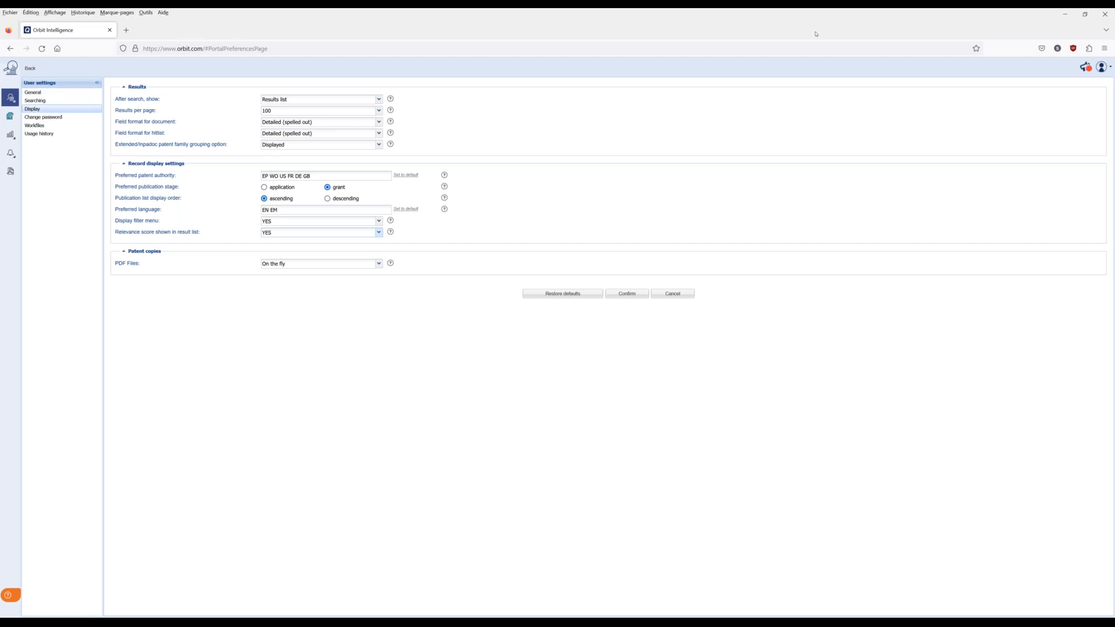
click(29, 68)
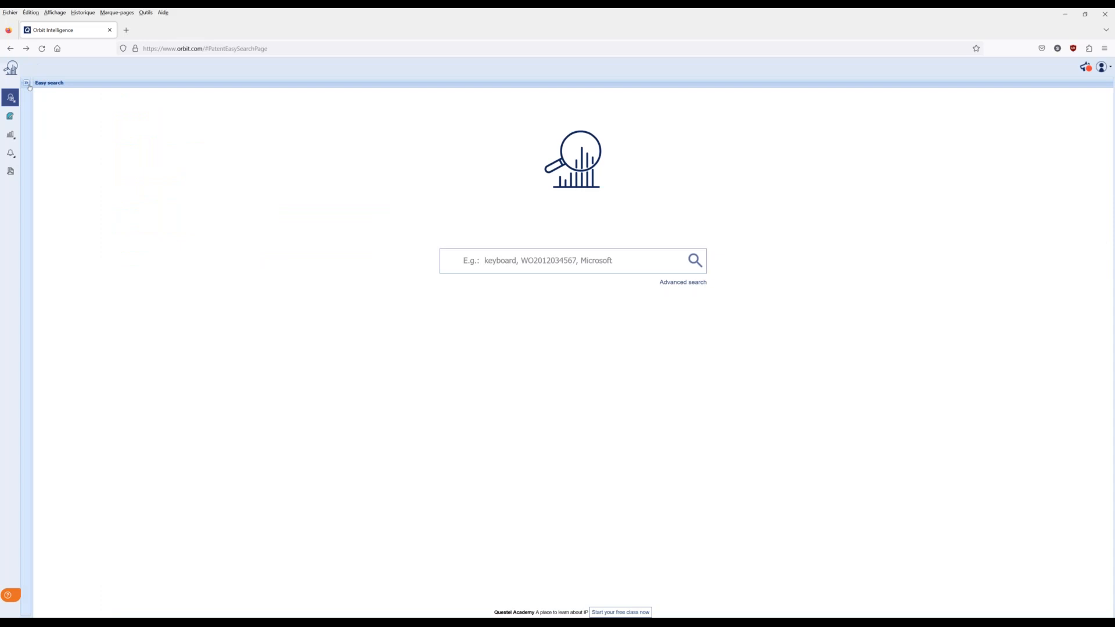
Run an easy search for "backpack".
click(548, 261)
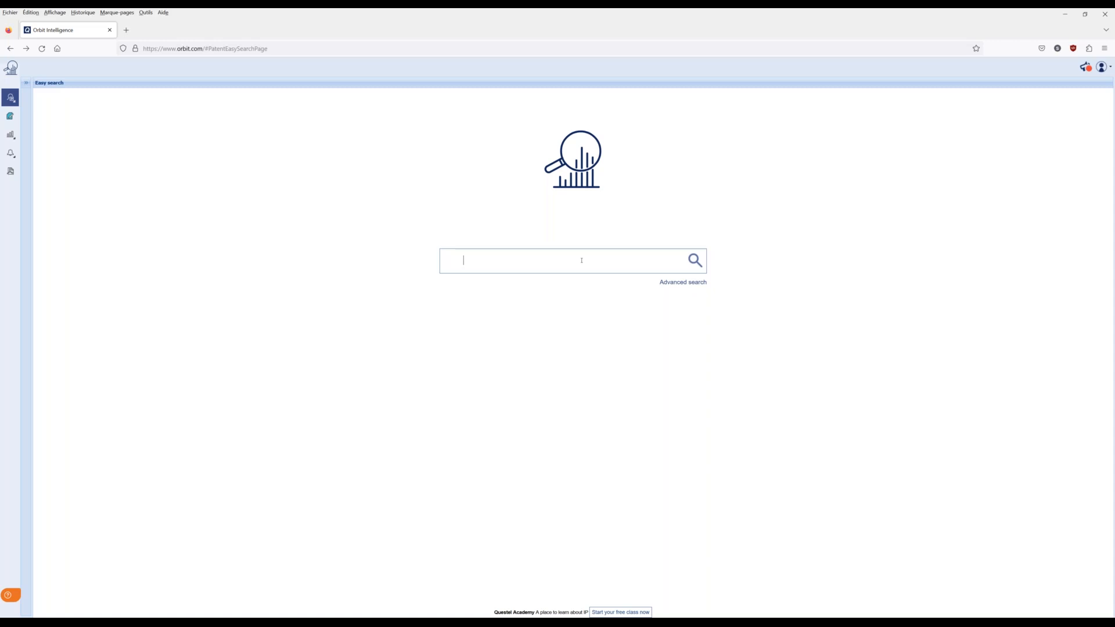
text(backpack)
key(Return)
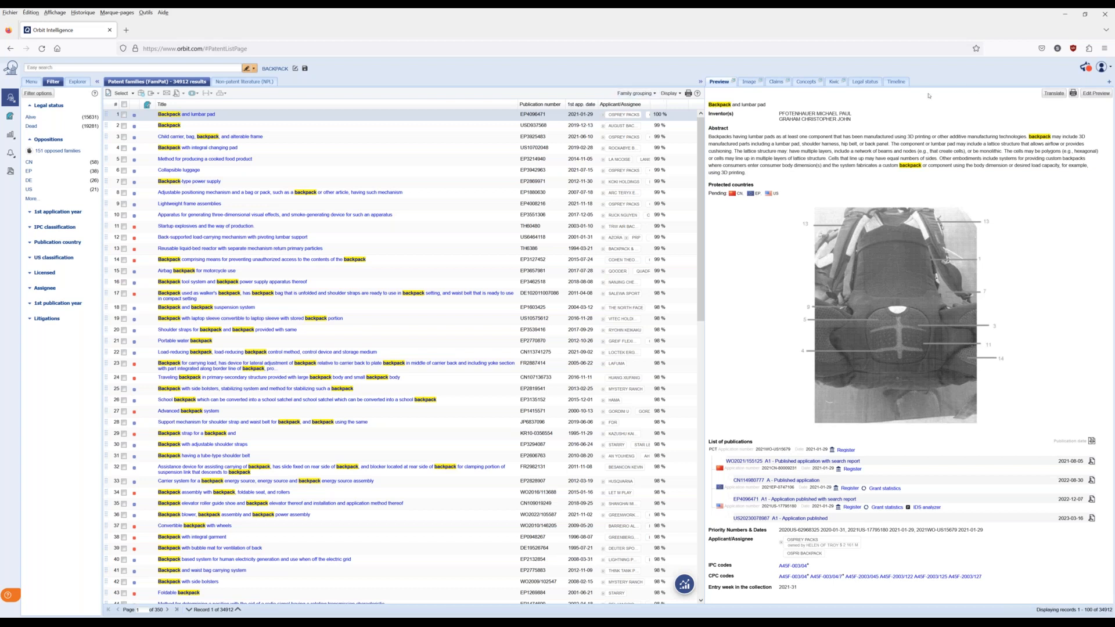
Hide the Kwic view of the patent record, restore it, and return to the record's Preview.
click(1110, 82)
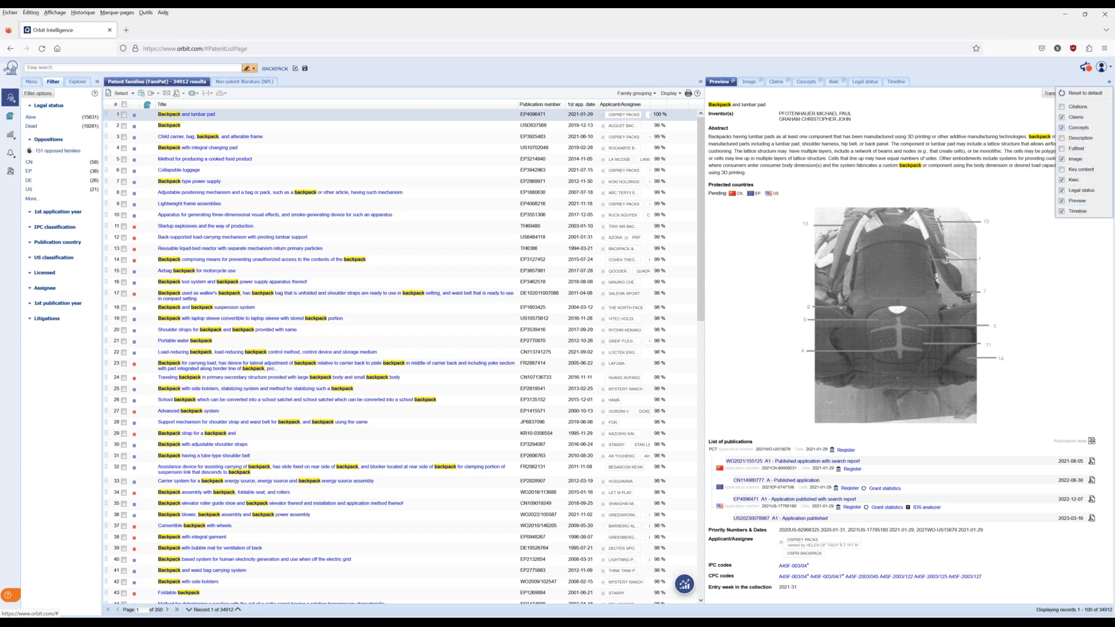
click(1063, 181)
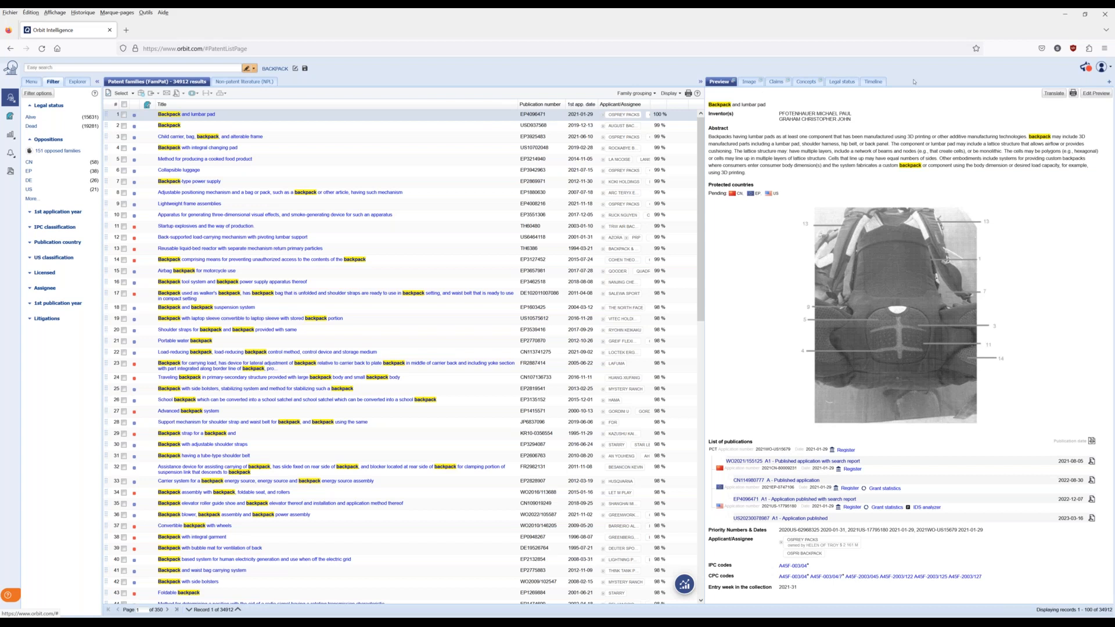
click(1110, 83)
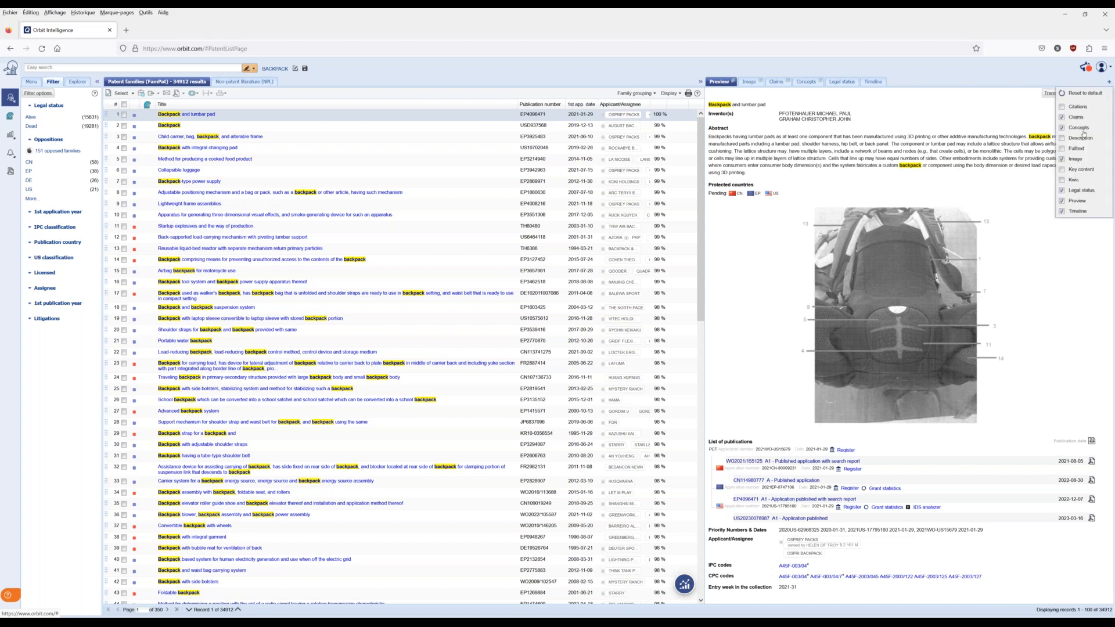
click(1064, 180)
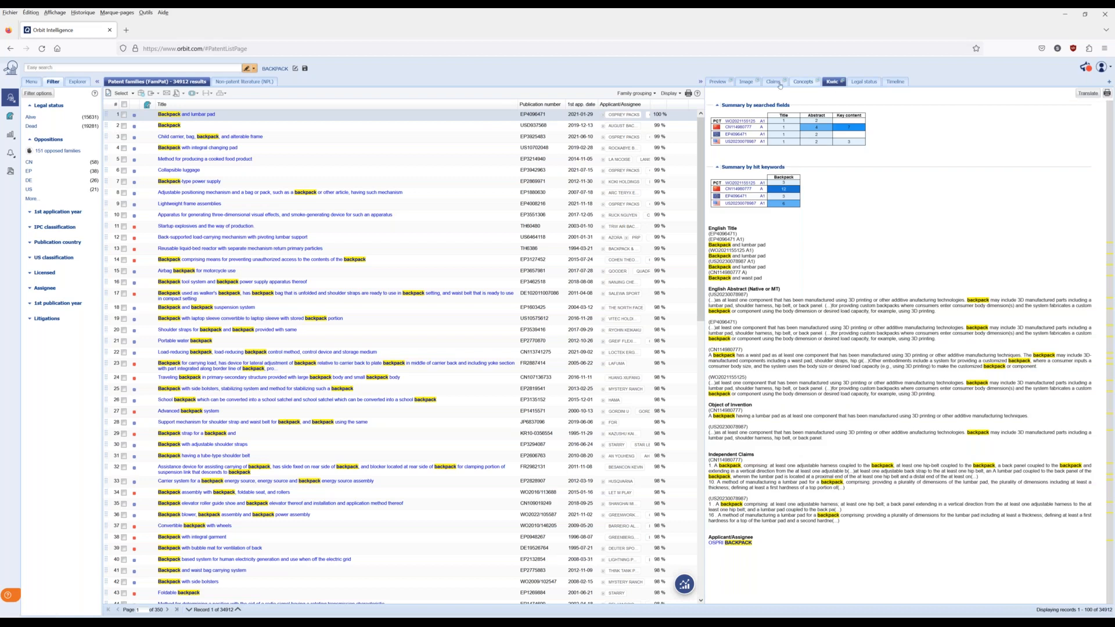
click(720, 83)
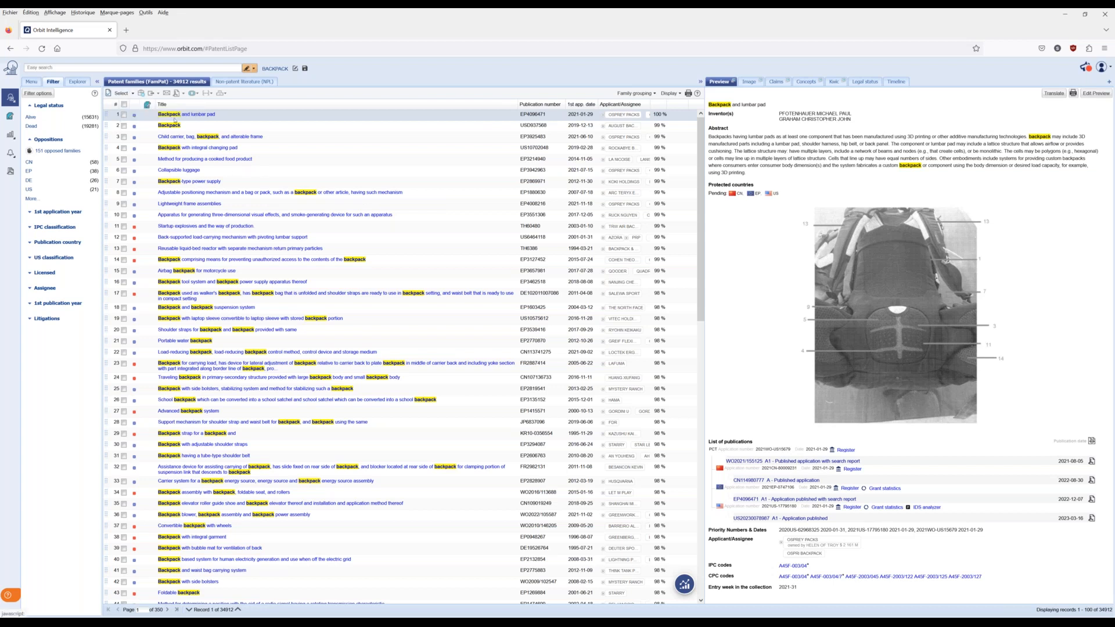
Open the search history from the backpack query and go back to the results list.
click(295, 70)
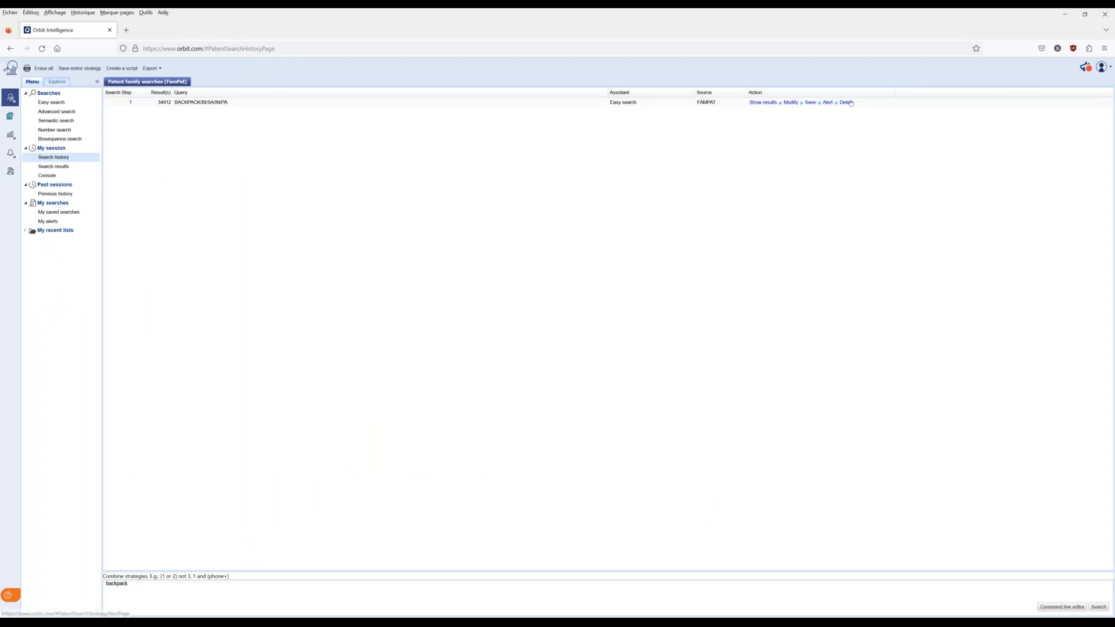
click(10, 49)
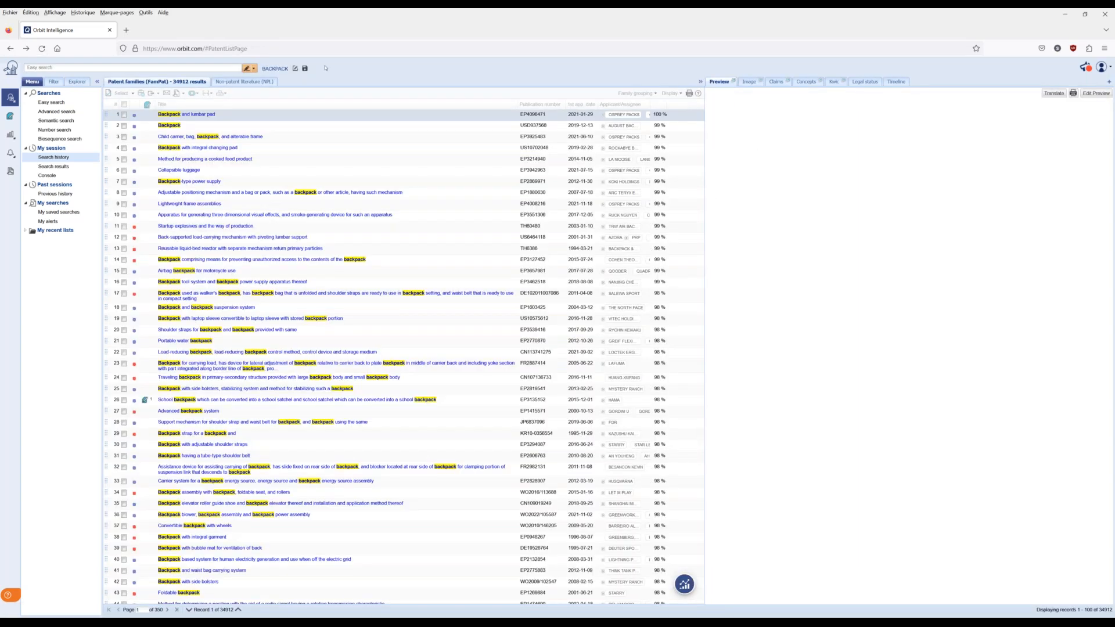
Review the Highlight Wizard settings for the backpack results and close the wizard unchanged.
click(253, 70)
click(253, 69)
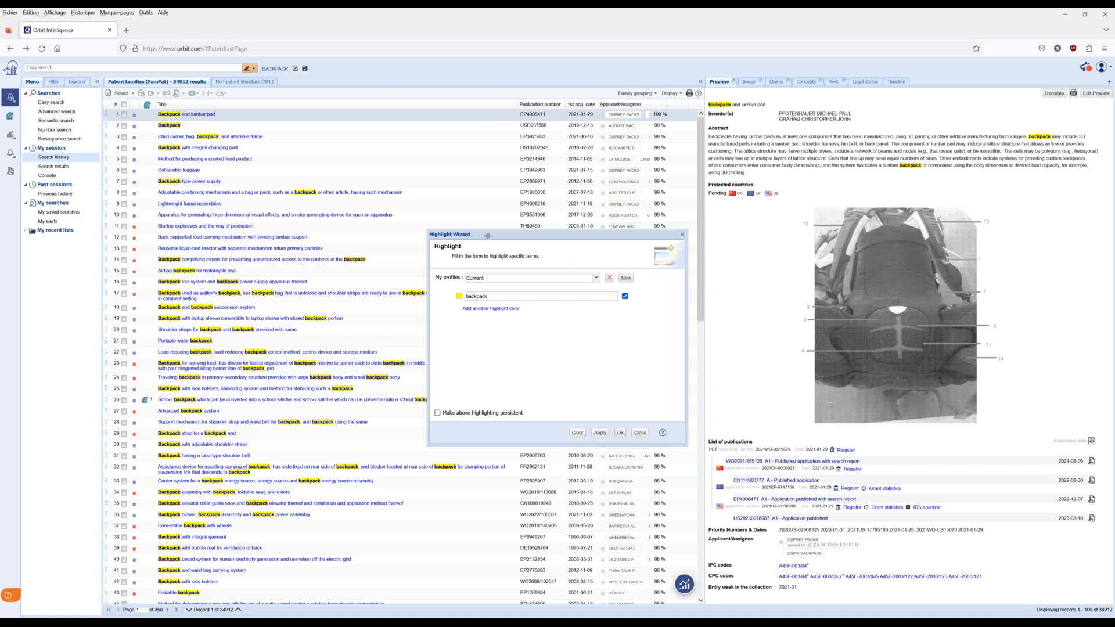
click(683, 235)
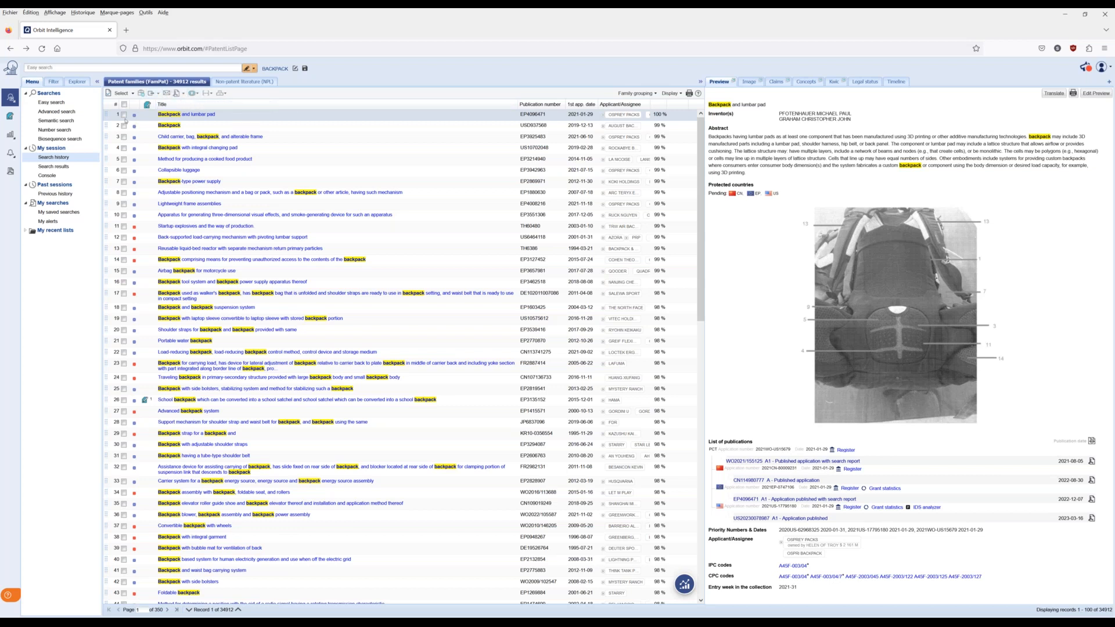
Mark the first record, "Backpack and lumbar pad", and keep the results list in Compact display.
click(123, 115)
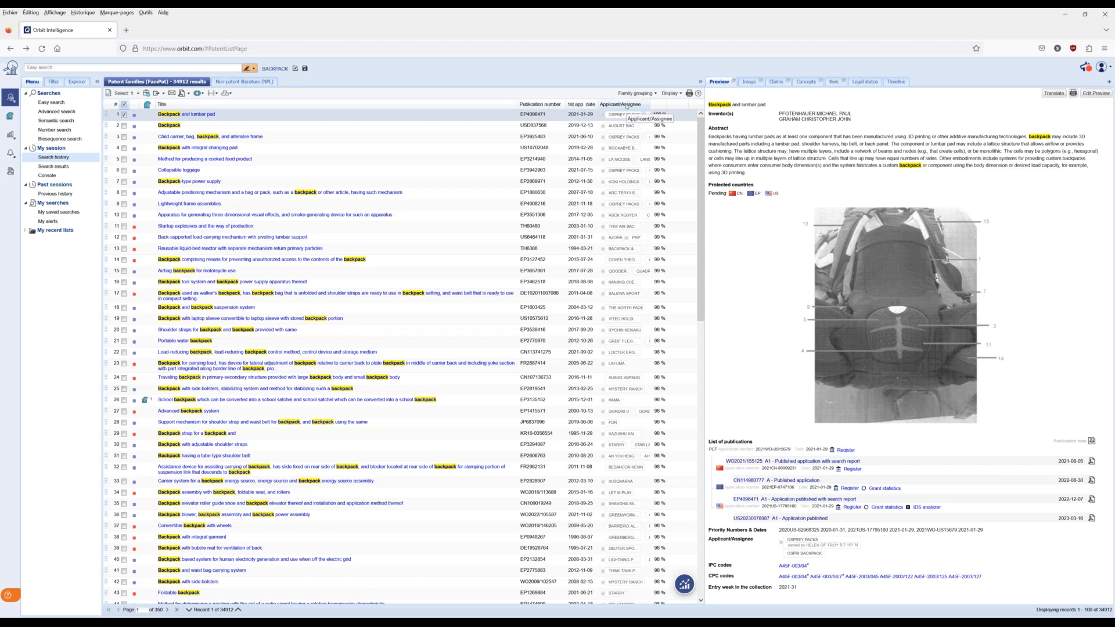
click(680, 95)
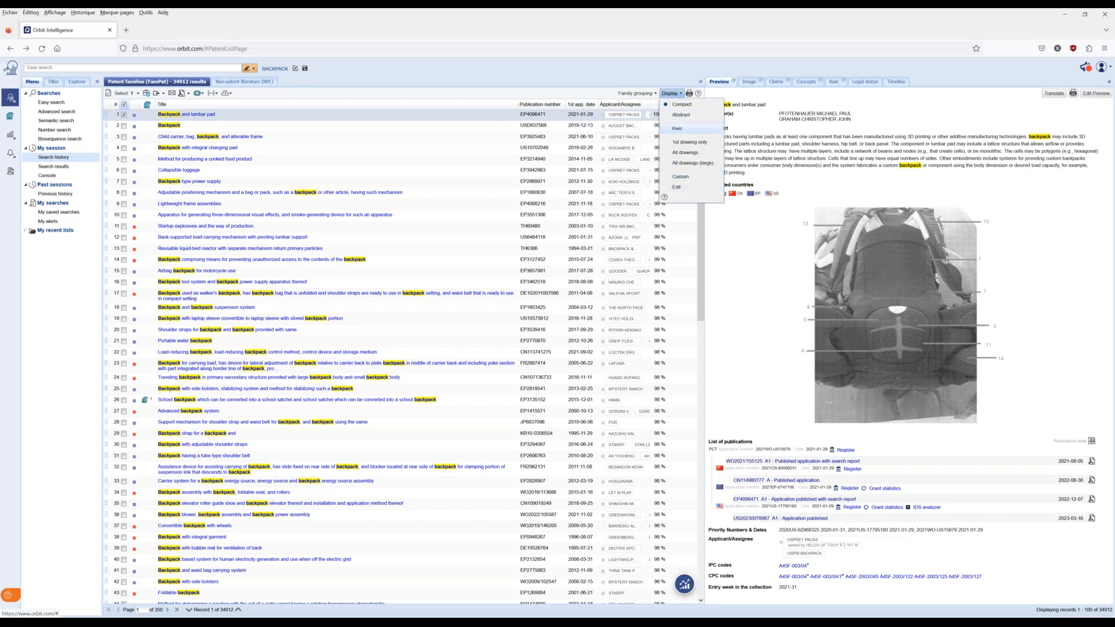
click(694, 106)
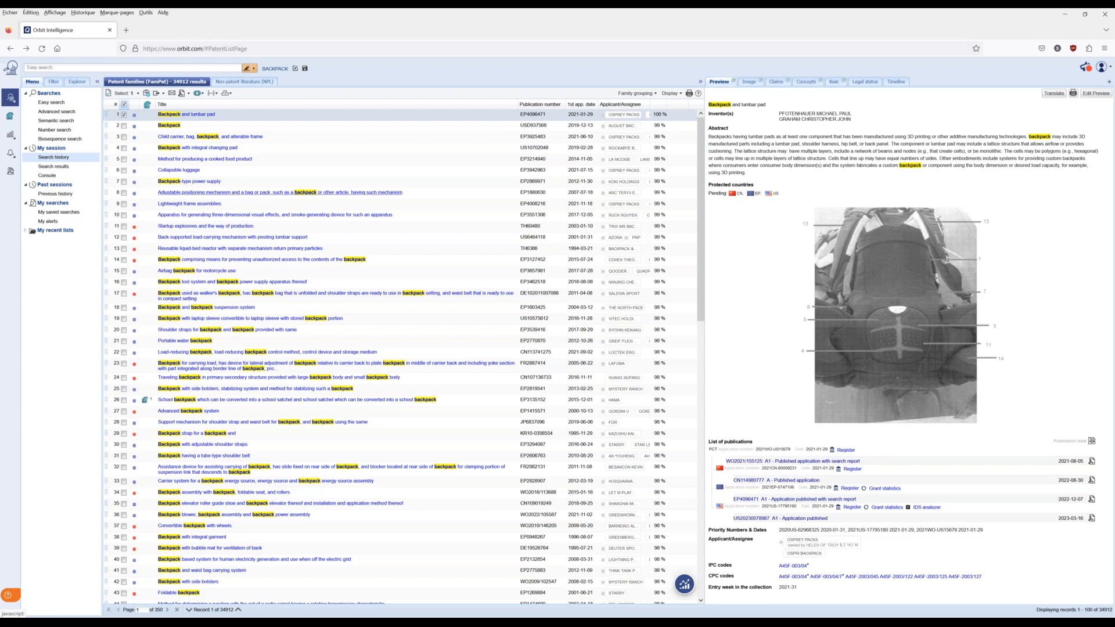
Open Number search and paste the copied list of publication numbers, EP1603425 through IN388829, as the numbers to find.
click(52, 102)
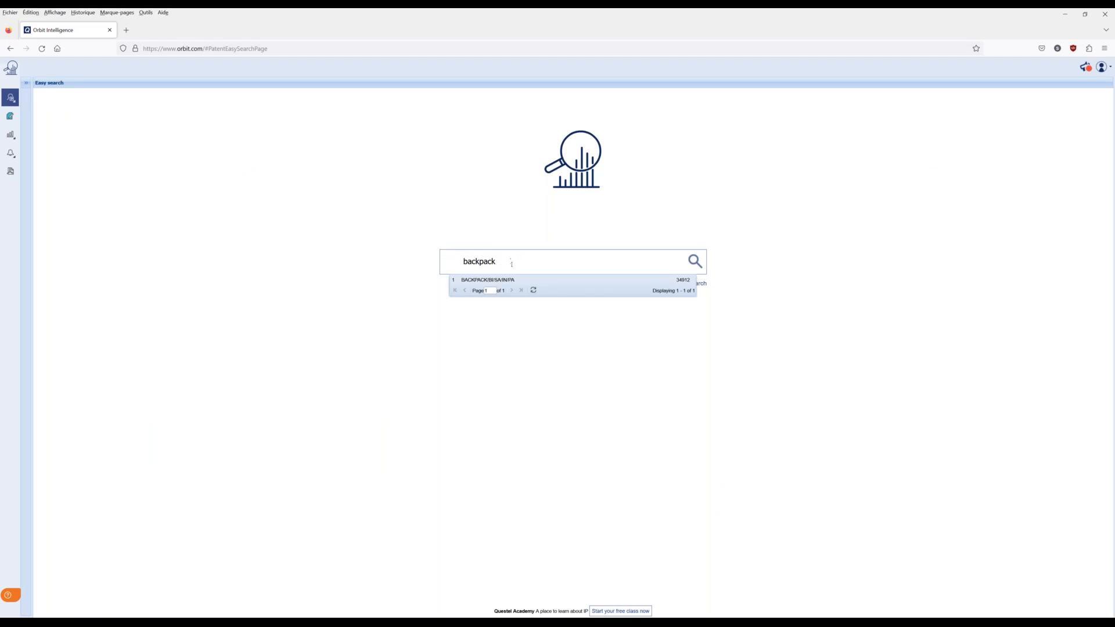
click(27, 81)
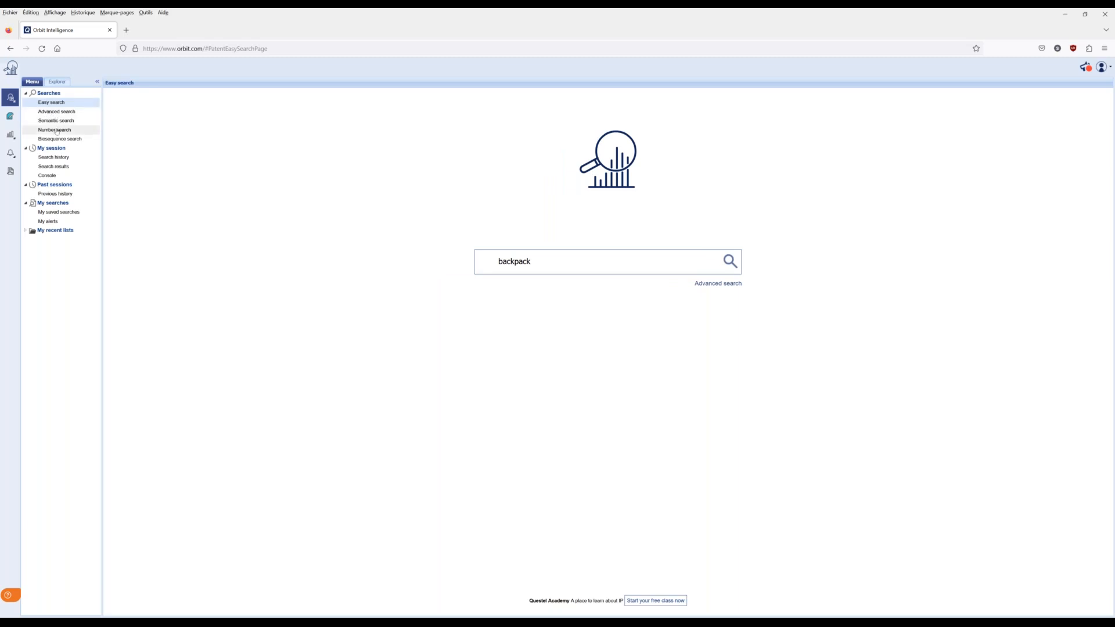
click(56, 130)
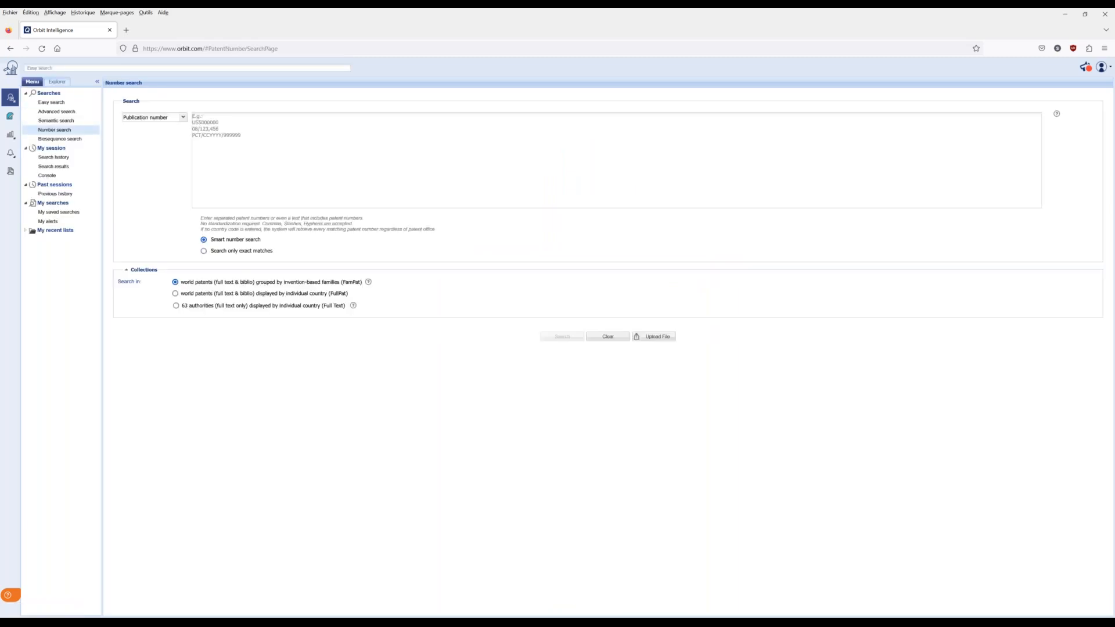
click(234, 125)
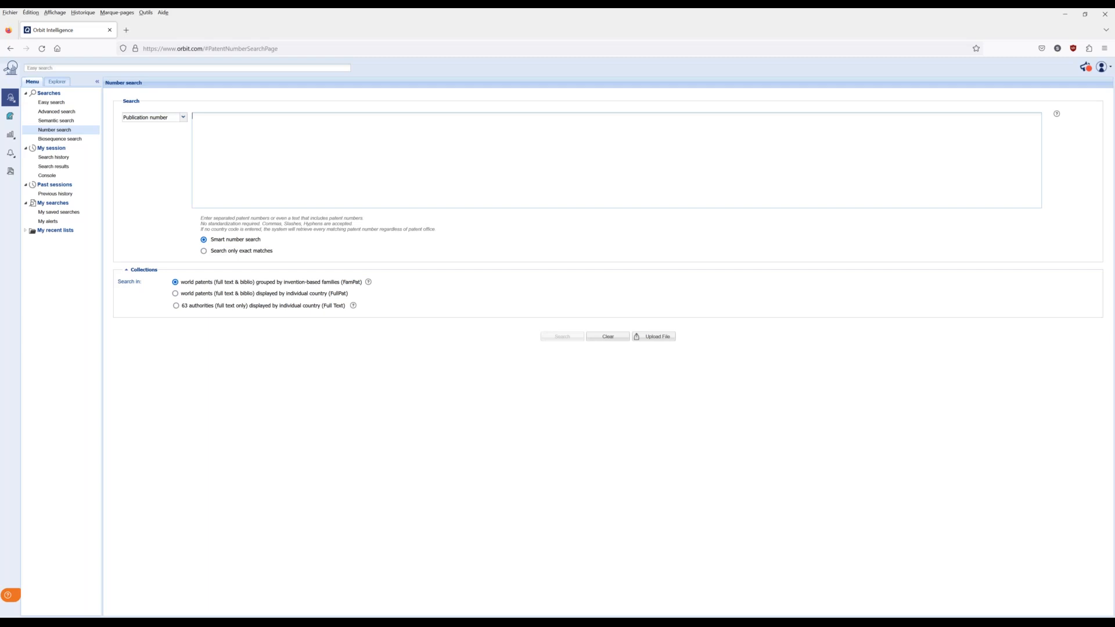
key(alt+Tab)
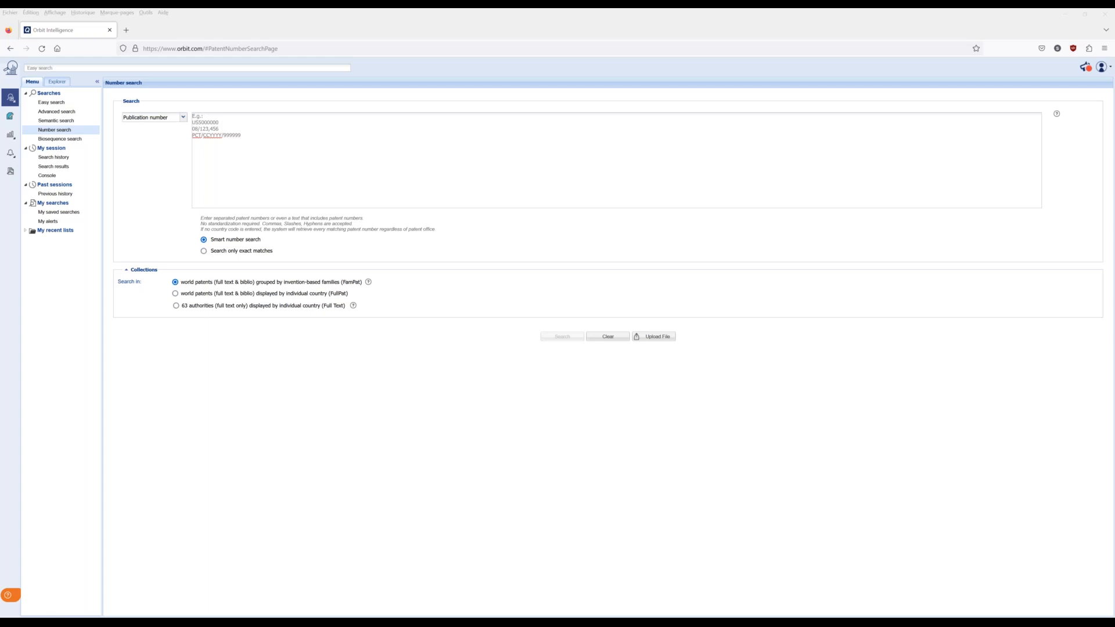
right_click(245, 122)
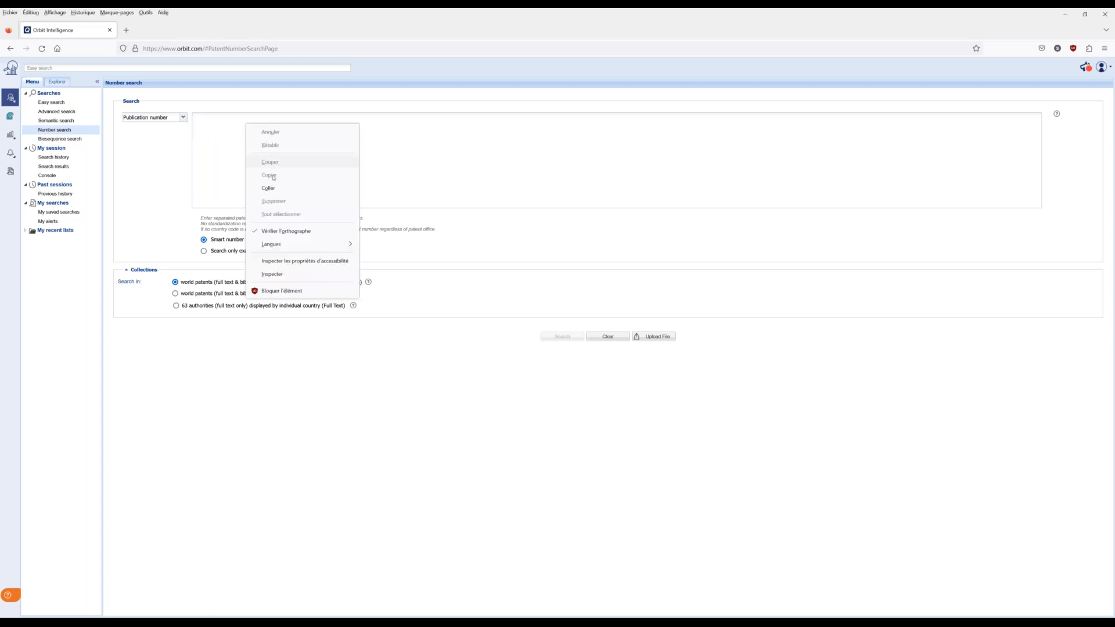
click(270, 187)
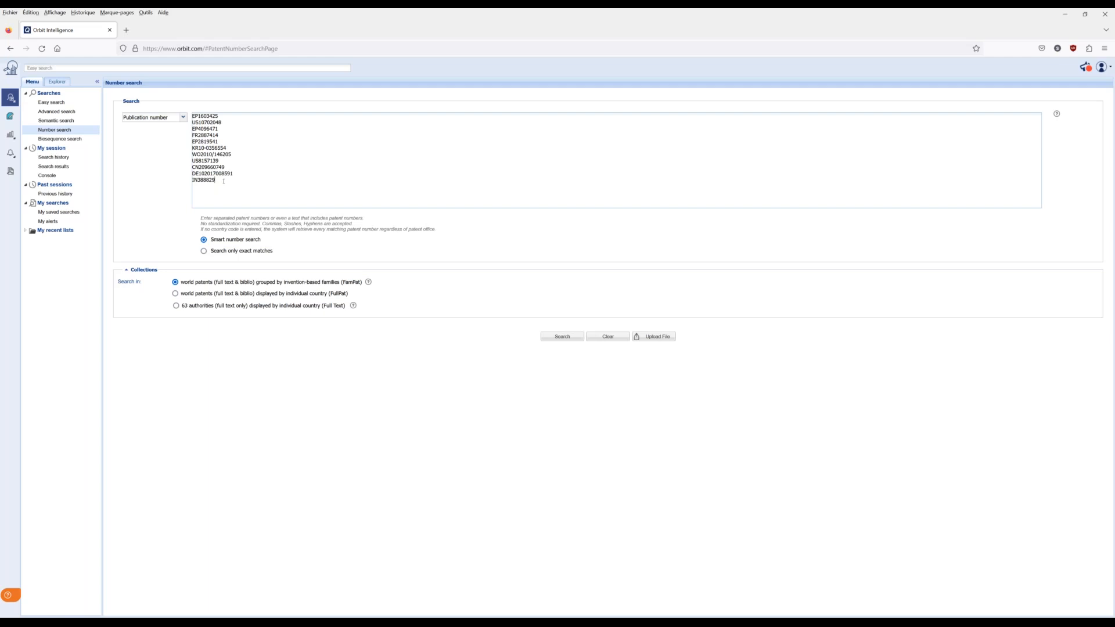
Change the last number in the list to IN3888290 and add a duplicate of US8157139 below it.
drag(233, 167, 192, 167)
click(222, 163)
double_click(210, 161)
right_click(197, 161)
click(221, 213)
click(198, 186)
right_click(199, 186)
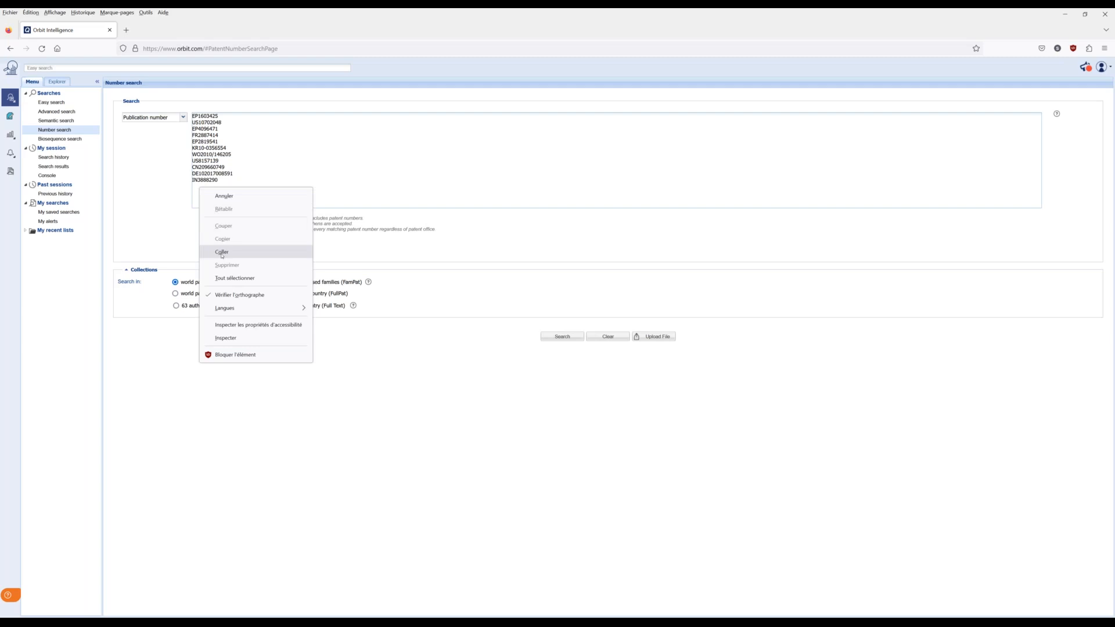
click(221, 252)
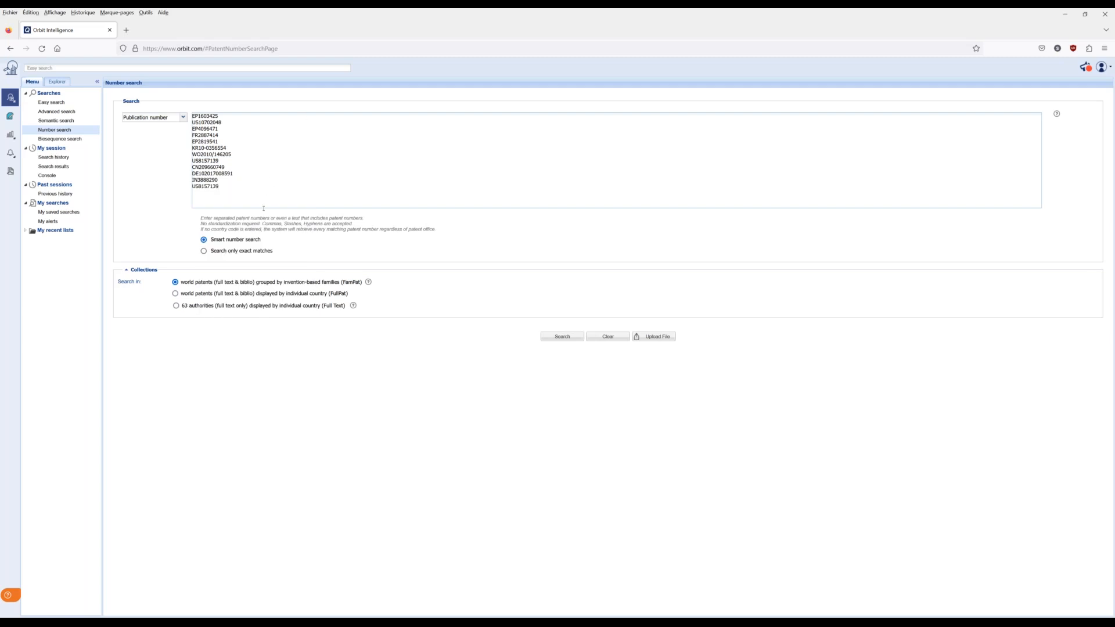
Run the number search, examine the details of the results summary down to the last number, and close the summary.
click(552, 336)
click(548, 337)
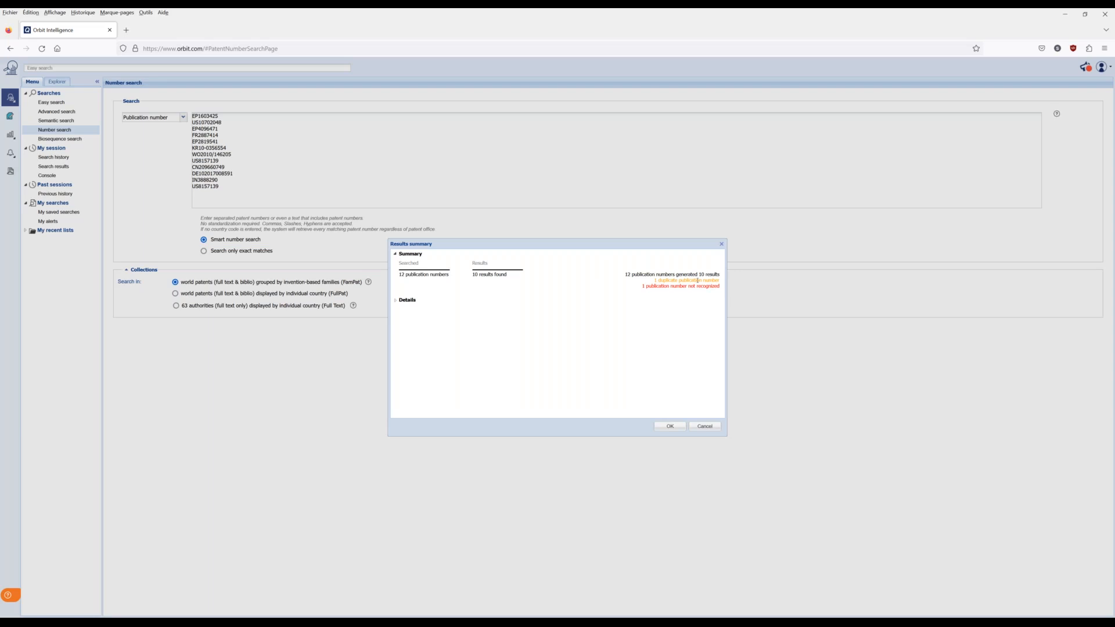
click(399, 301)
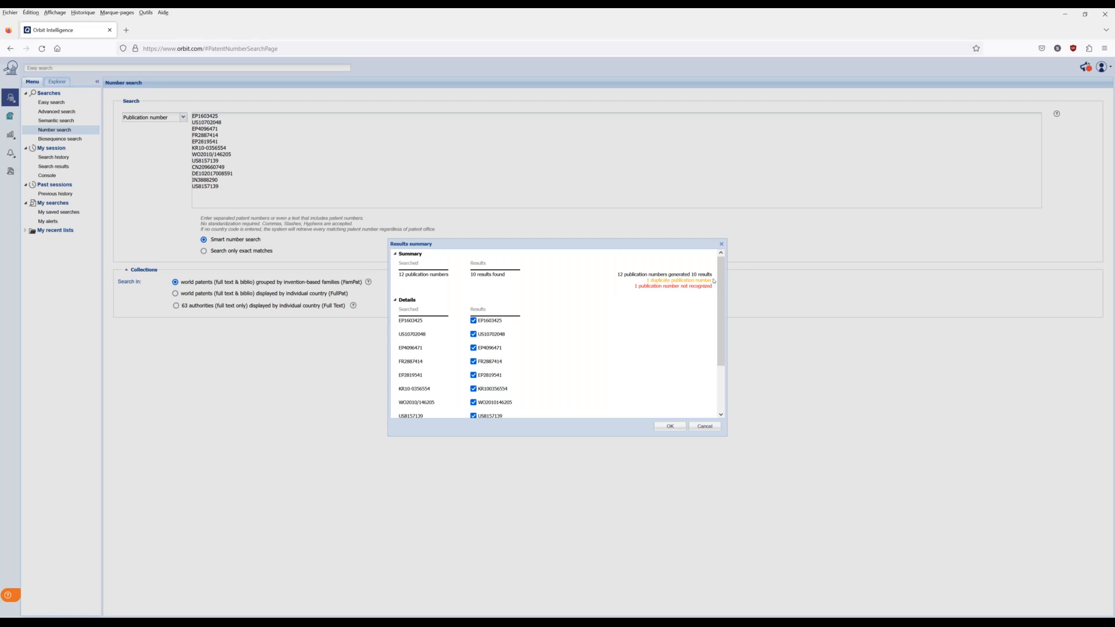
drag(721, 282, 723, 328)
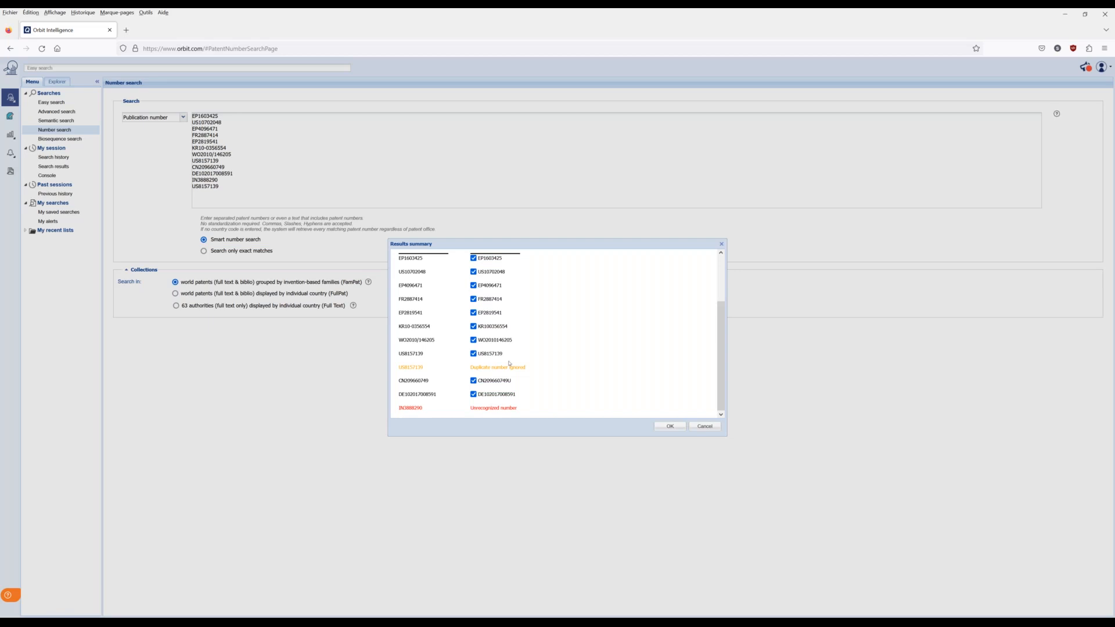
click(721, 244)
Remove the duplicate US8157139, correct the last number to IN388829, and run the number search through to its results list.
drag(220, 187, 192, 186)
key(BackSpace)
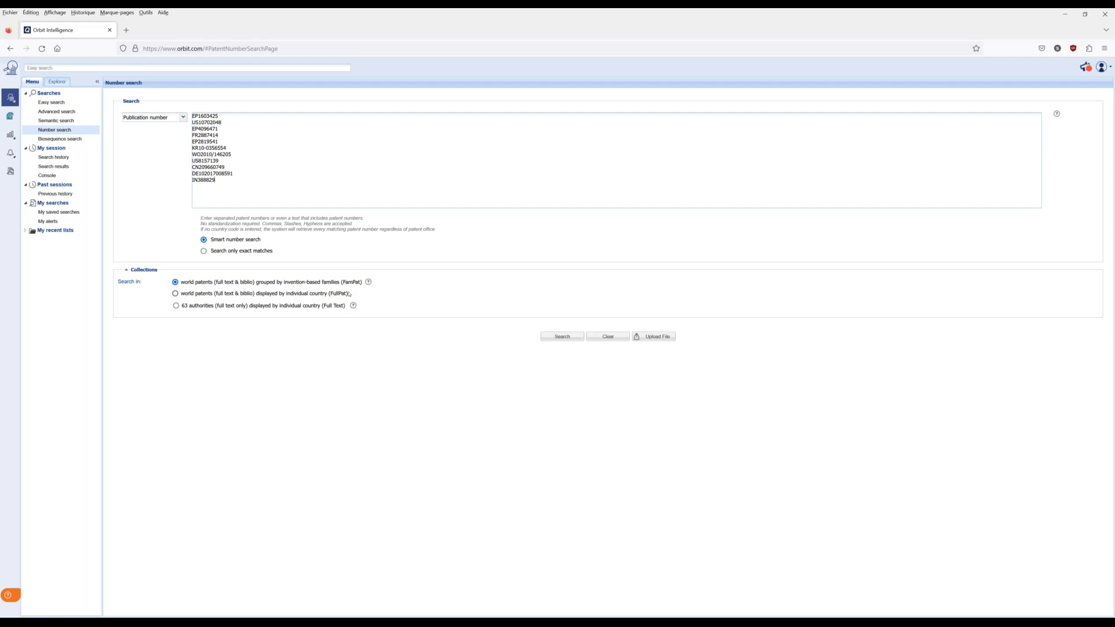
click(555, 338)
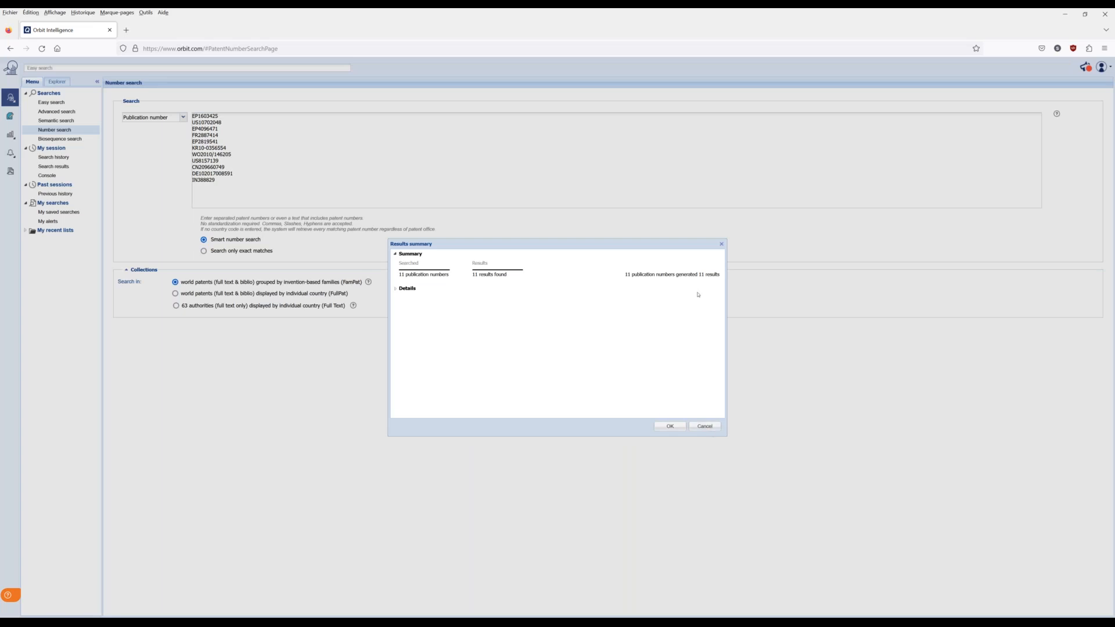
click(671, 428)
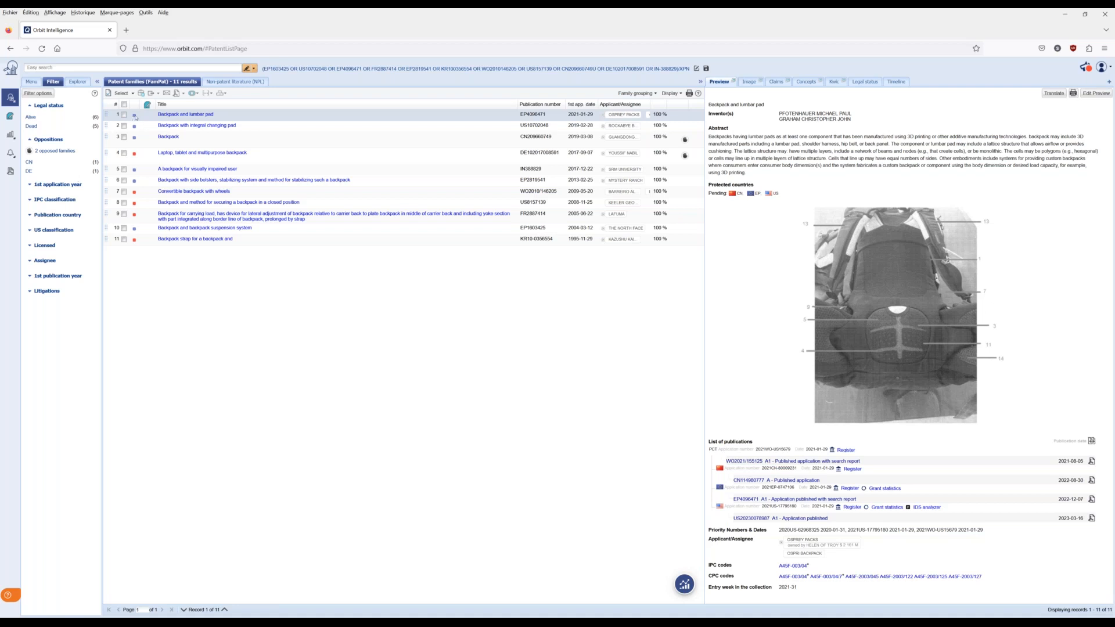
Check the first record's legal status marker and review the fields available for the Preview's custom view, leaving them unchanged.
mouse_move(135, 117)
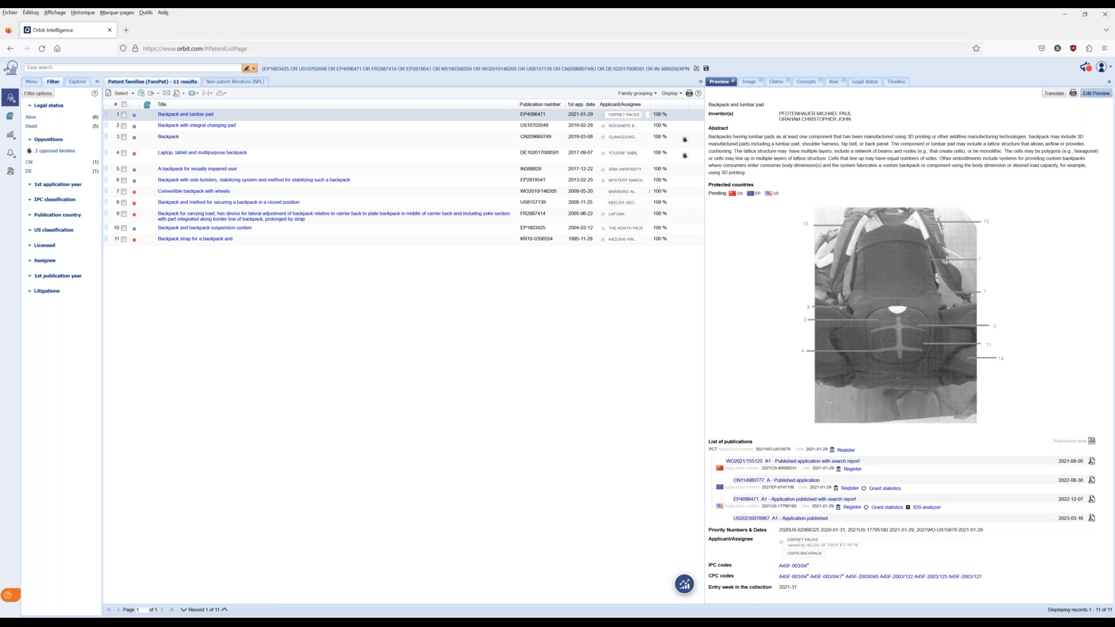
click(1096, 93)
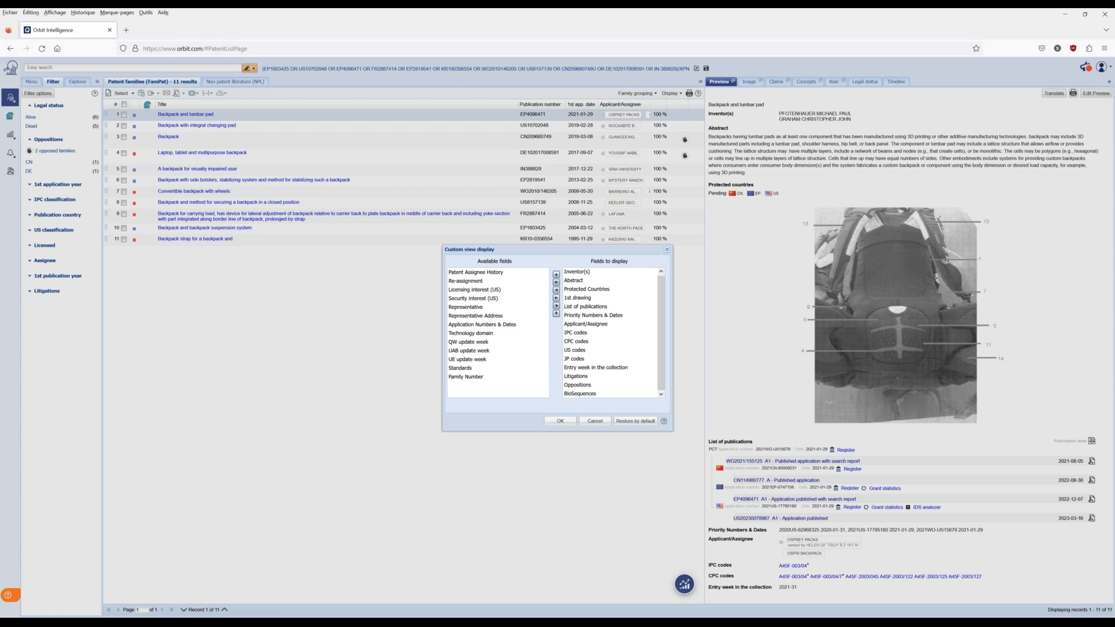
key(Escape)
Look through the Image, Claims, Concepts, Kwic and Legal status views of "Backpack and lumbar pad".
click(750, 81)
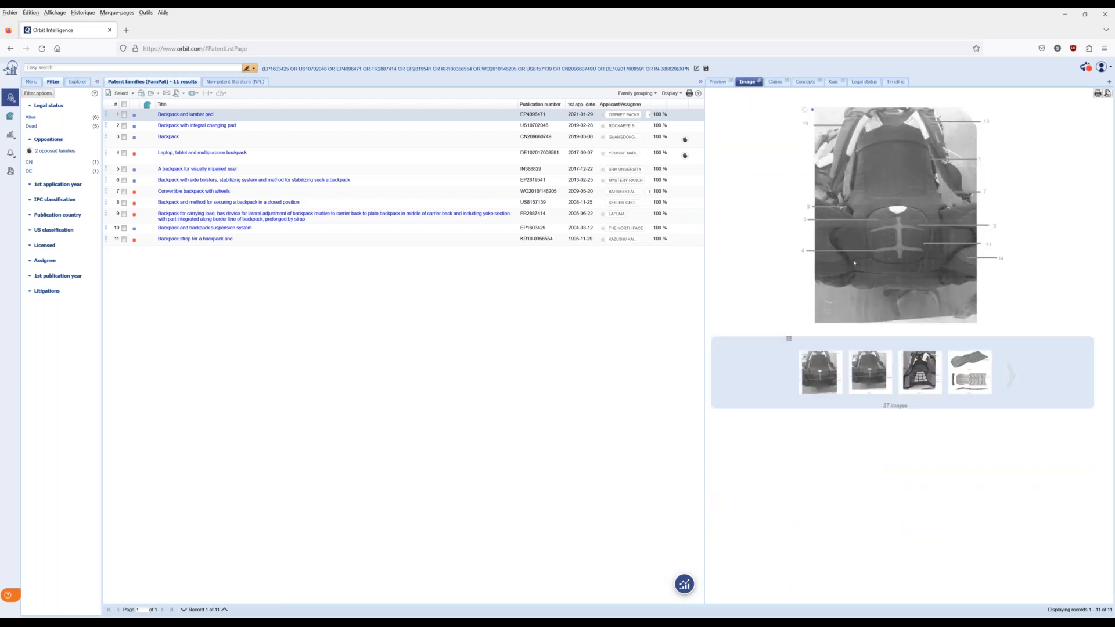
click(778, 85)
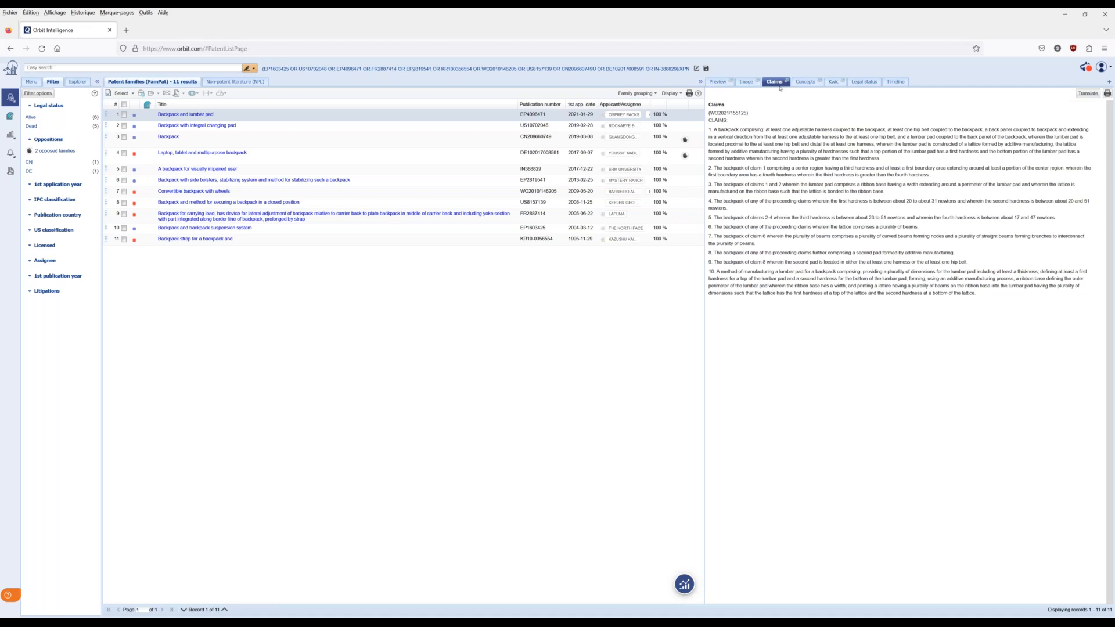
click(805, 83)
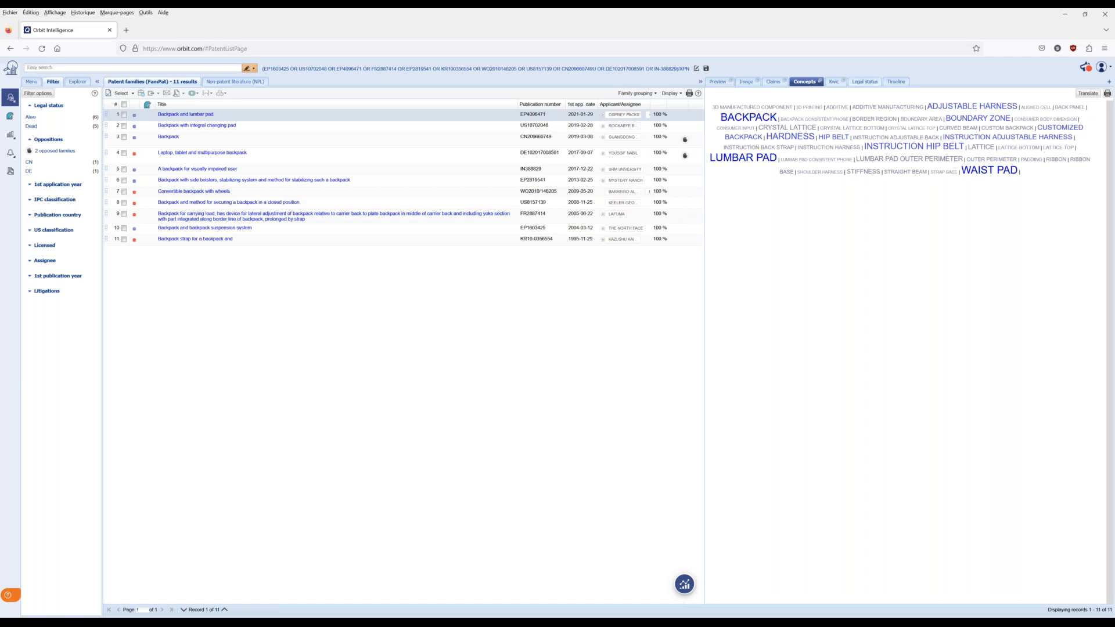
click(835, 83)
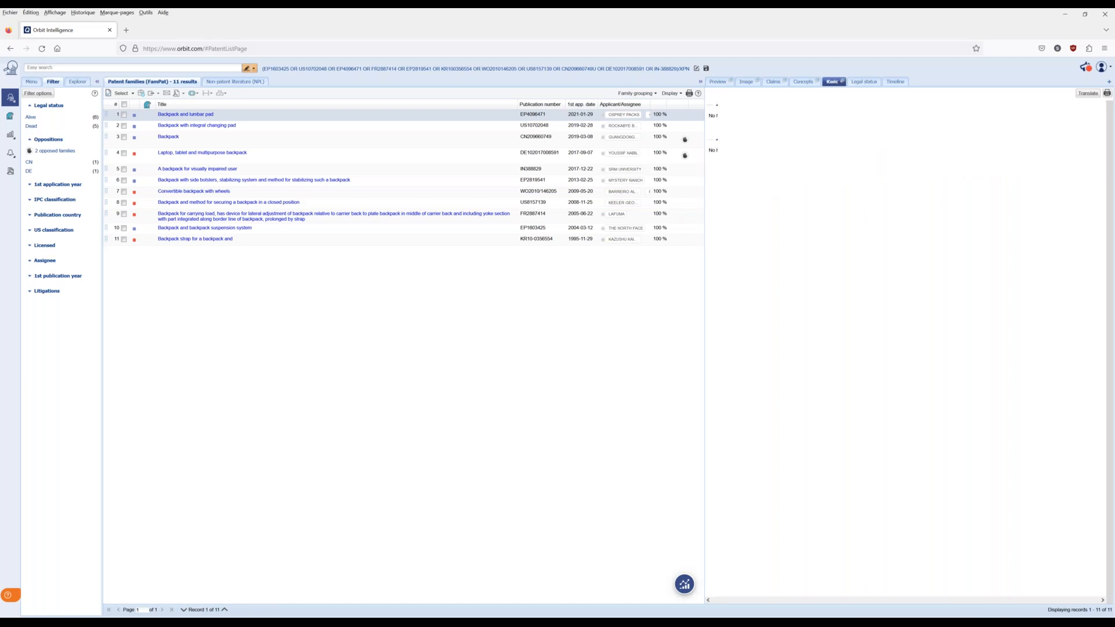
click(864, 83)
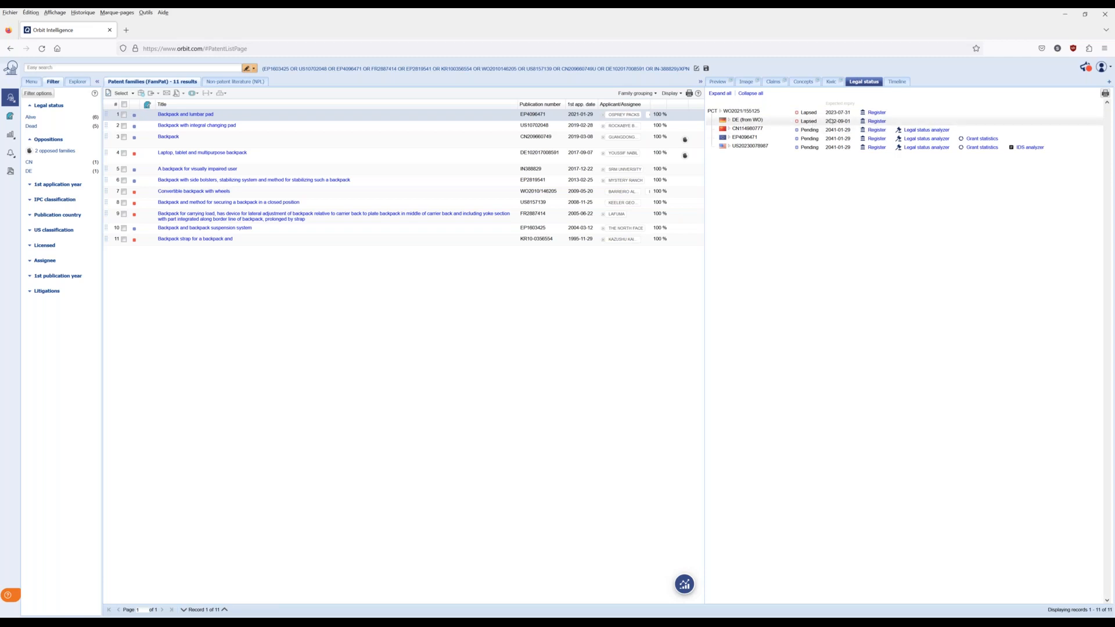
Examine the Timeline of "Backpack and lumbar pad", reading the event details for EP4096471 and WO2021/155125.
click(898, 82)
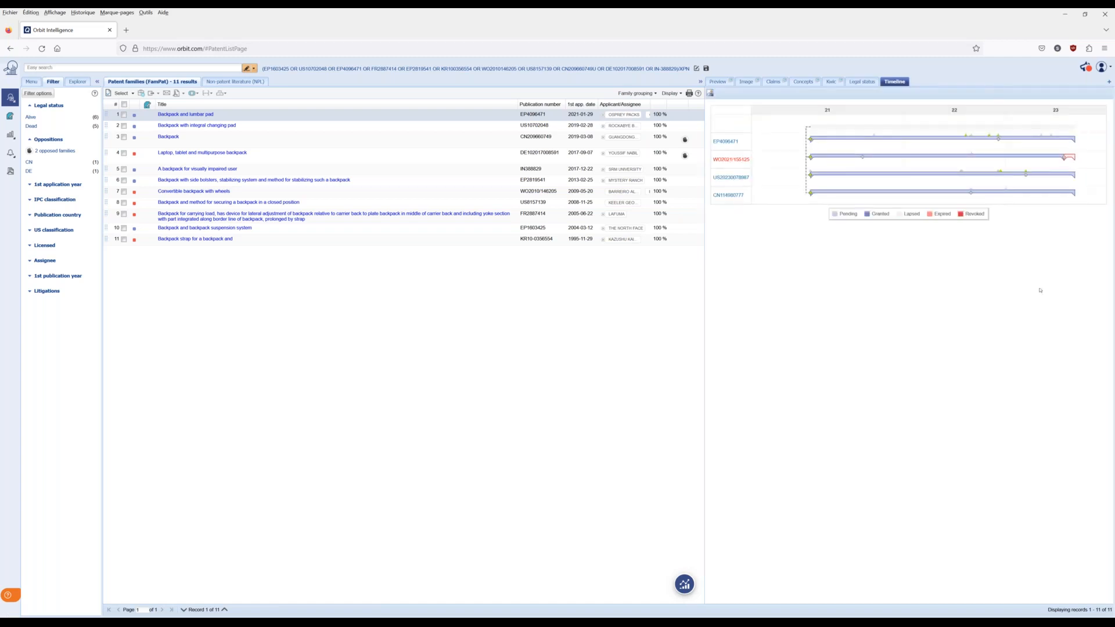
mouse_move(813, 143)
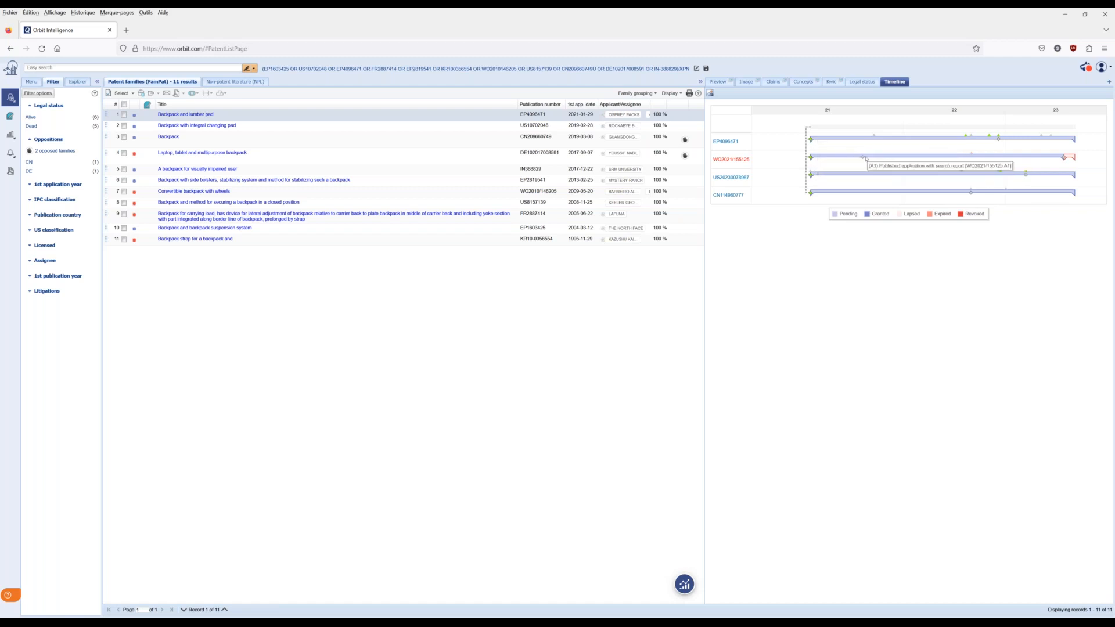
mouse_move(1072, 158)
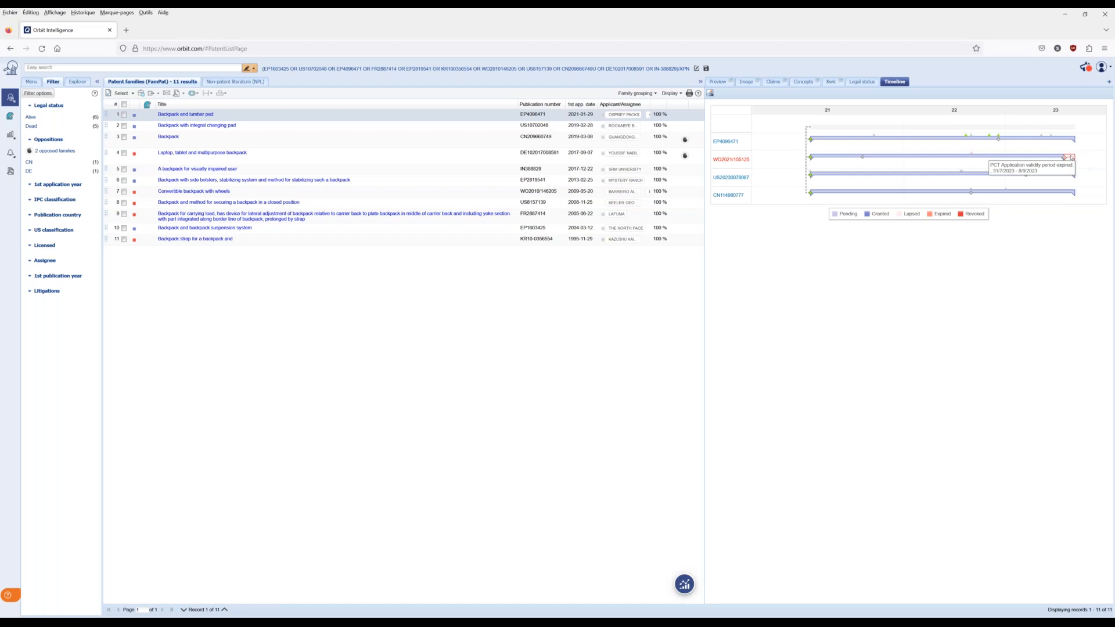
mouse_move(1001, 138)
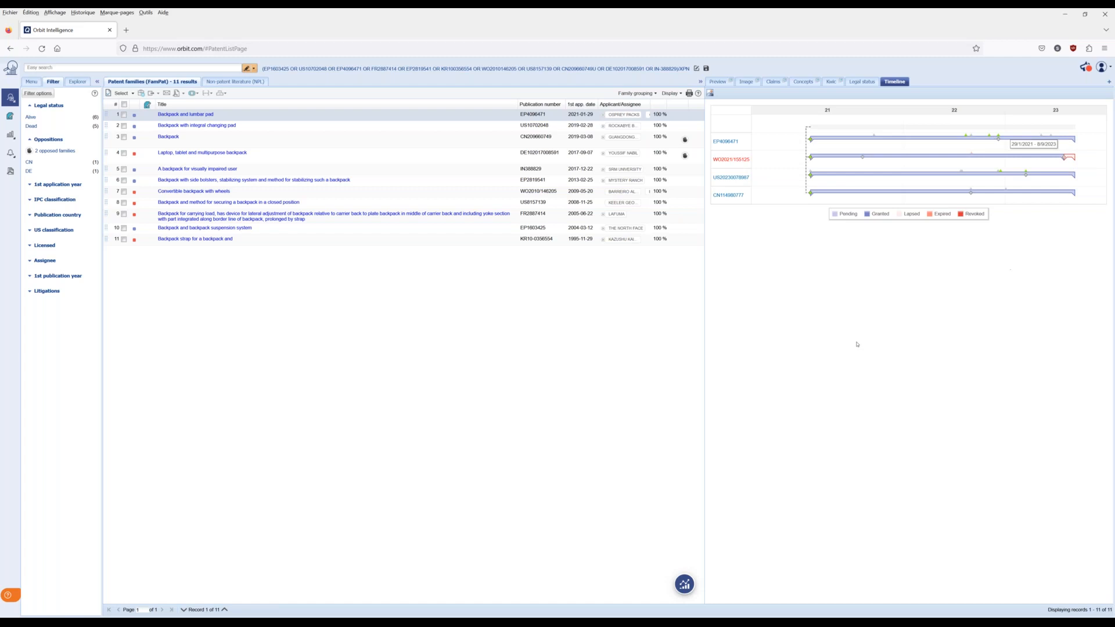
Examine the Timeline and Legal status of "Laptop, tablet and multipurpose backpack".
click(332, 155)
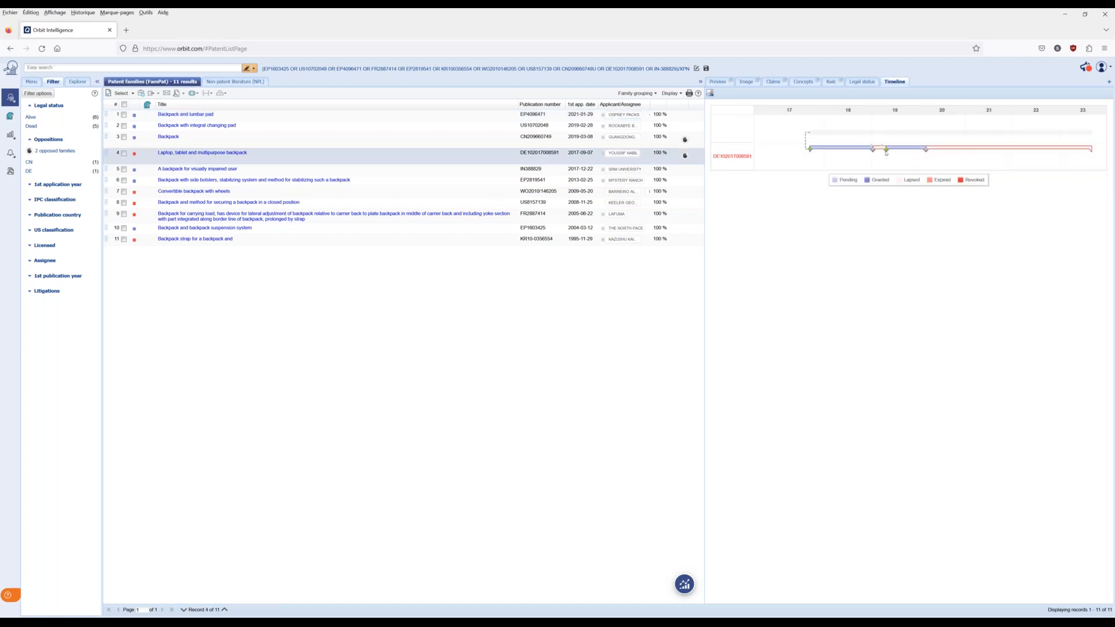
mouse_move(941, 148)
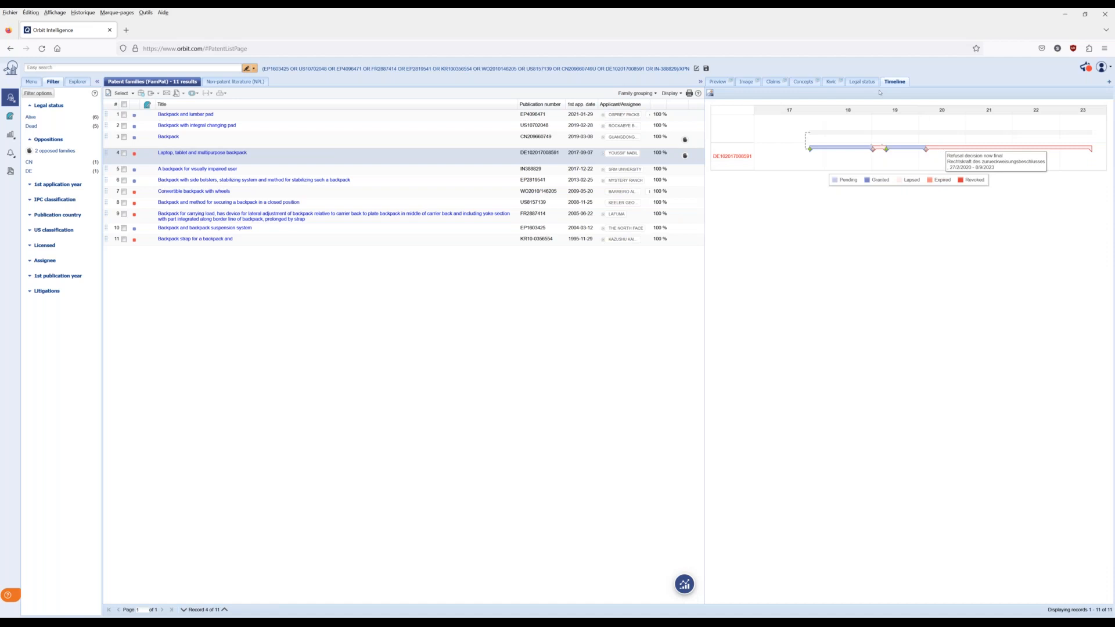
click(862, 82)
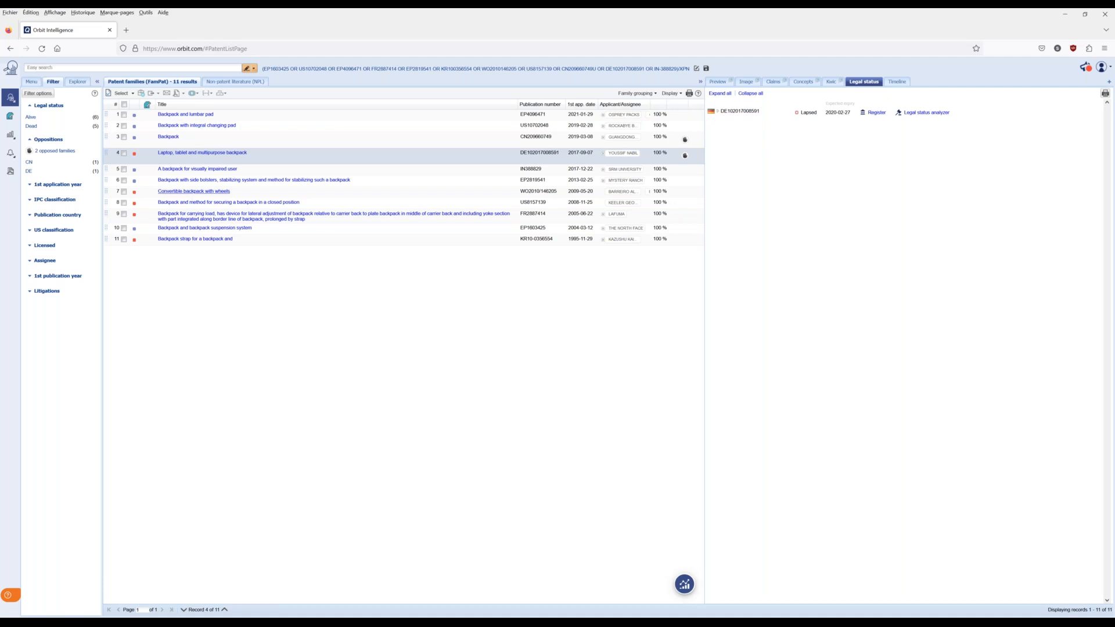
Open the full record of "Convertible backpack with wheels".
click(193, 192)
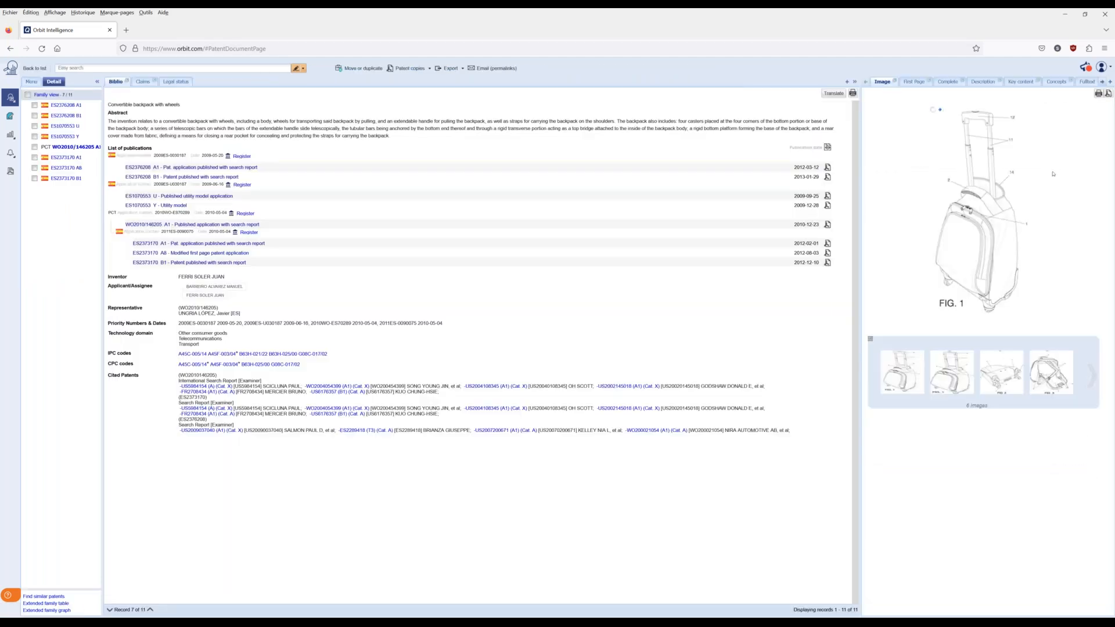
Display the Timeline of "Convertible backpack with wheels" beside its full record.
click(1102, 81)
click(1103, 82)
click(1083, 81)
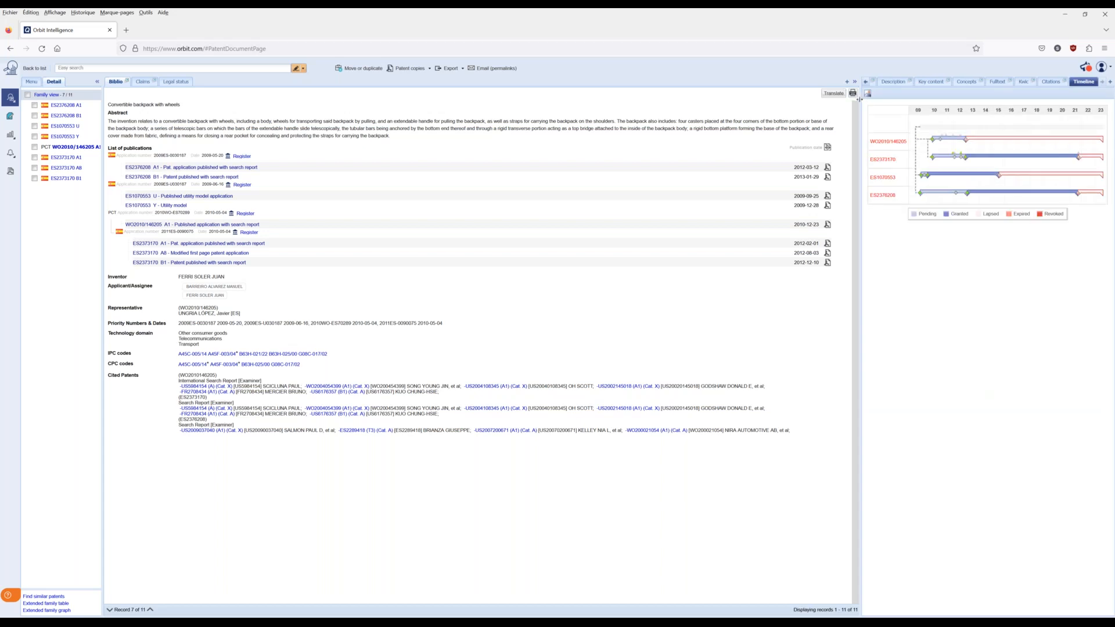
Widen the side viewer of the full record, then collapse it and bring it back.
drag(860, 108, 758, 110)
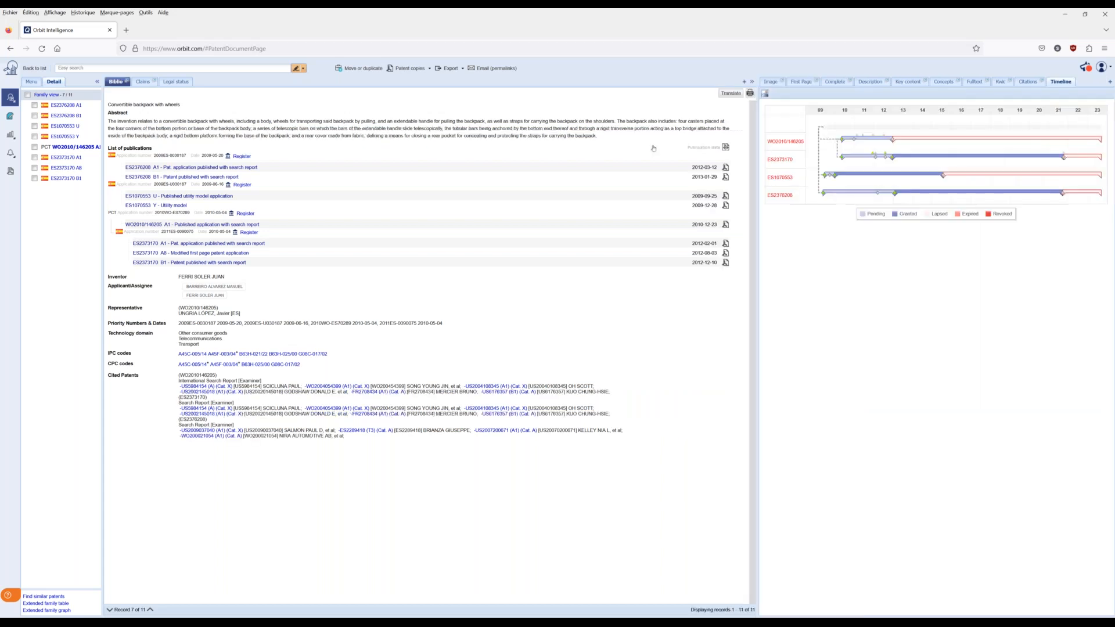
drag(758, 126, 726, 129)
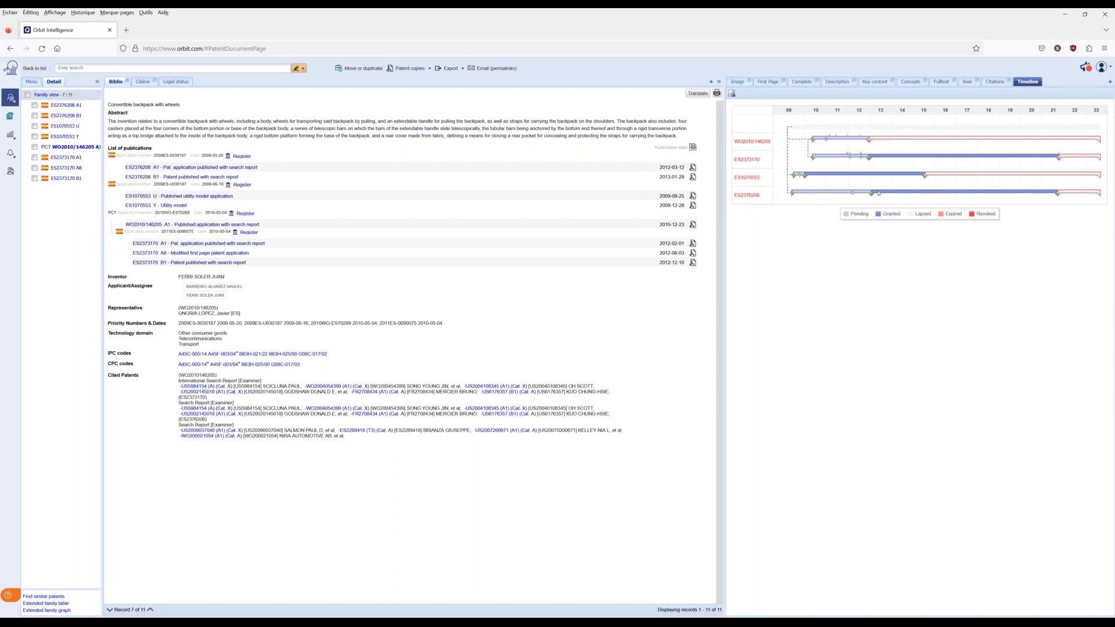
mouse_move(870, 142)
click(719, 82)
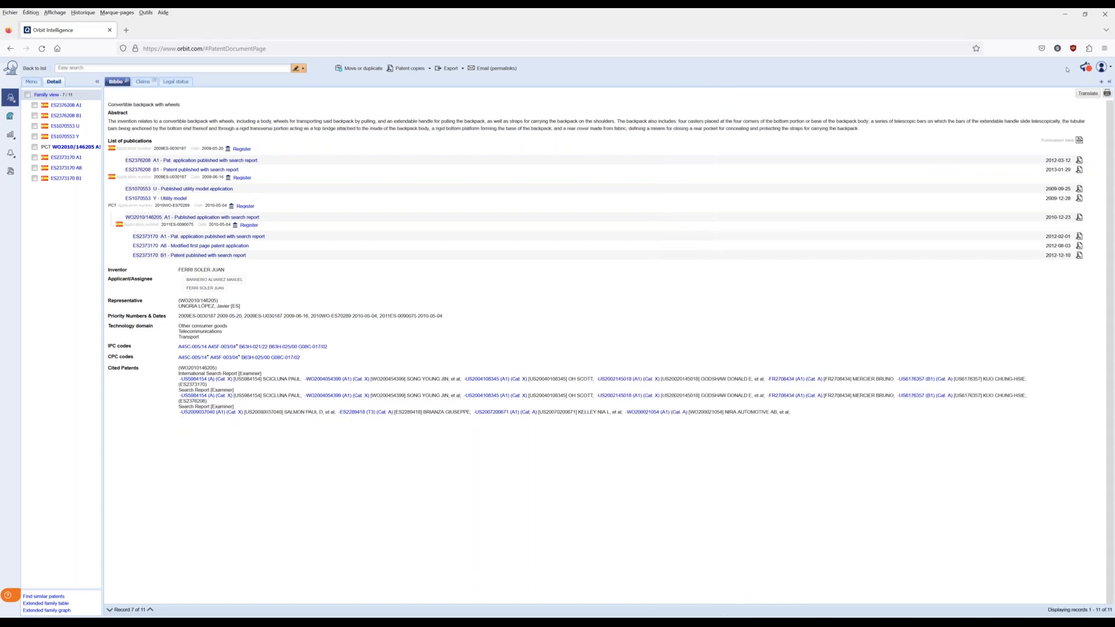
click(1109, 82)
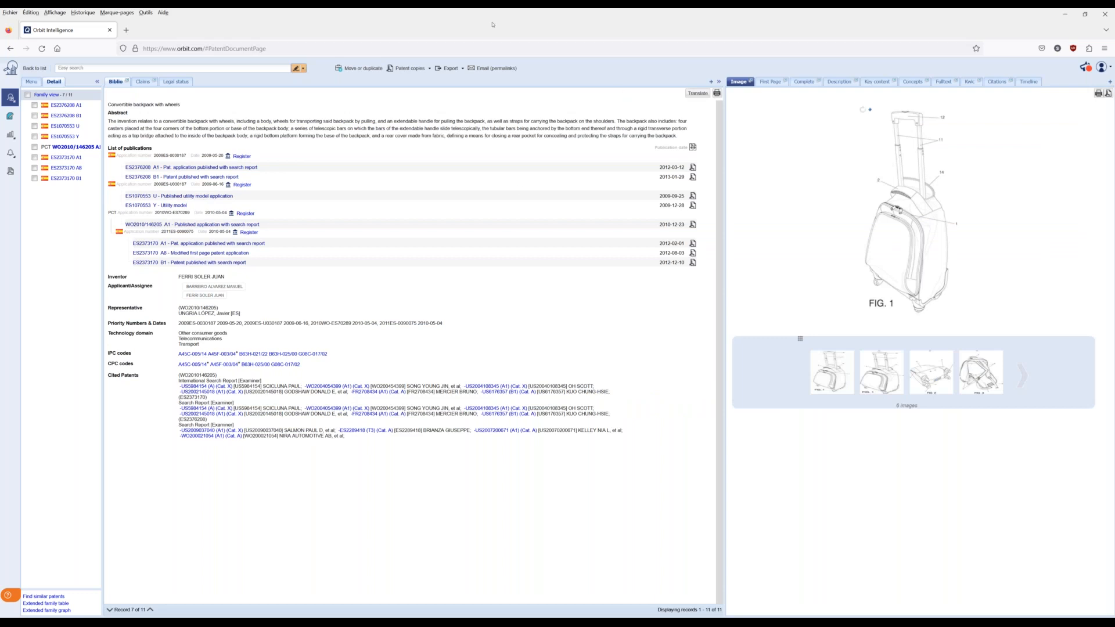
Open the full record of "Backpack and lumbar pad" from the results list and try to view the entity card of applicant OSPR BACKPACK.
click(9, 50)
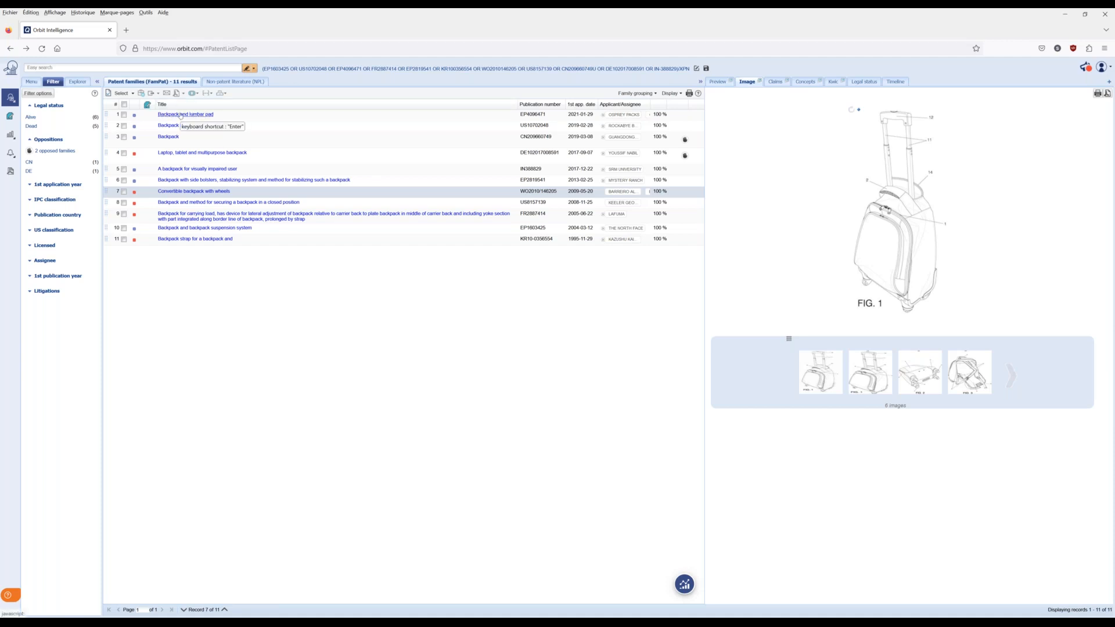
click(181, 115)
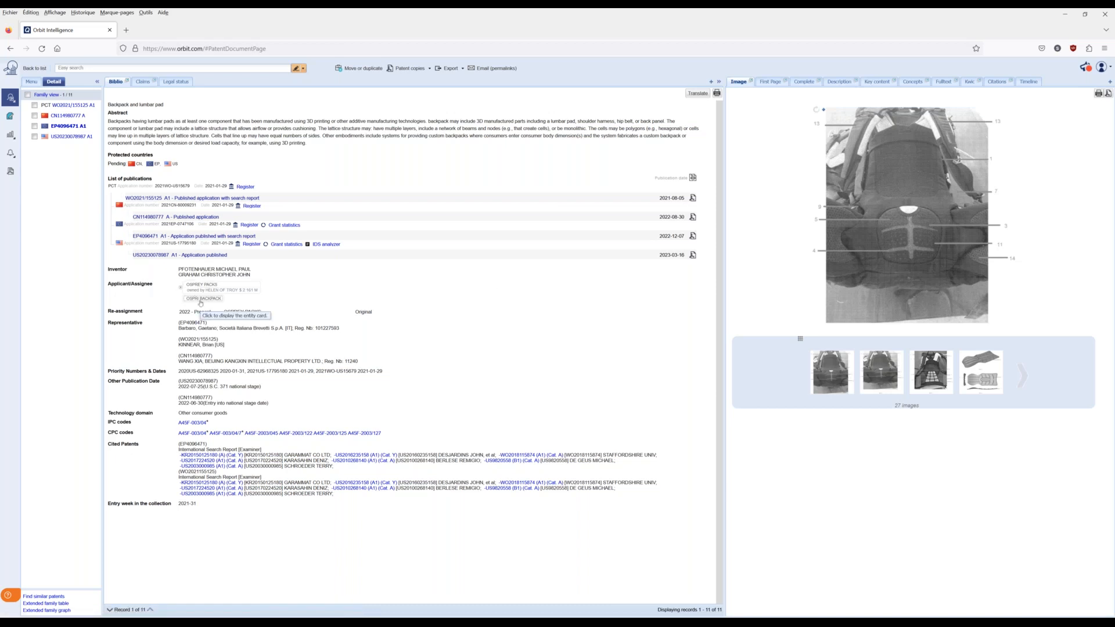
click(201, 299)
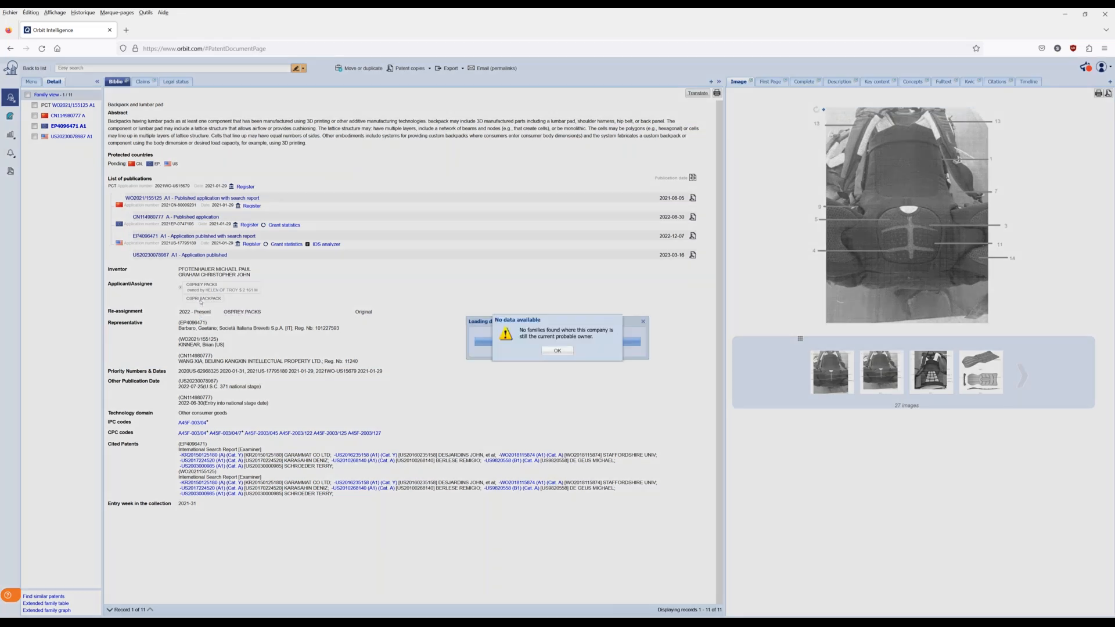
click(567, 352)
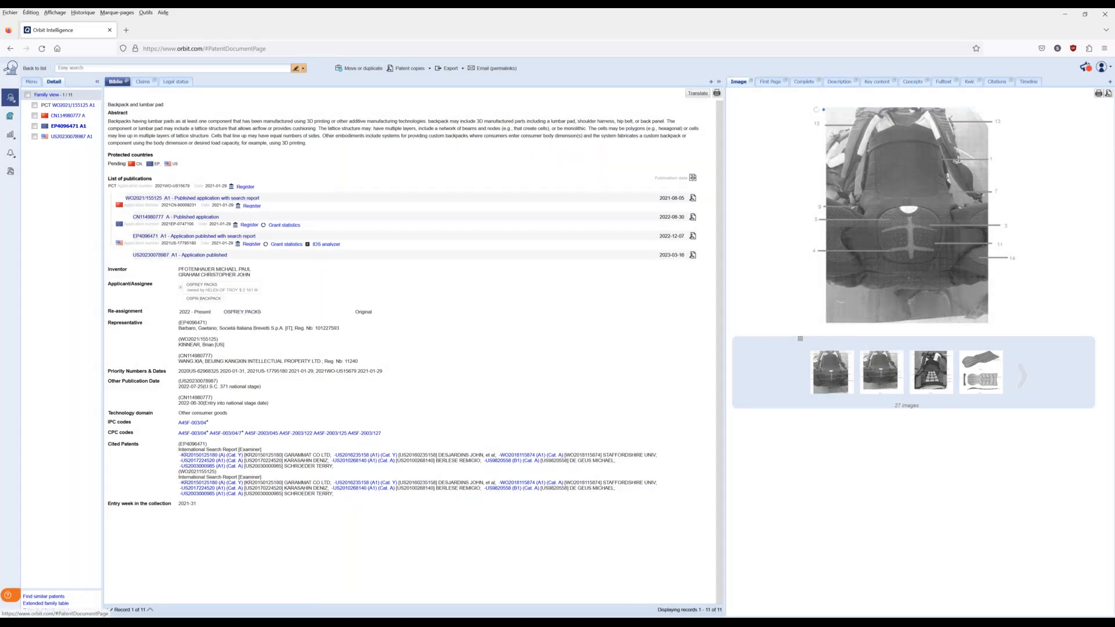
click(73, 137)
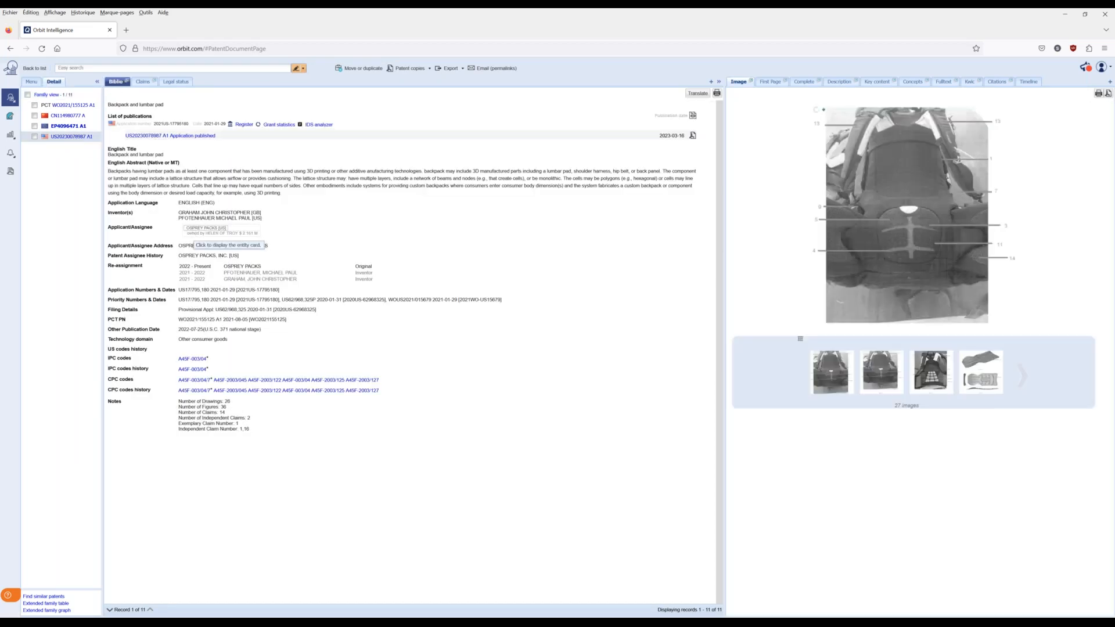
click(233, 246)
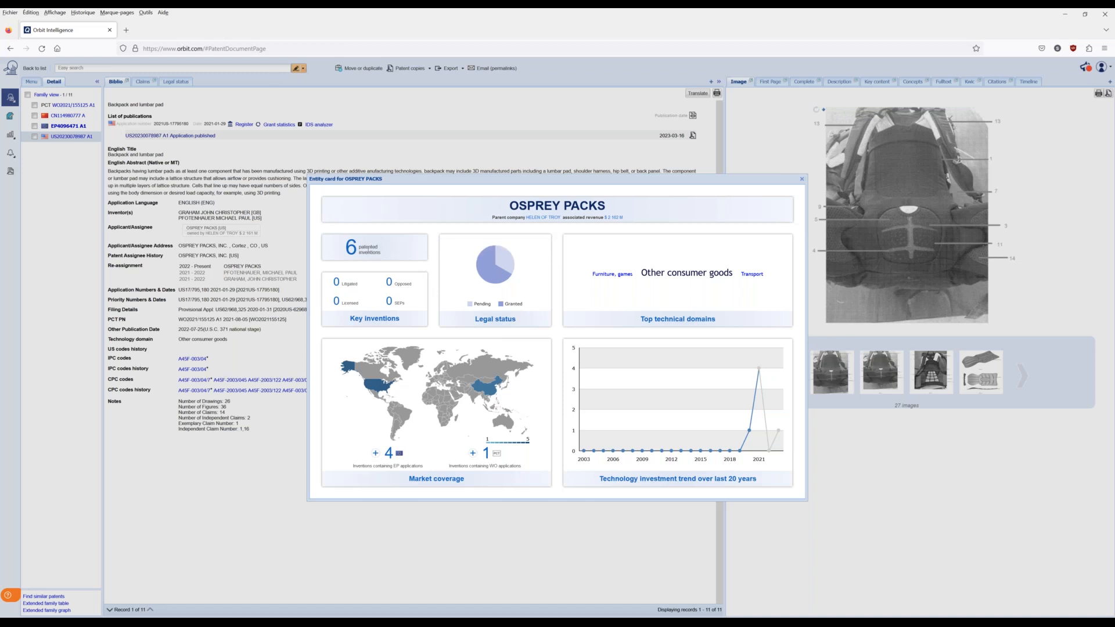
mouse_move(493, 275)
mouse_move(483, 392)
click(802, 180)
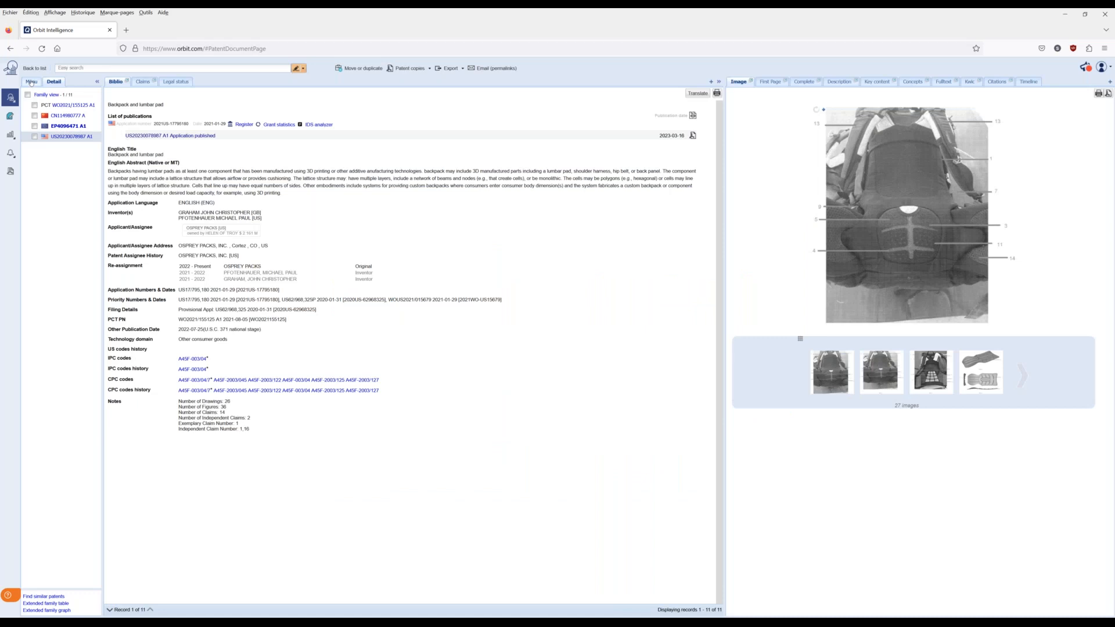
Open the semantic search form and paste the abstract about a backpack suspension system with a rocker arm and hip stays as free text.
click(32, 82)
click(51, 102)
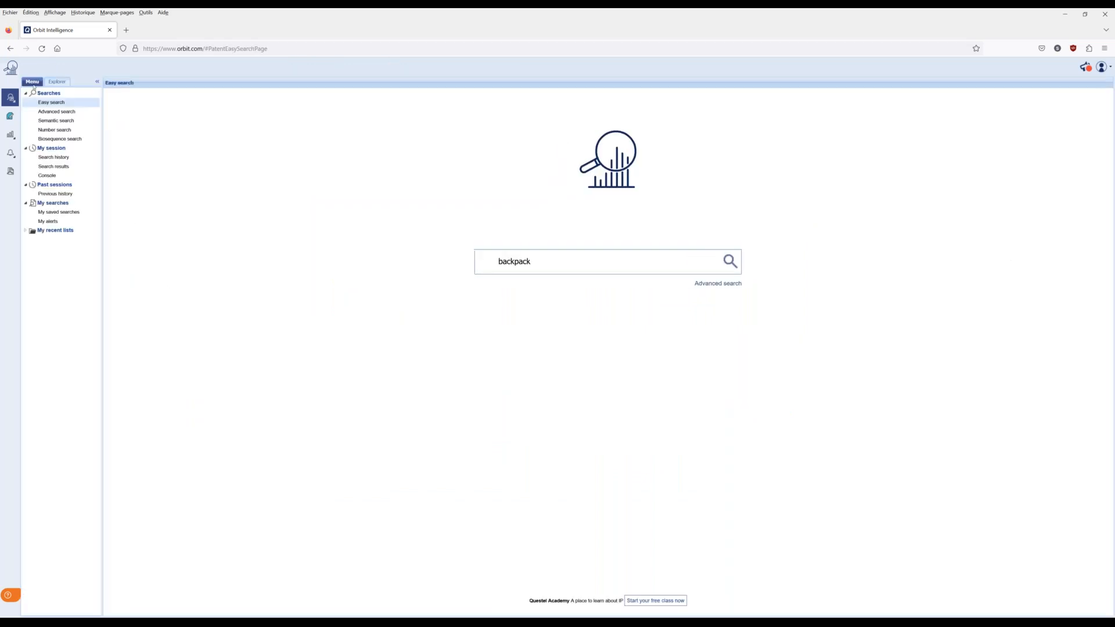
click(52, 122)
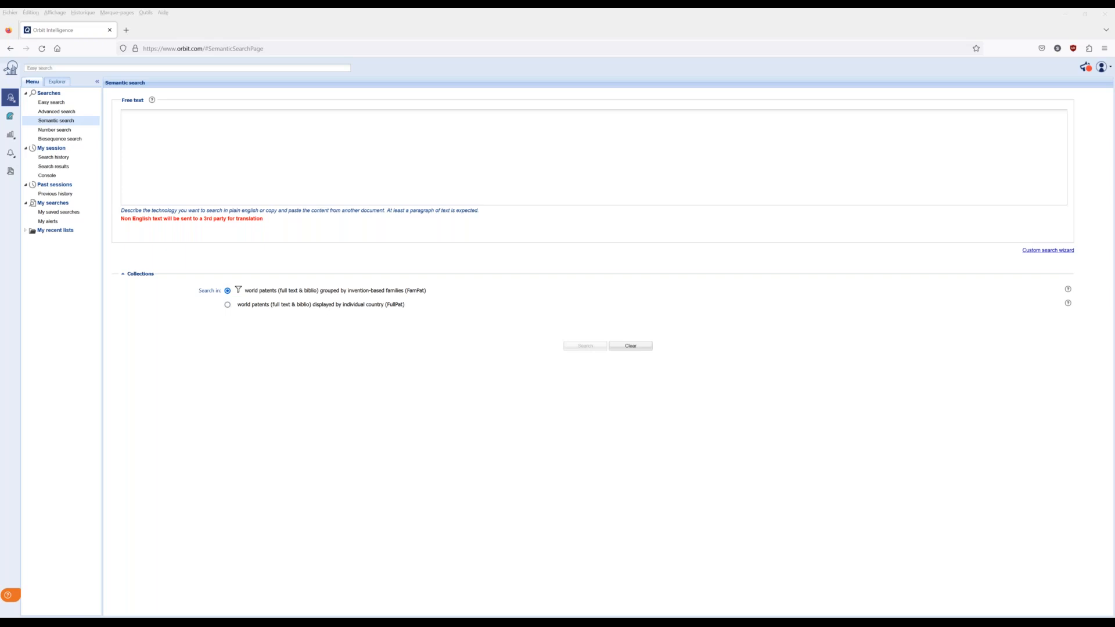
right_click(201, 117)
click(227, 182)
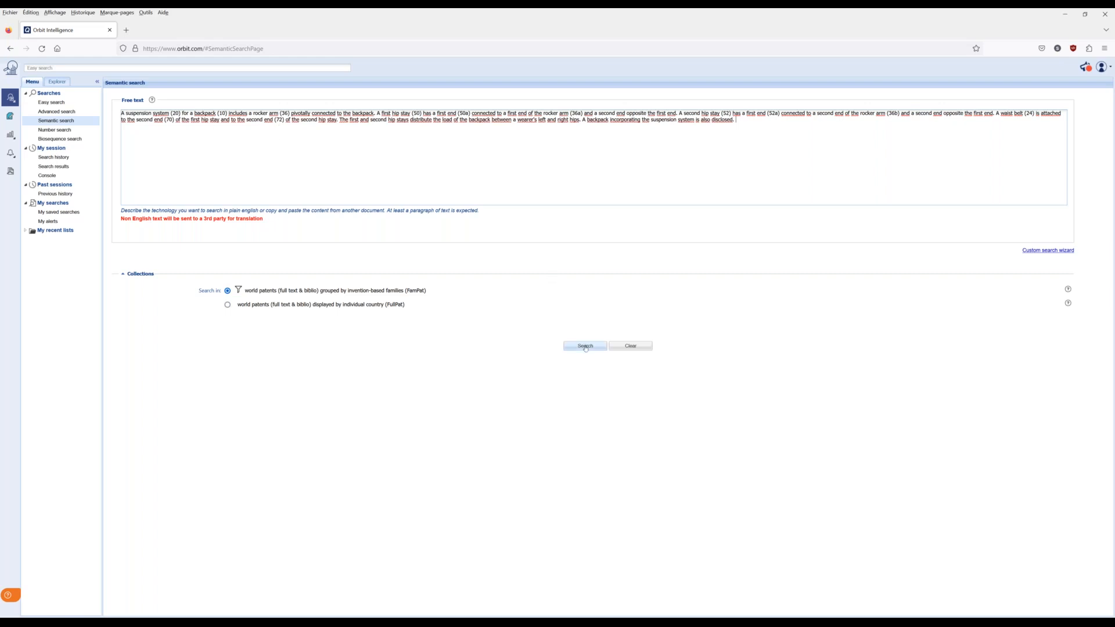
In the custom search wizard, keep only Backpack, Backpack frame, Backpack load, Backpacker, Pack bag, Pack load, Padded waist belt, User back, Waist belt and Wearer back.
click(1069, 251)
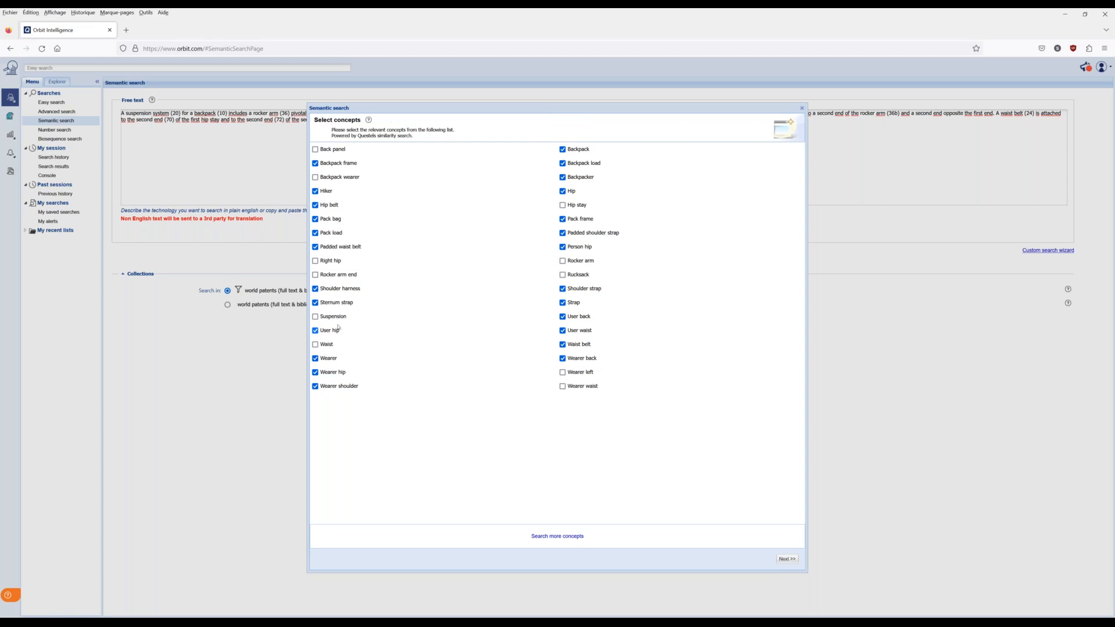
click(315, 387)
click(316, 373)
click(316, 358)
click(315, 330)
click(315, 303)
click(562, 191)
click(562, 220)
click(562, 234)
click(562, 247)
click(325, 191)
click(316, 206)
click(571, 333)
click(562, 289)
click(562, 303)
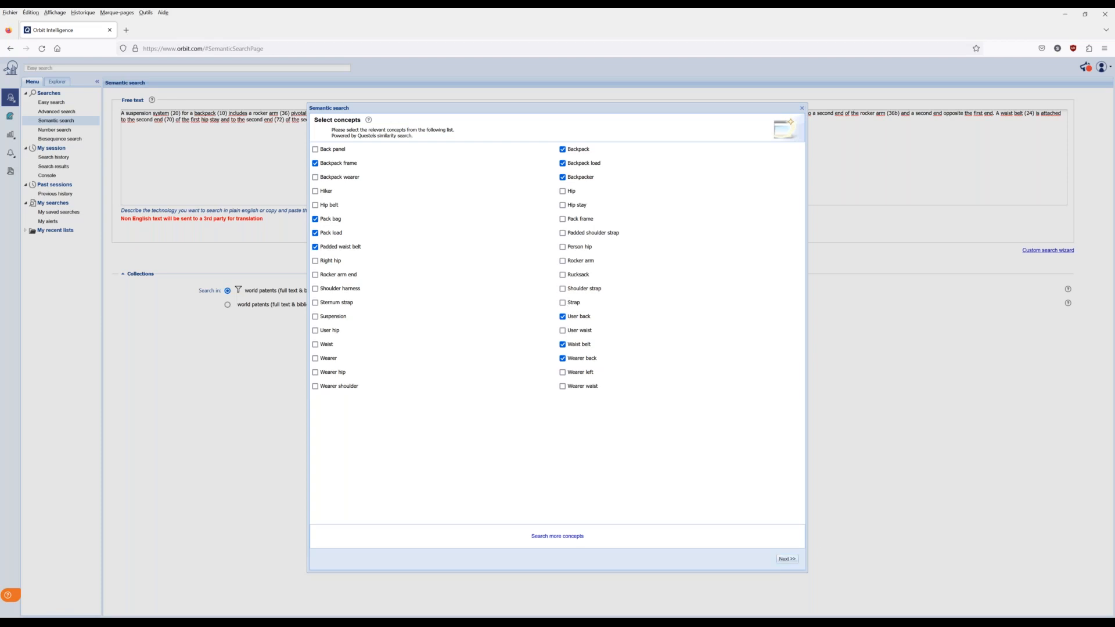
Look at the most relevant records proposed for the selected concepts, then leave the custom search wizard.
click(787, 559)
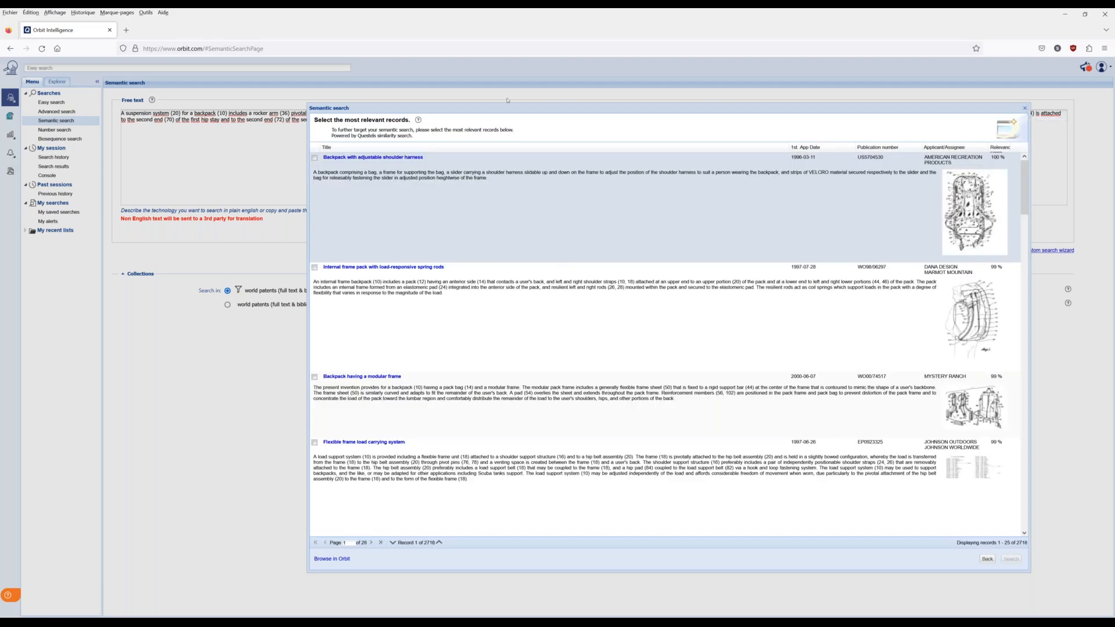
drag(458, 108, 354, 95)
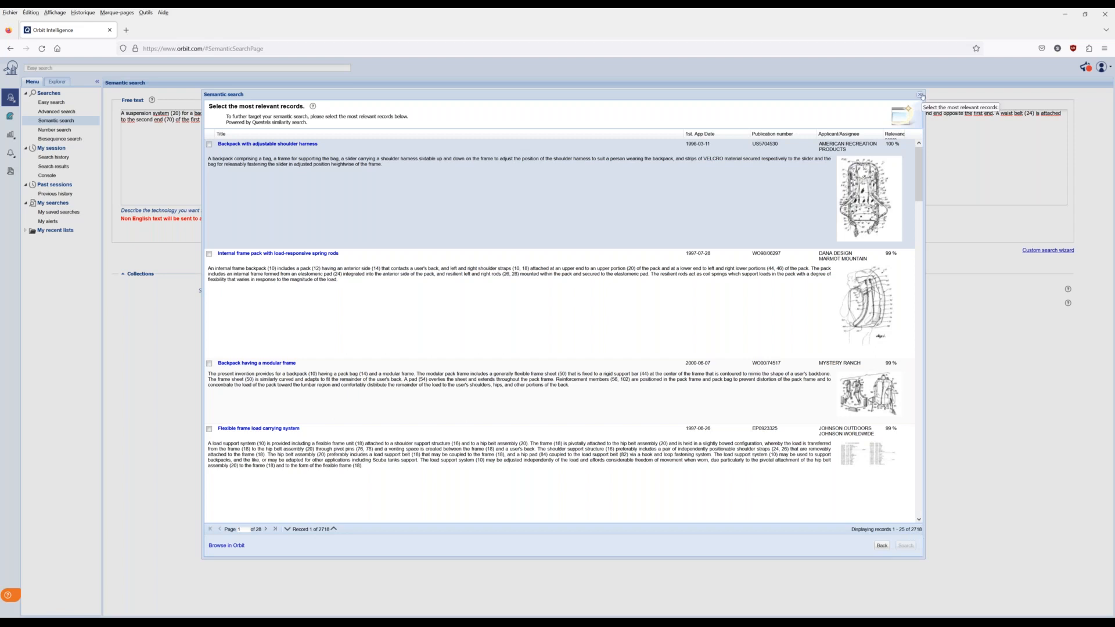
click(881, 545)
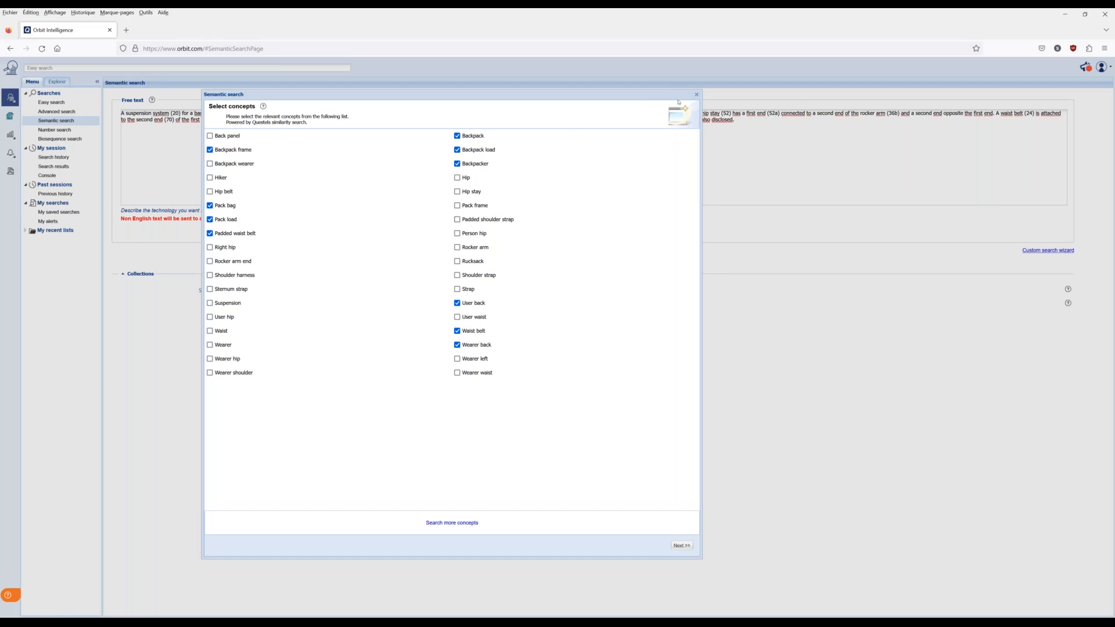
click(697, 96)
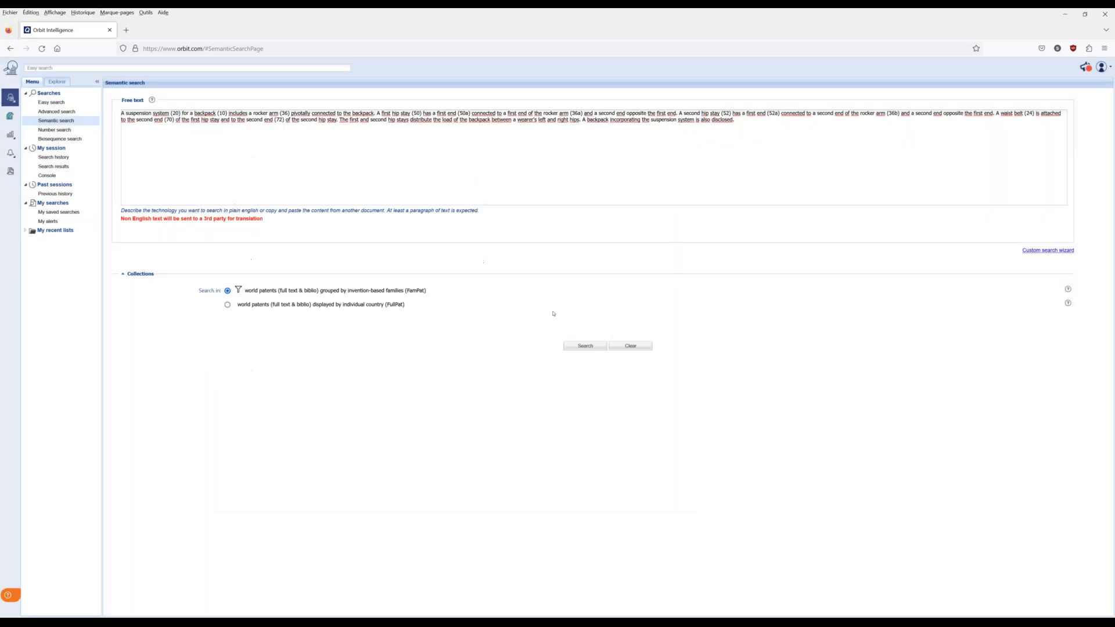
Run the semantic search in the FamPat collection and view which filters can be displayed for the results.
click(583, 346)
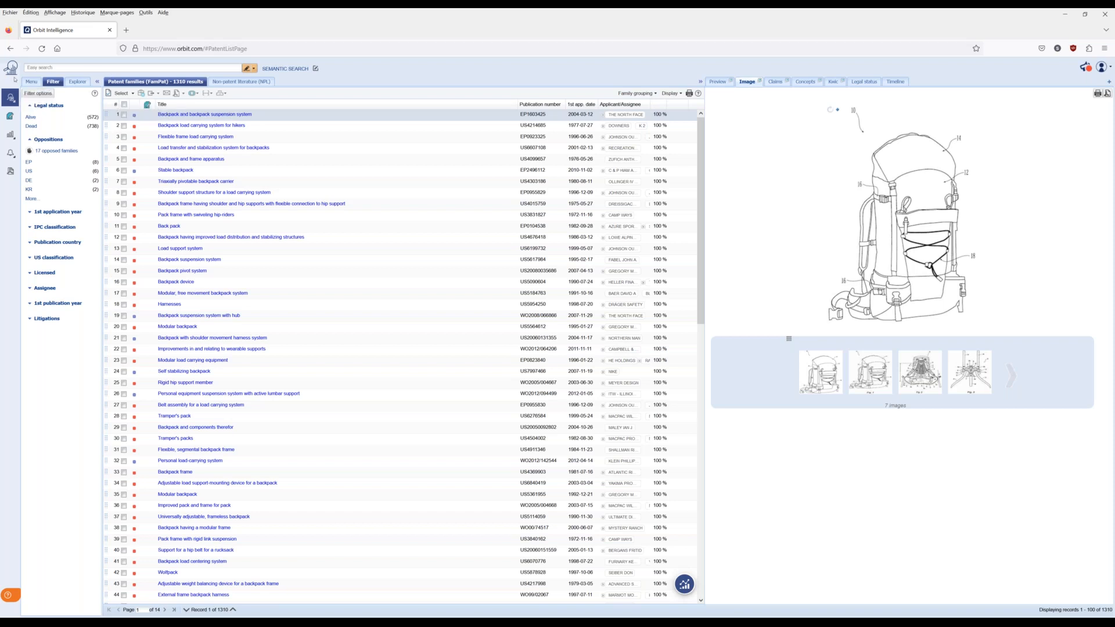
click(39, 94)
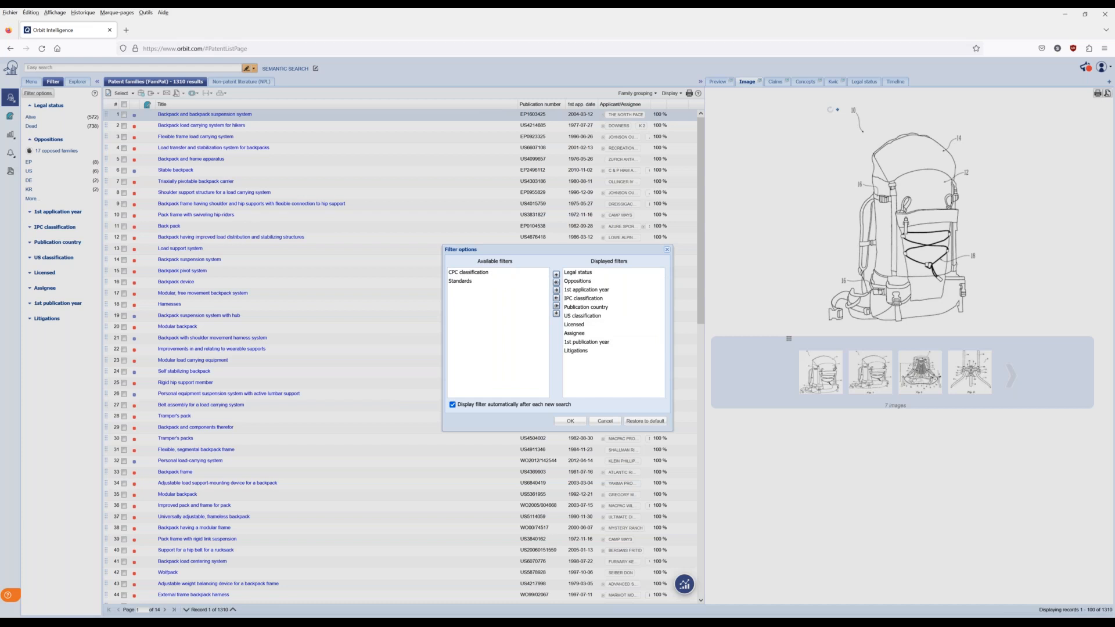
click(667, 249)
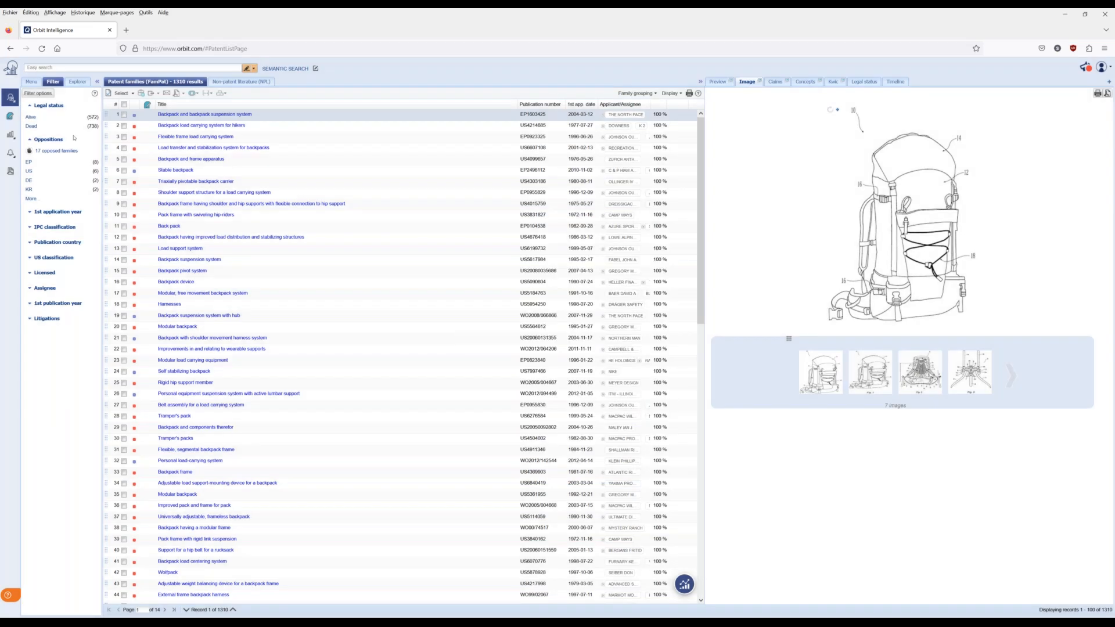
Filter the results to Alive families and expand the Publication country and Assignee filters.
click(31, 117)
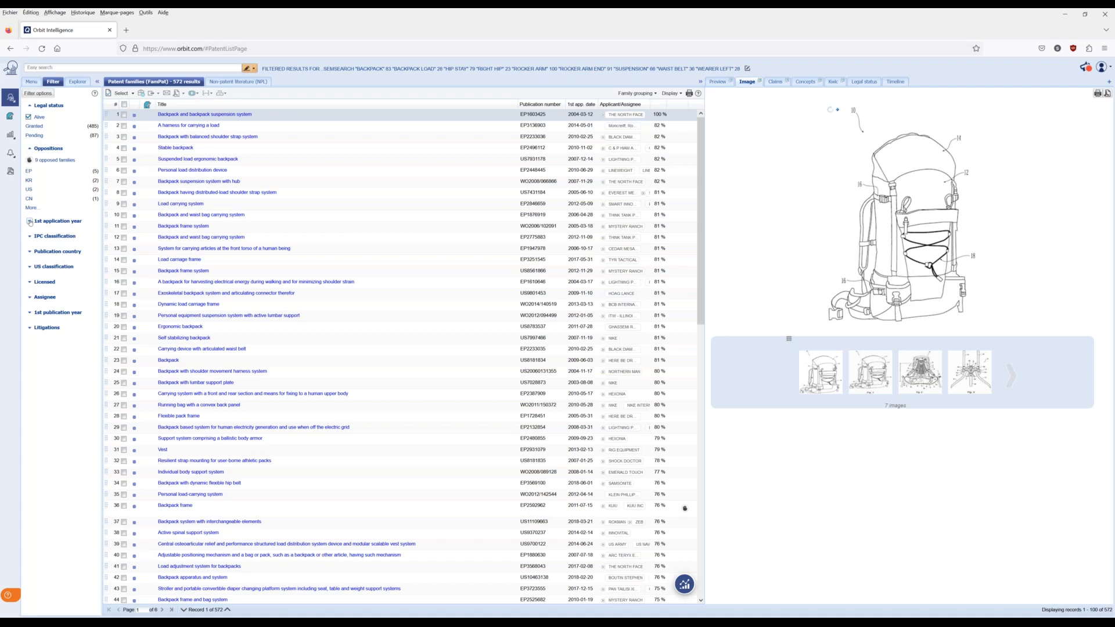
click(35, 252)
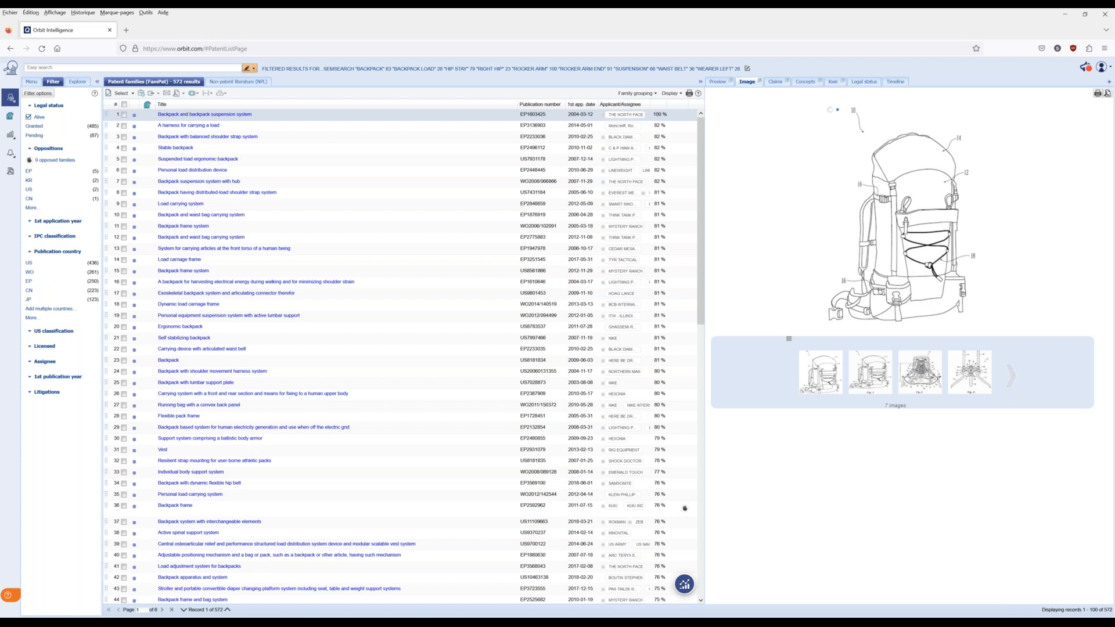
click(34, 366)
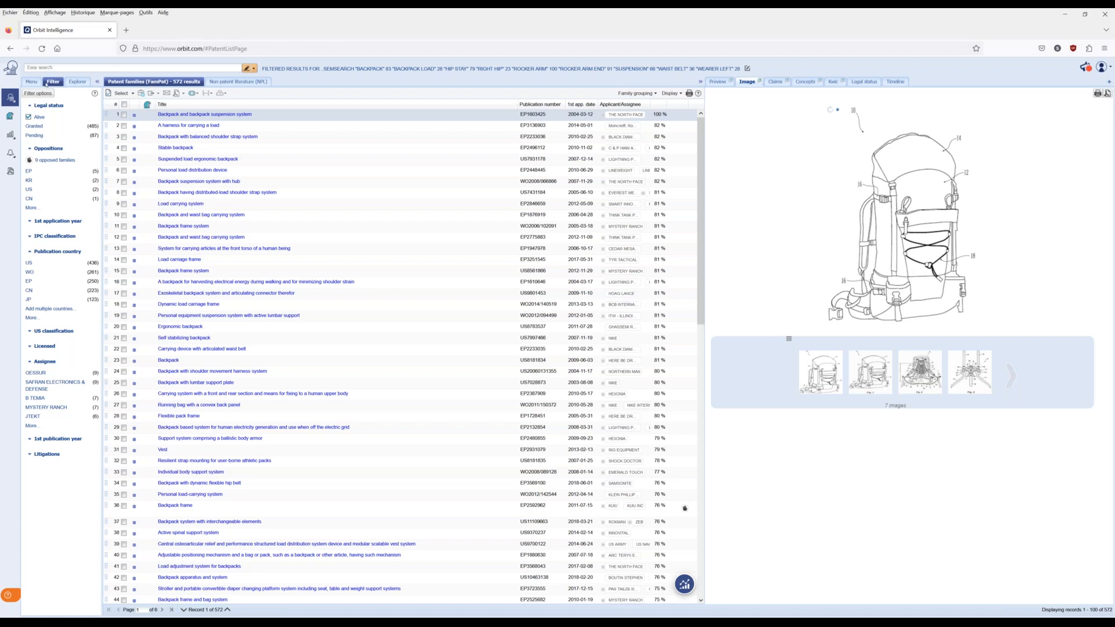
Open the advanced search form and replace its Unified patent court field with the Number field.
click(31, 82)
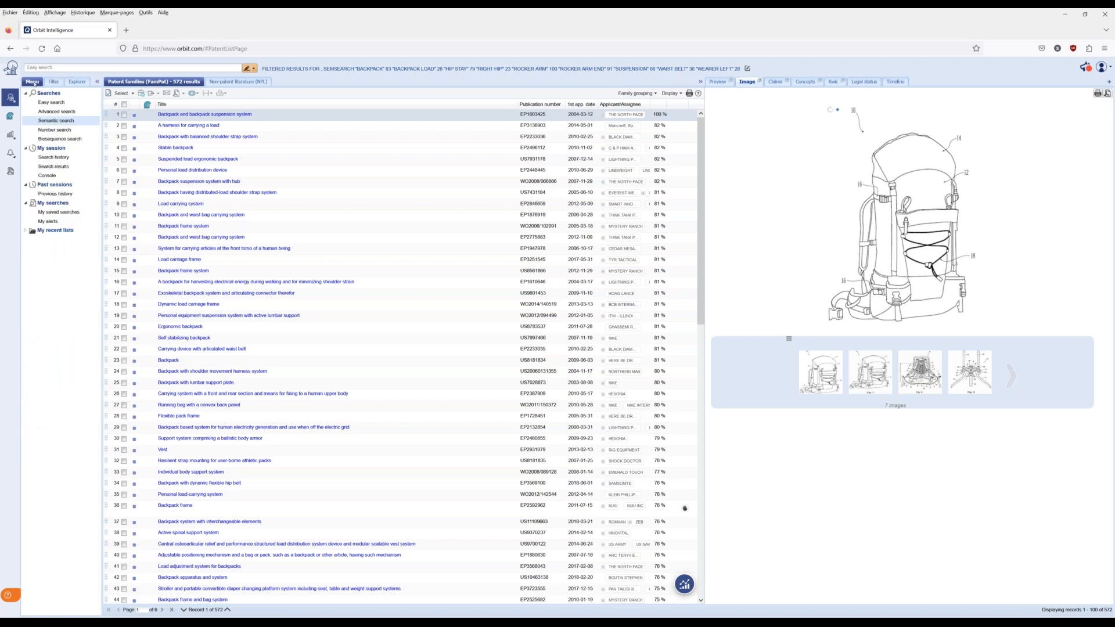
click(53, 112)
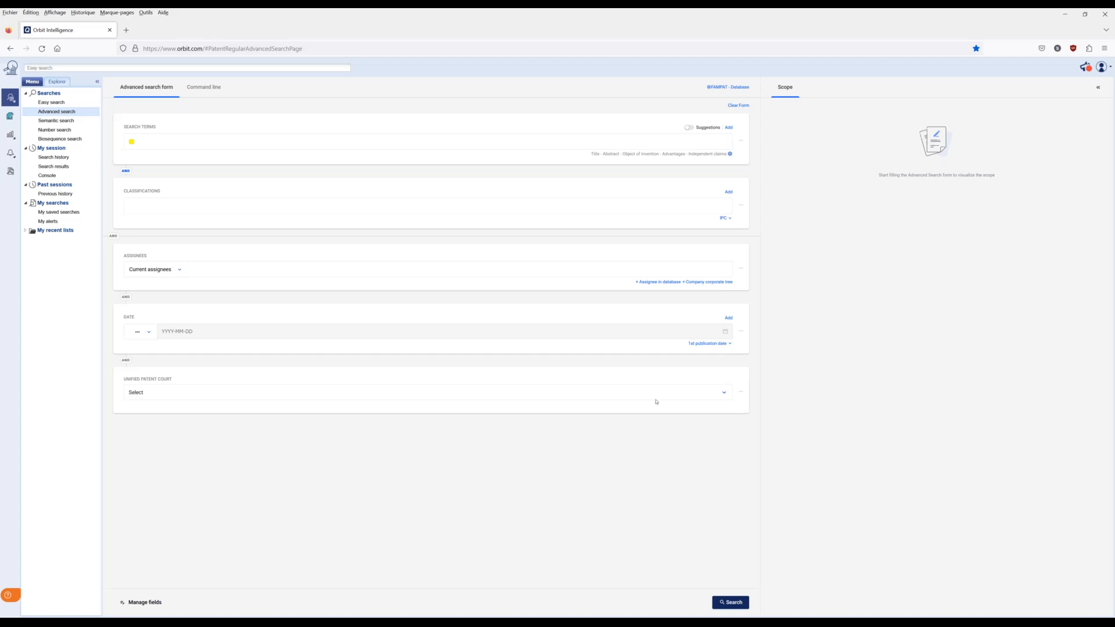
click(146, 603)
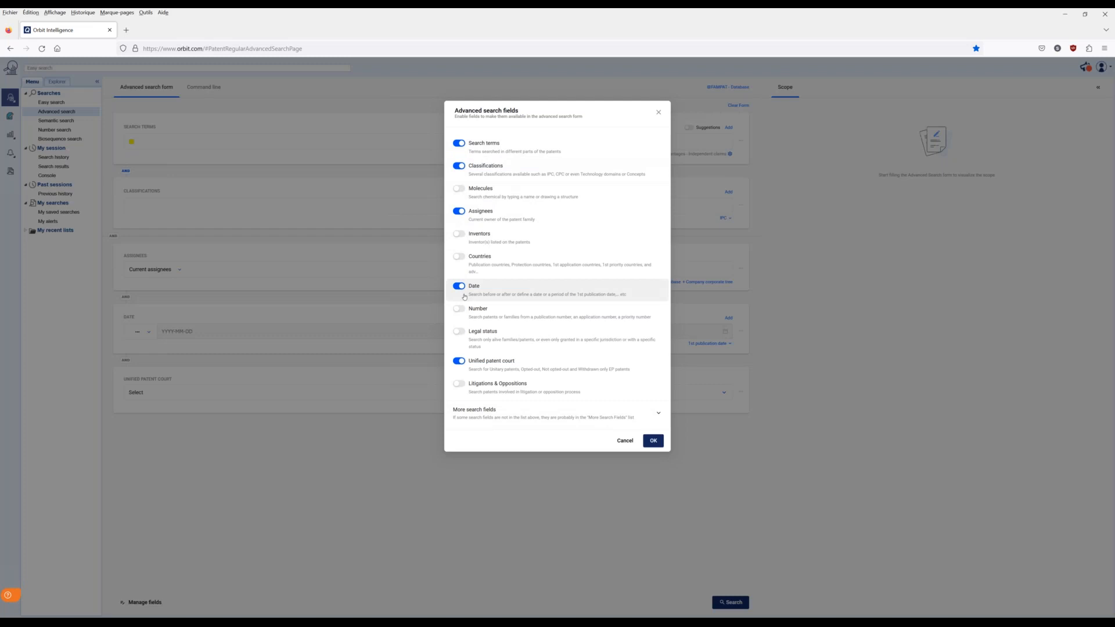
click(457, 362)
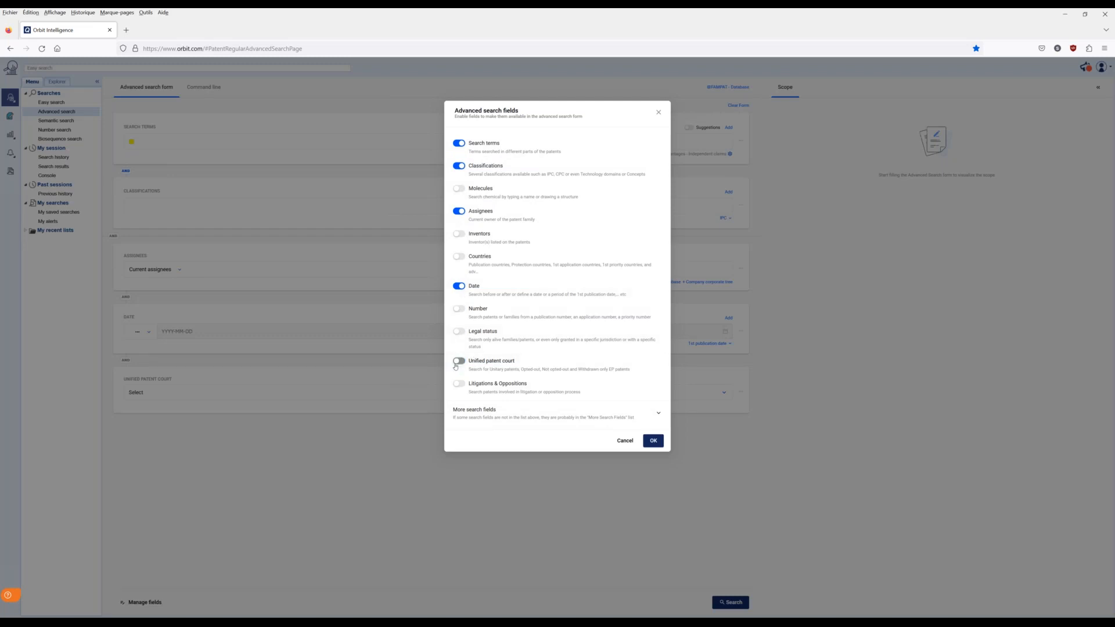
click(463, 312)
click(652, 441)
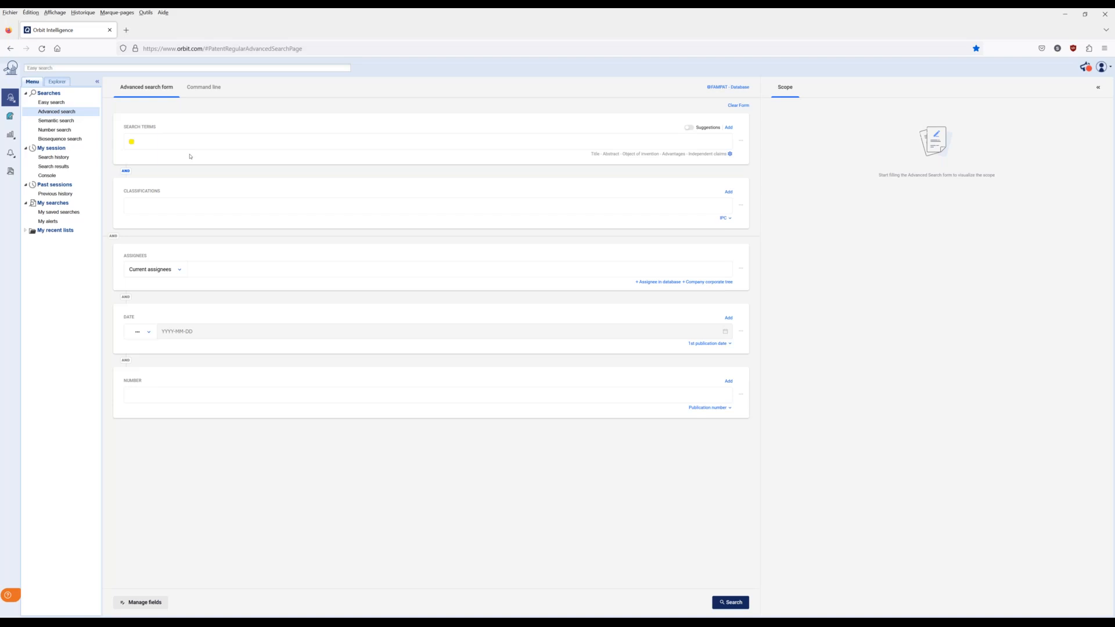
Check the additional options offered for the Search terms and Classifications fields.
click(741, 142)
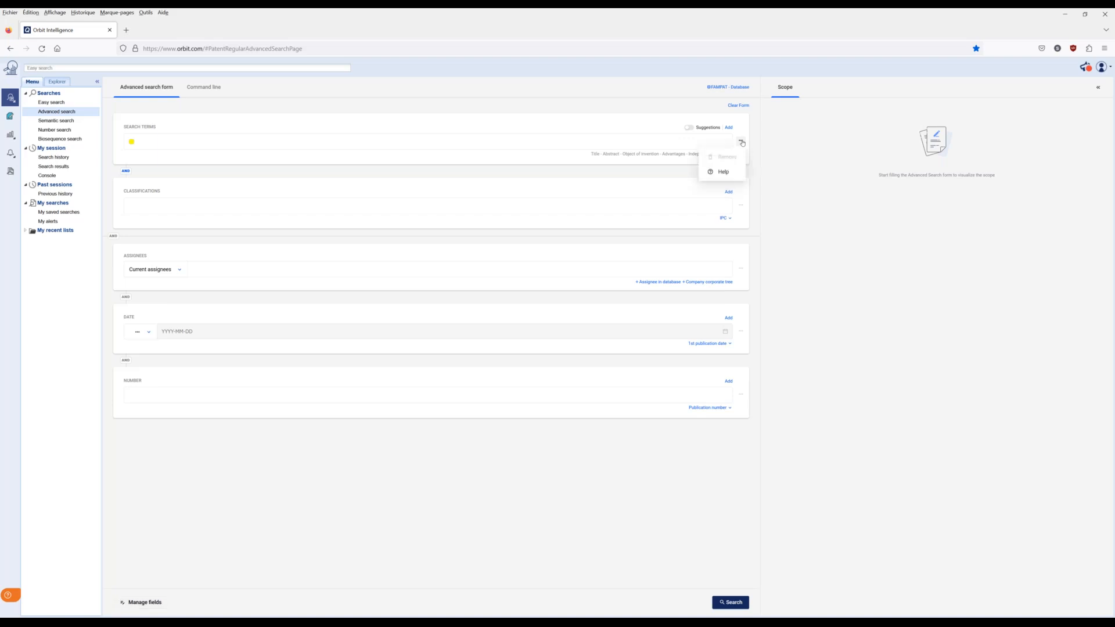
click(741, 206)
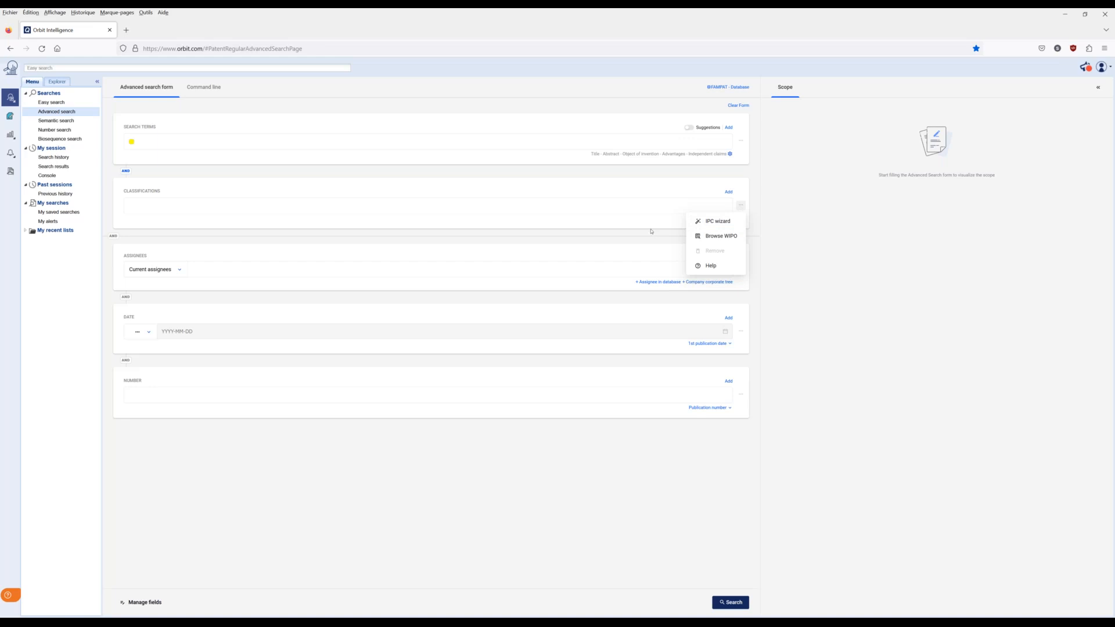
click(760, 270)
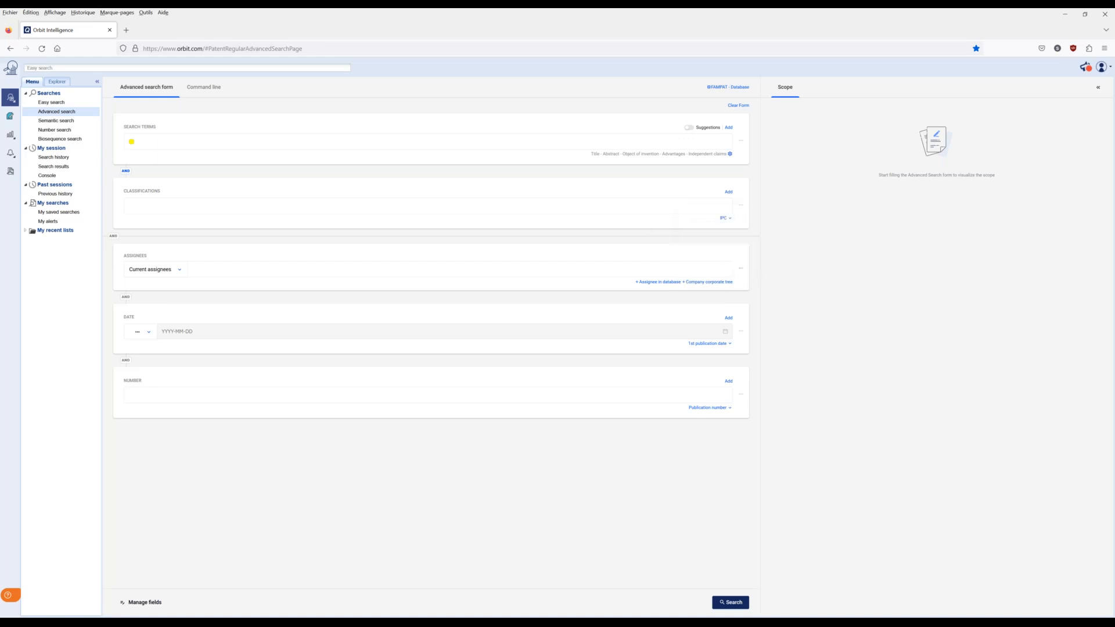
Check the additional options offered for the Assignees, Date and Number fields.
click(741, 269)
click(741, 331)
click(741, 395)
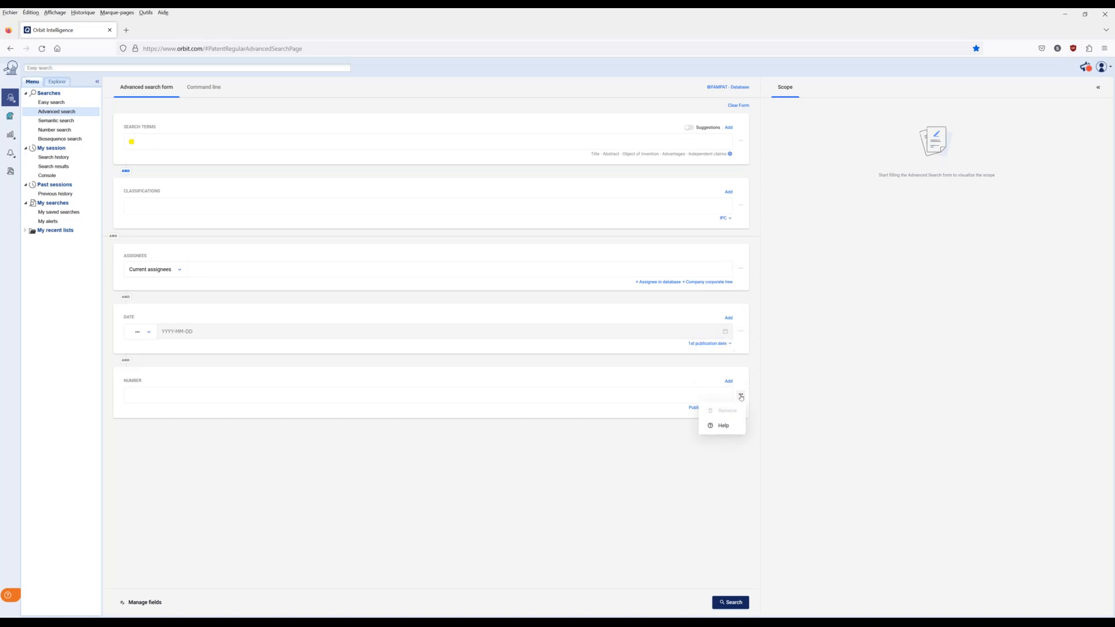
click(738, 230)
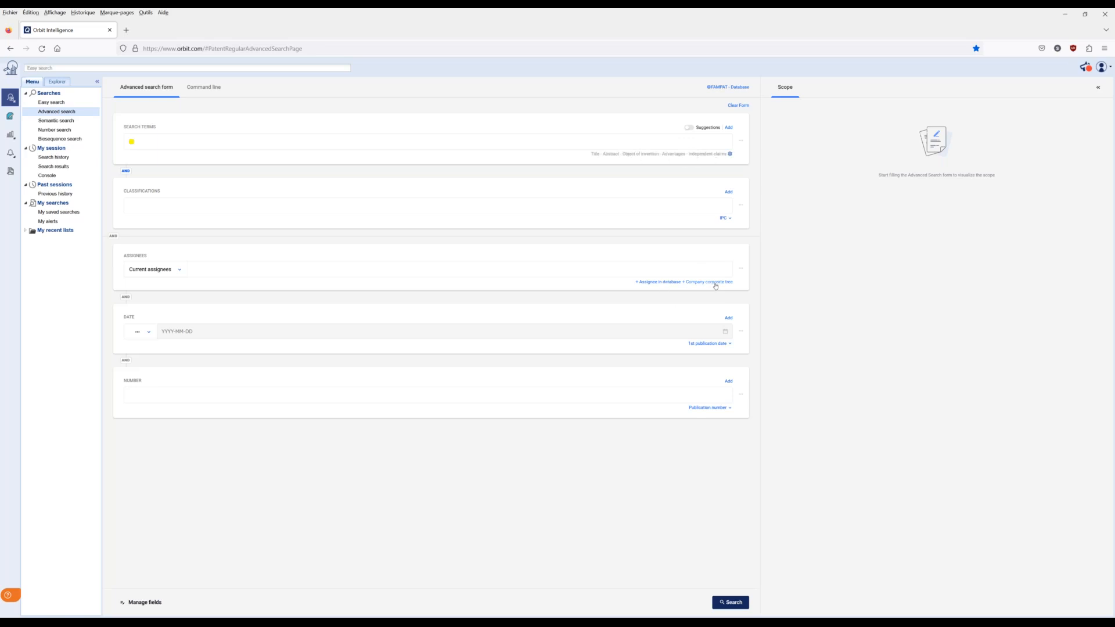
View the date criteria available for the Date field and the number types available for the Number field.
click(731, 344)
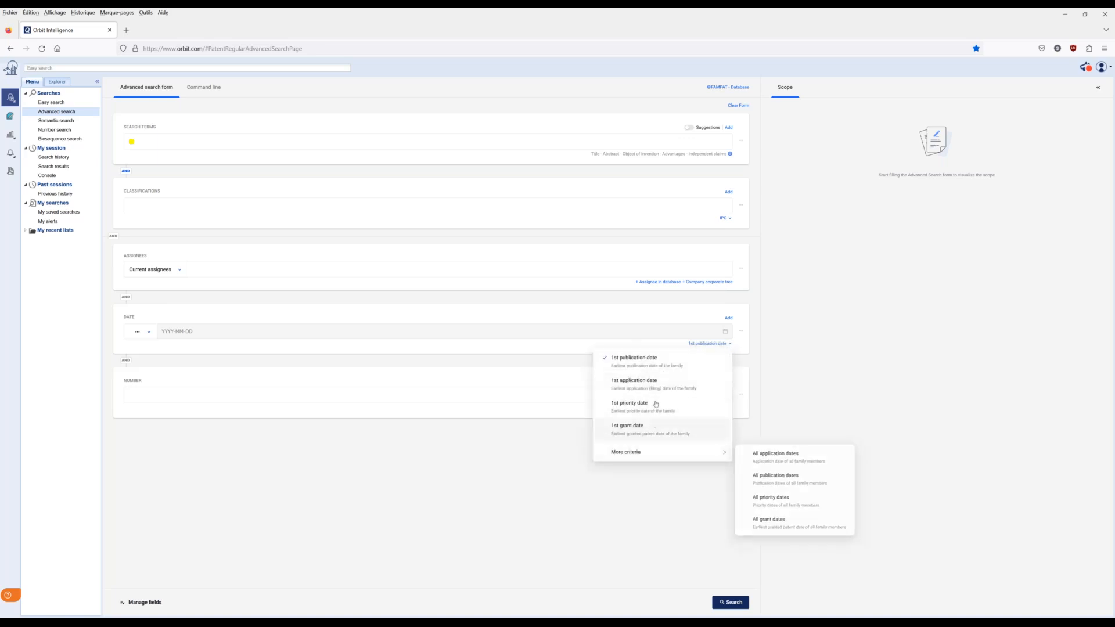
click(749, 313)
click(729, 410)
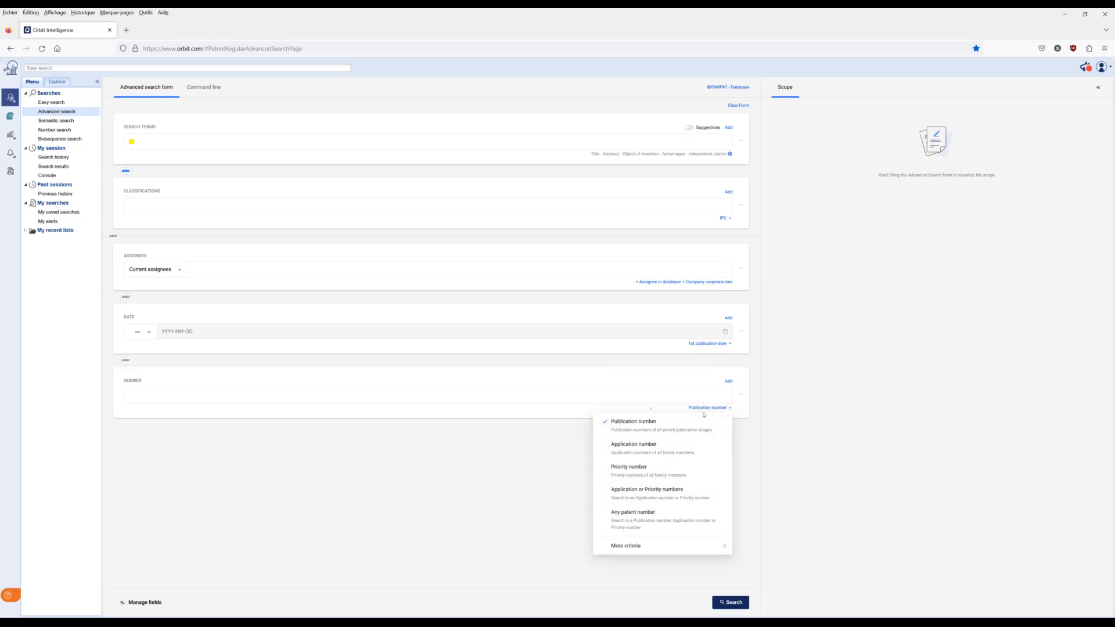
click(747, 410)
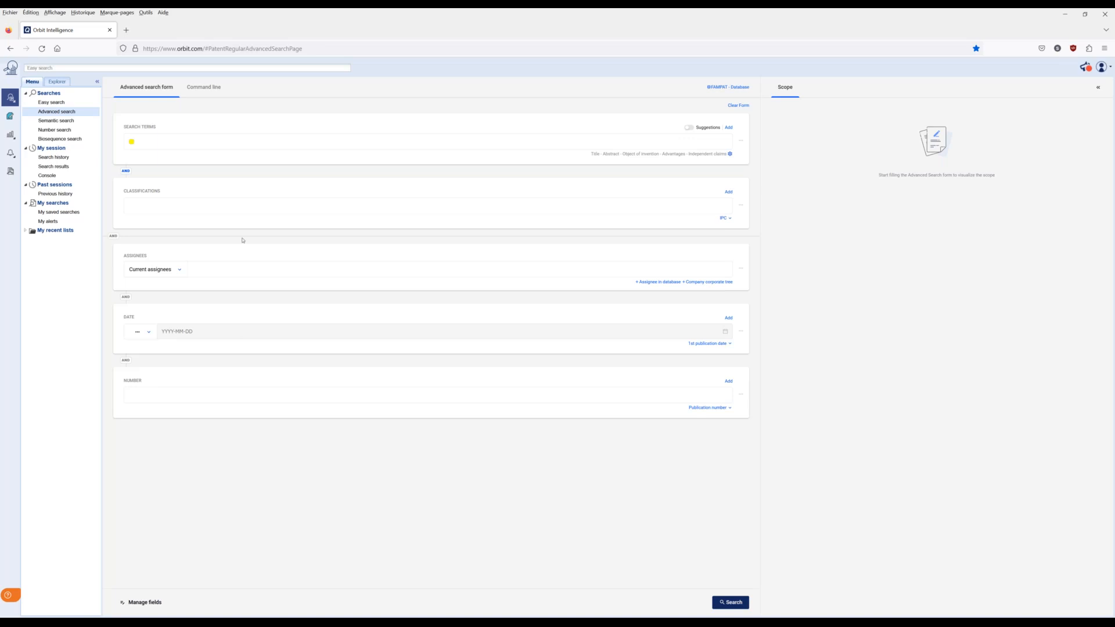
Enter backpack in the Search terms field.
click(200, 144)
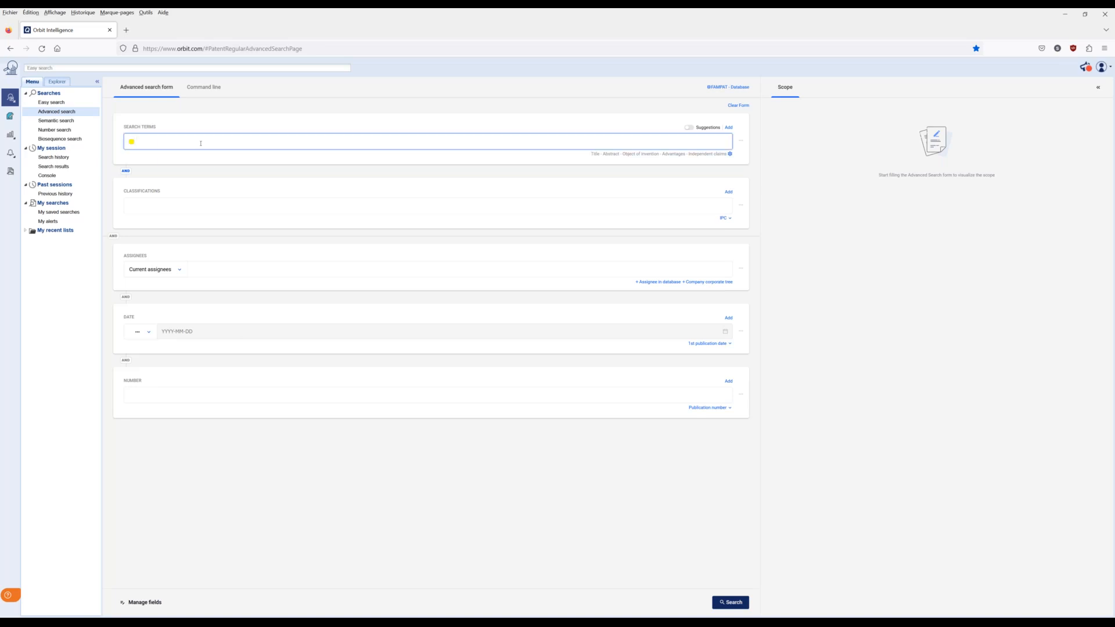
text(backpack)
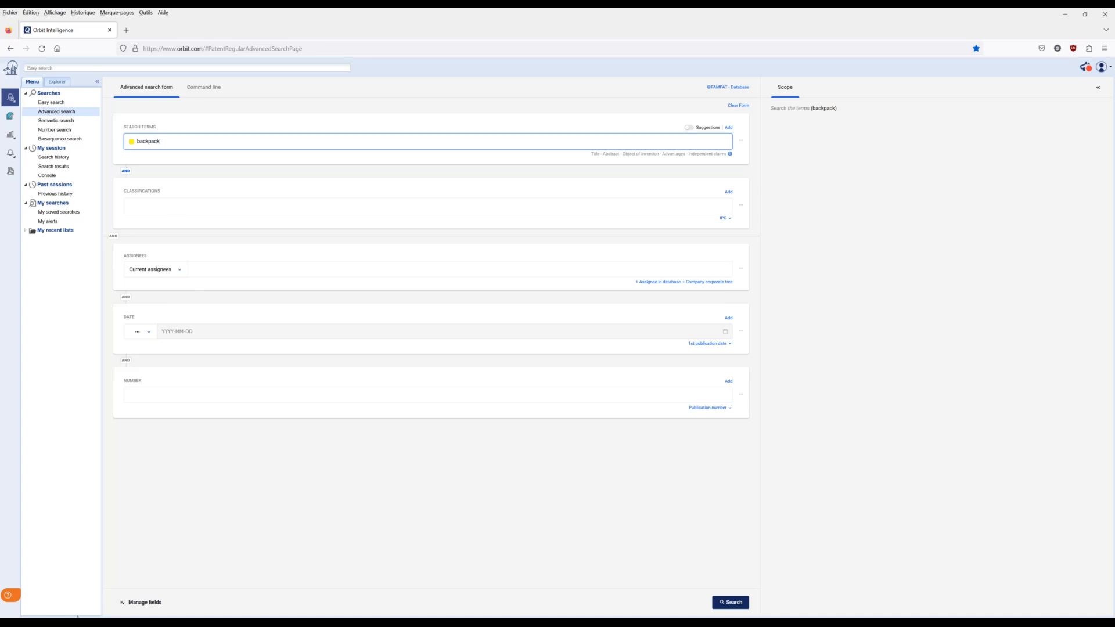
Open the support article "Build queries using truncations and operators" as a full web page and check its available languages.
click(10, 596)
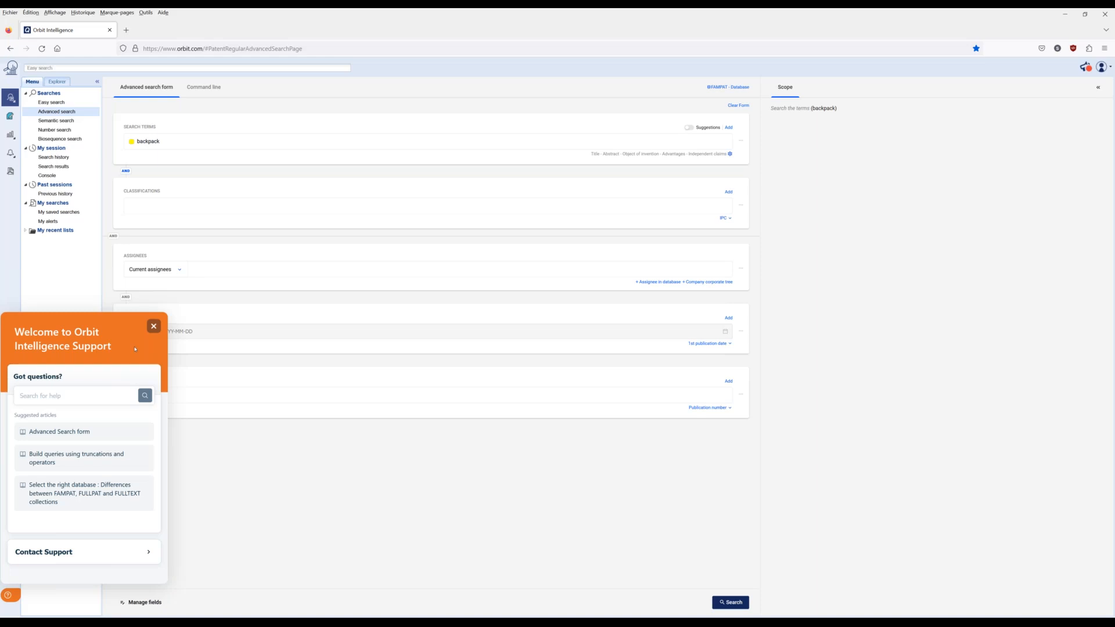
click(95, 398)
click(41, 458)
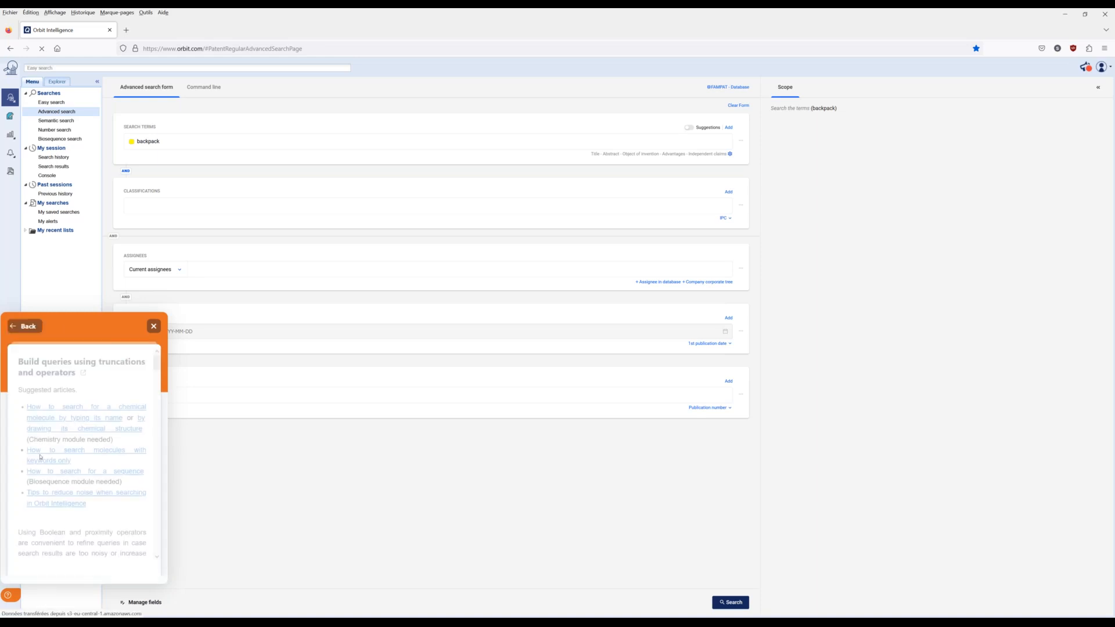
click(83, 374)
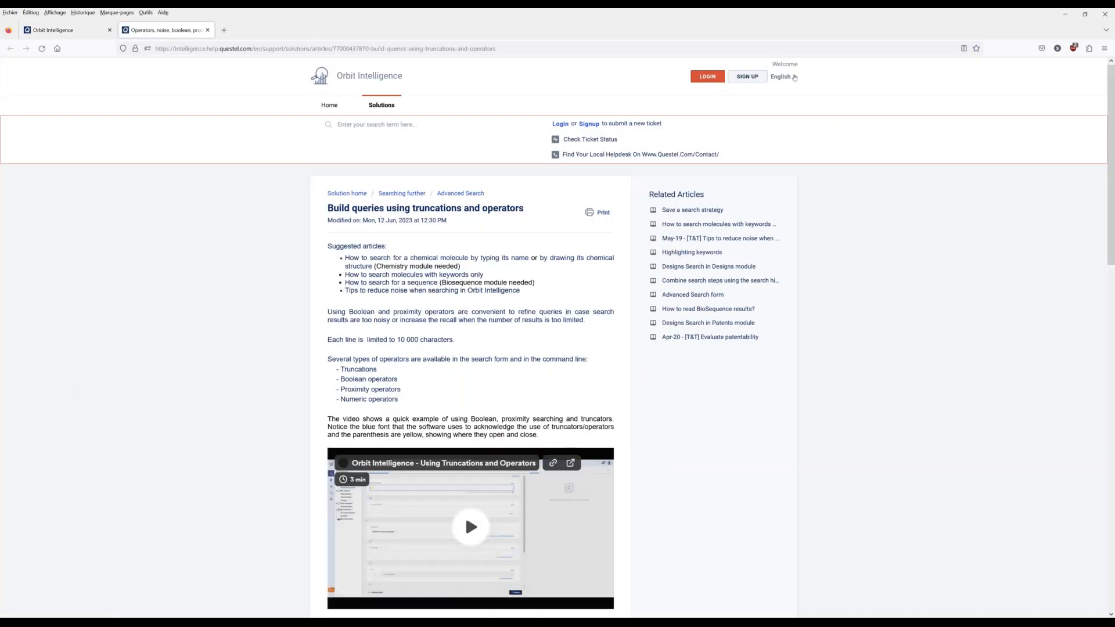
click(794, 78)
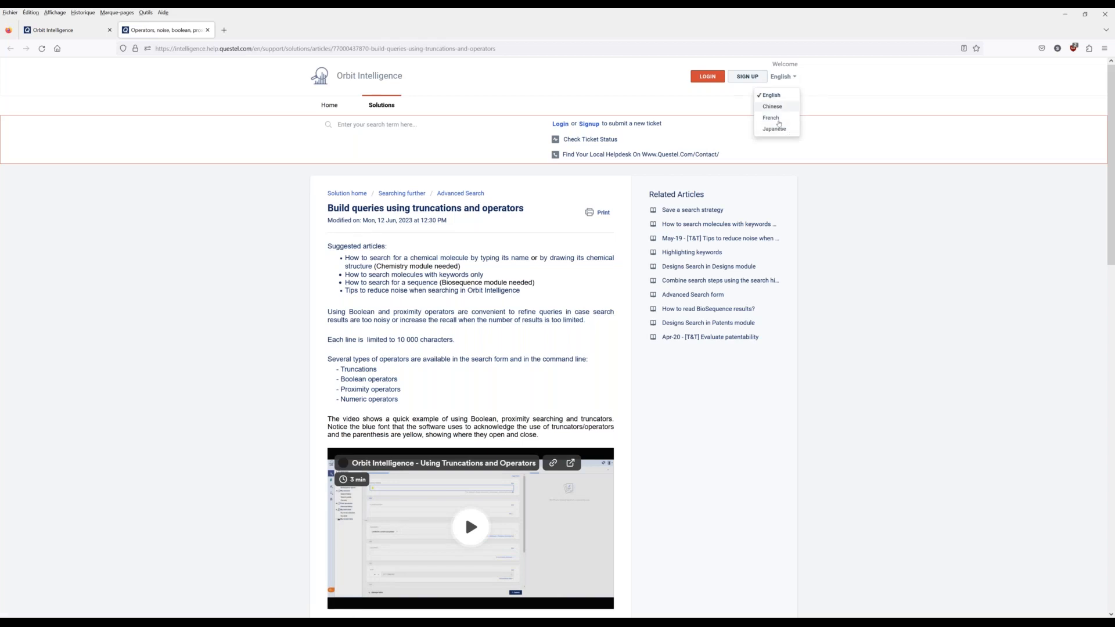
click(841, 77)
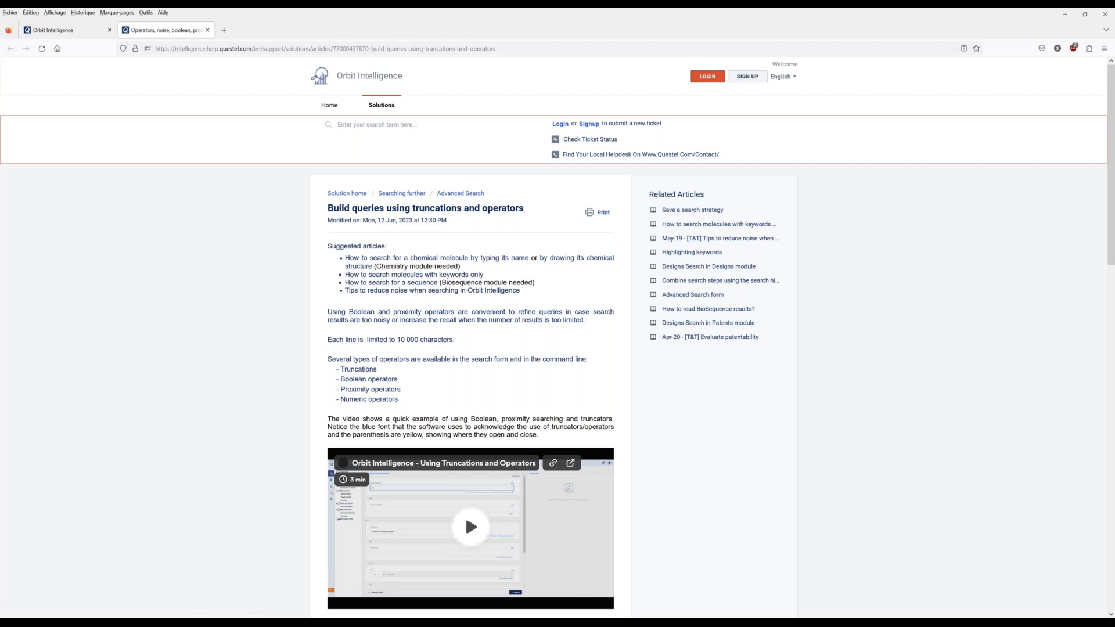
Read the article's tables on truncations, Boolean operators and proximity operators.
scroll(471, 349, down, 7)
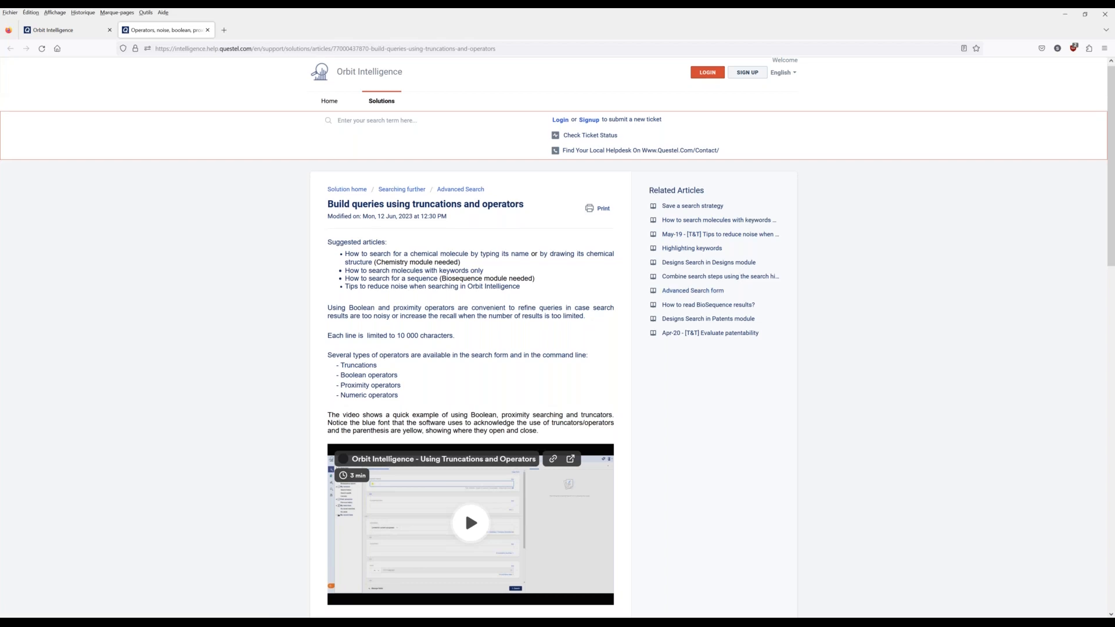
scroll(464, 103, down, 2)
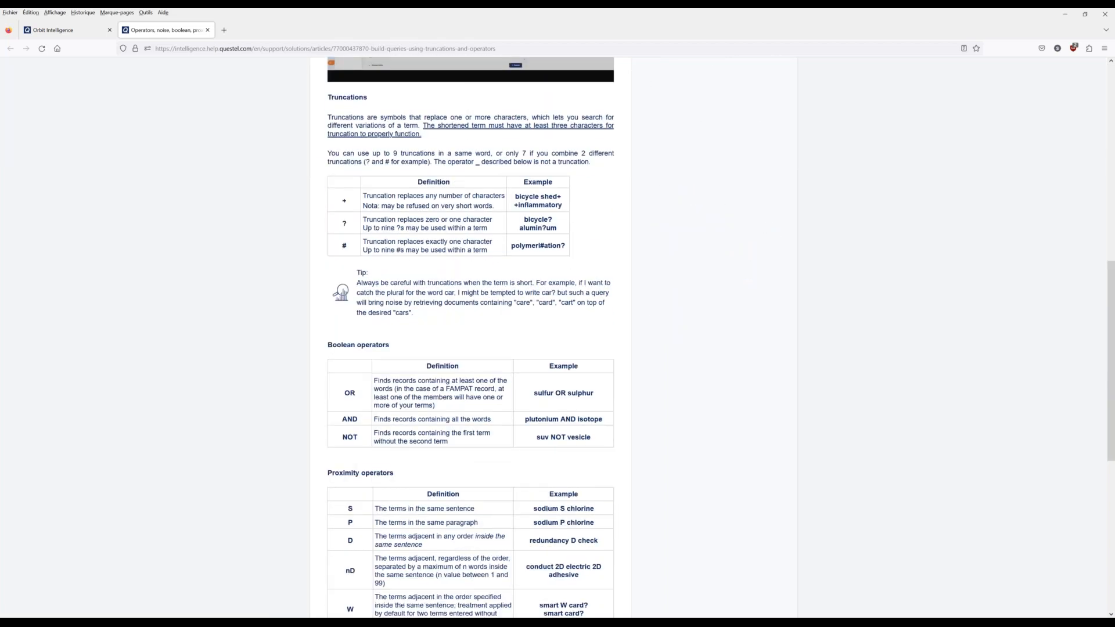
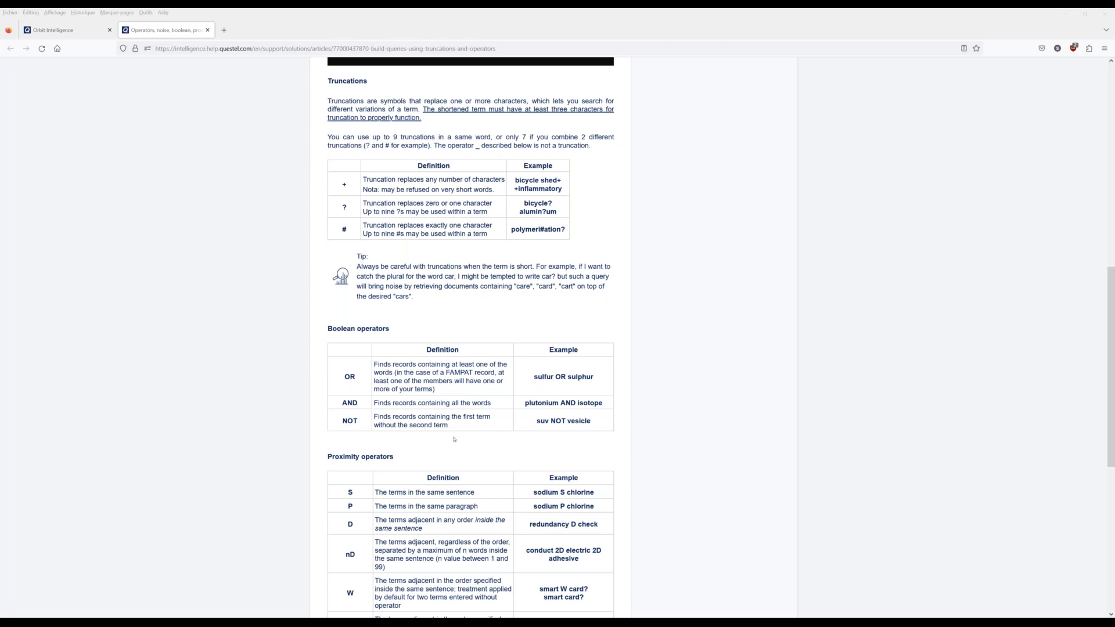
scroll(454, 439, down, 3)
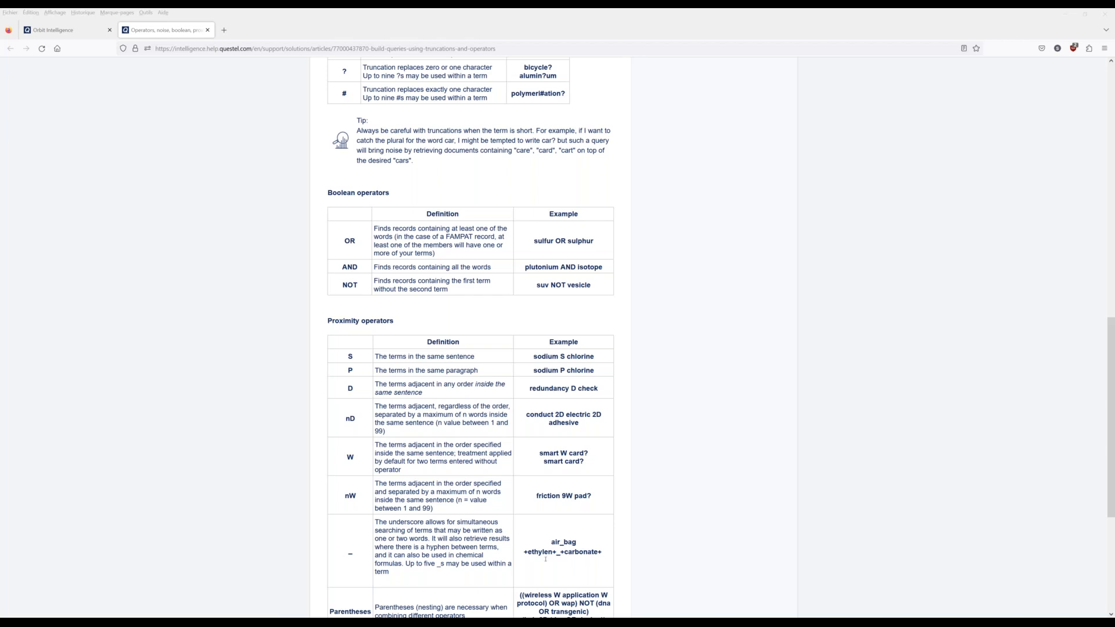
scroll(545, 559, down, 3)
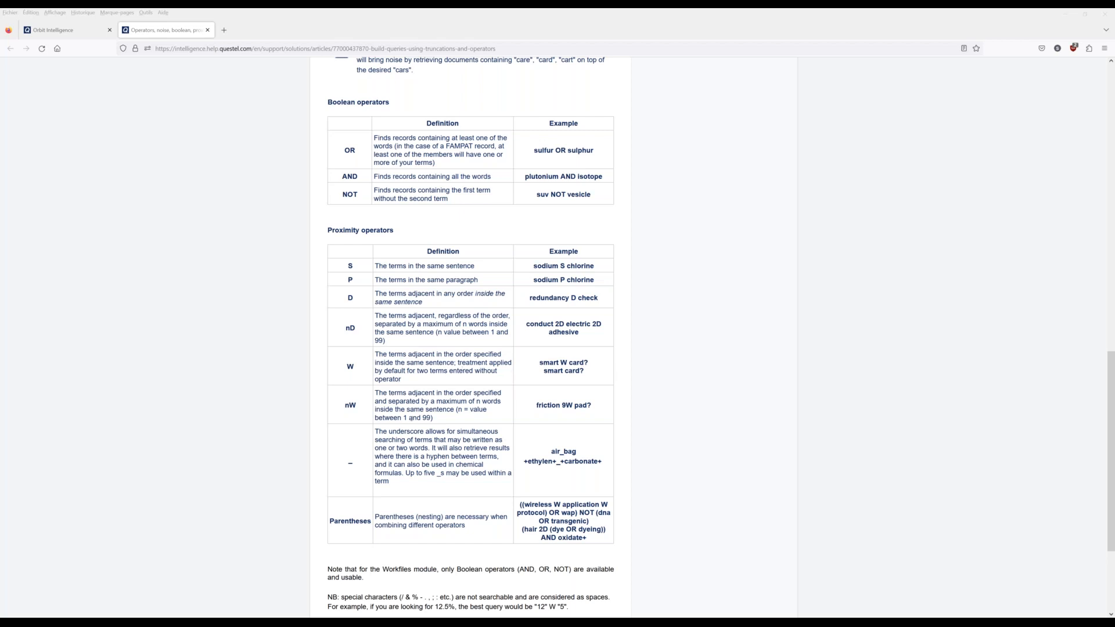
click(577, 407)
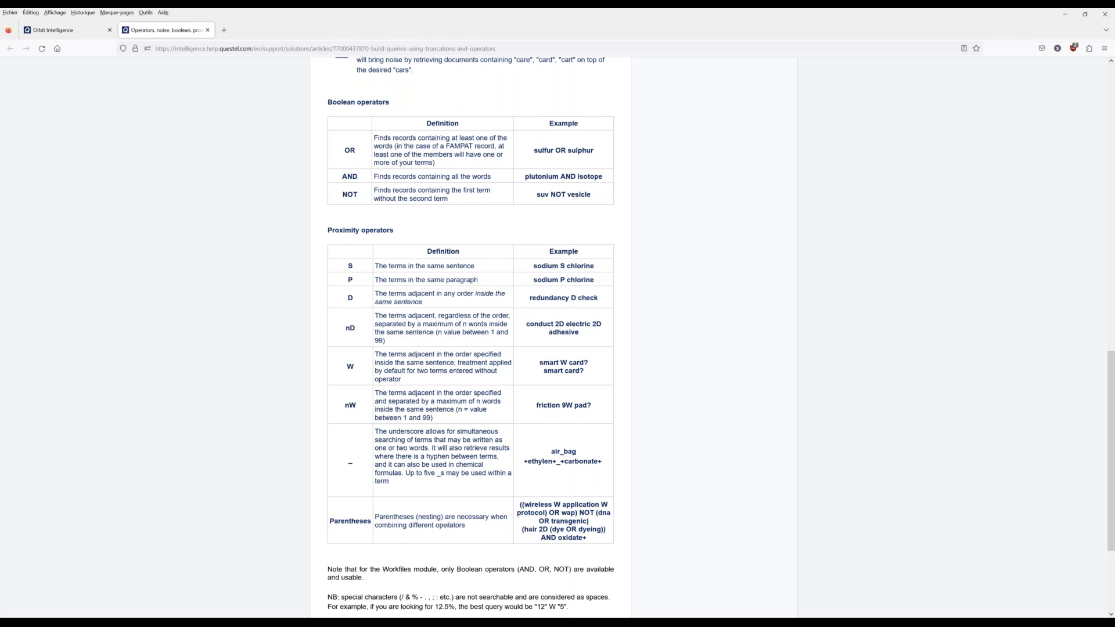
scroll(477, 476, down, 1)
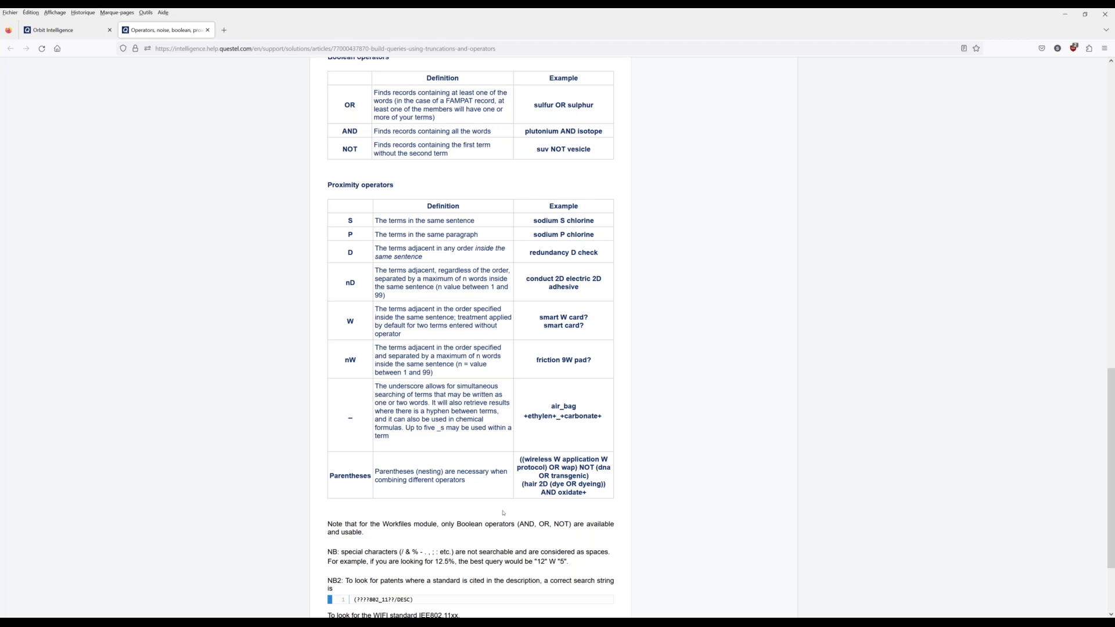
scroll(505, 199, up, 4)
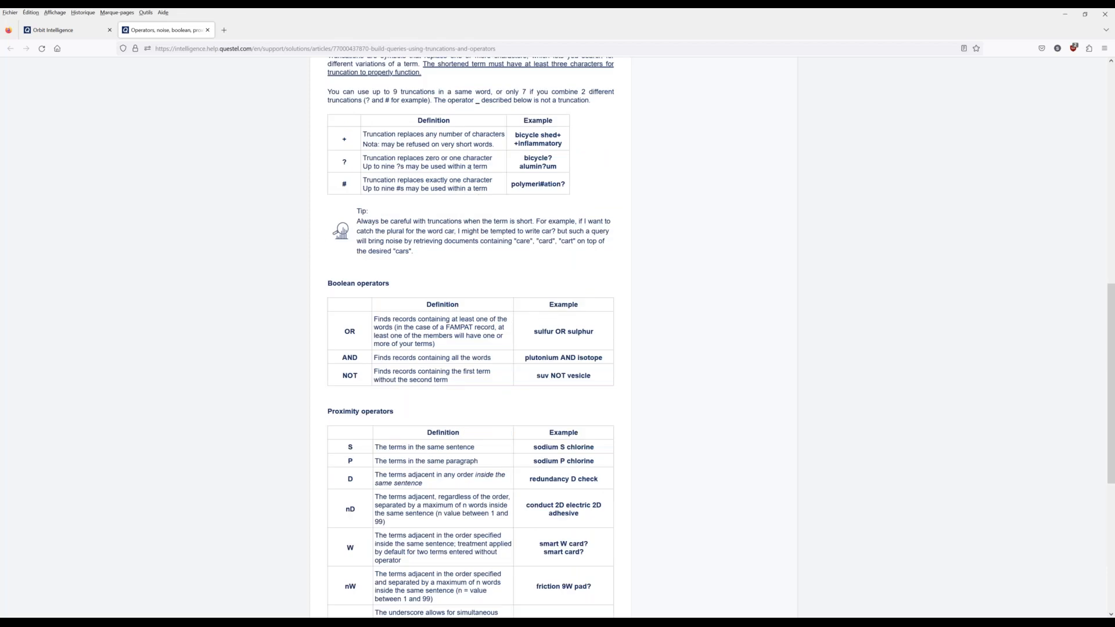
scroll(458, 175, up, 3)
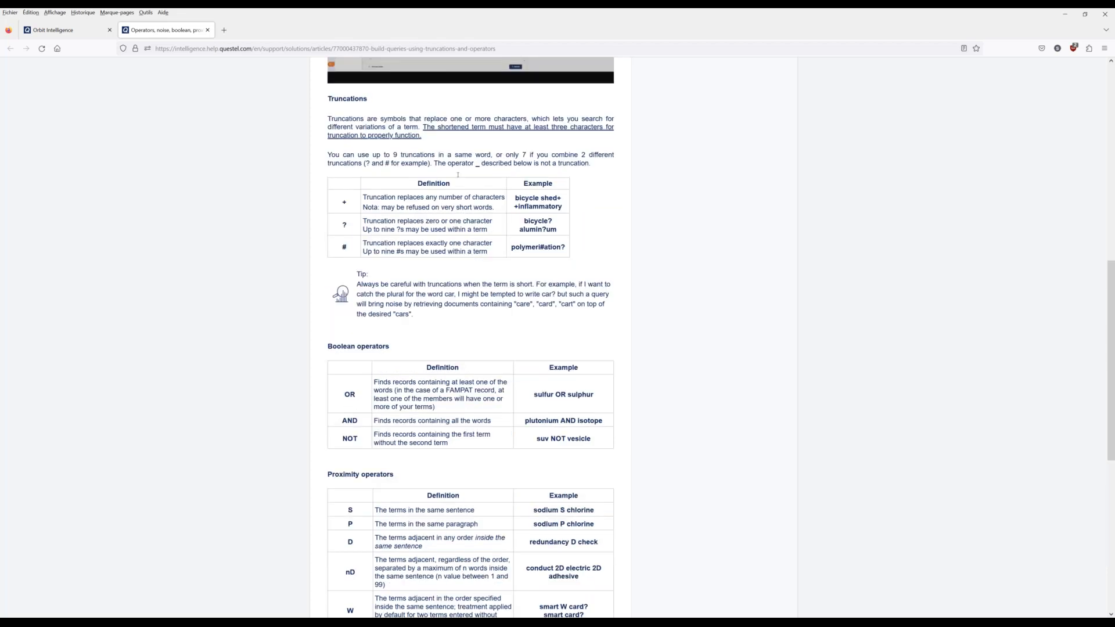
scroll(458, 174, down, 1)
scroll(495, 275, down, 1)
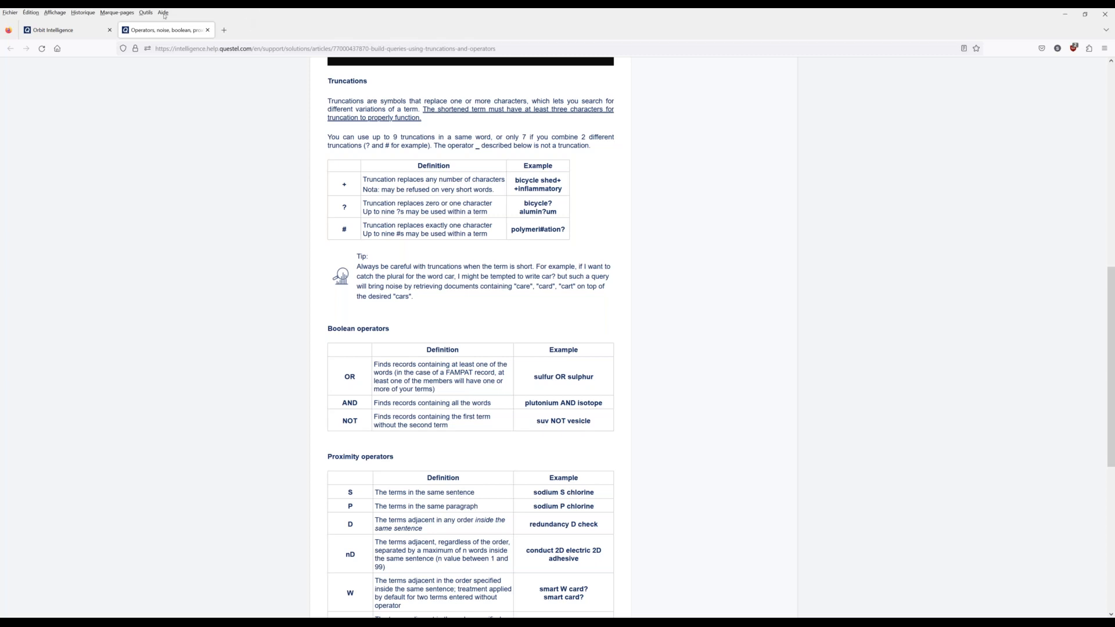
Return to the advanced search form, close the help window and change the search term to back_pack.
click(76, 29)
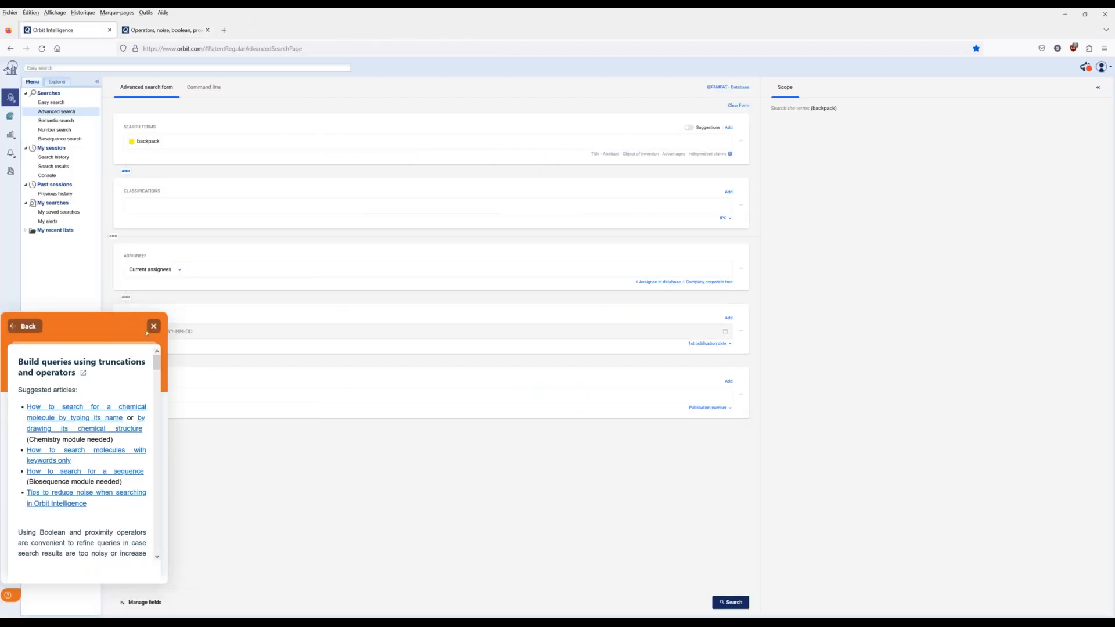
click(154, 327)
click(185, 141)
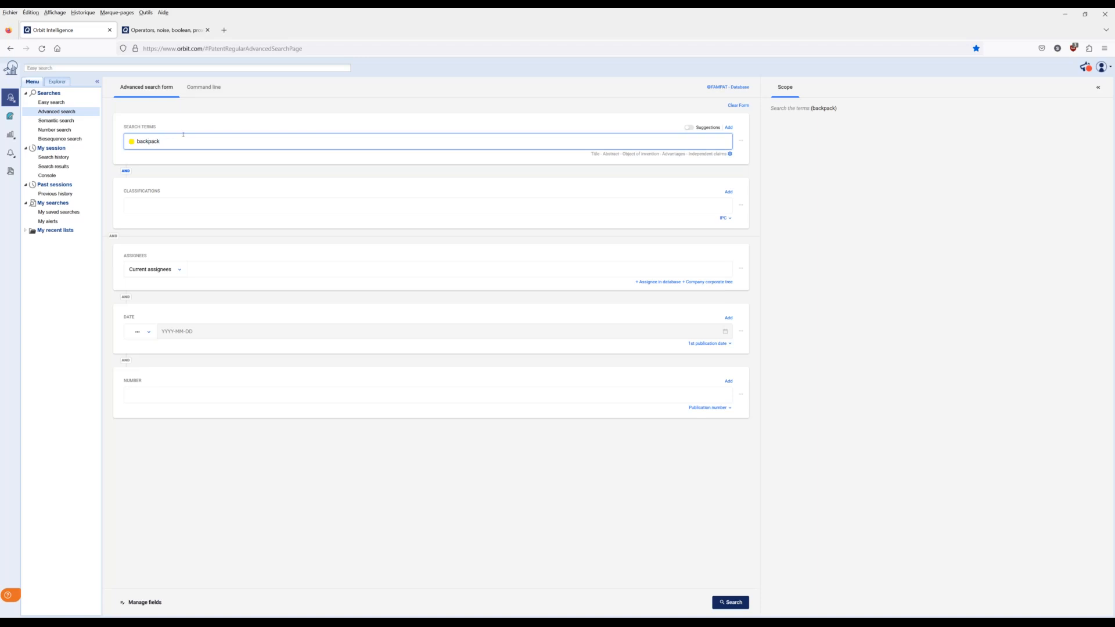
text(_)
key(ctrl+a)
click(184, 146)
Turn on suggestions, view those offered for back_pack, and extend the search terms with "or rucksack".
click(693, 128)
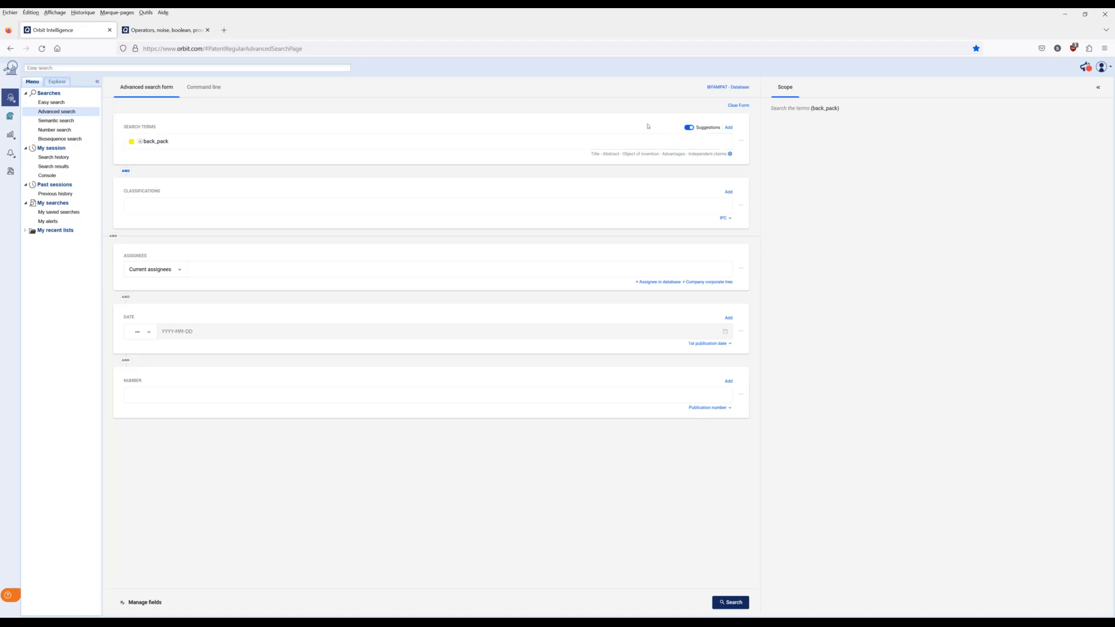
click(141, 143)
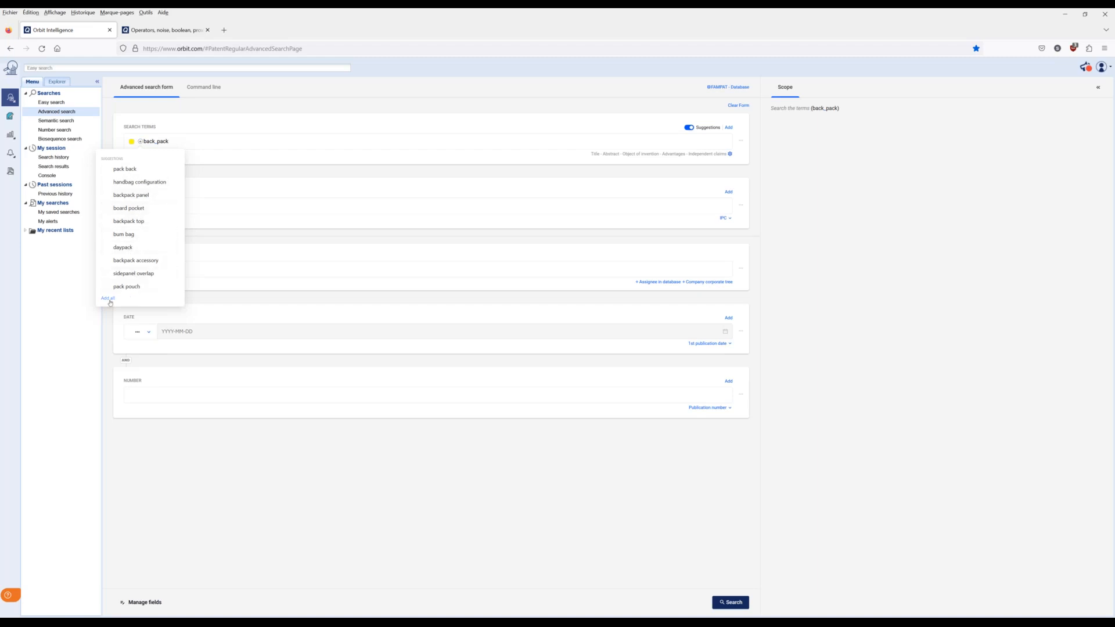
click(188, 141)
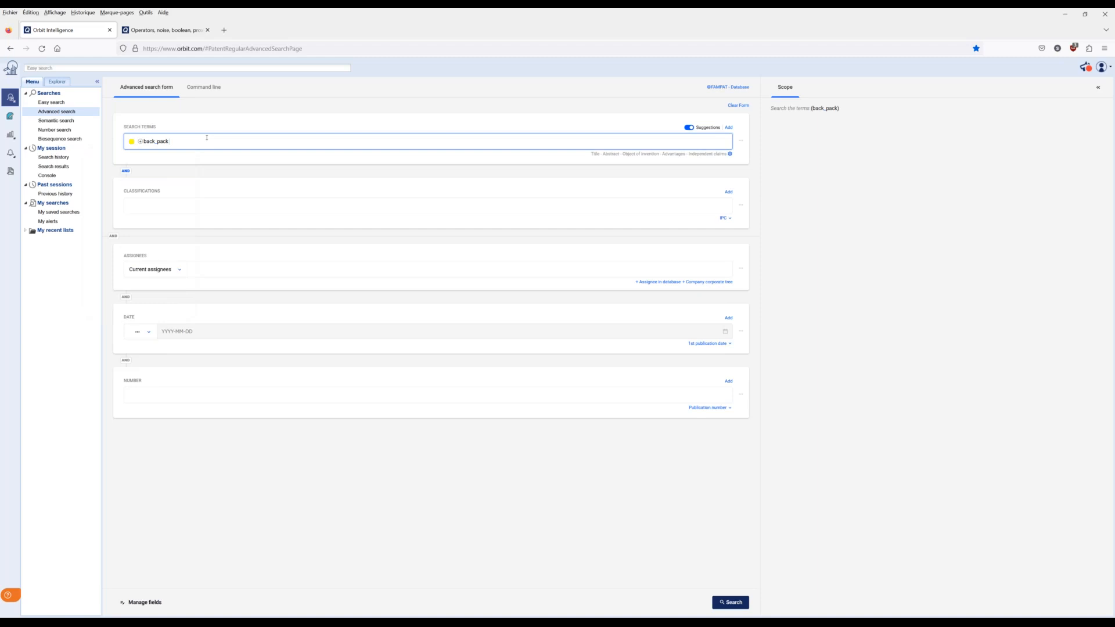
text(or rucksack)
Add two more Search terms lines and try switching the linking operators between AND and OR.
click(126, 172)
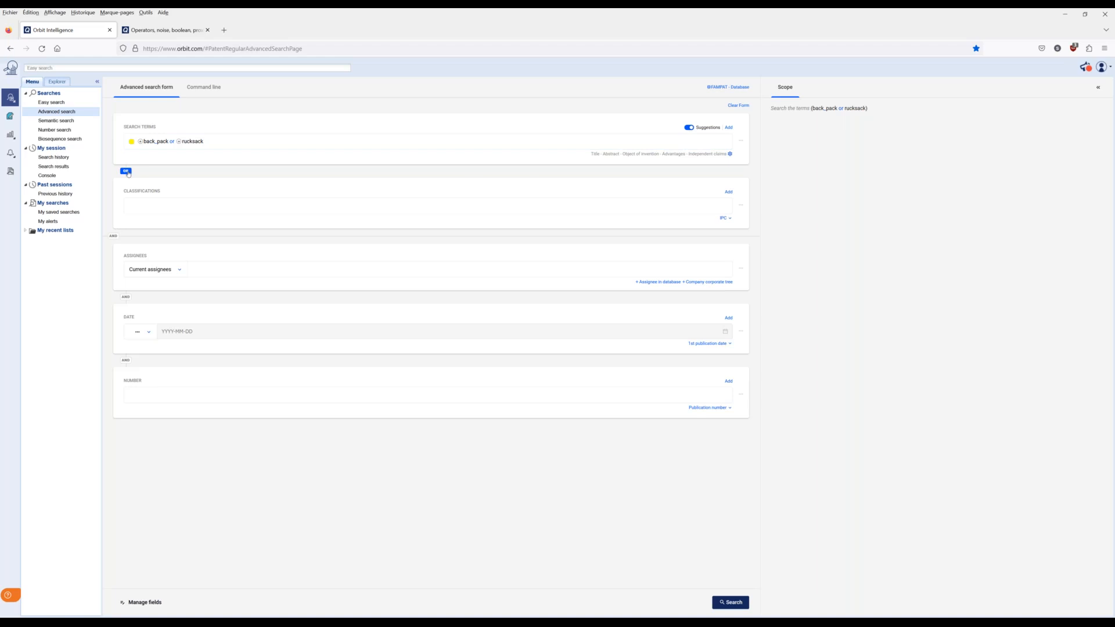
click(730, 129)
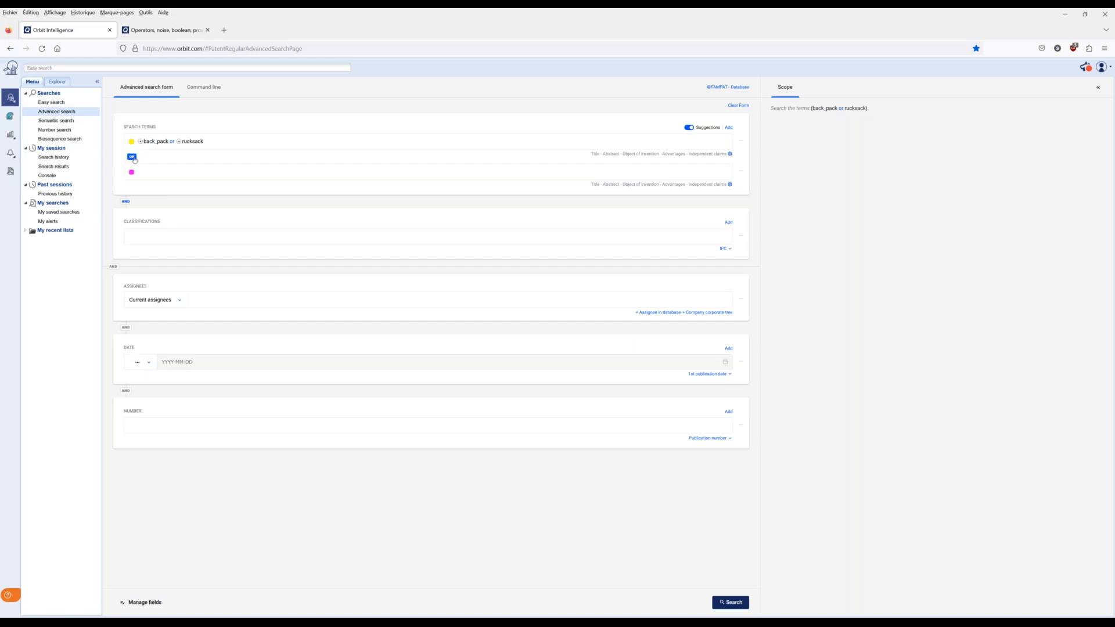
click(729, 128)
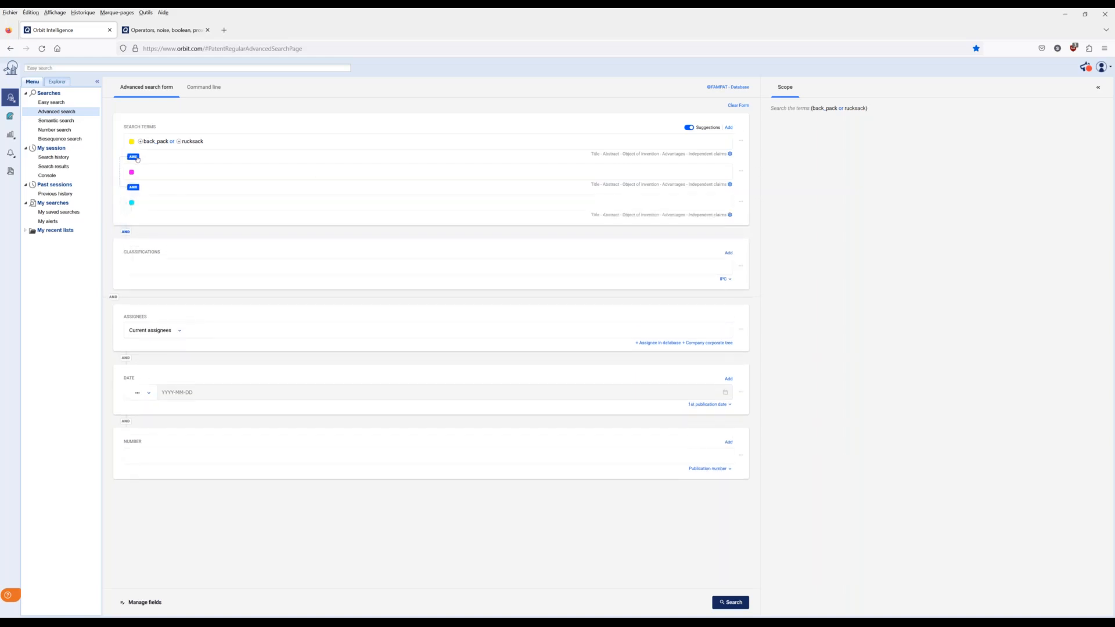
click(134, 158)
click(133, 157)
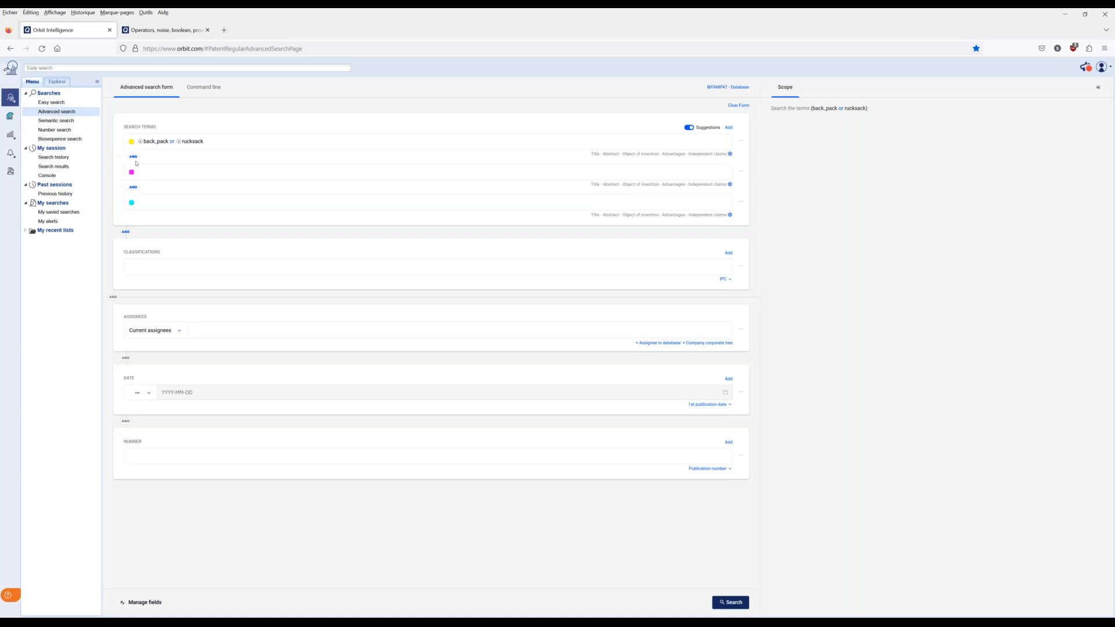
Remove the third Search terms line and place the cursor in the second one.
click(741, 202)
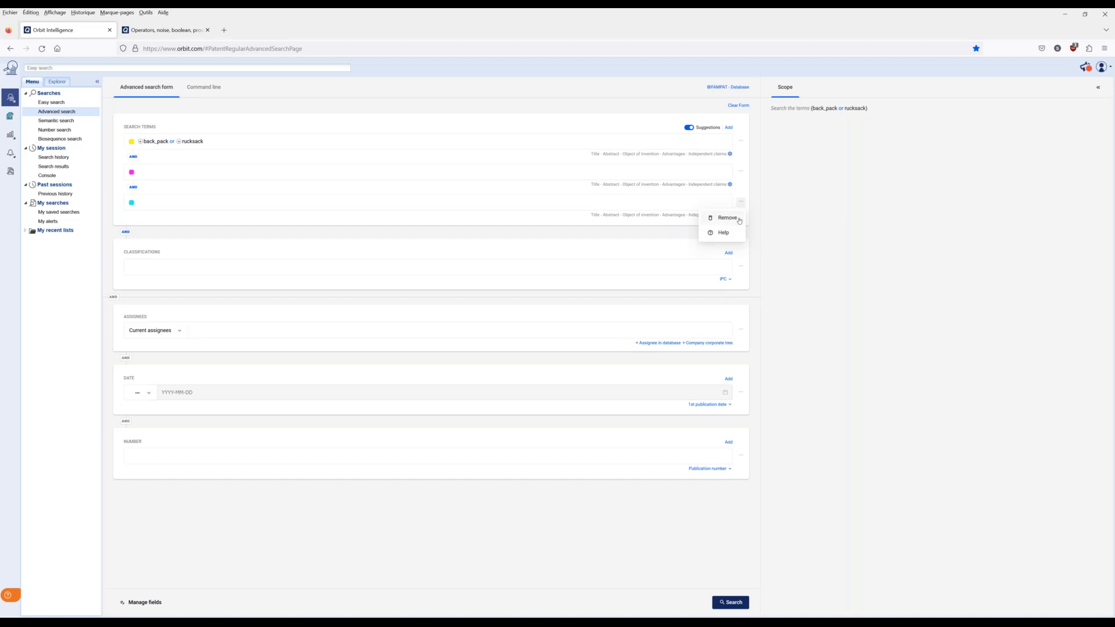
click(727, 219)
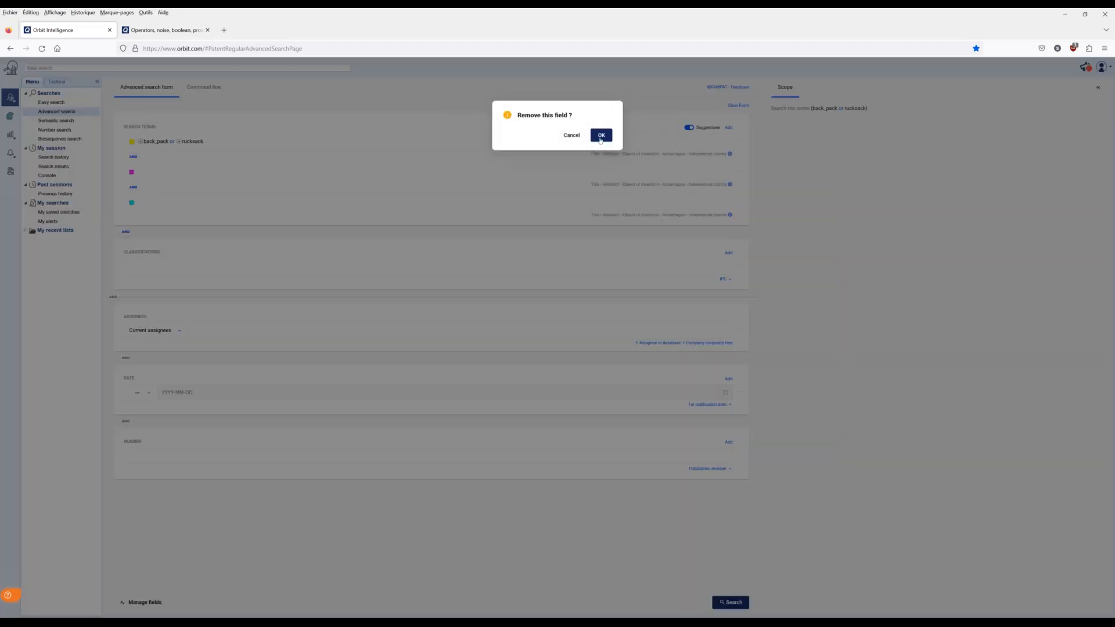
click(600, 135)
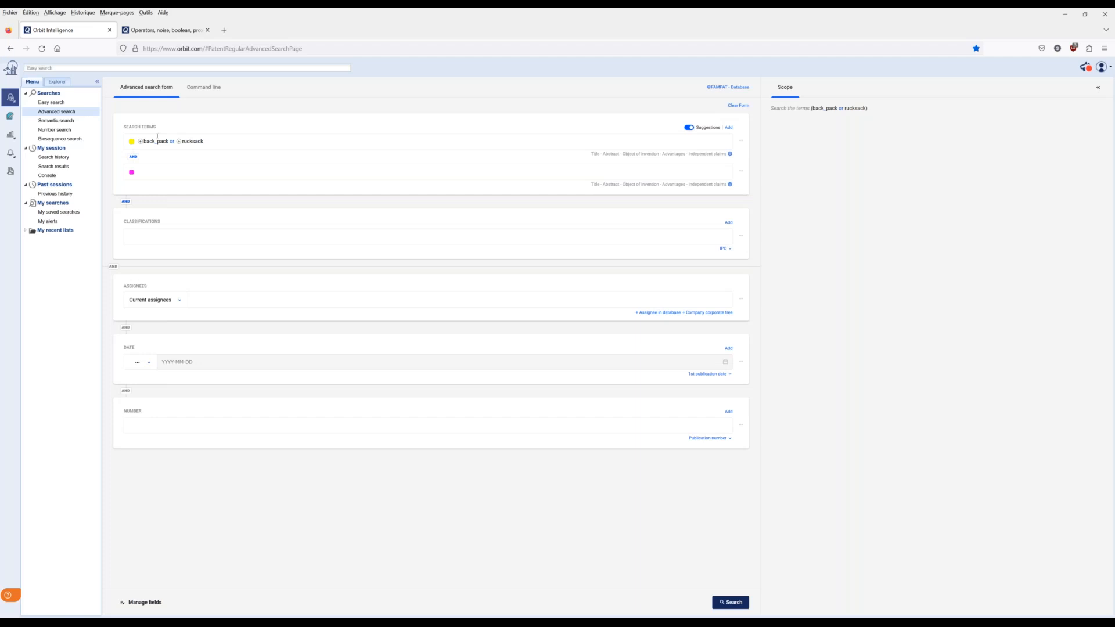
click(150, 168)
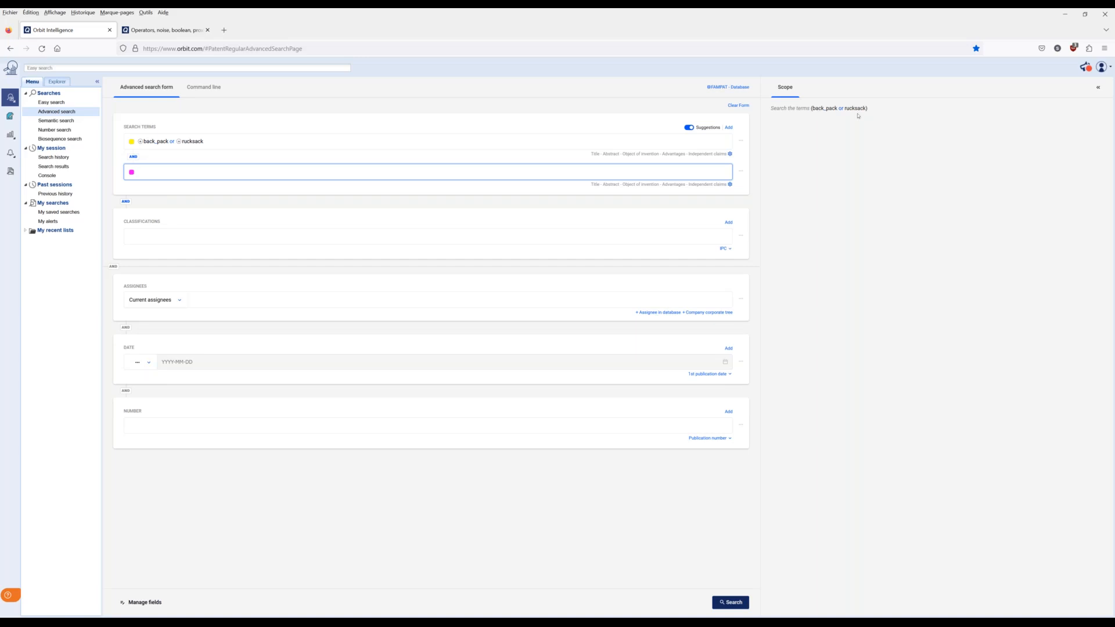
Run the search for back_pack or rucksack, and open the current session's search history.
key(Return)
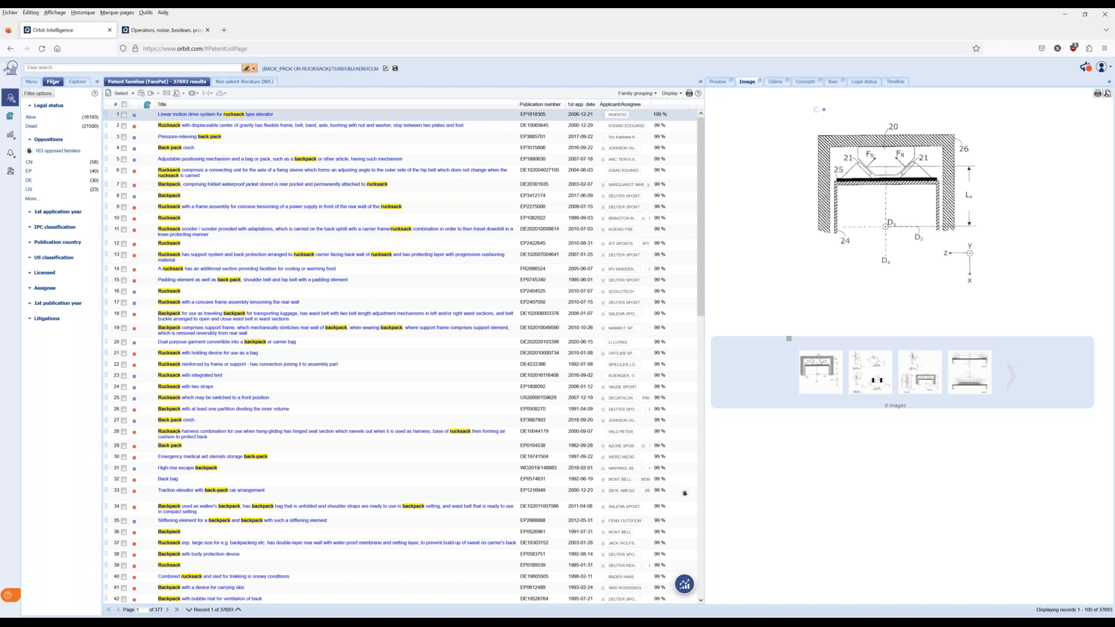
click(32, 82)
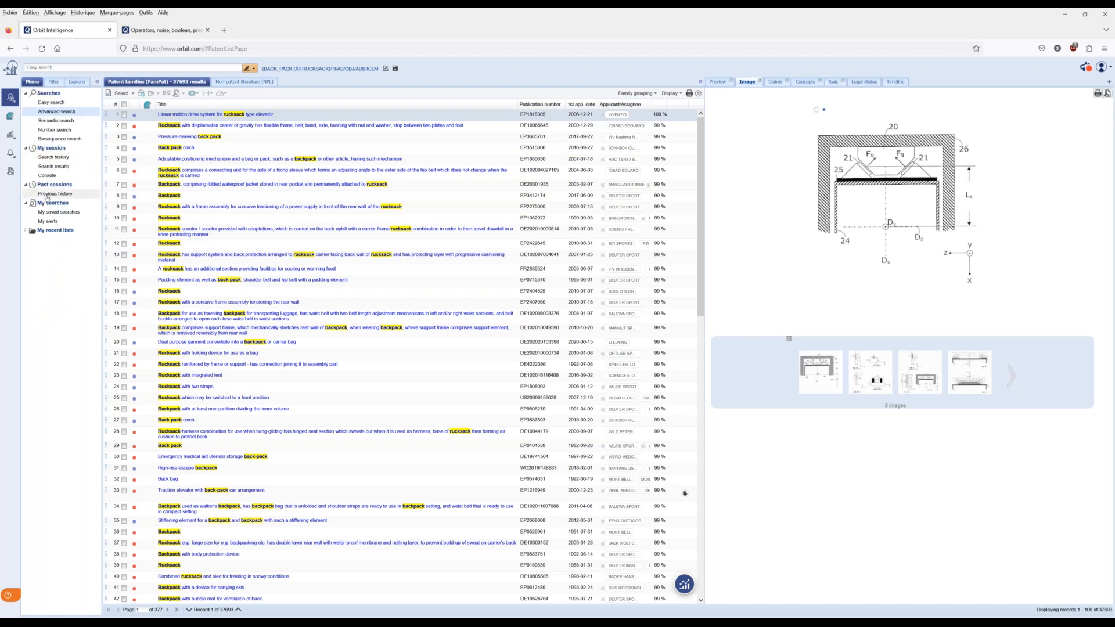
click(42, 158)
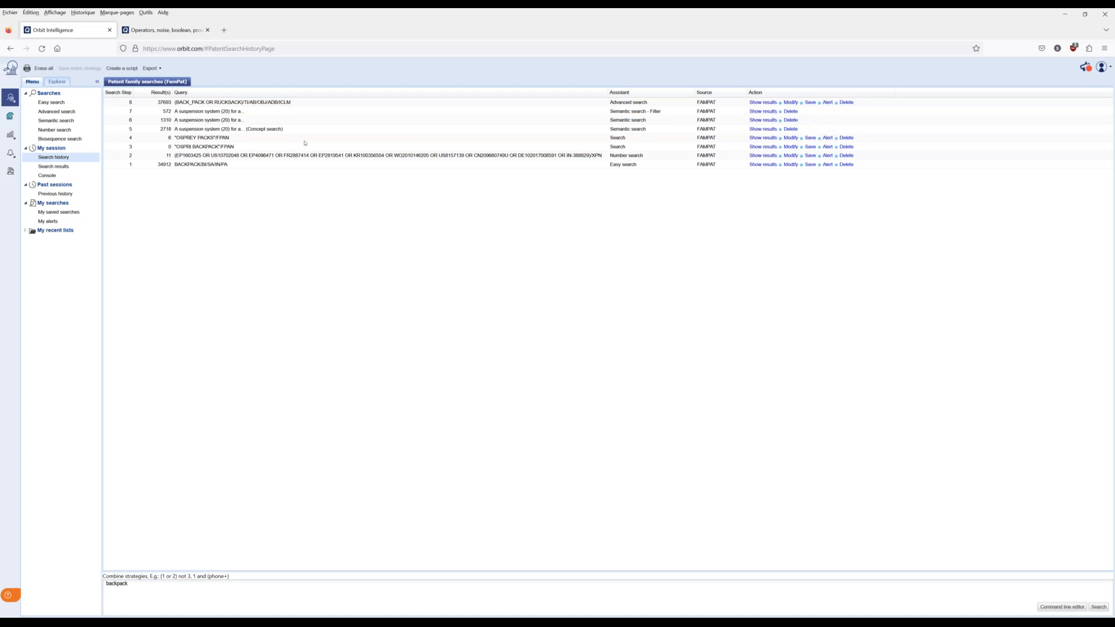
Return to the advanced search form and enter "comparment or sleeve or pocket" in the second Search terms line.
click(10, 48)
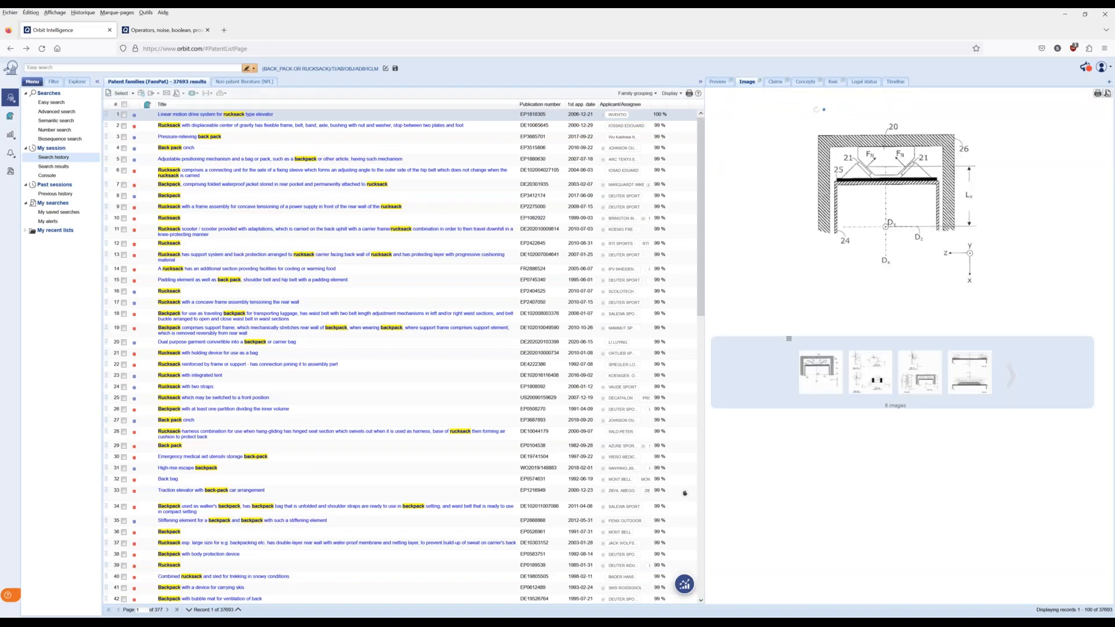
click(18, 51)
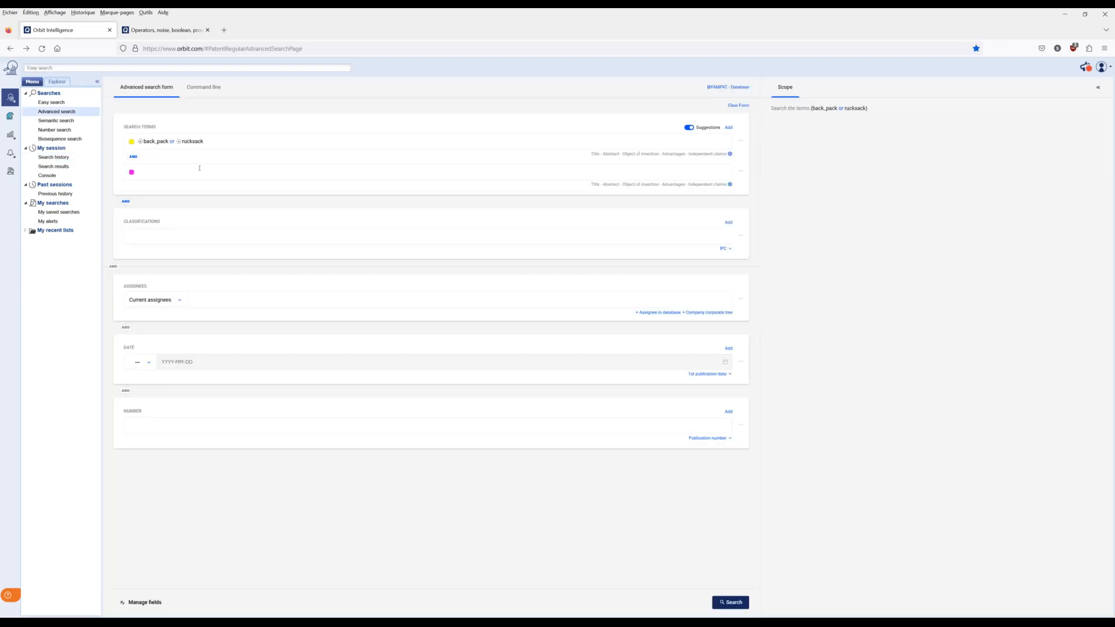
click(200, 169)
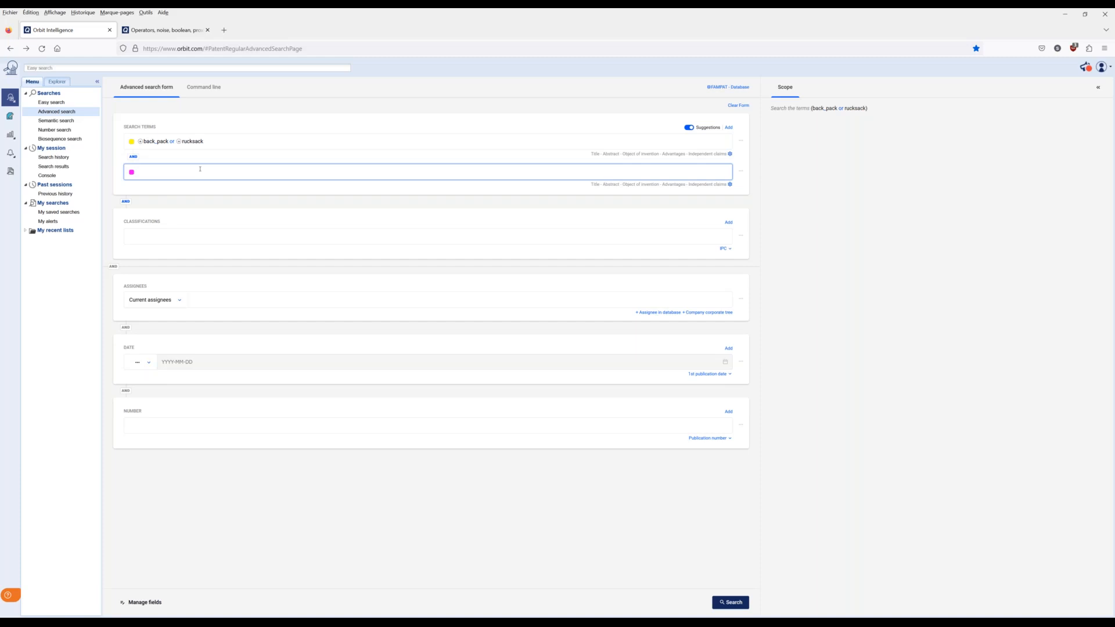
text(comparment or sleeve or pock)
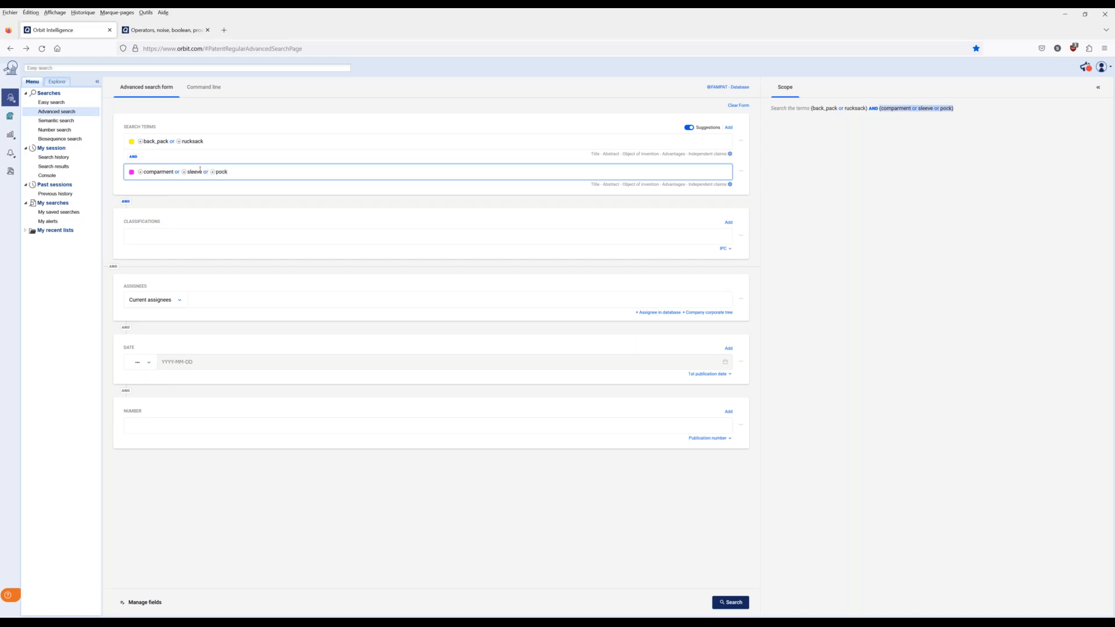
text(t)
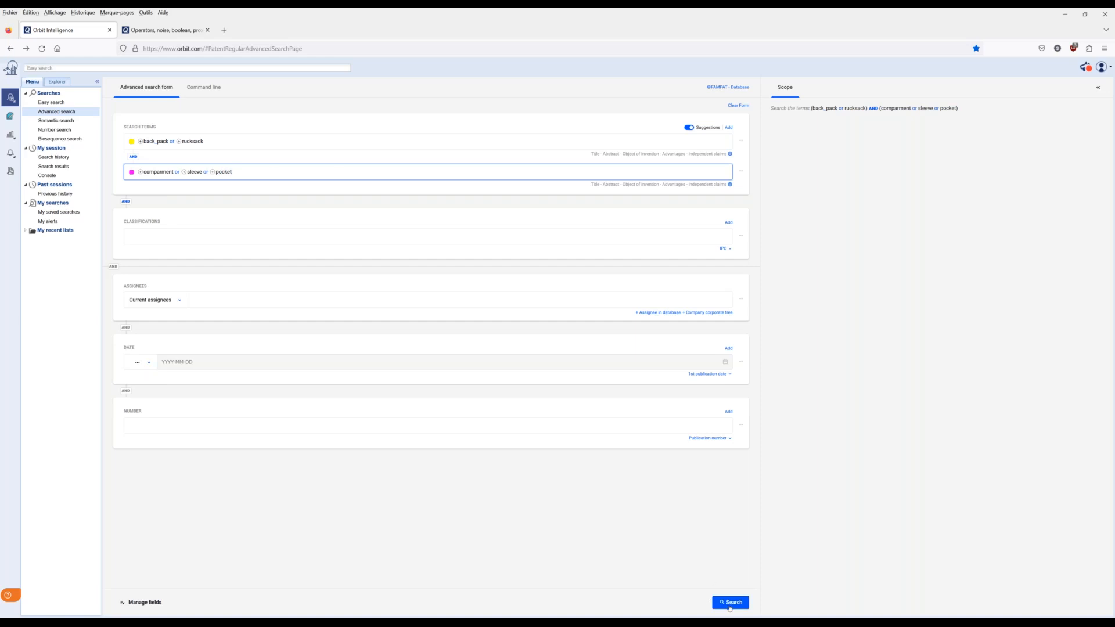
Run the two-line search and show the Kwic view of the first result.
click(730, 602)
click(731, 602)
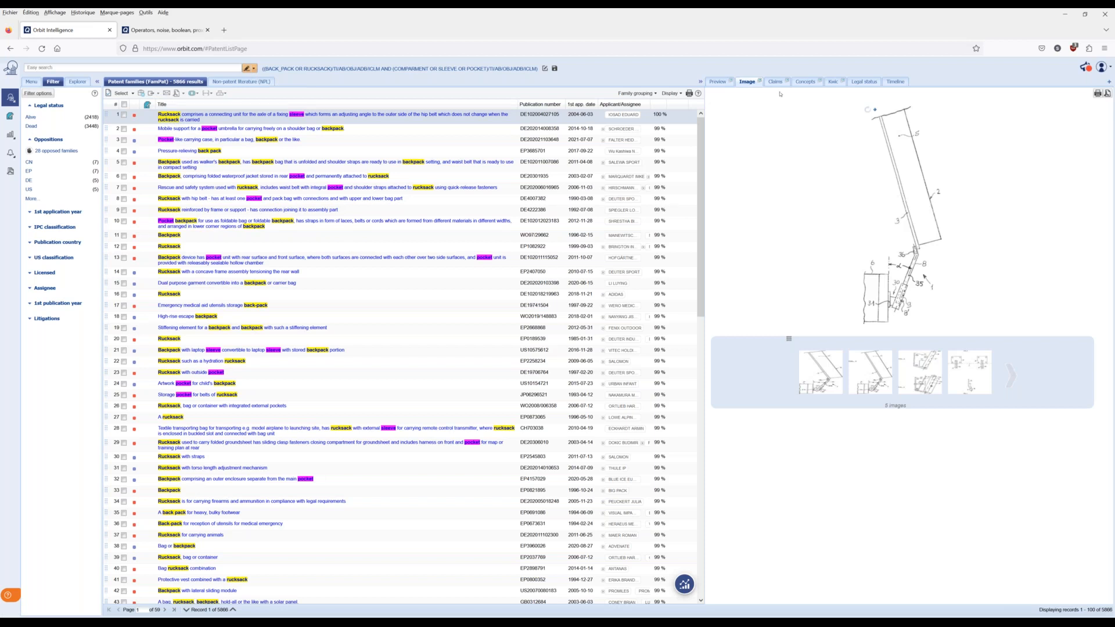
click(835, 81)
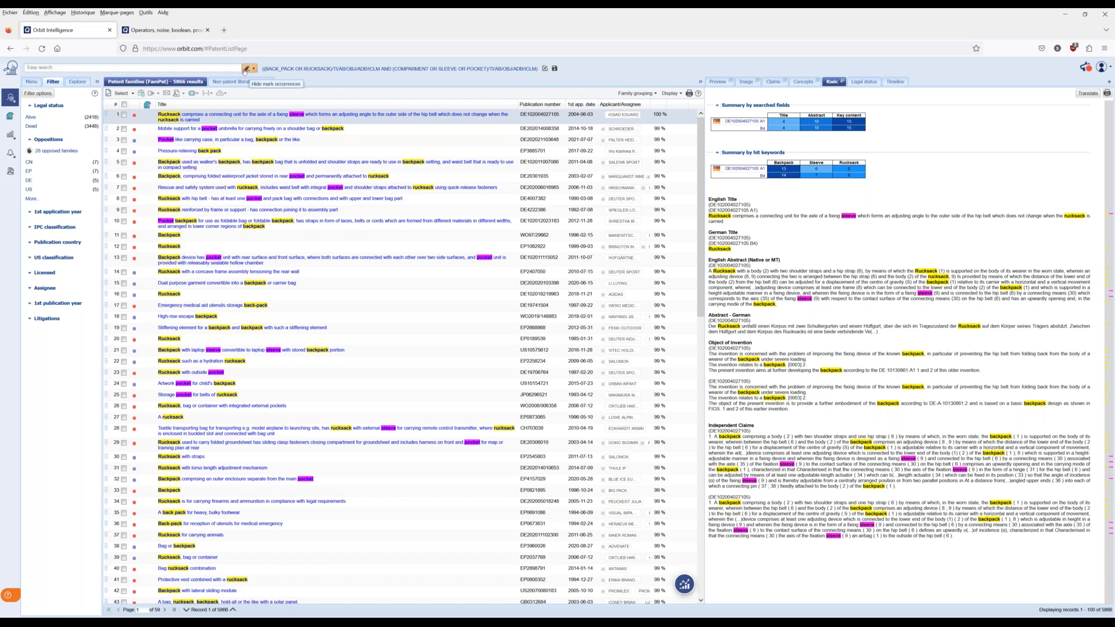
Return to the form, append the ? truncation to each term in the second line, and rerun the search.
click(10, 49)
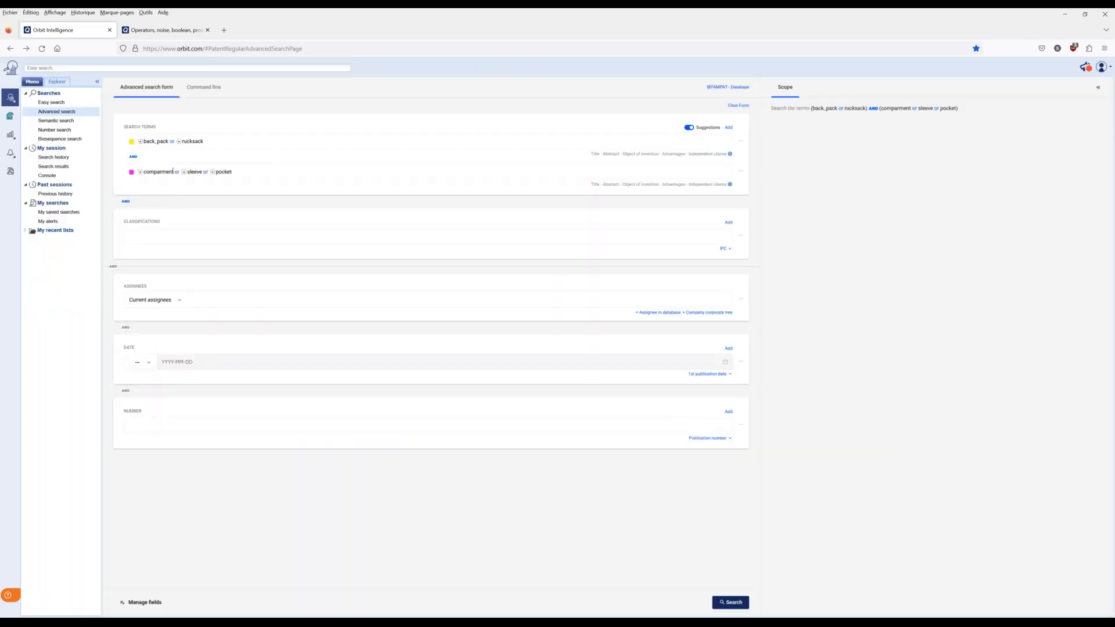
click(172, 172)
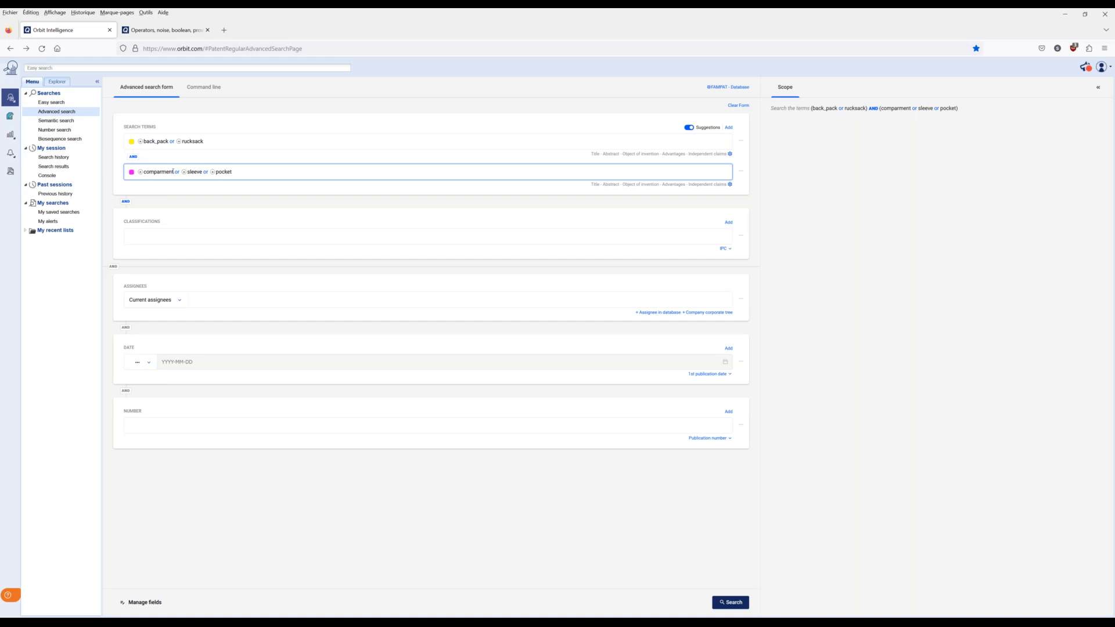
text(?)
text(?)
text(?)
click(735, 598)
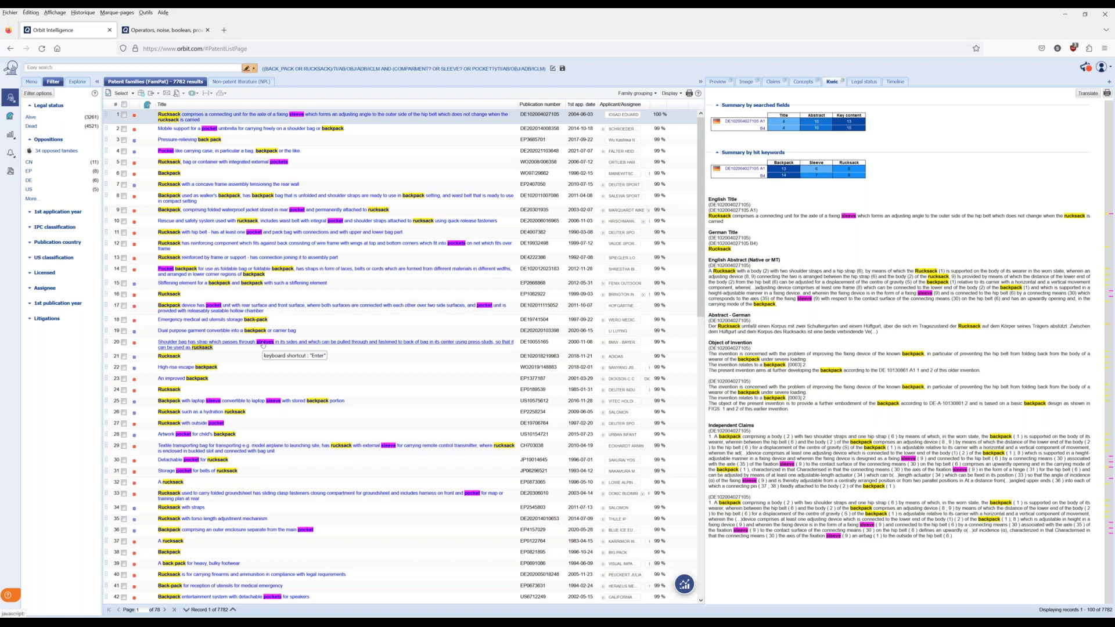
Change the second line to "((comparment? or sleeve? or pocket?) + laptop)" and try to run the search.
click(11, 50)
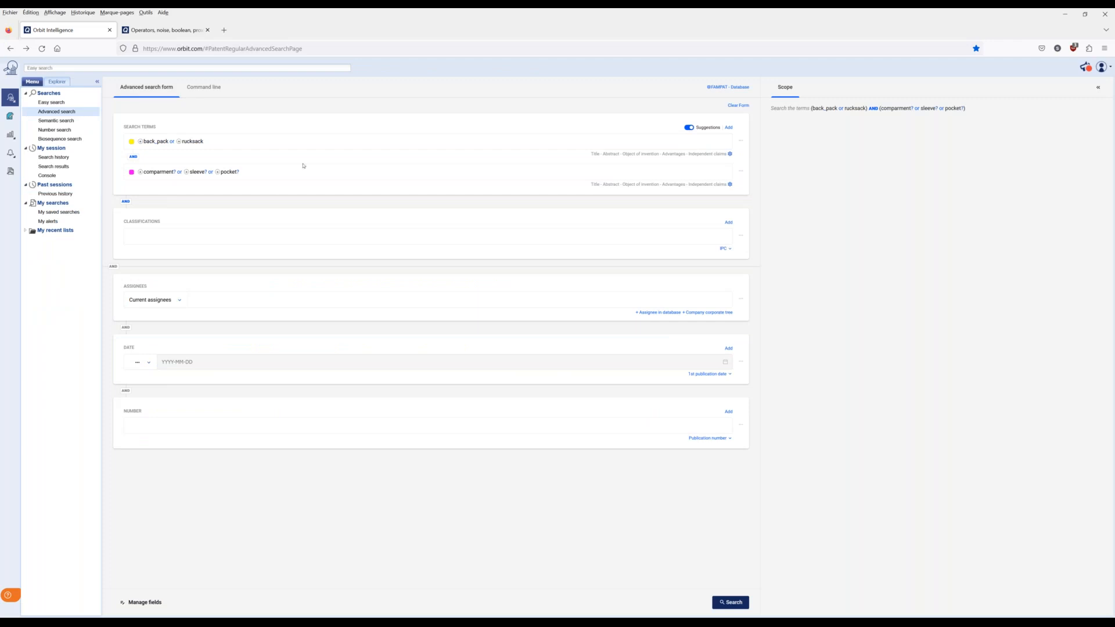
click(273, 169)
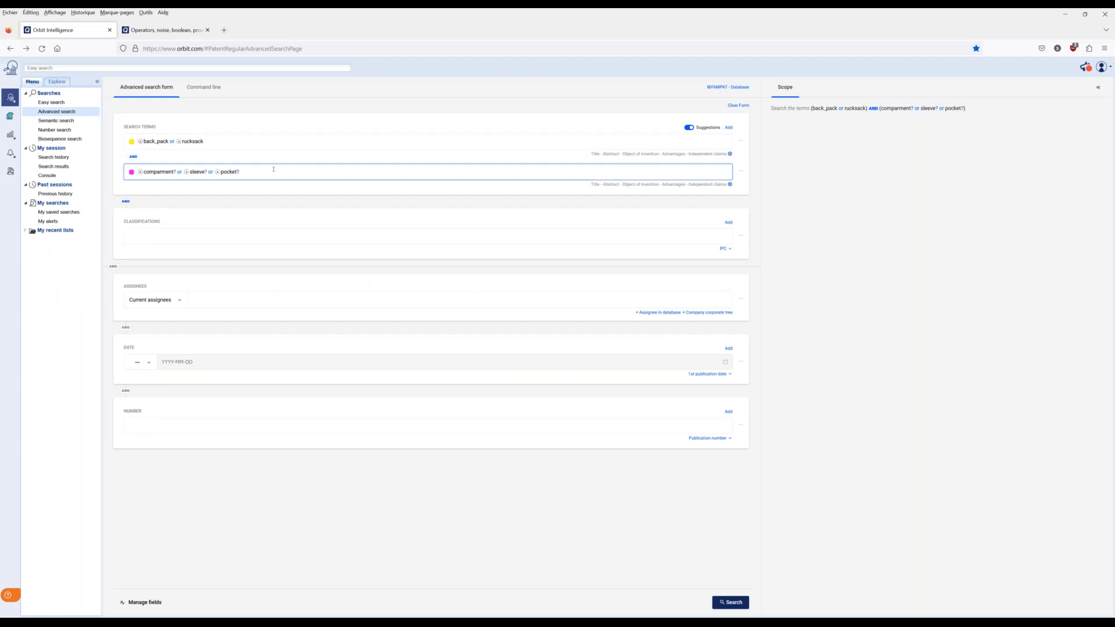
text())
click(139, 174)
text(()
text(+laptop)()
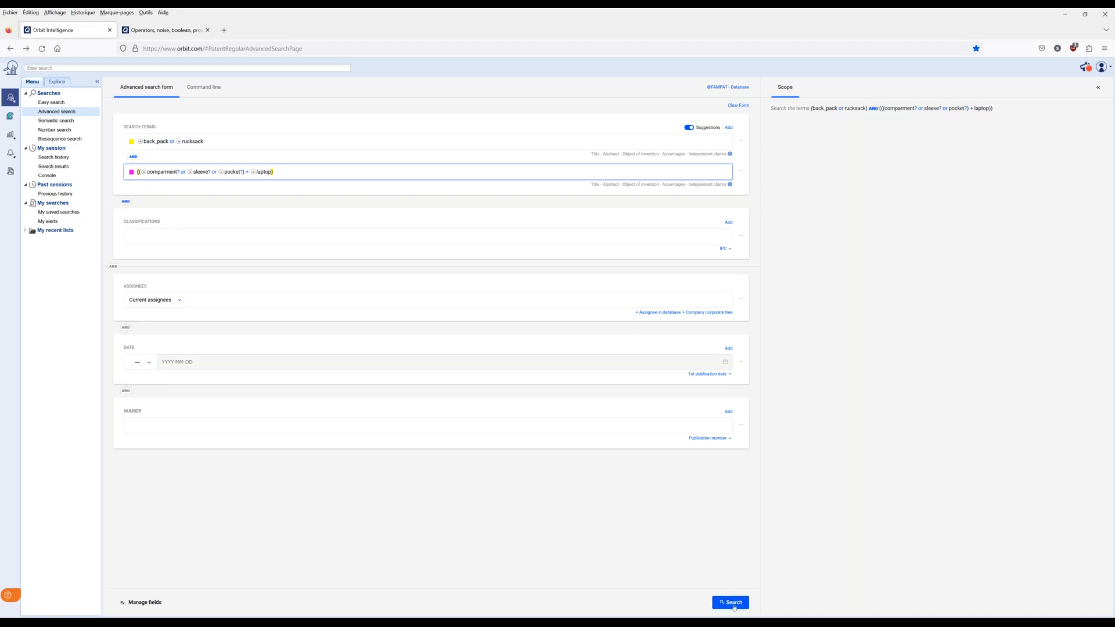
click(734, 604)
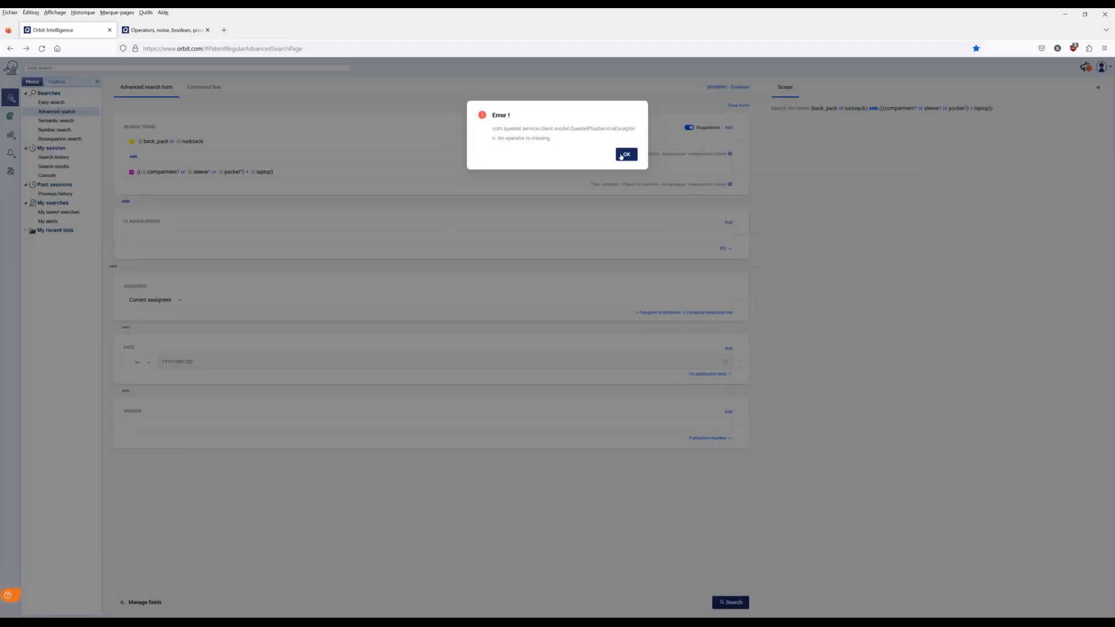
click(621, 155)
Remove the + operator before laptop and correct the first term of the second line to compartment?
click(281, 175)
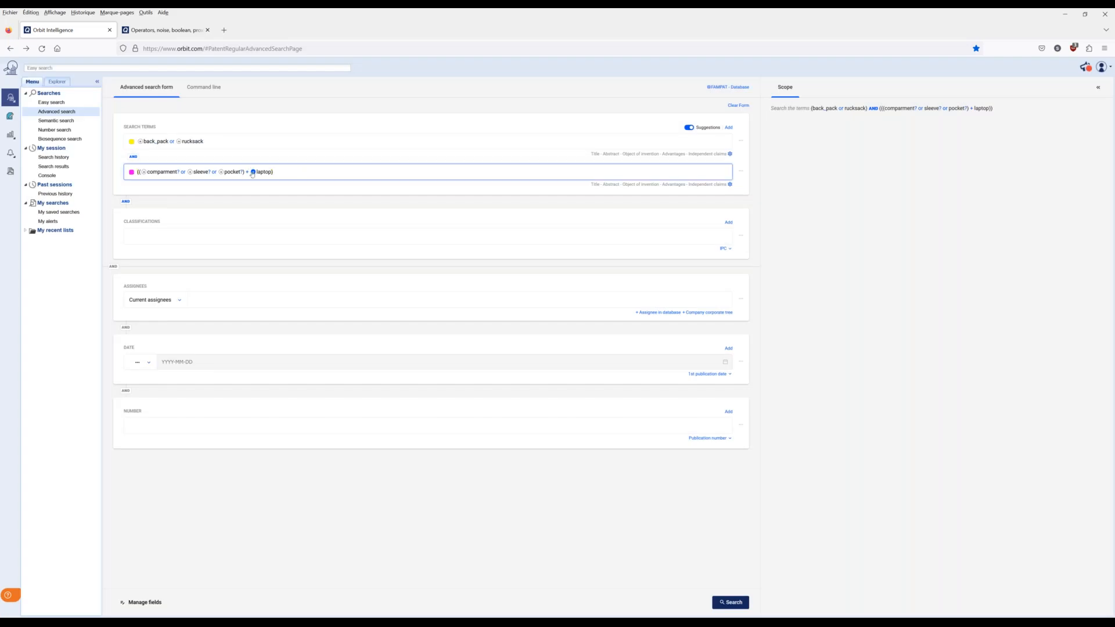
click(252, 174)
key(BackSpace)
key(BackSpace)
text(andand)
click(271, 174)
key(BackSpace)
key(BackSpace)
key(BackSpace)
key(BackSpace)
key(BackSpace)
key(BackSpace)
text(t)
Turn off suggestions, insert + before laptop in the second line, and try the search again.
click(690, 119)
click(688, 128)
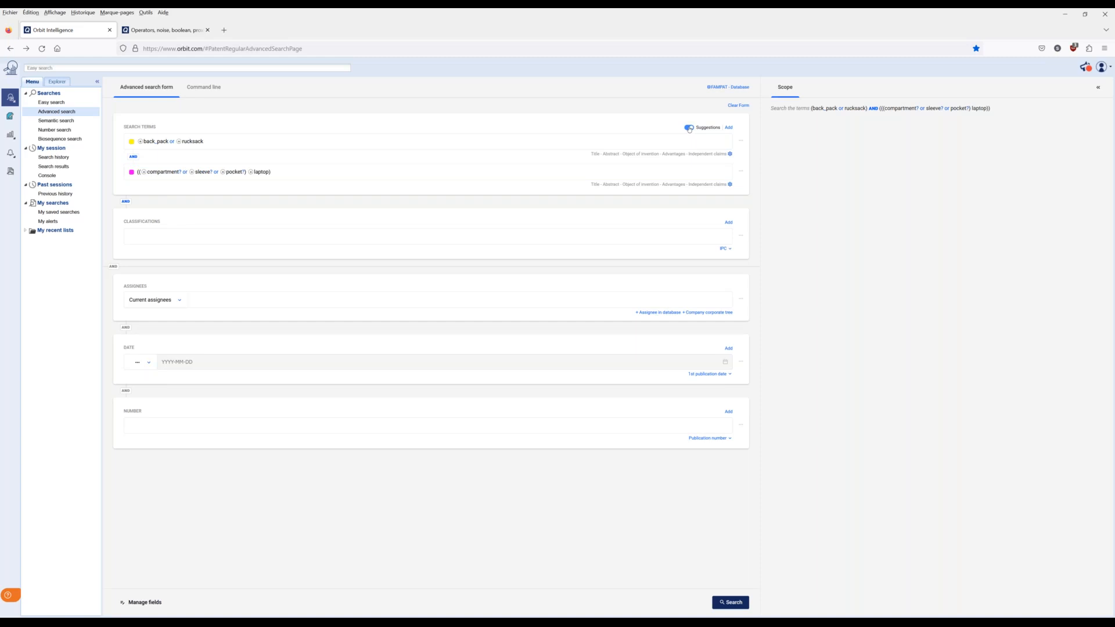
click(228, 172)
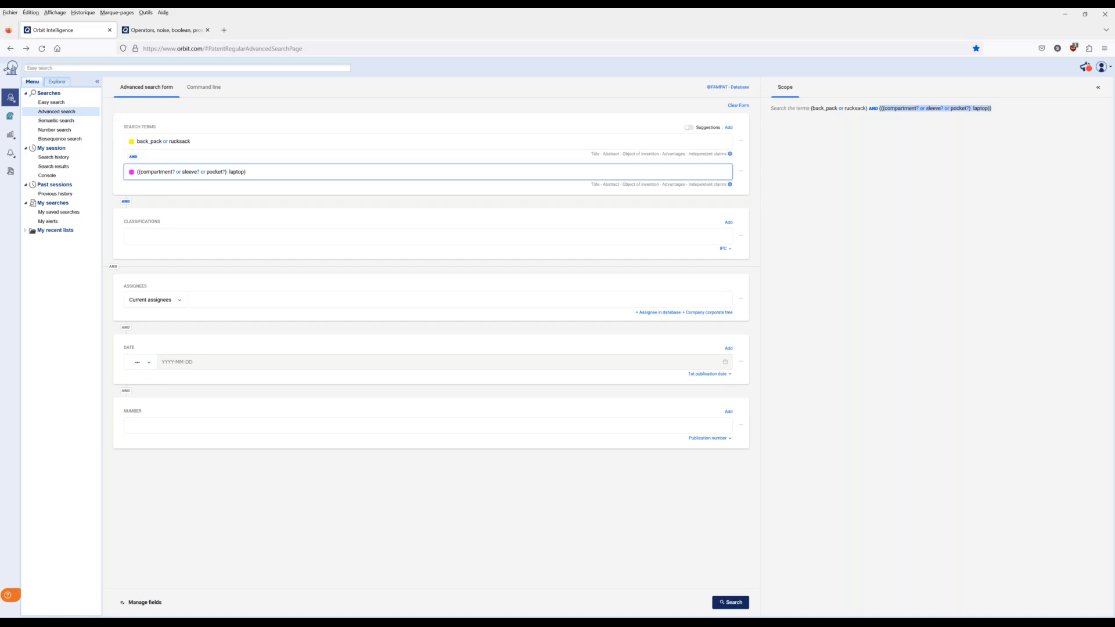
text(+)
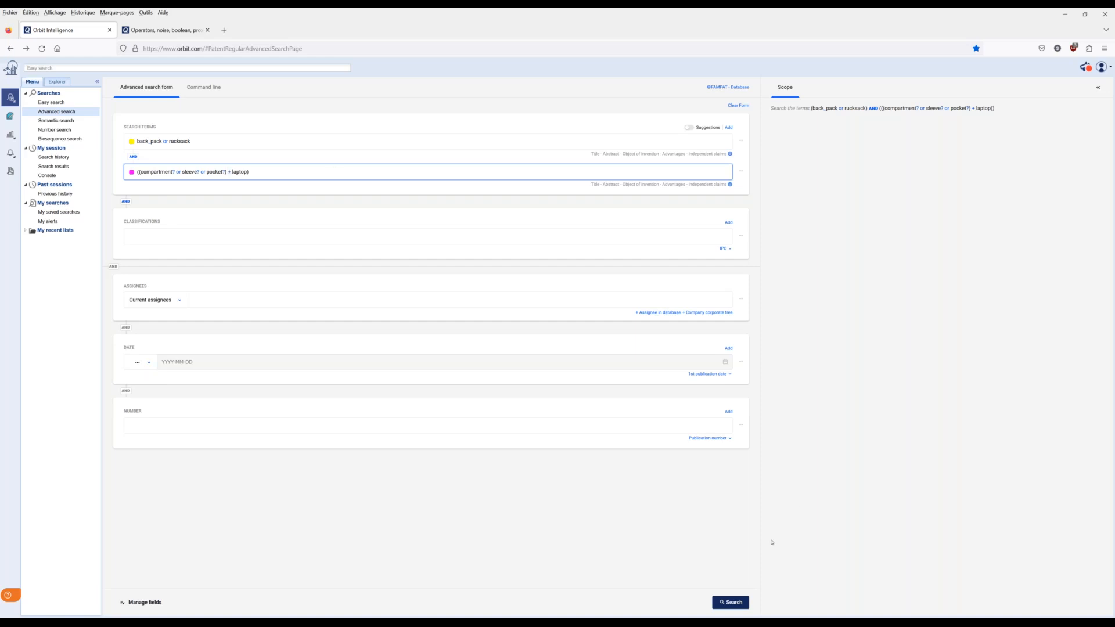
click(738, 604)
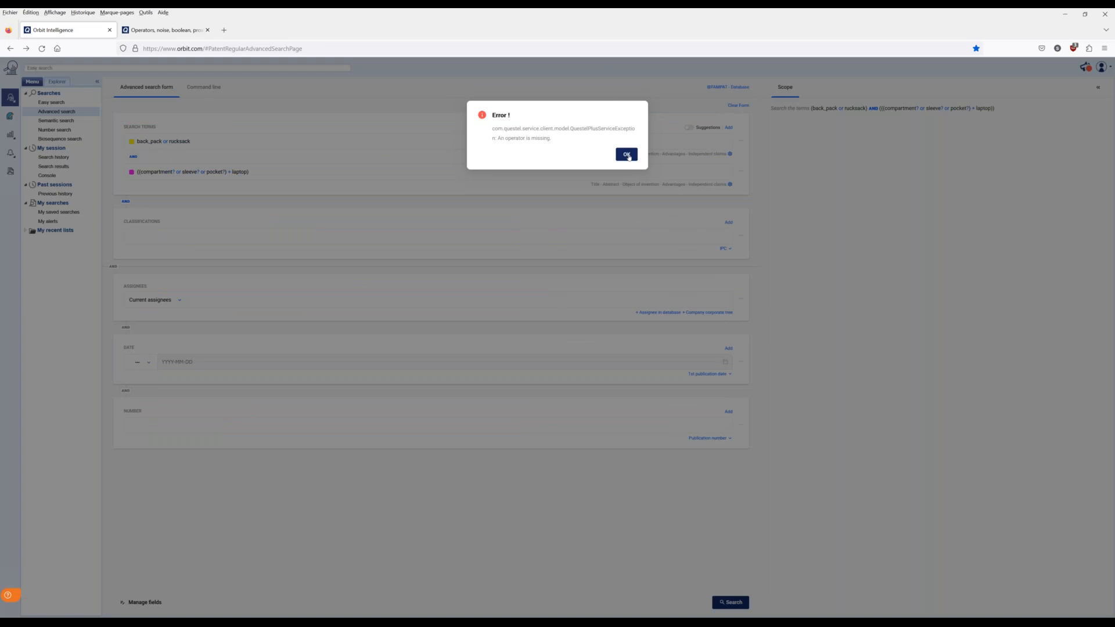
click(628, 155)
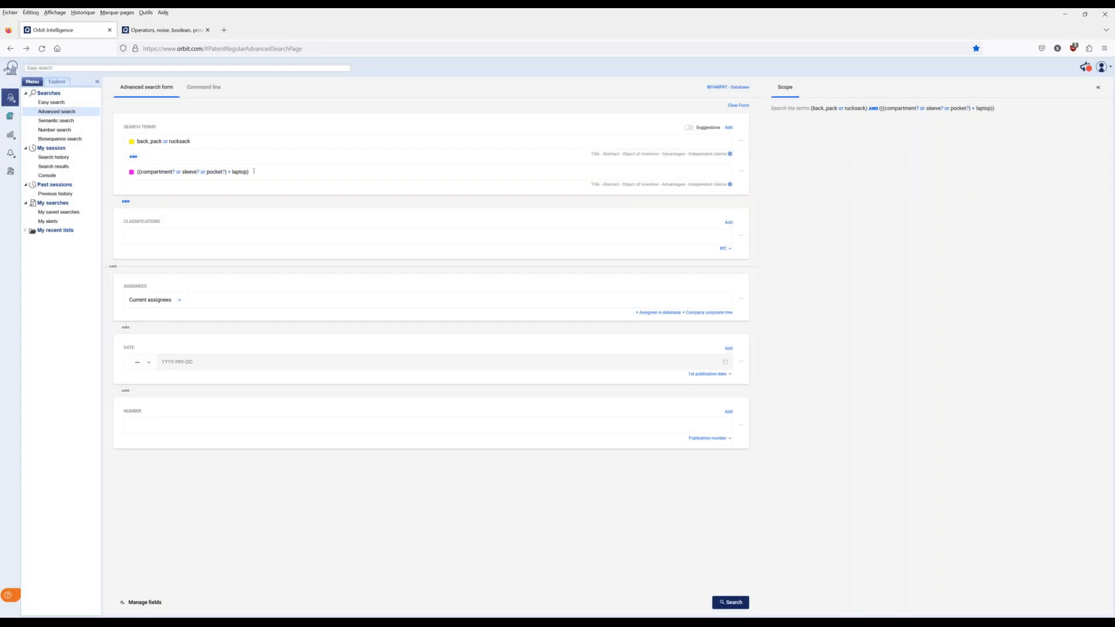
Delete the laptop part from the second line, leaving "(compartment? or sleeve? or pocket?)".
click(257, 171)
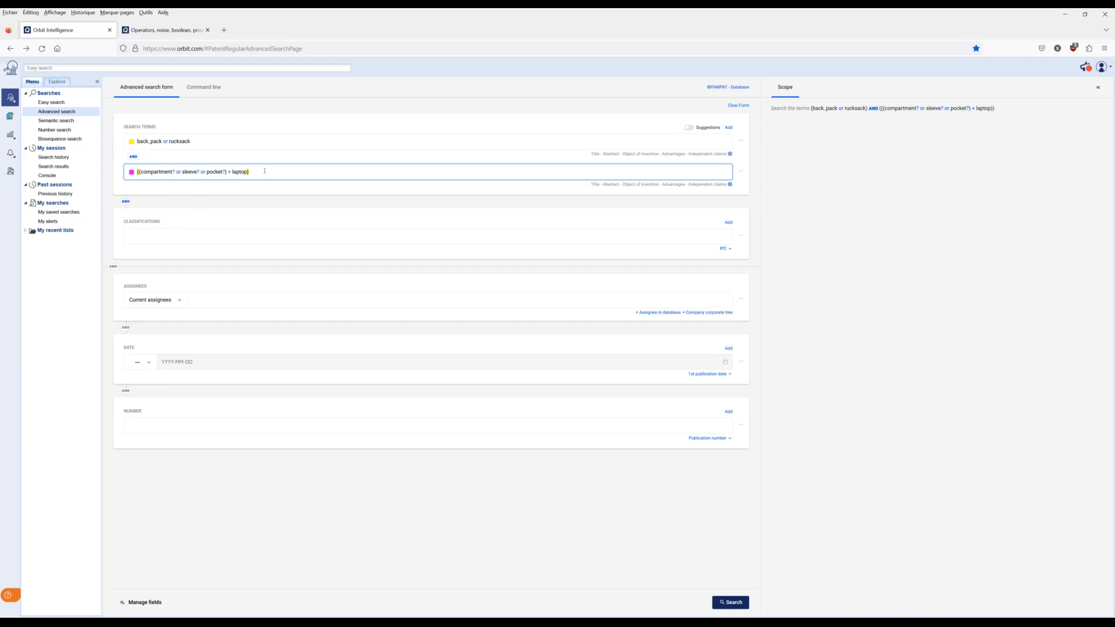
key(BackSpace)
key(BackSpace)
key(BackSpace)
key(BackSpace)
key(BackSpace)
key(BackSpace)
key(BackSpace)
key(BackSpace)
key(BackSpace)
key(BackSpace)
key(BackSpace)
Add a third Search terms line containing "laptop" and run the search.
click(729, 127)
click(201, 201)
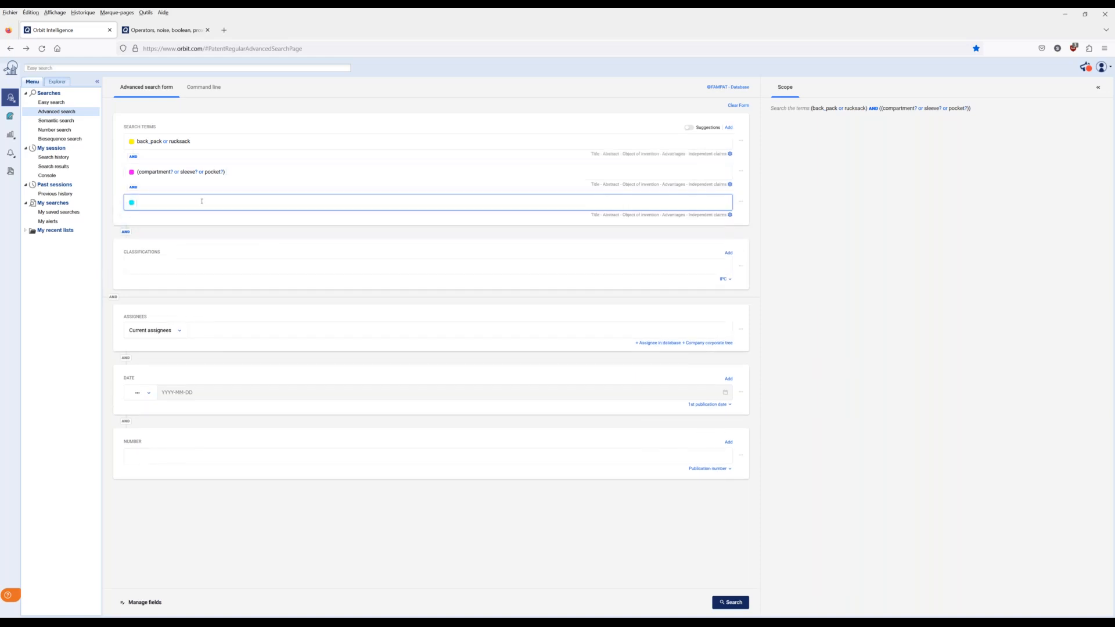
text(laptop)
click(727, 604)
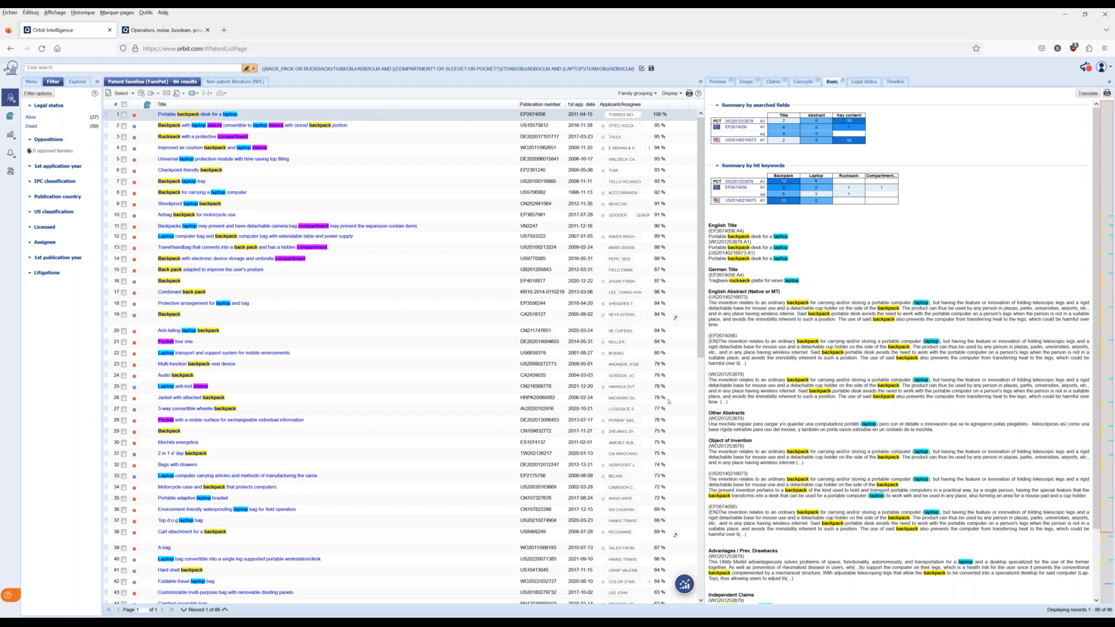
Look through the result titles and relevance scores, and view the record "An adjustable bag pack for backbone of human being".
scroll(668, 400, down, 10)
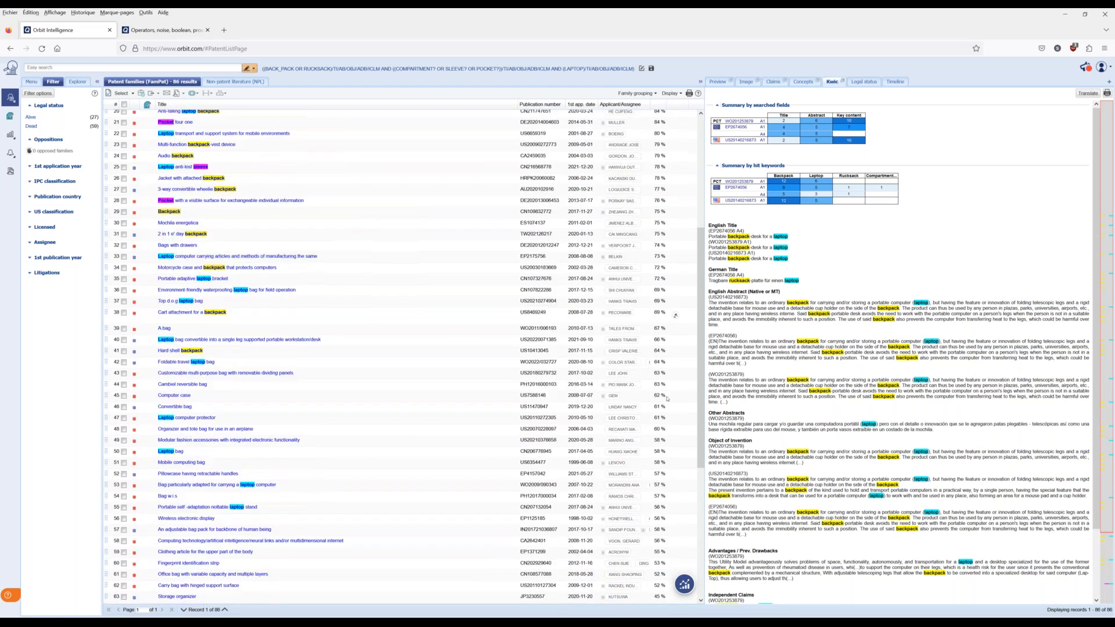
scroll(666, 399, down, 3)
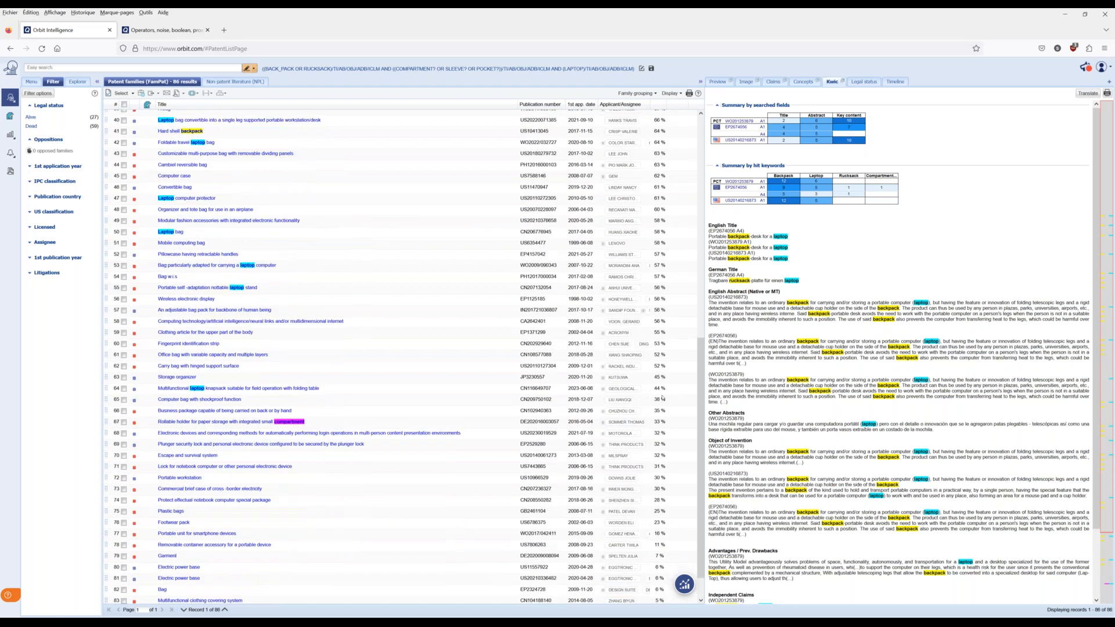
scroll(666, 427, up, 7)
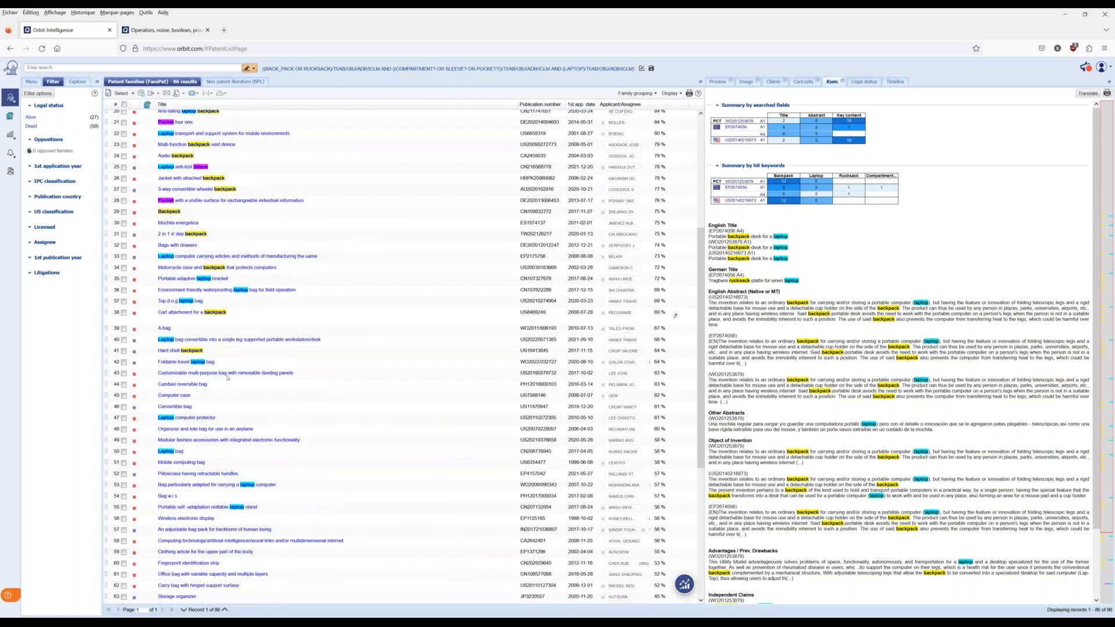
click(304, 531)
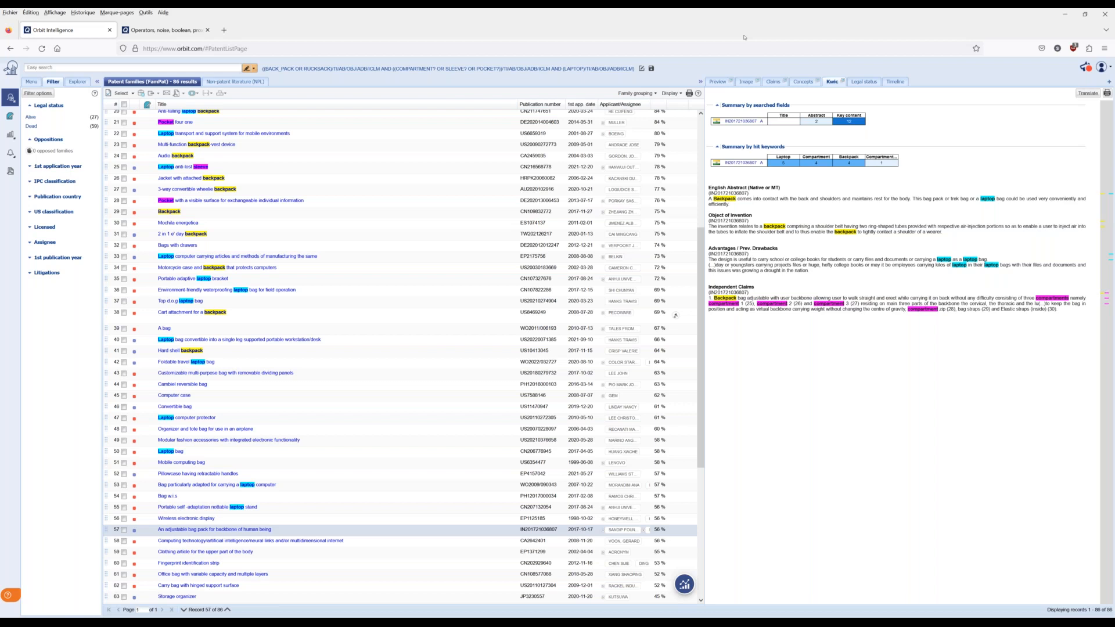
scroll(444, 317, up, 6)
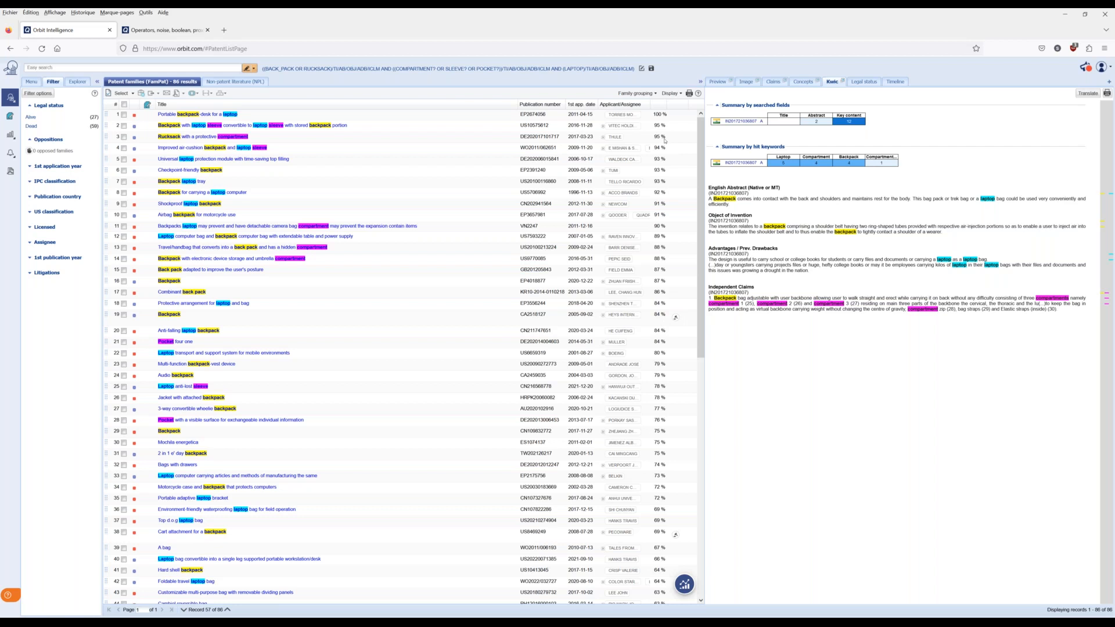
scroll(655, 503, down, 4)
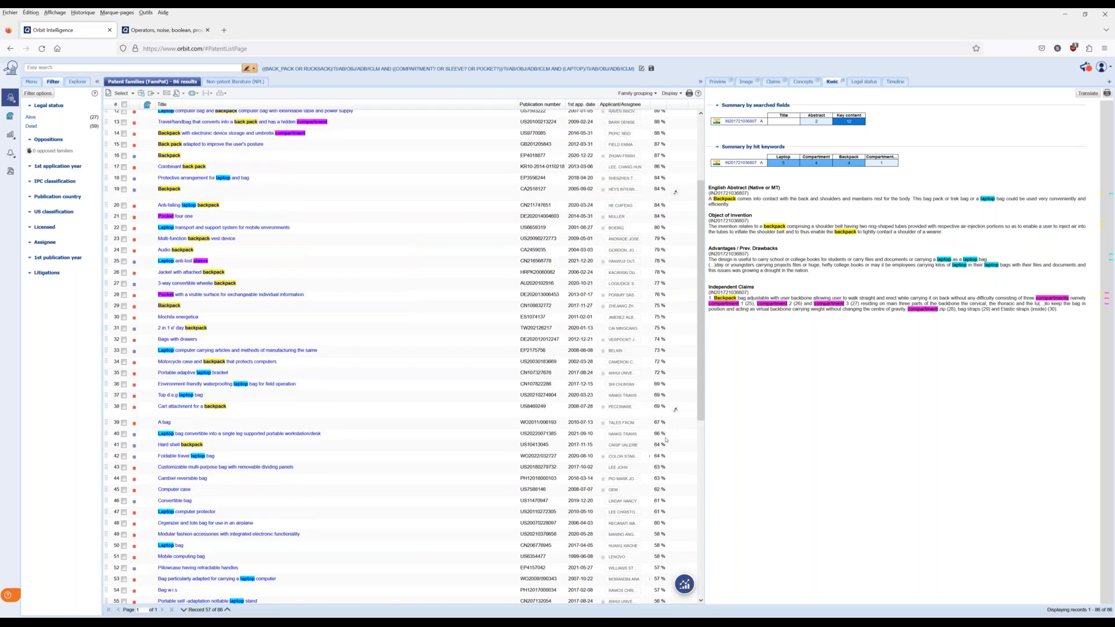
scroll(666, 438, up, 4)
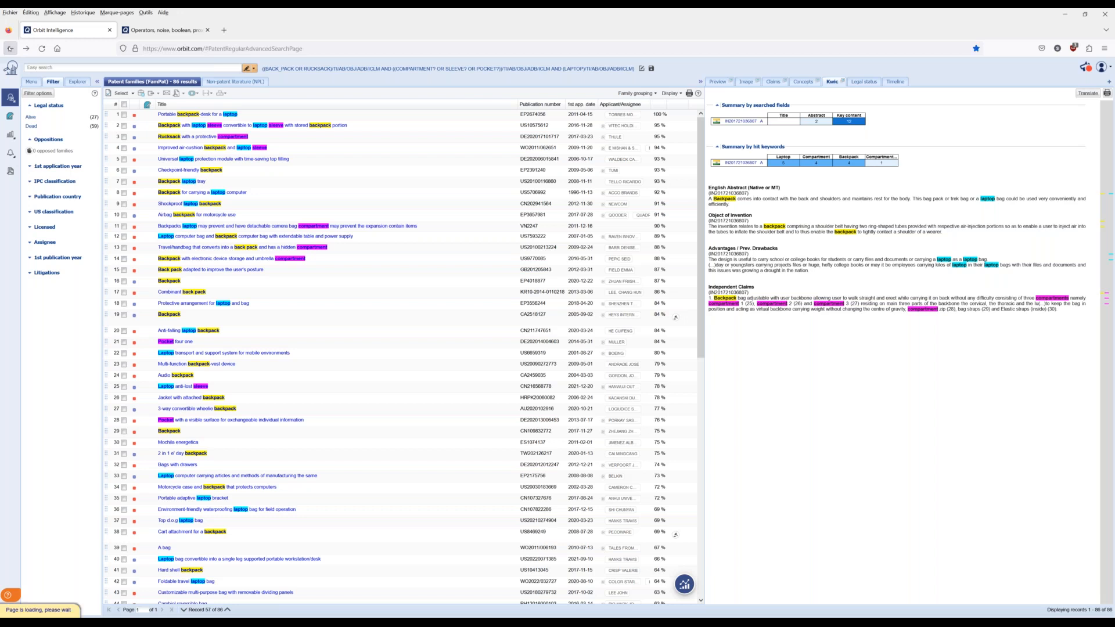
Return to the advanced search form and remove the laptop line from the search terms.
click(10, 48)
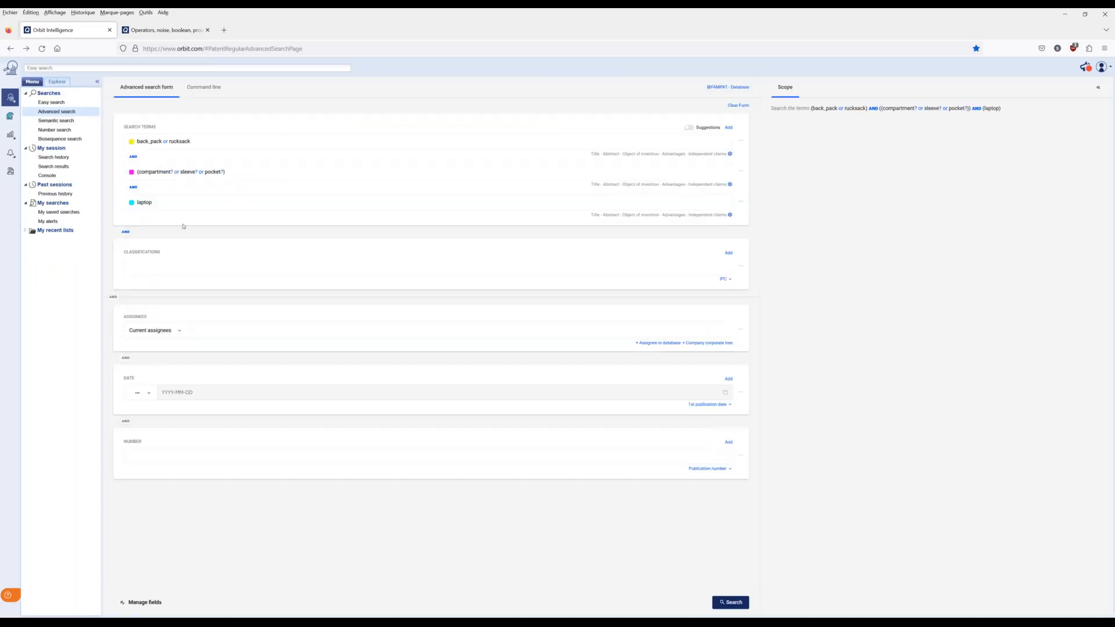
click(741, 202)
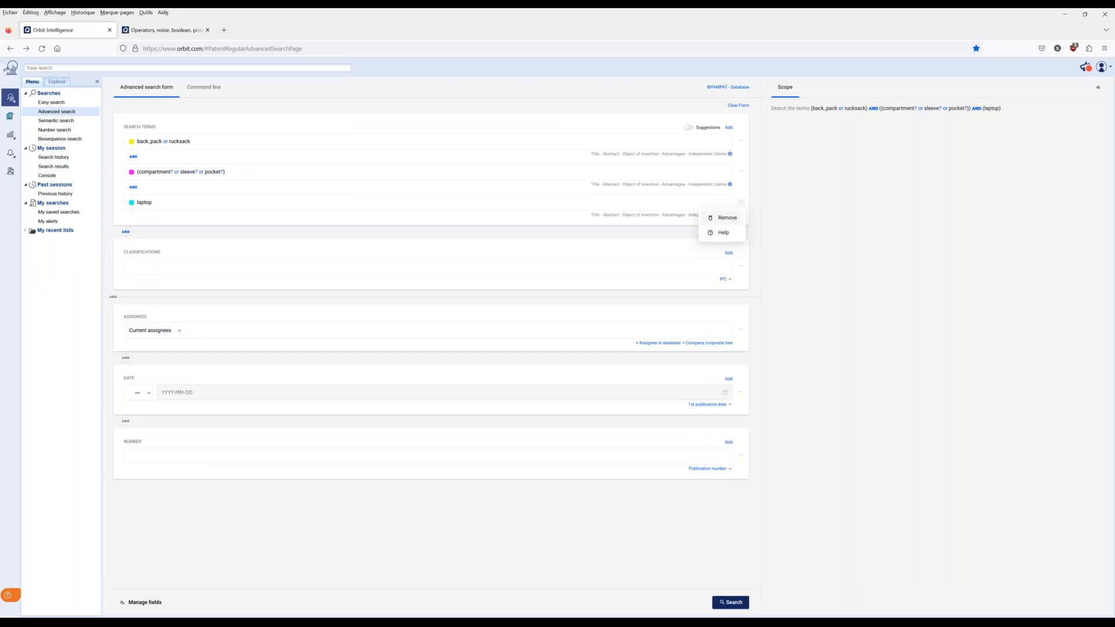
click(726, 218)
click(602, 135)
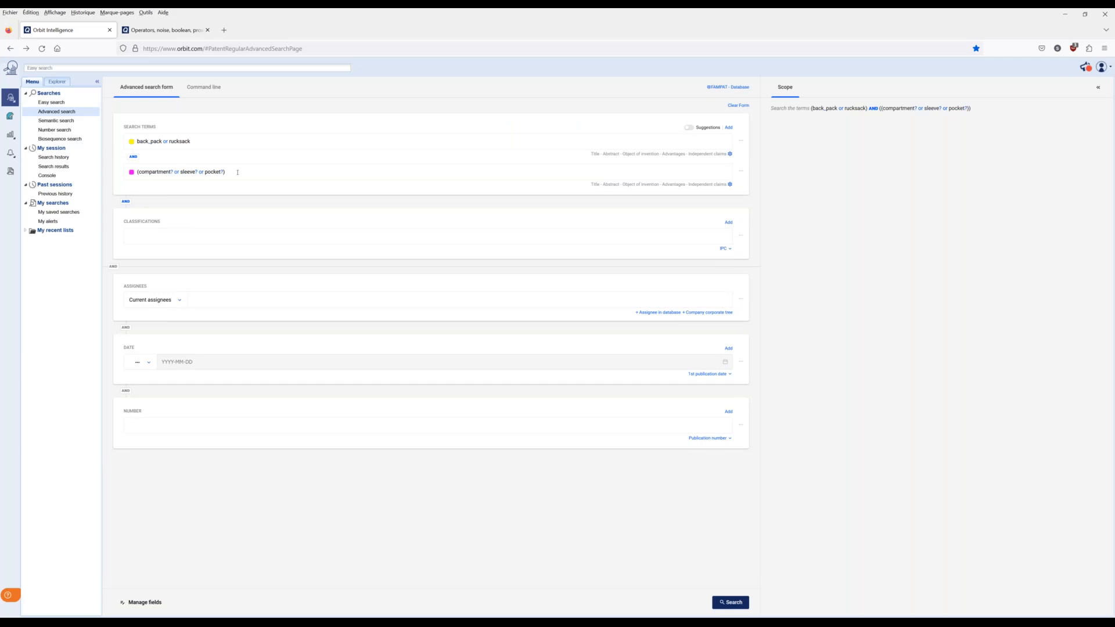
Clear the text of the remaining two Search terms lines.
drag(238, 172, 136, 172)
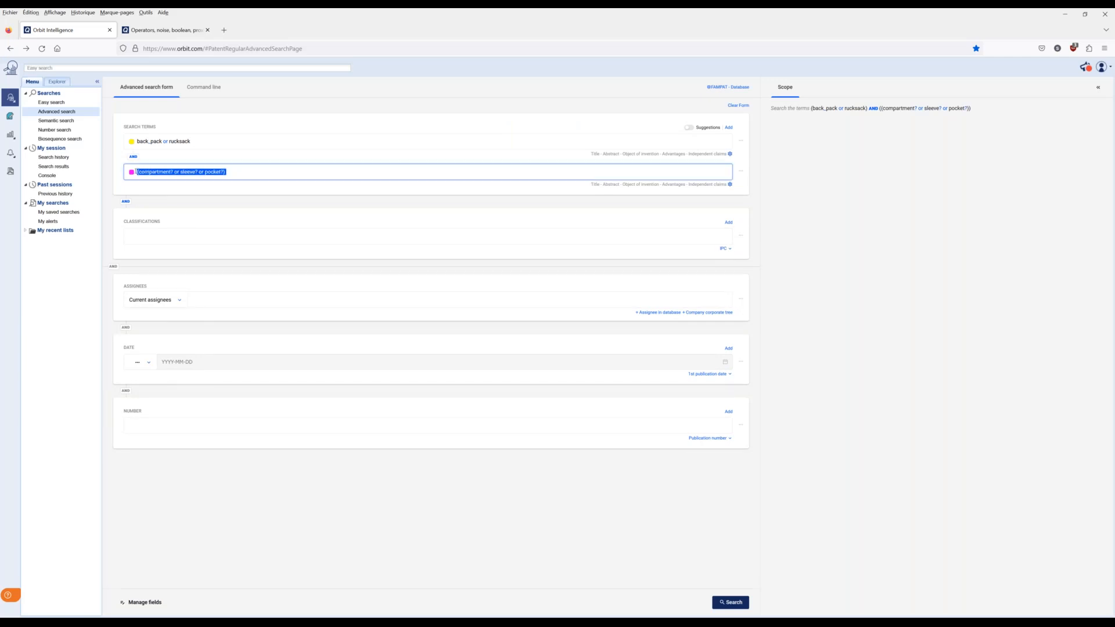
key(BackSpace)
drag(191, 141, 137, 141)
key(BackSpace)
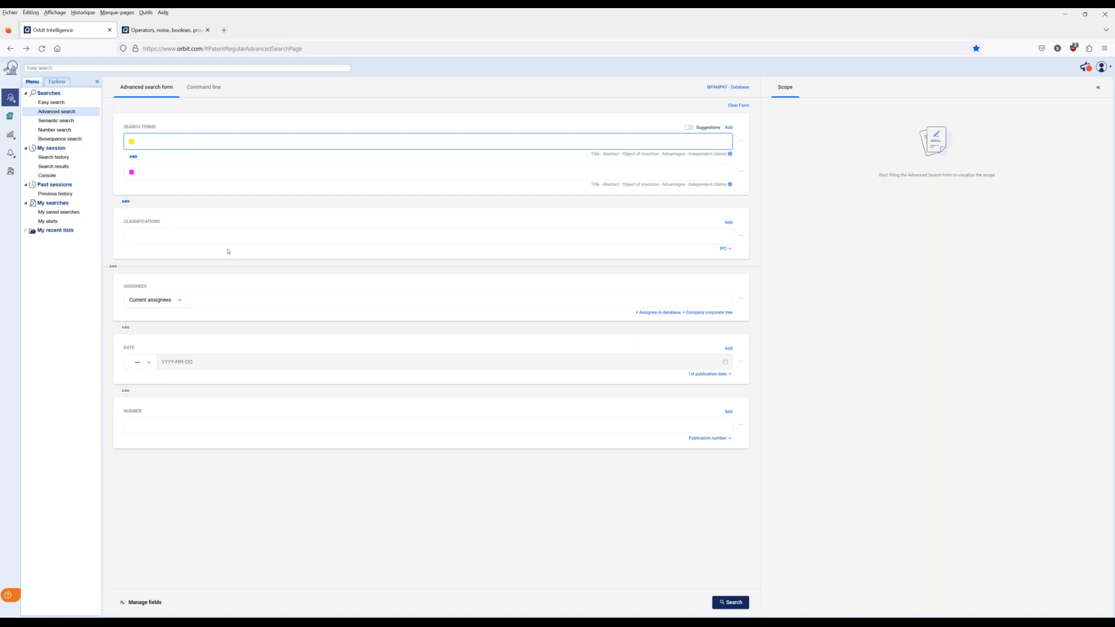
View the available classification criteria and the options for current or past assignees.
click(730, 249)
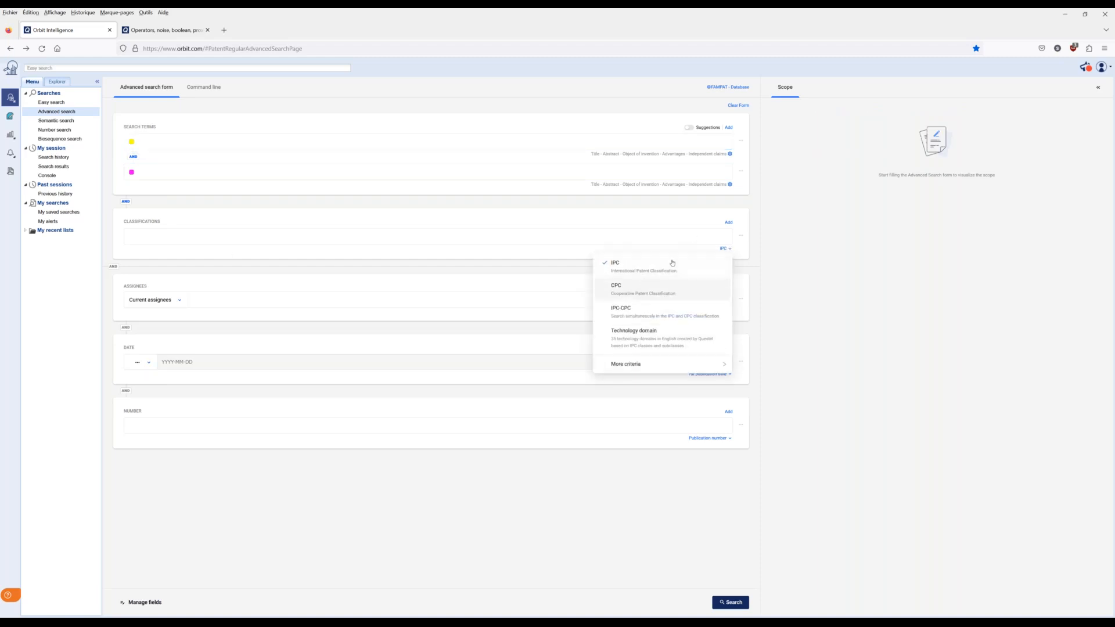
click(258, 299)
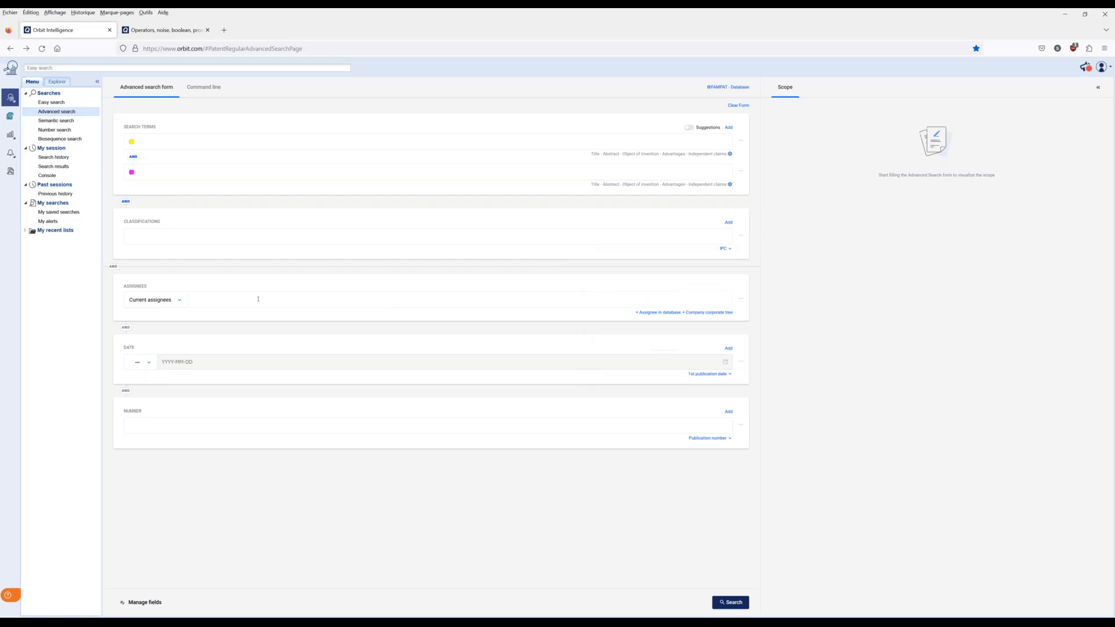
click(179, 301)
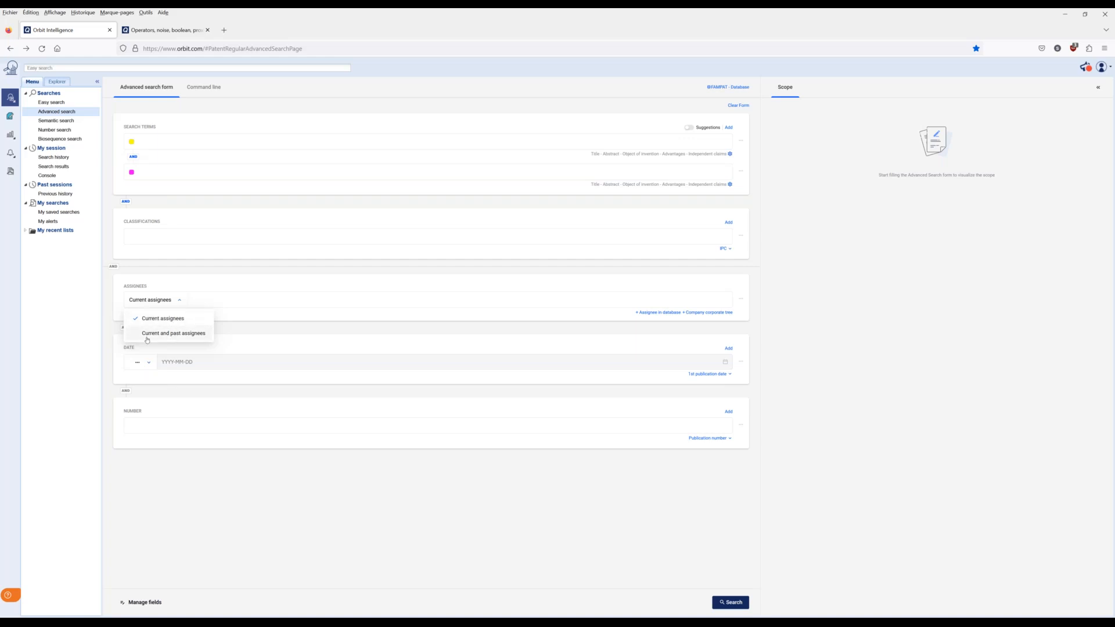
click(199, 302)
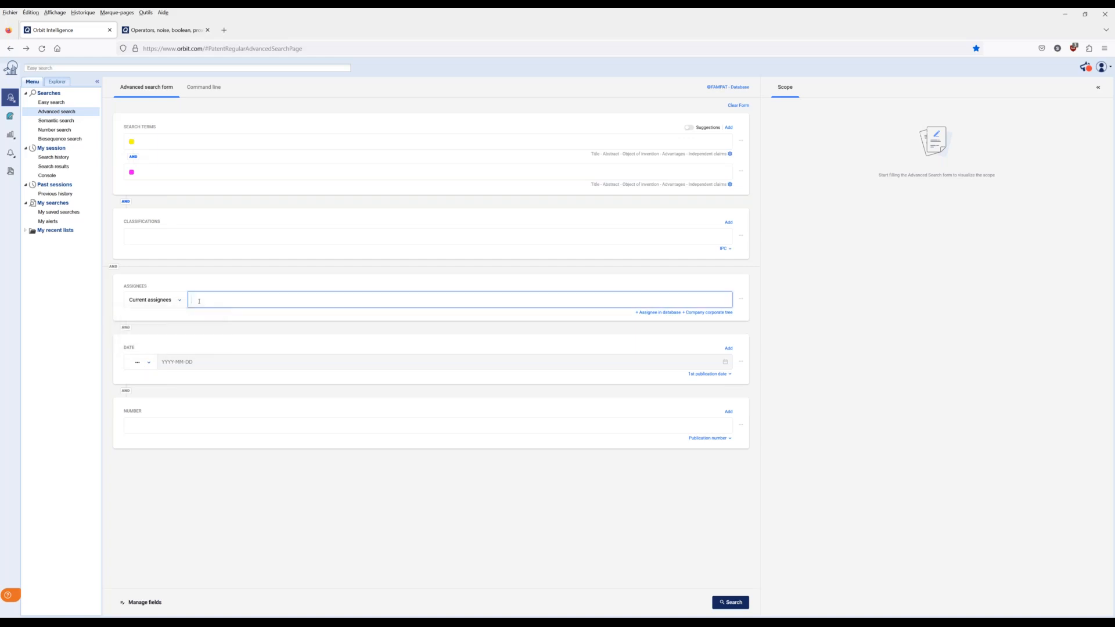
Search the company corporate tree for "airbus" and look through the matching entities and subsidiaries.
click(715, 313)
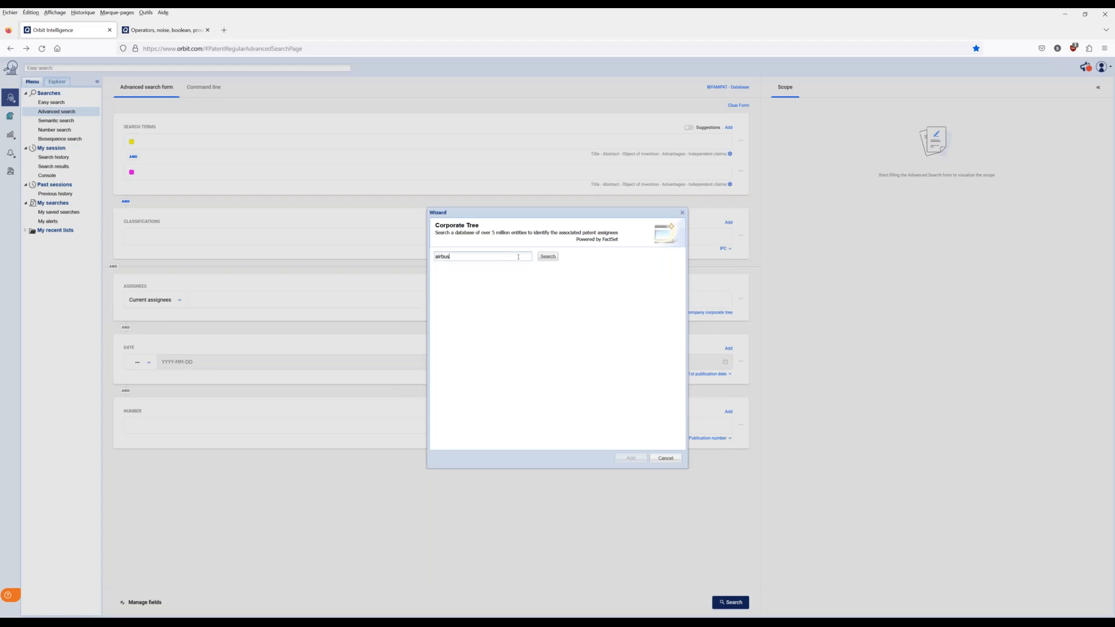
click(558, 256)
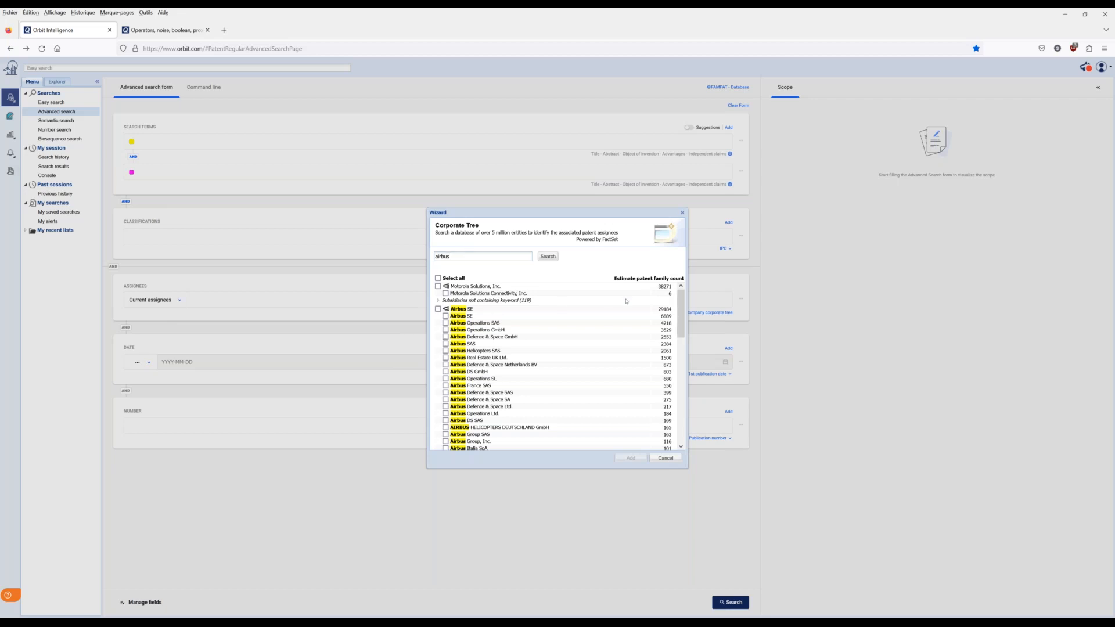
drag(681, 314, 679, 402)
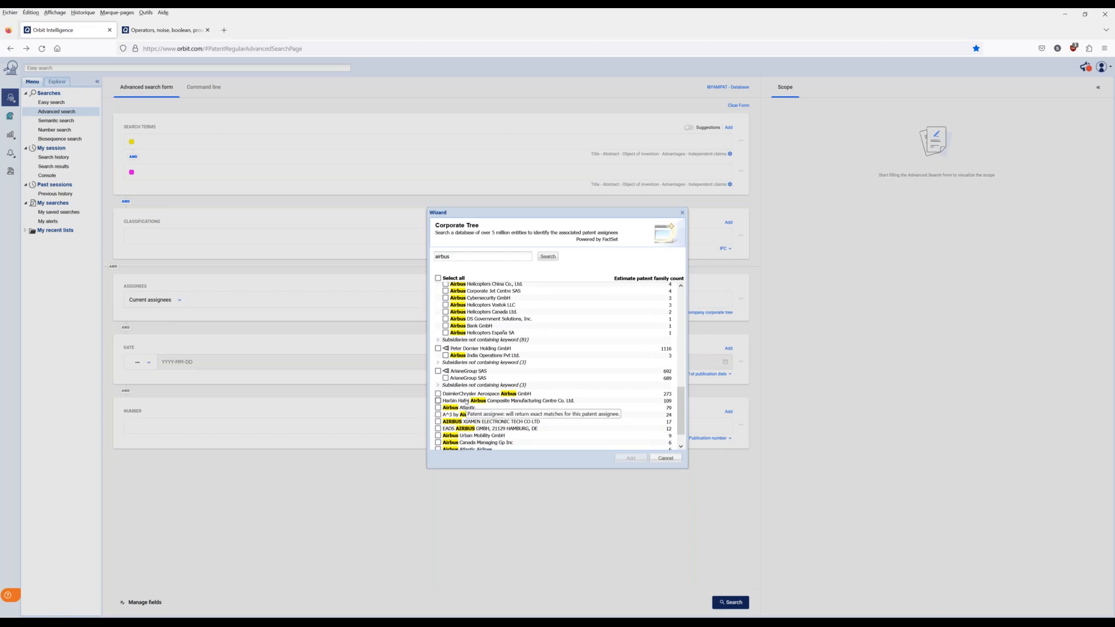
scroll(465, 402, down, 1)
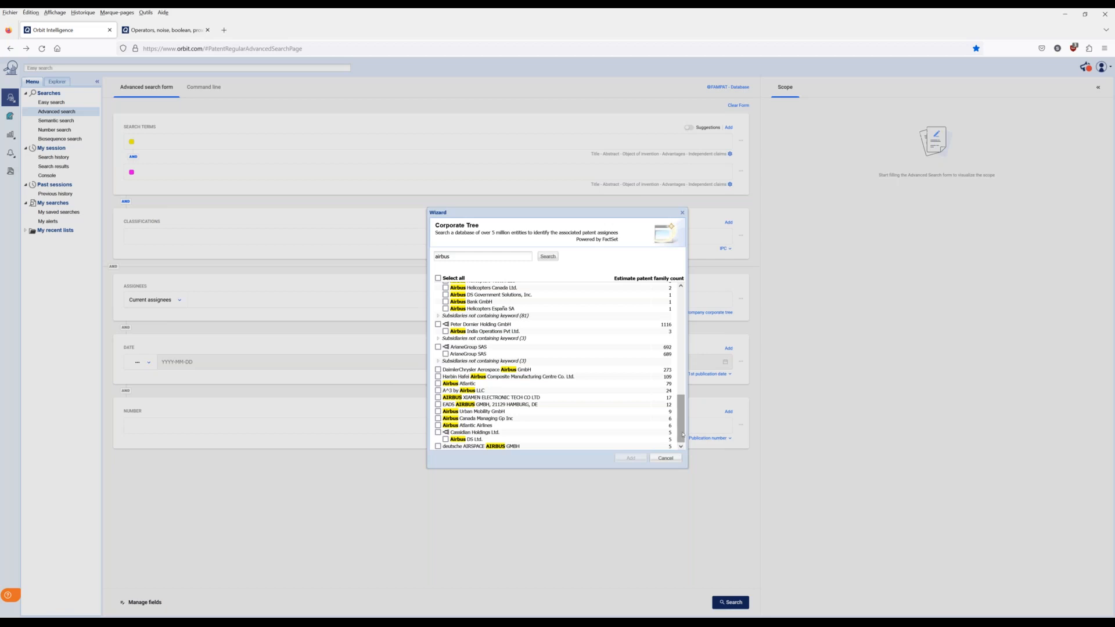
drag(683, 434, 687, 322)
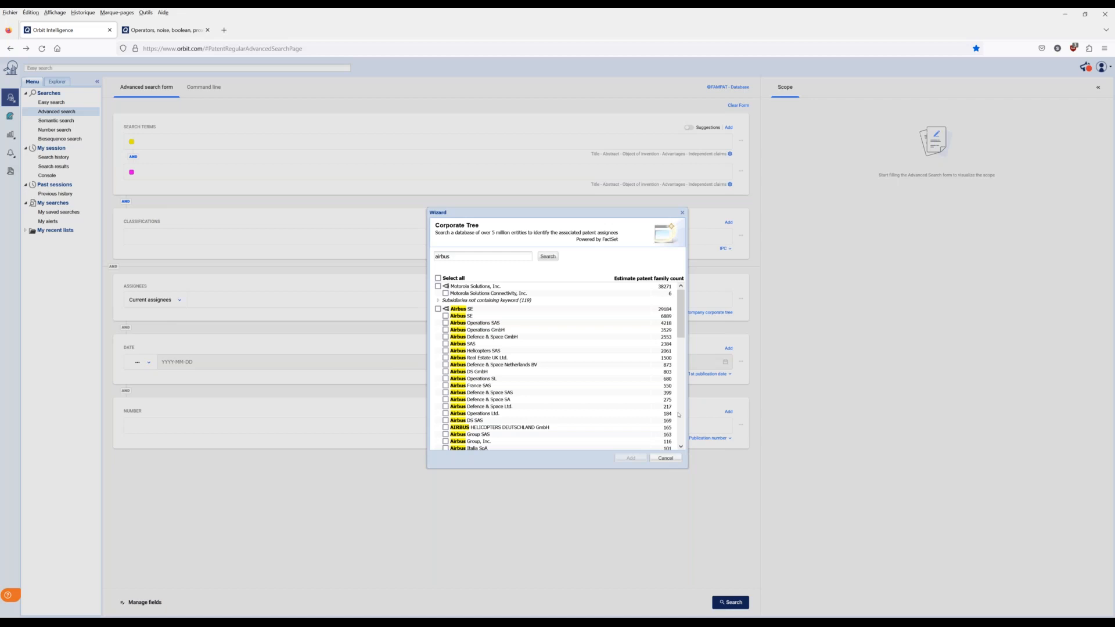
drag(684, 311, 681, 372)
scroll(679, 372, down, 5)
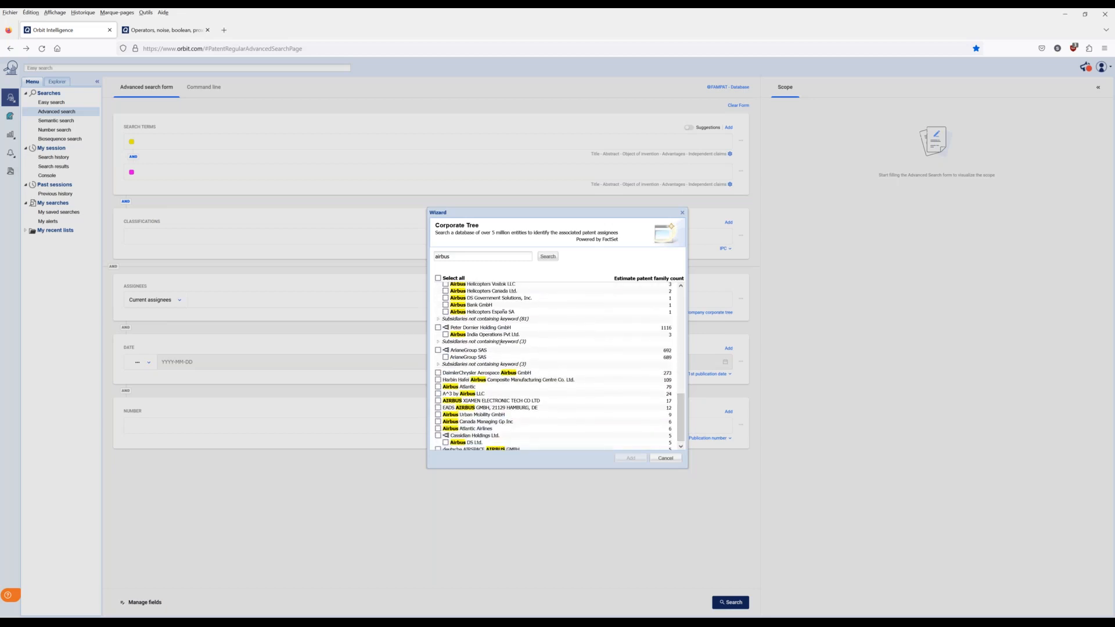
mouse_move(501, 343)
drag(680, 418, 679, 302)
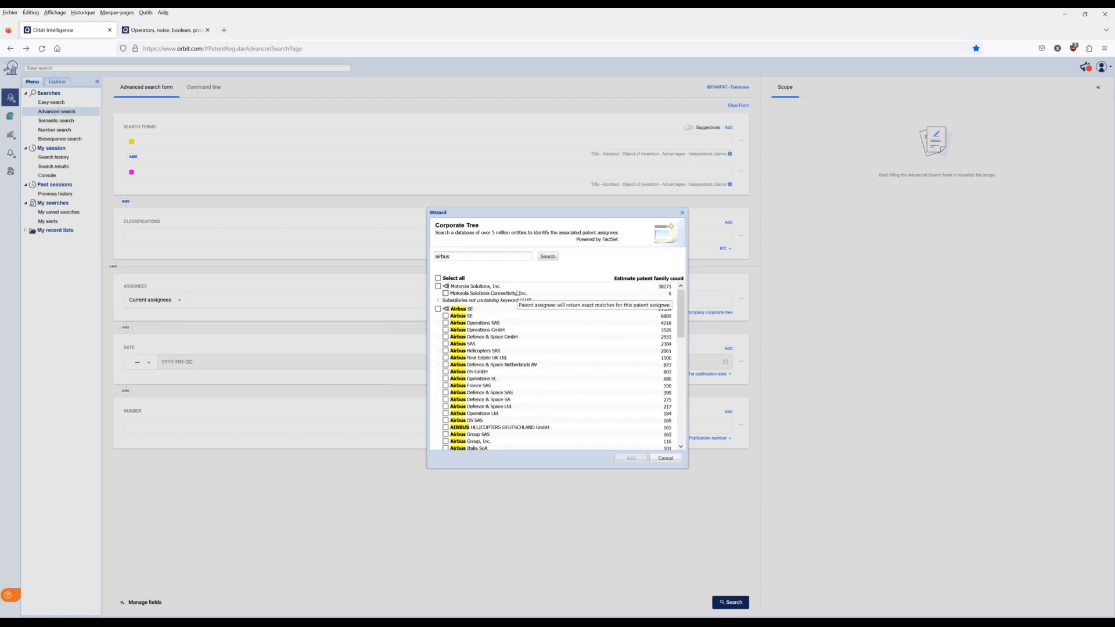
click(438, 278)
click(437, 278)
click(438, 309)
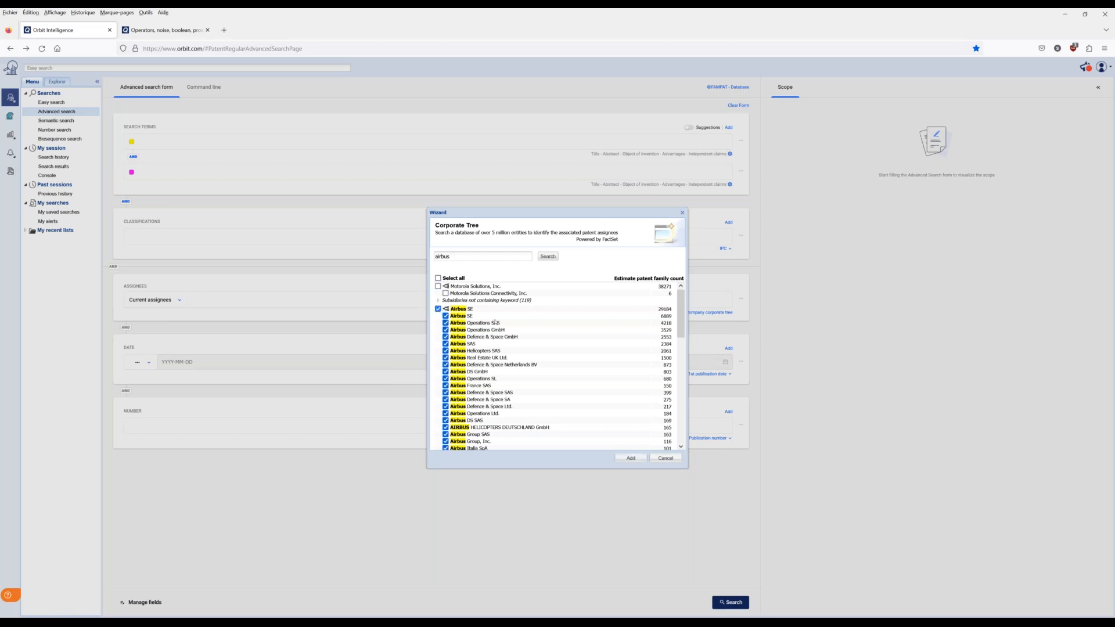
click(439, 309)
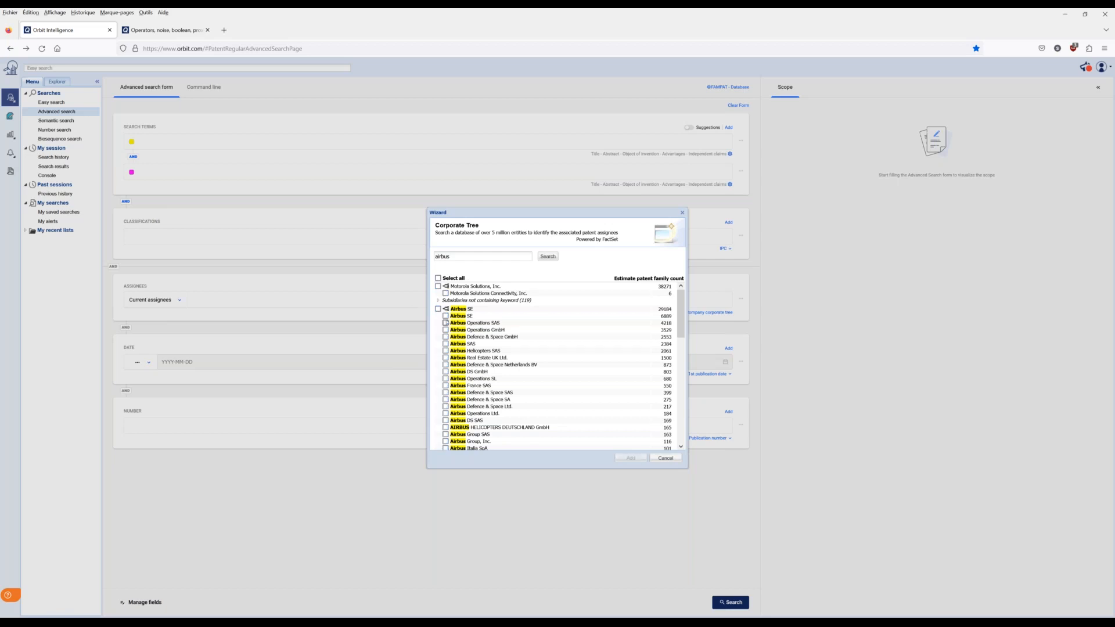
click(445, 323)
click(445, 316)
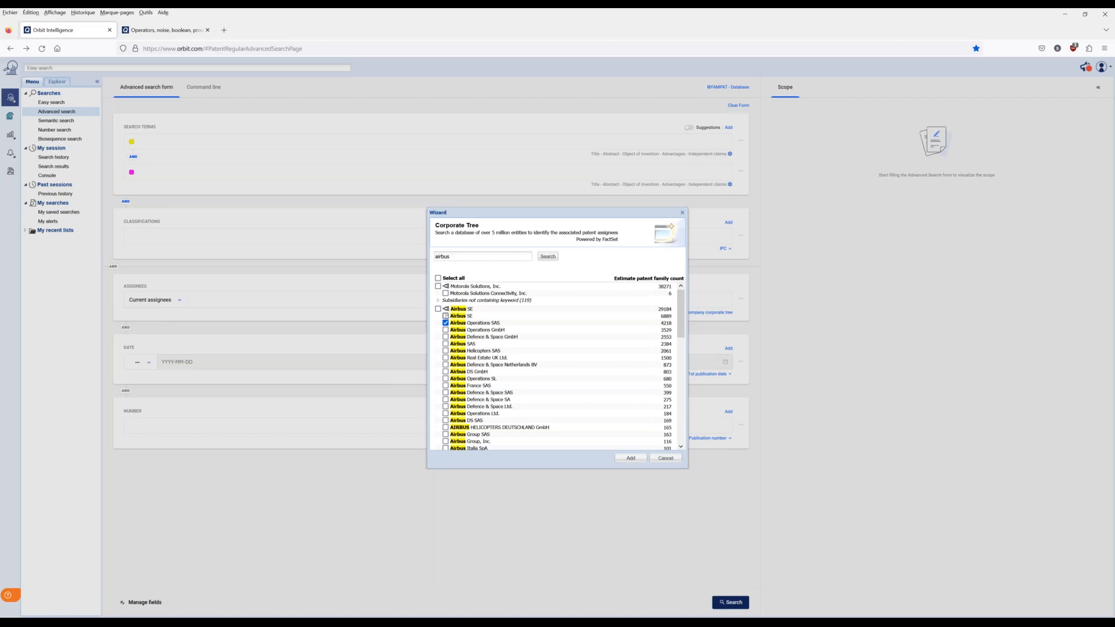
click(438, 309)
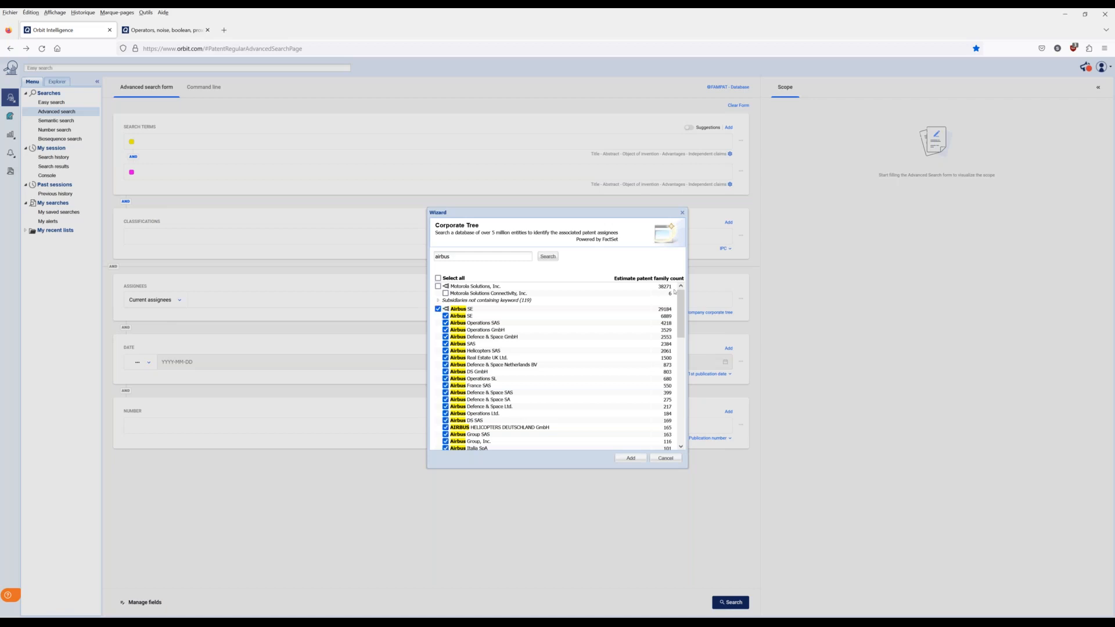
click(439, 279)
mouse_move(682, 314)
mouse_down()
mouse_move(684, 423)
mouse_move(682, 296)
mouse_up()
click(439, 278)
Select the whole Airbus SE group in the corporate tree and add it as a current assignee.
click(438, 309)
scroll(522, 372, down, 10)
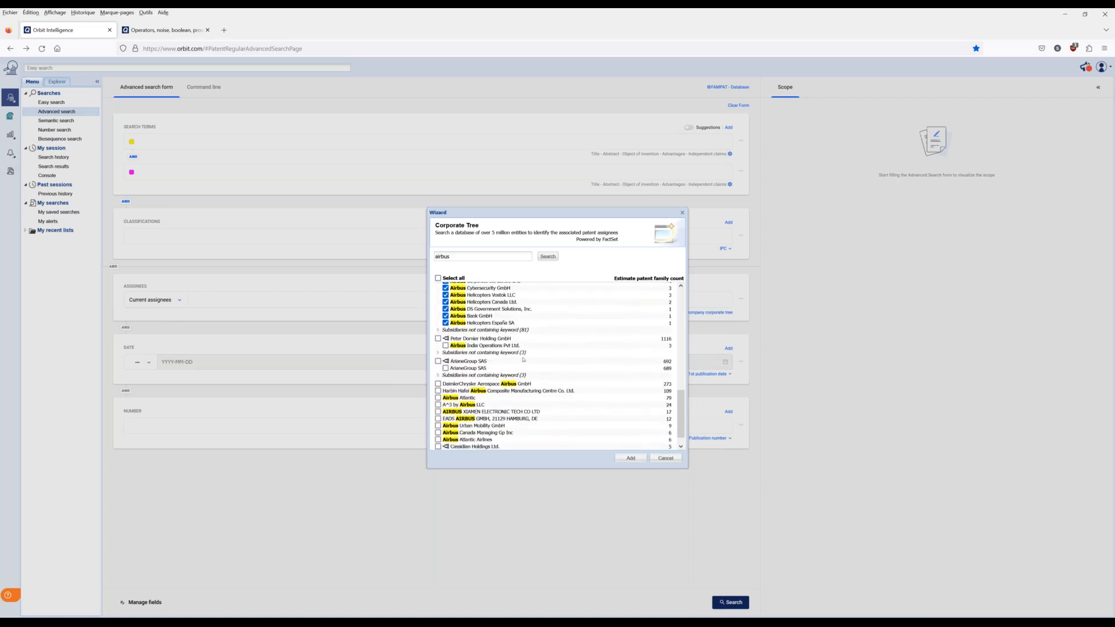
click(631, 458)
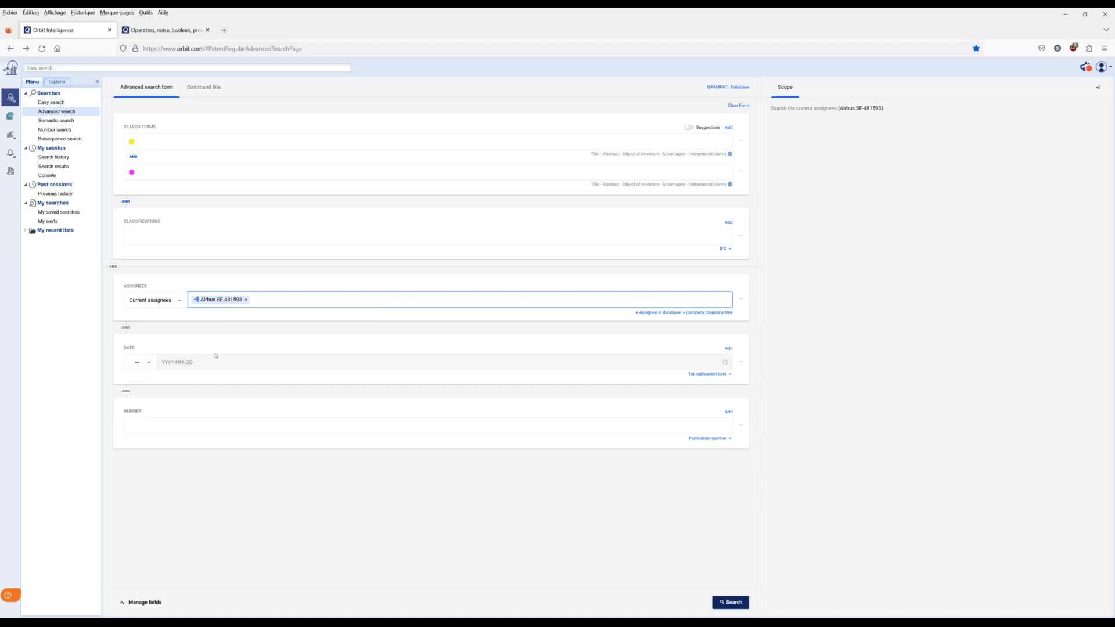
Set the date condition's operator to Since and view its calendar without choosing a date.
click(149, 363)
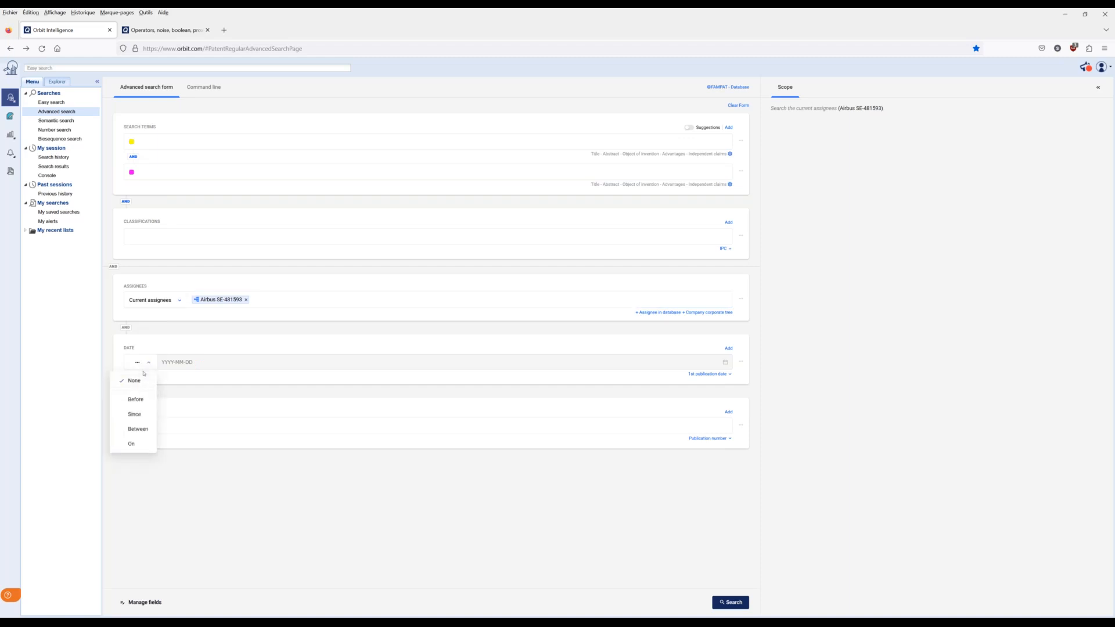
click(136, 400)
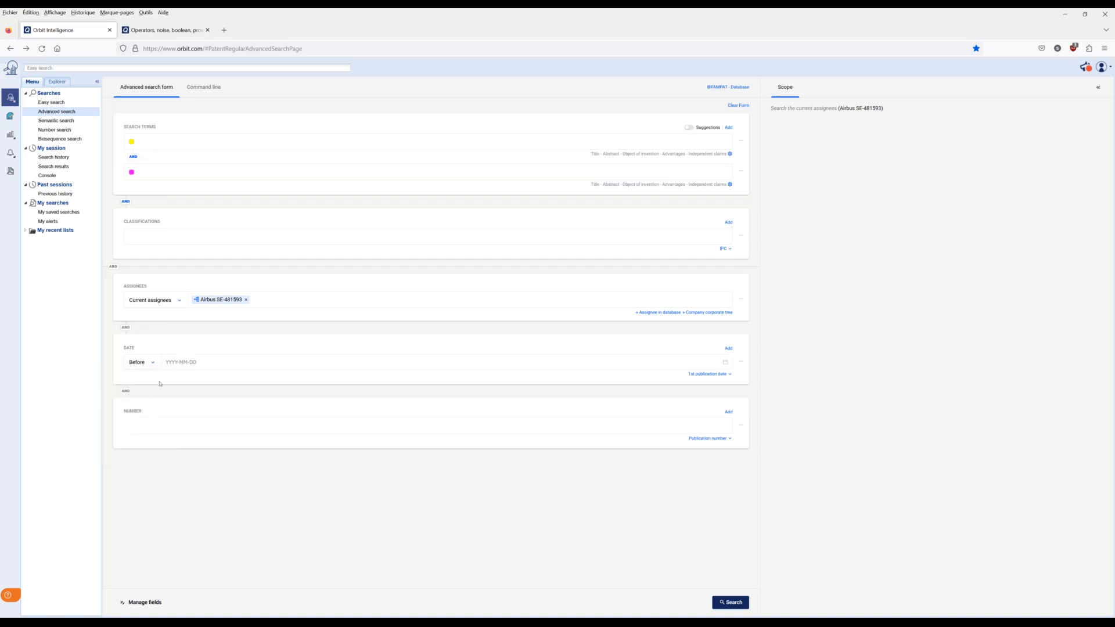
click(152, 362)
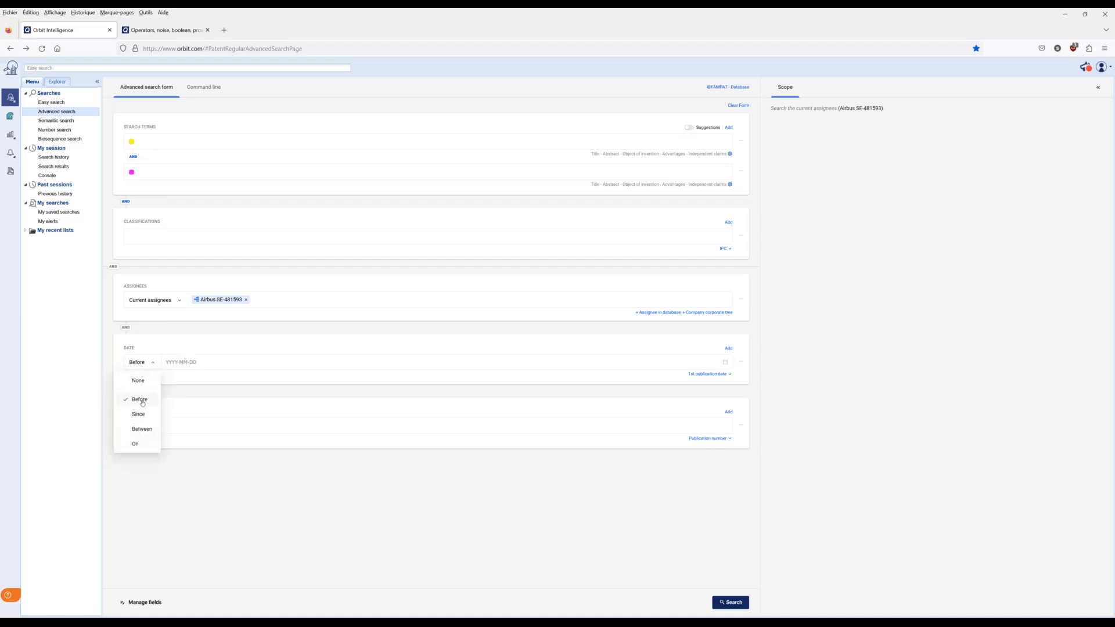
click(139, 414)
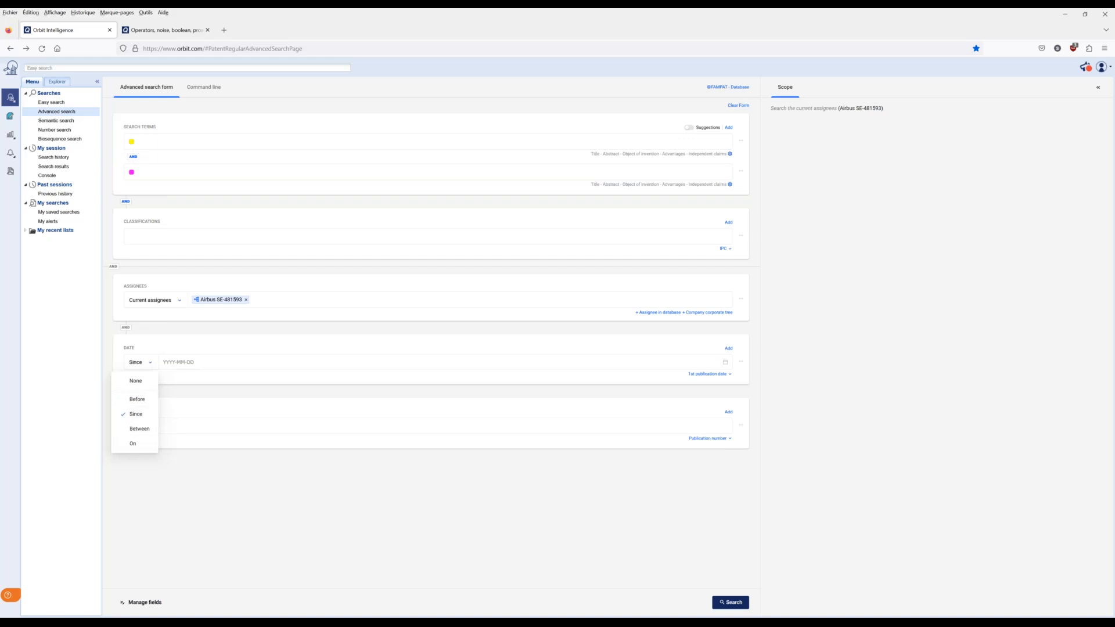
click(174, 363)
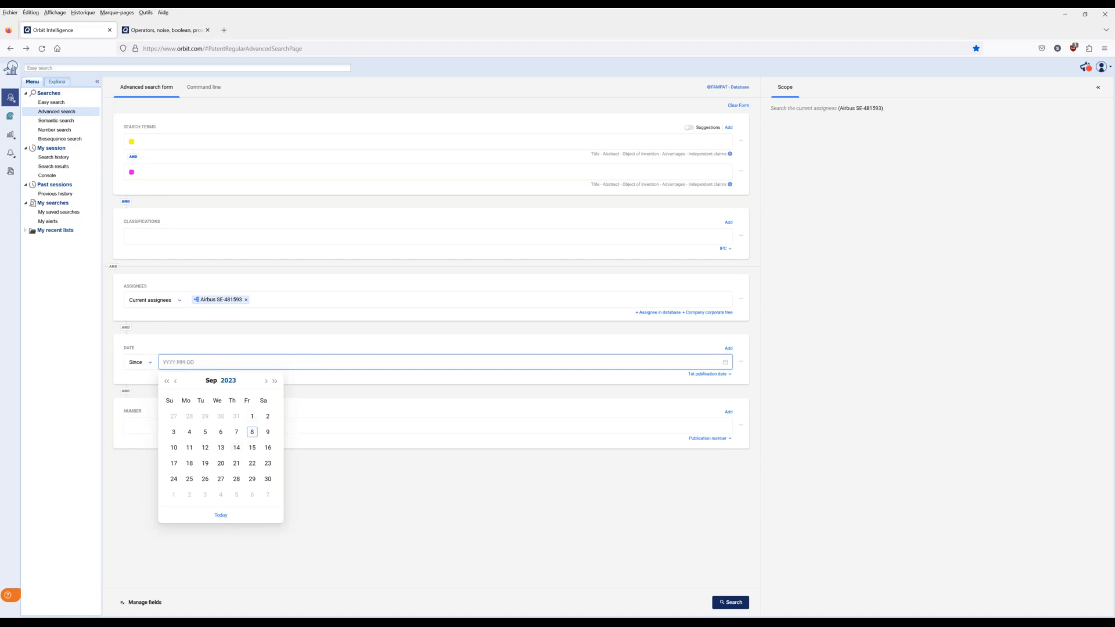
click(290, 341)
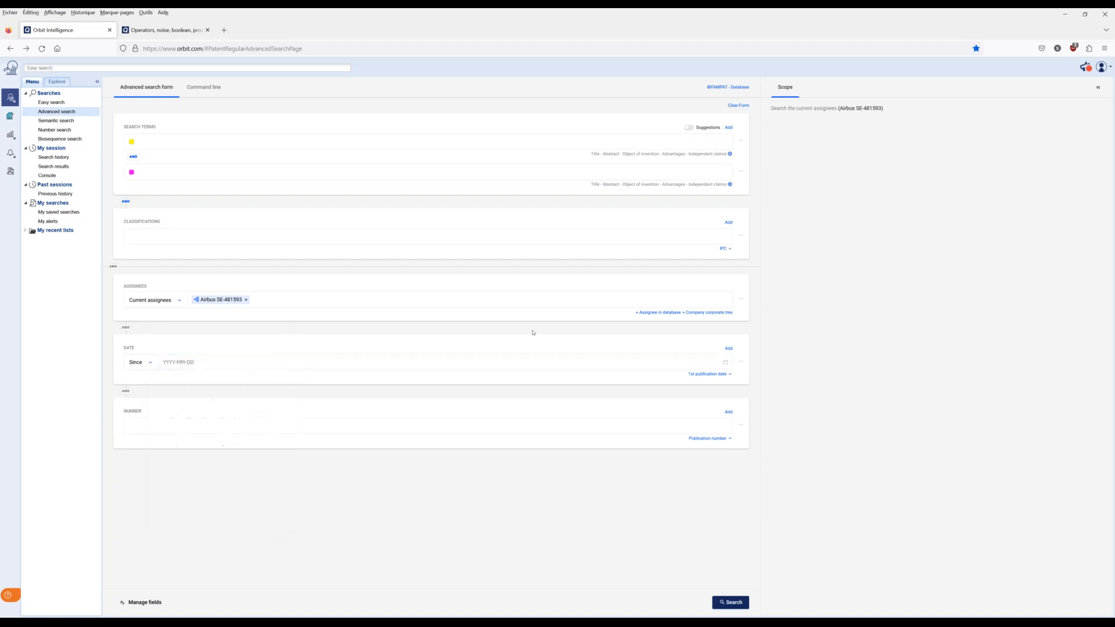
View the date types available for the date condition and activate the empty Number field.
click(730, 375)
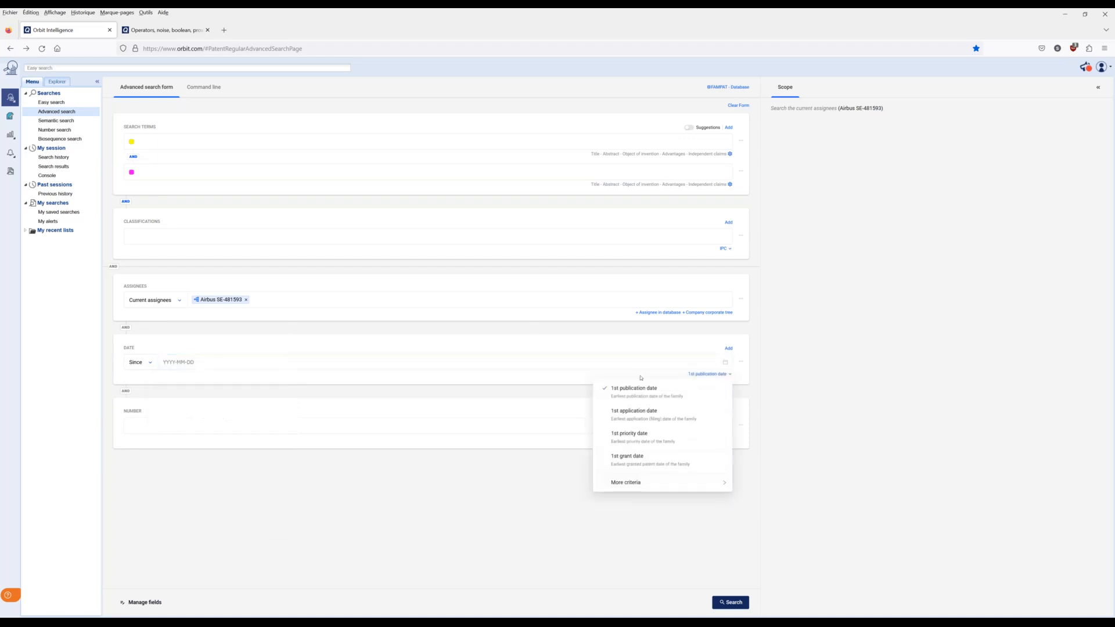
click(560, 386)
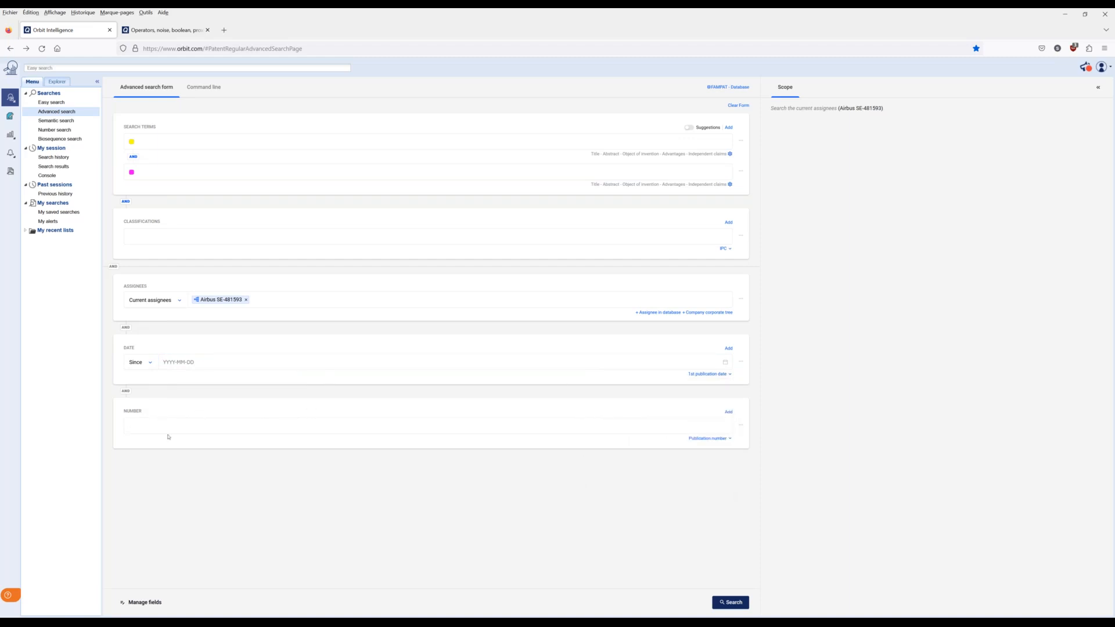
click(146, 428)
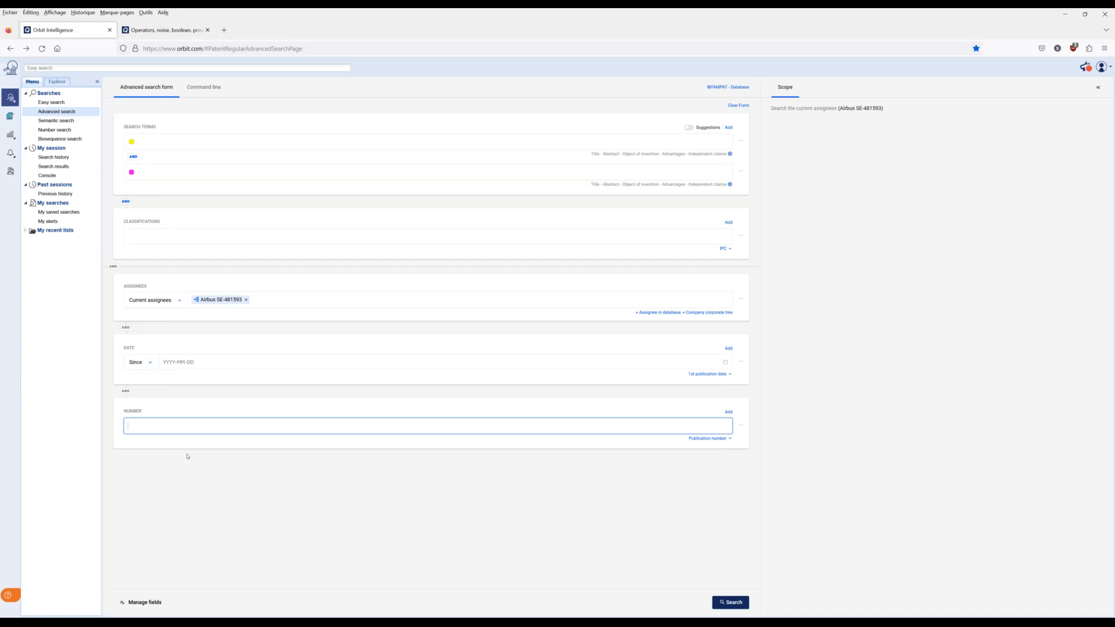
Switch to the Easy search page with the navigation menu expanded, and open the coverage details page.
click(51, 103)
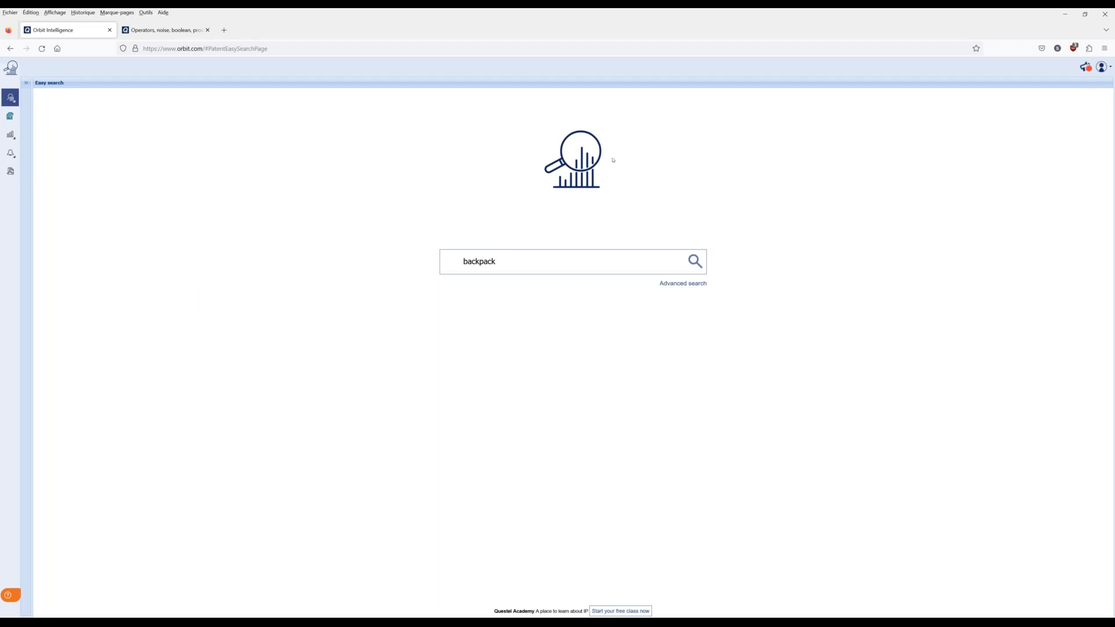
click(26, 82)
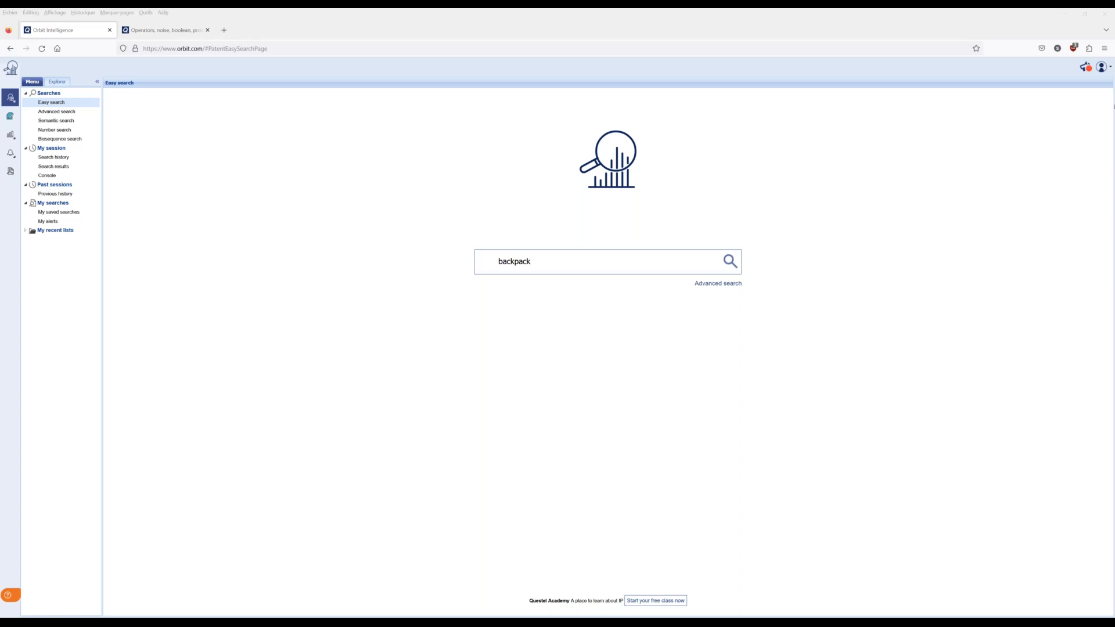
click(1108, 66)
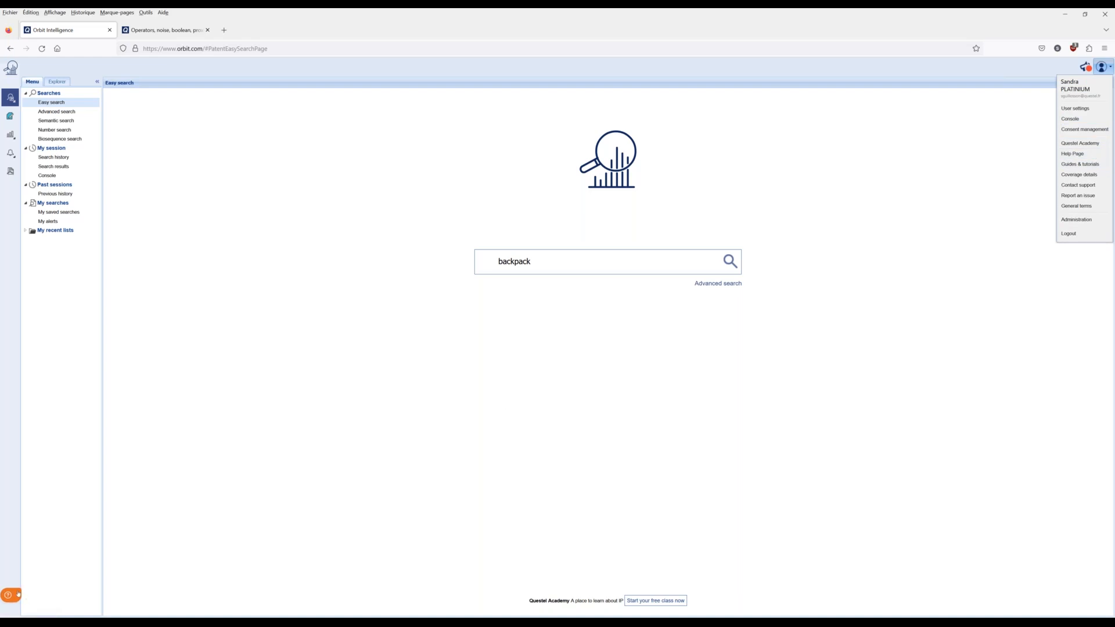
click(1102, 175)
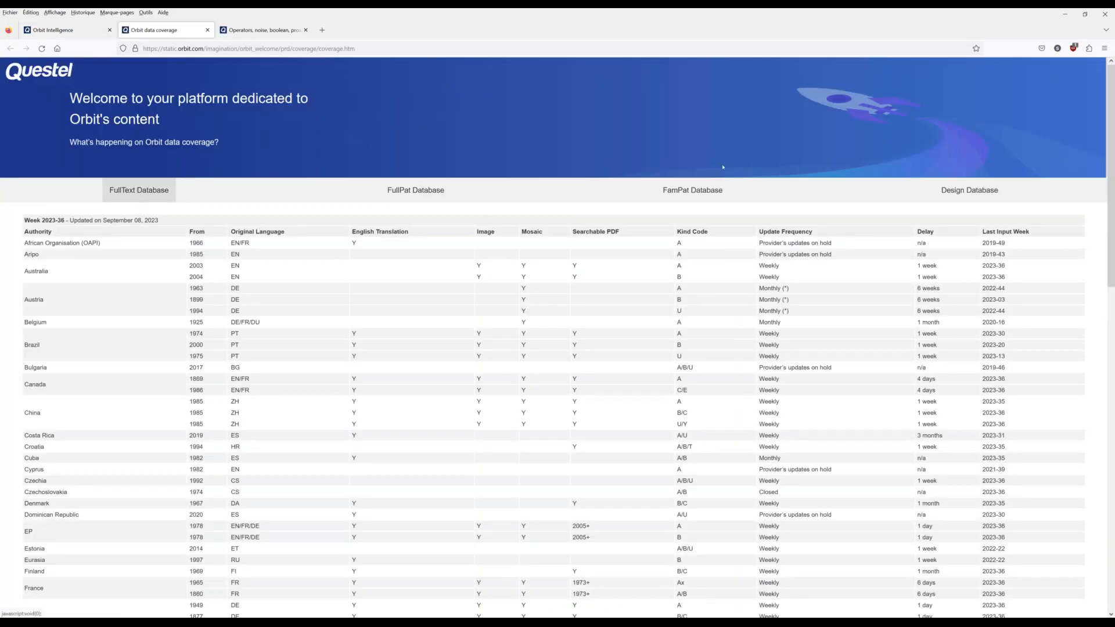
Display the FamPat Database coverage and examine the authorities, dates, publication types, kind codes and last input weeks.
click(719, 192)
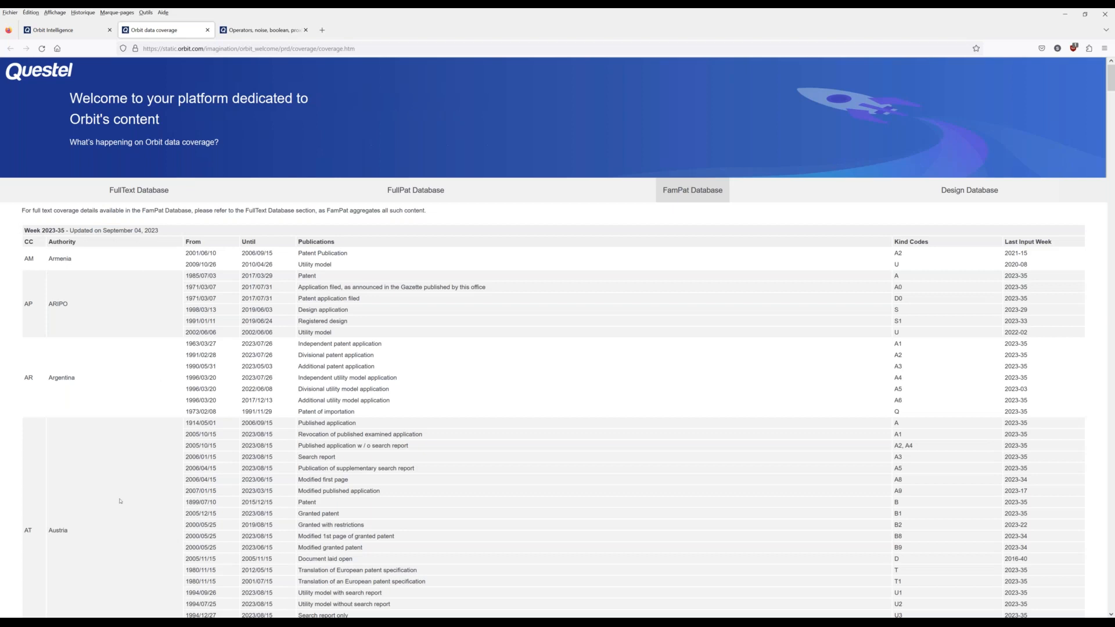
scroll(120, 501, down, 5)
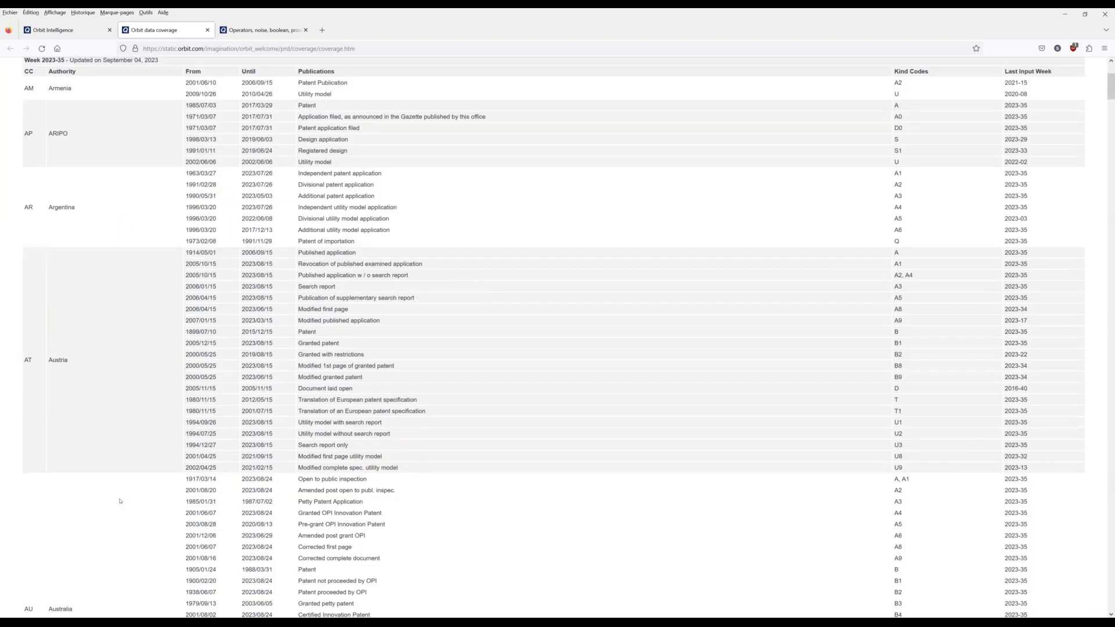
scroll(120, 501, down, 5)
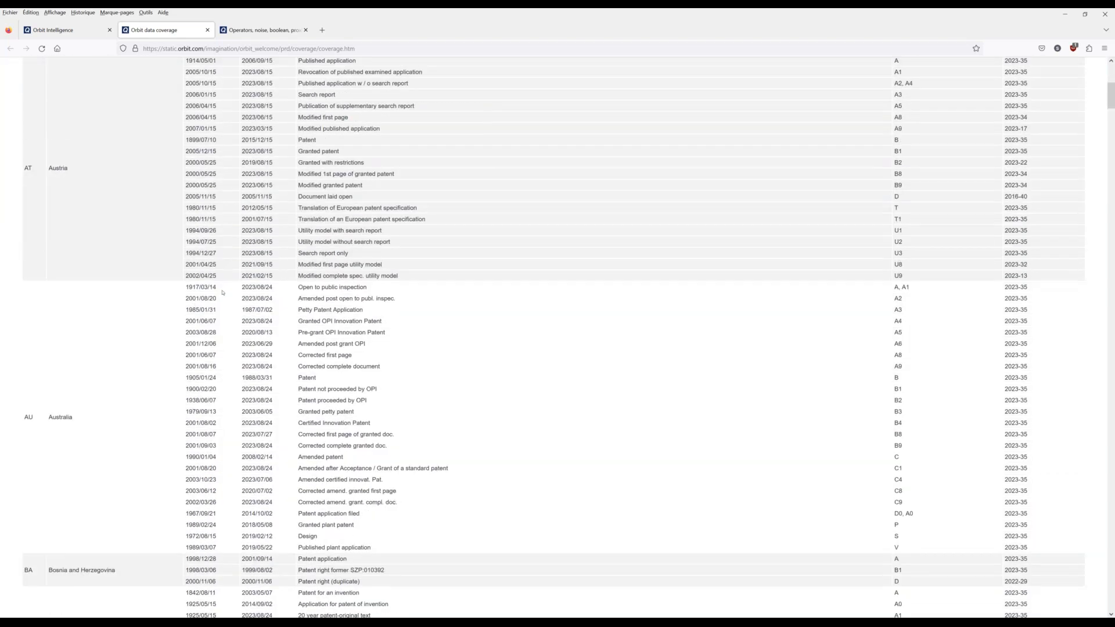
scroll(223, 293, up, 9)
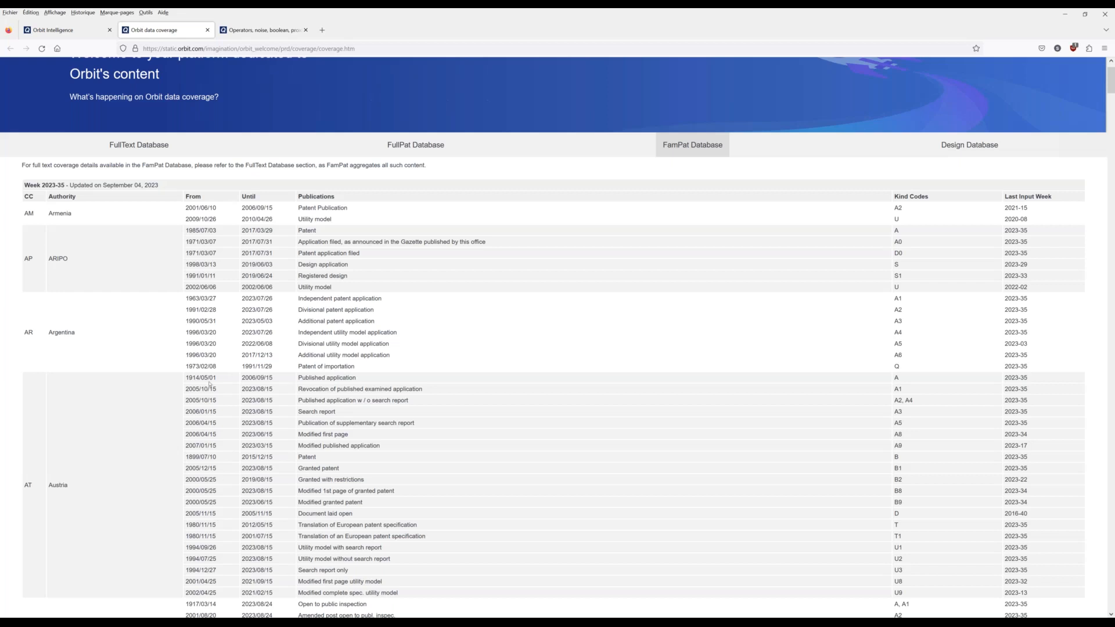
scroll(235, 475, down, 1)
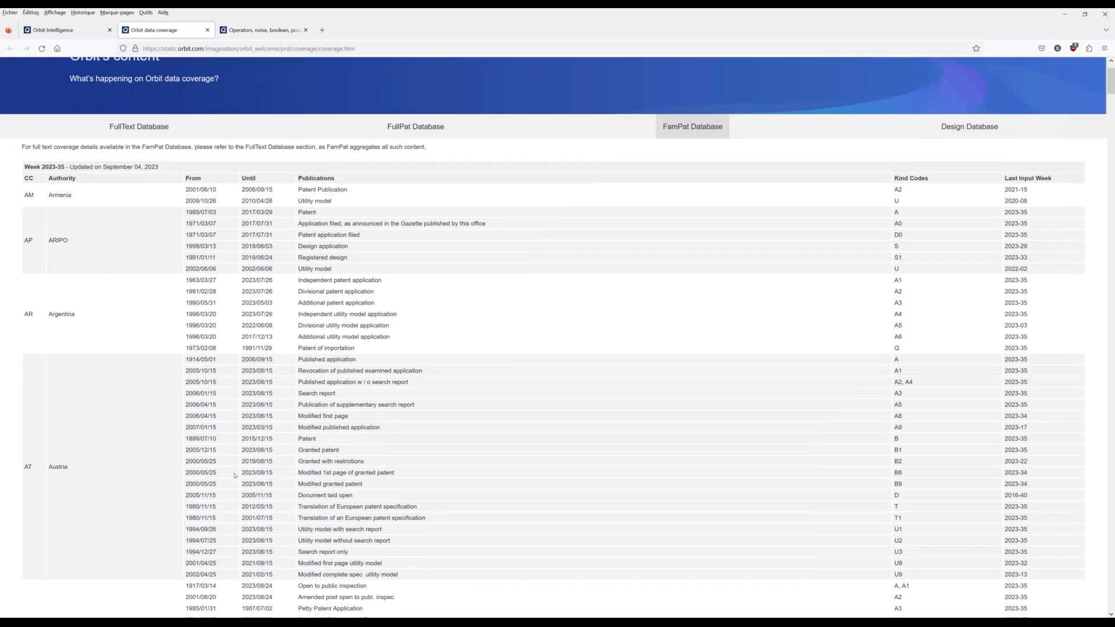
scroll(235, 476, down, 10)
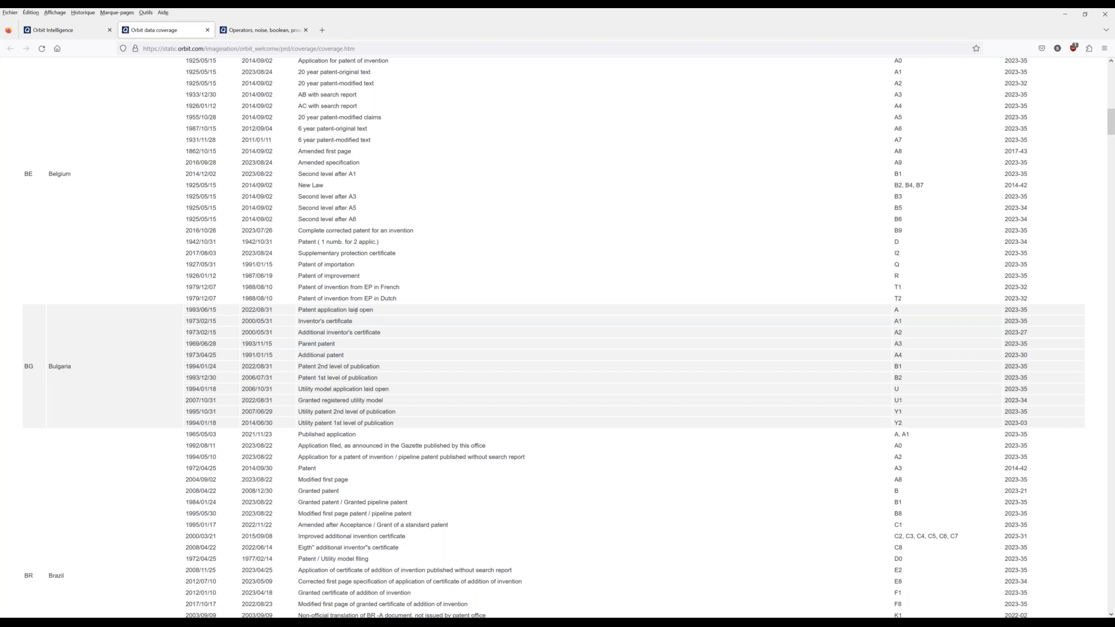
scroll(352, 358, up, 15)
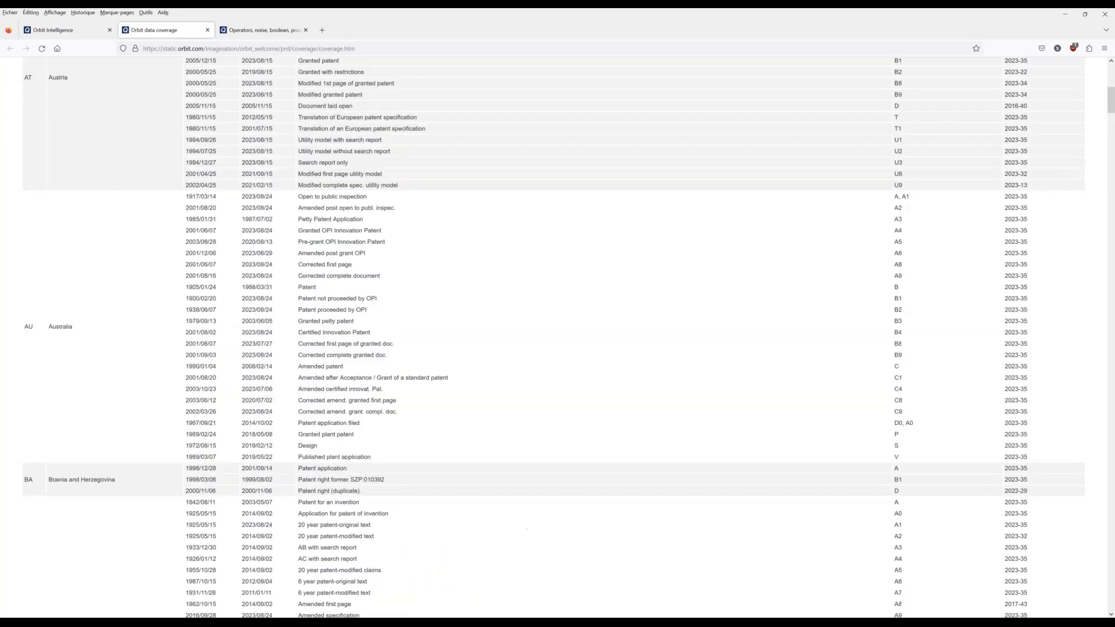
scroll(354, 356, up, 3)
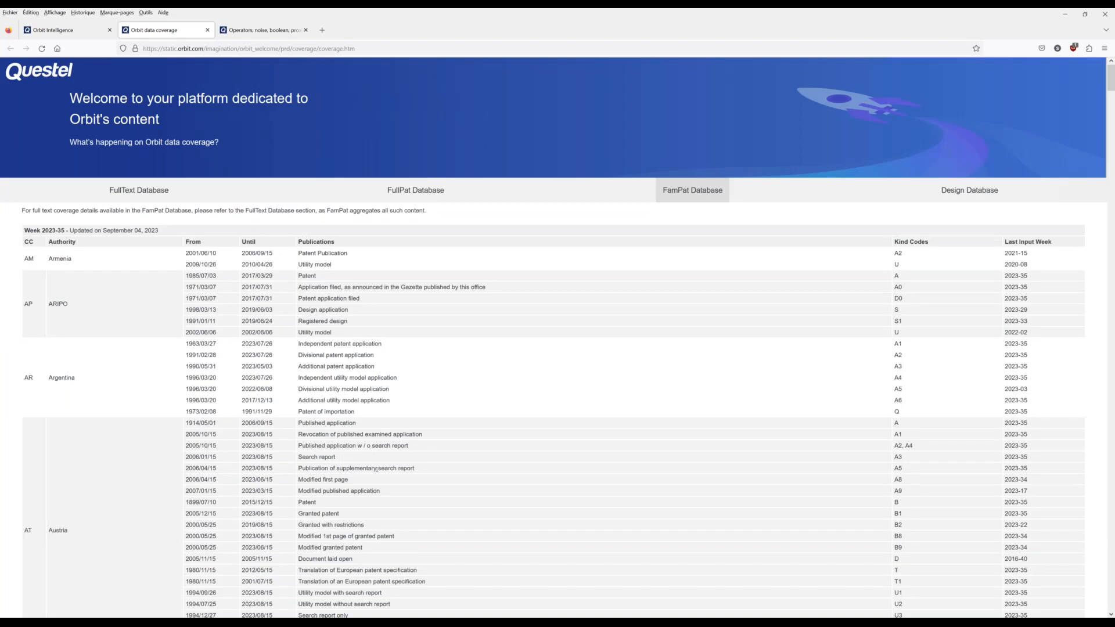
scroll(378, 469, down, 9)
scroll(720, 535, up, 9)
View the FullPat coverage, examine the FullText Database coverage by authority, and close the data coverage page.
click(396, 192)
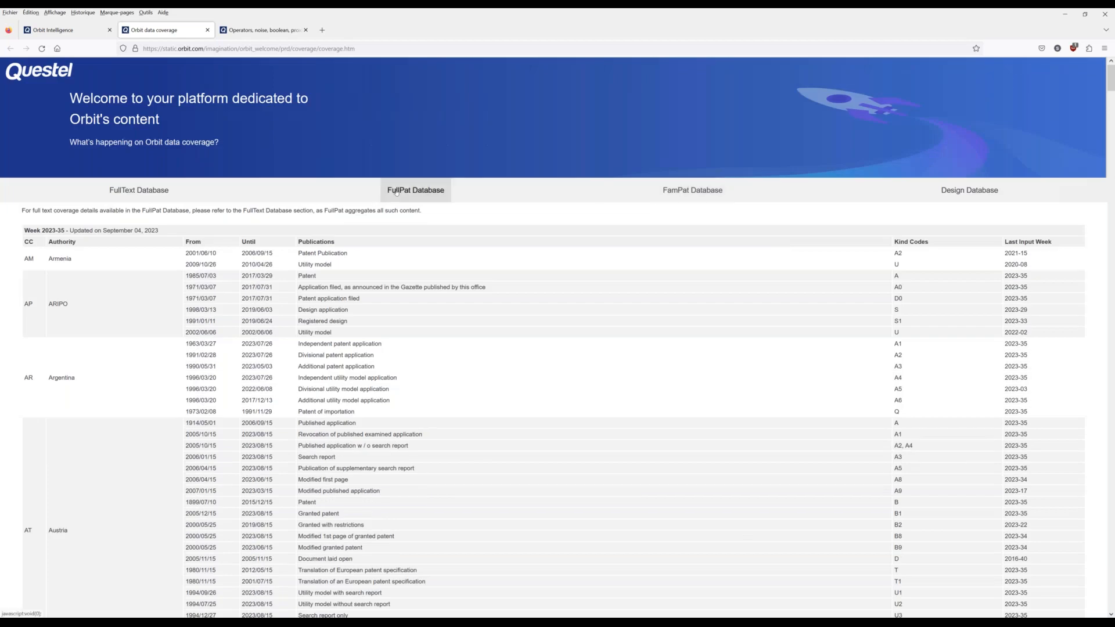
click(132, 191)
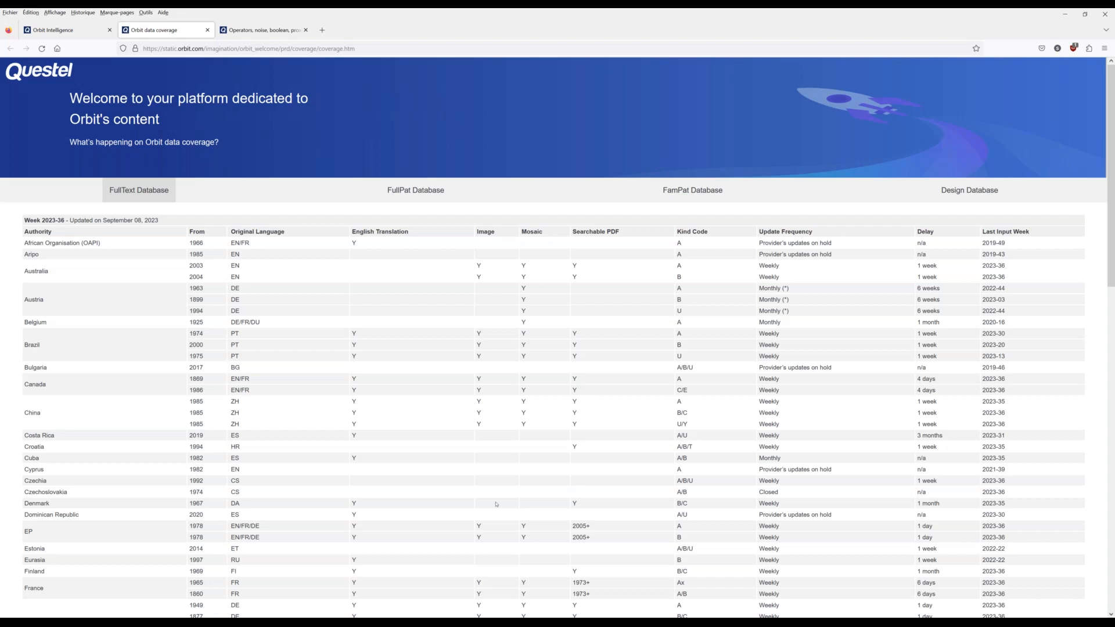
scroll(540, 406, down, 4)
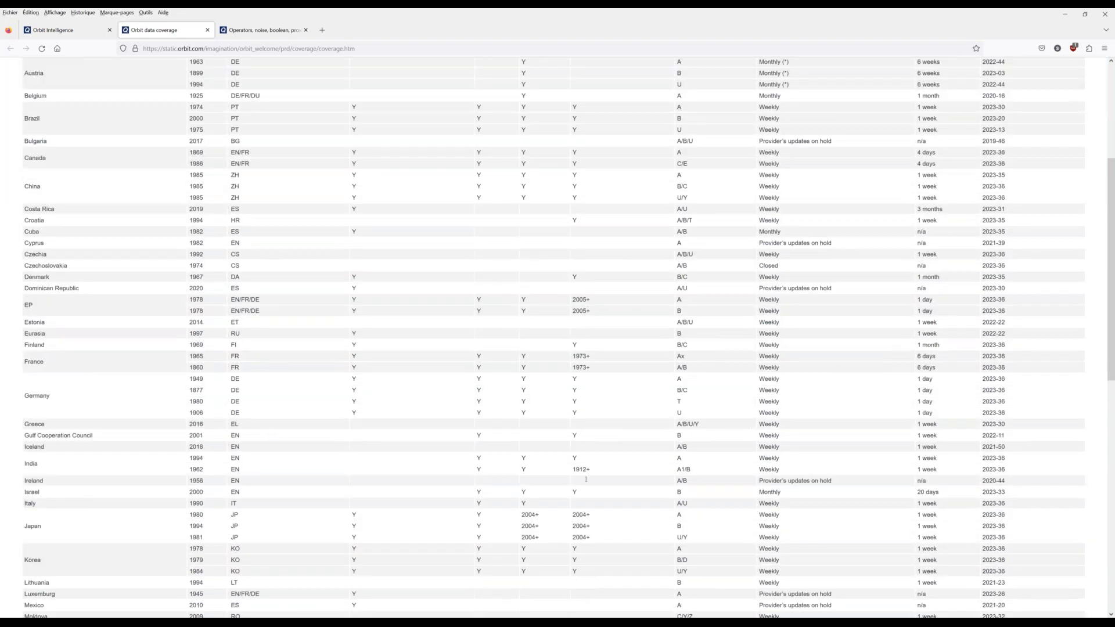
scroll(540, 527, down, 6)
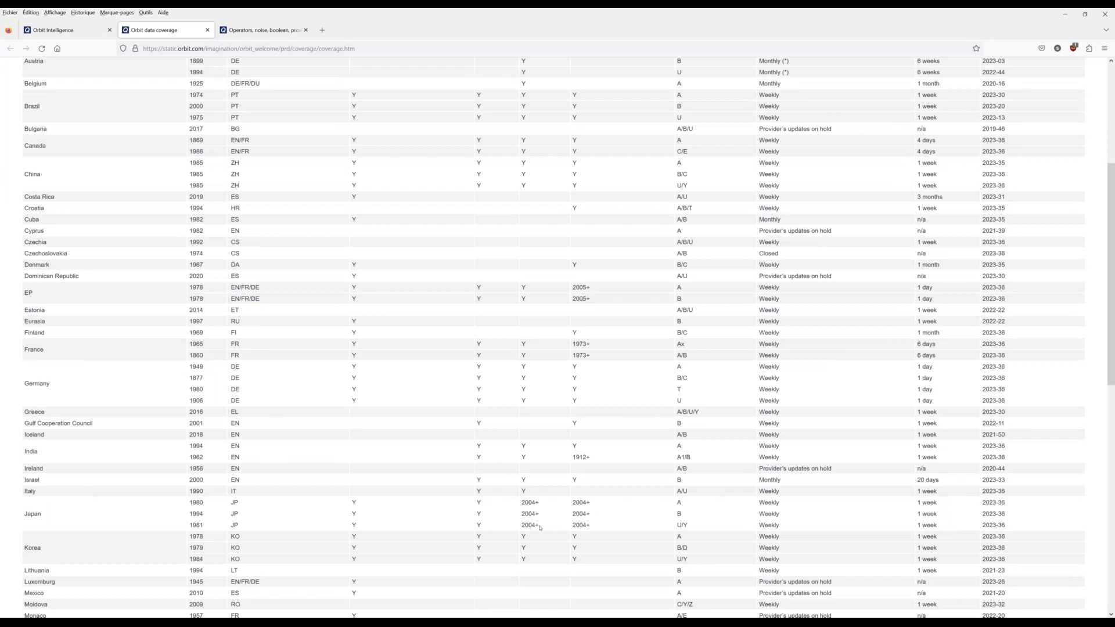
scroll(539, 527, down, 4)
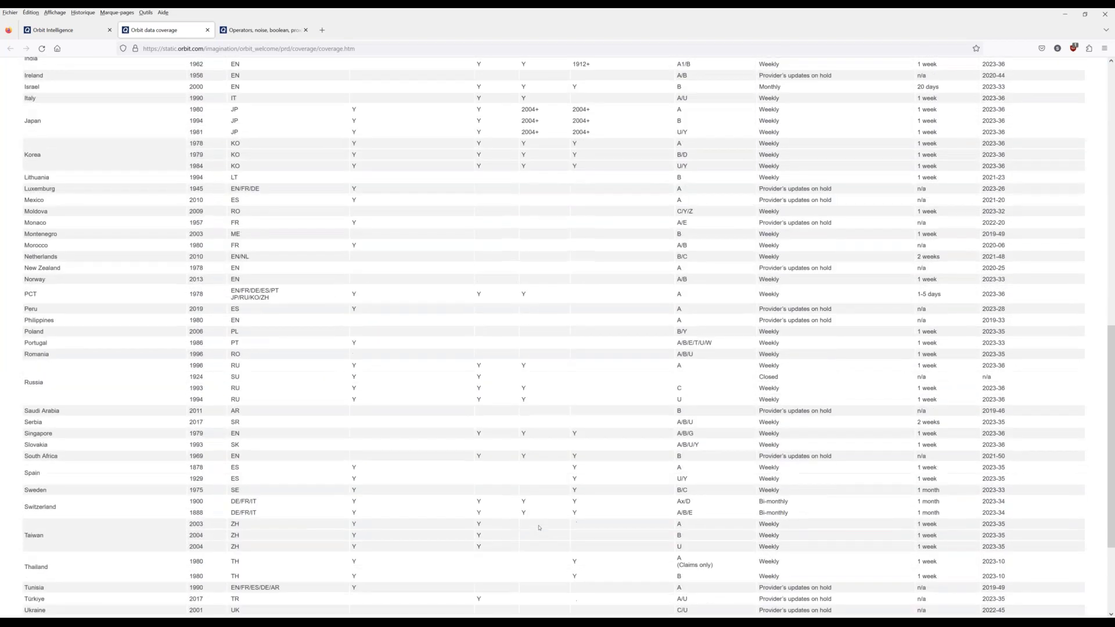
scroll(809, 492, up, 14)
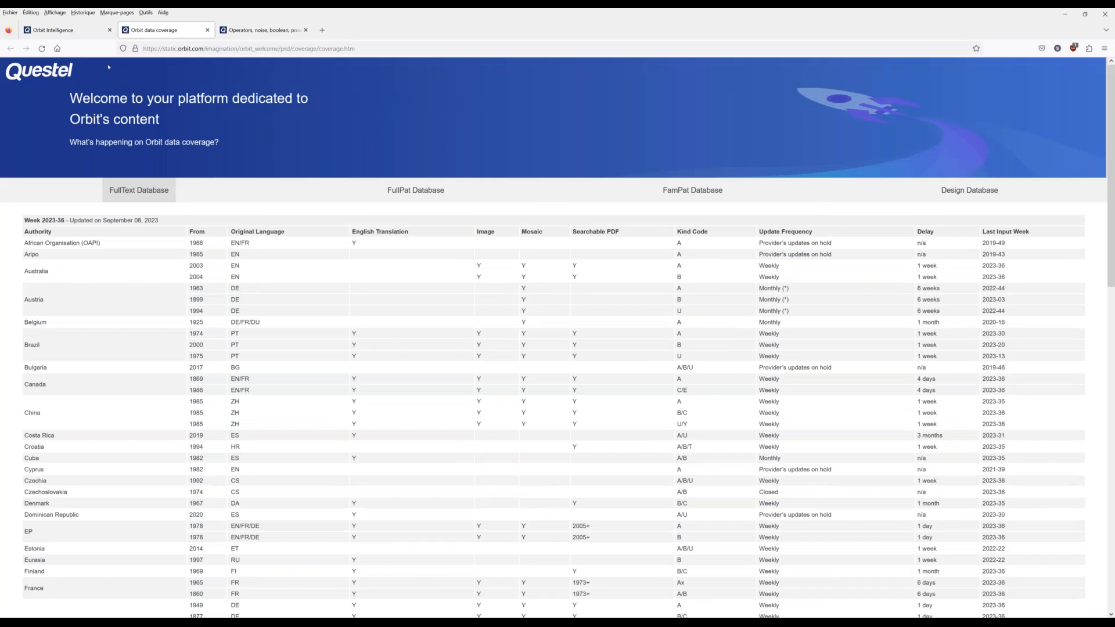
click(207, 30)
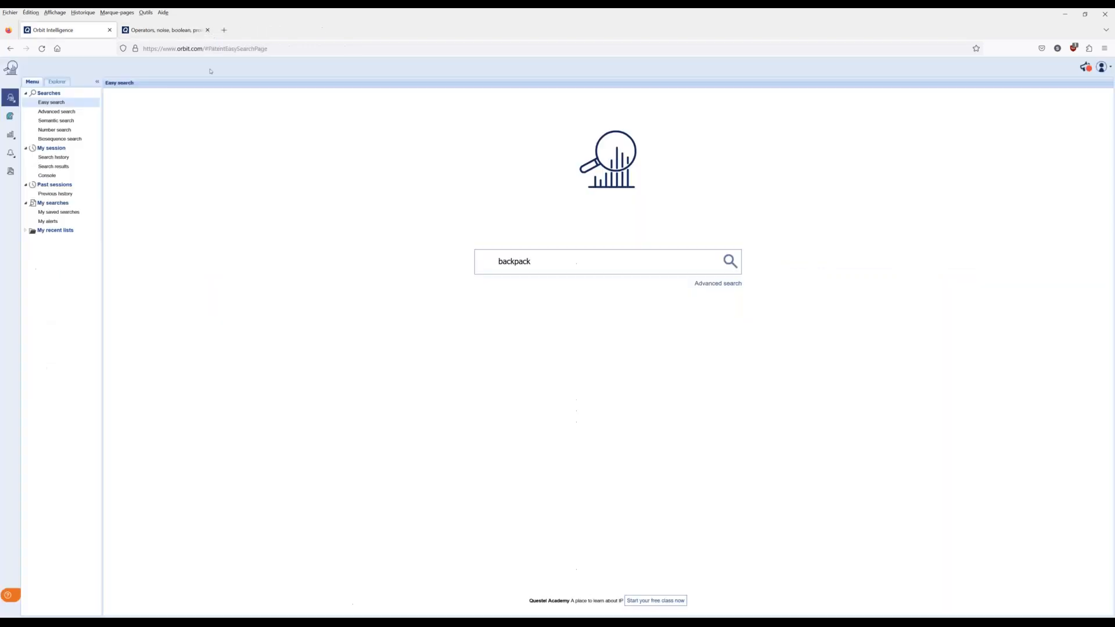
Open the Help Page from the account options, view its Easy Search topic, and close the page.
click(1110, 69)
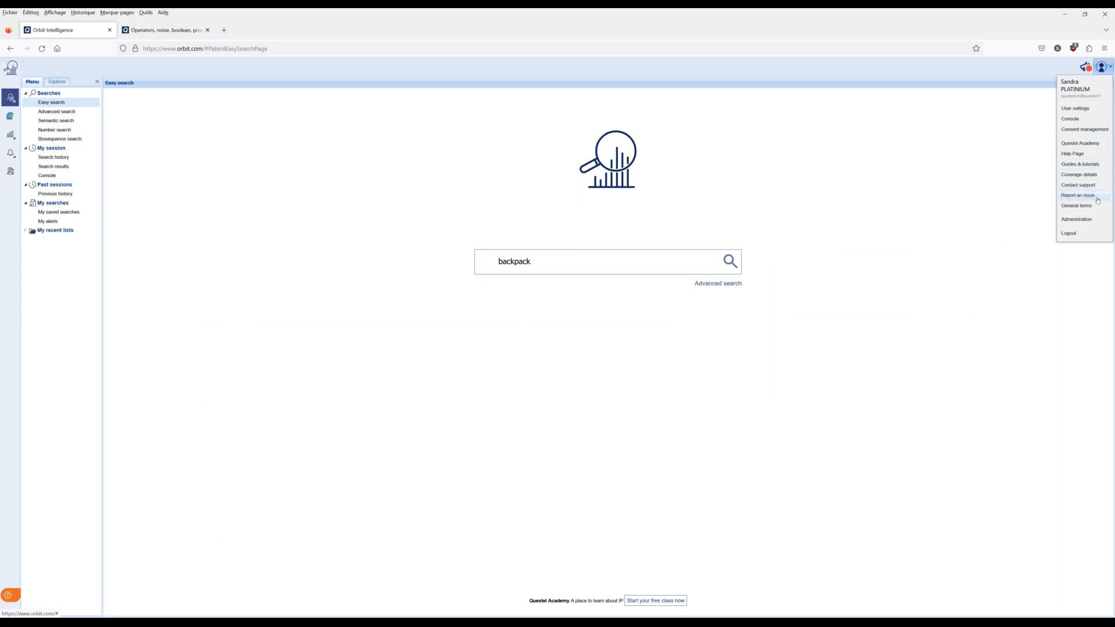
click(1094, 156)
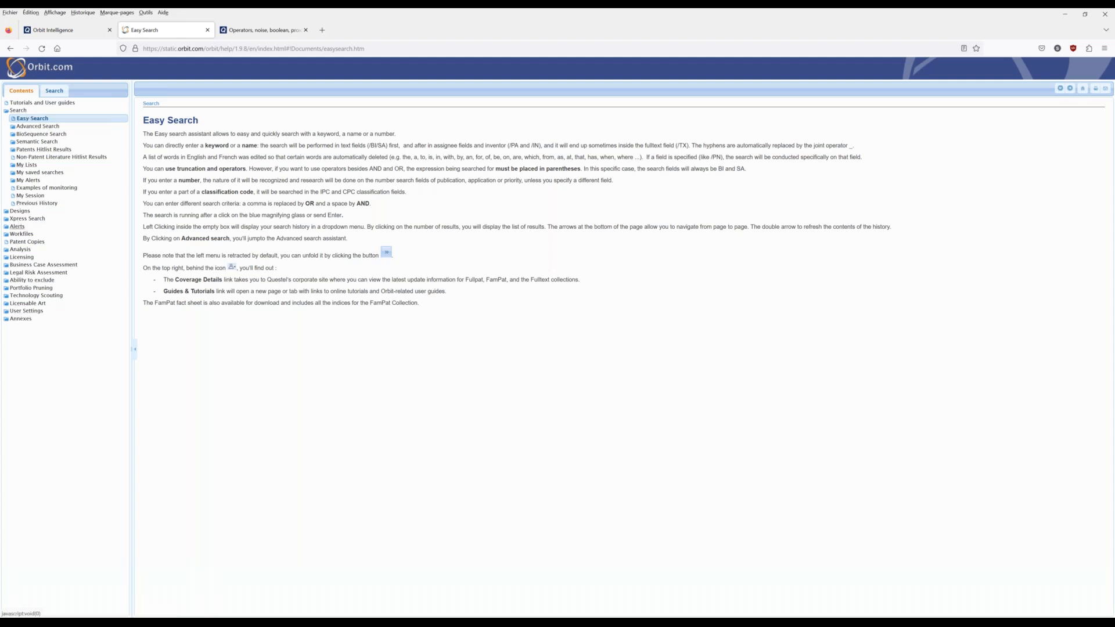
click(208, 31)
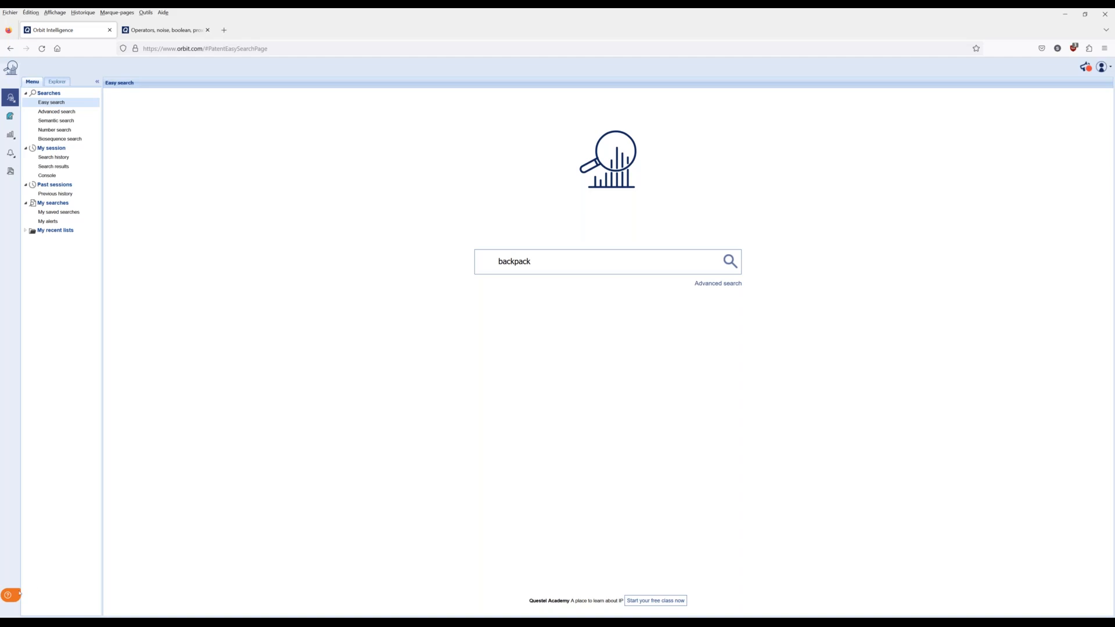
Open the Orbit Intelligence Support widget, view its help search and suggested articles, and close it.
click(12, 596)
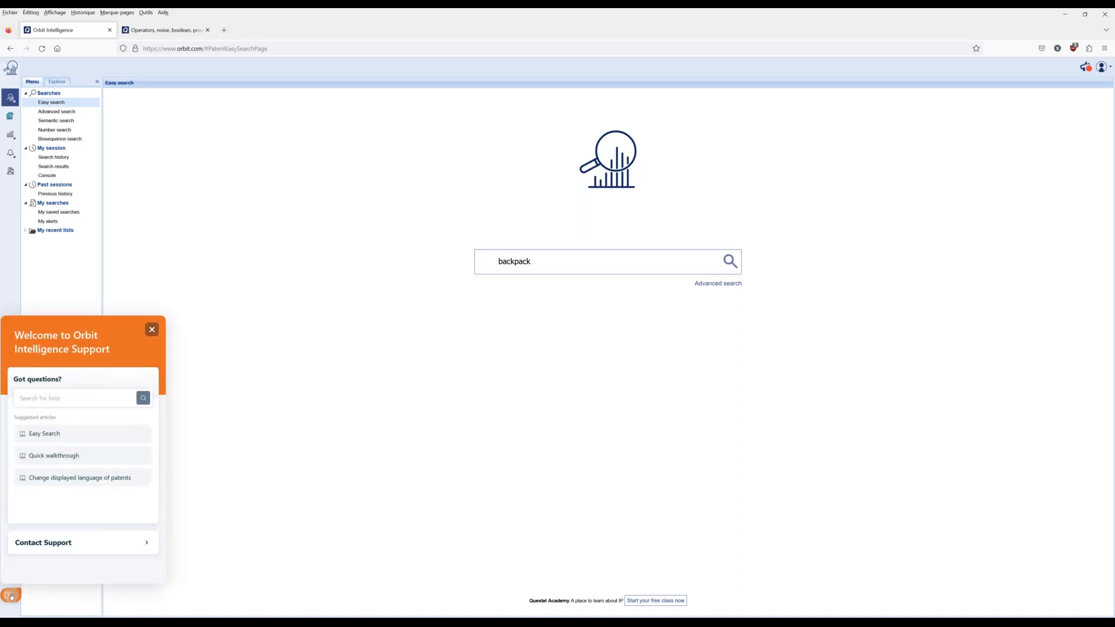
click(97, 400)
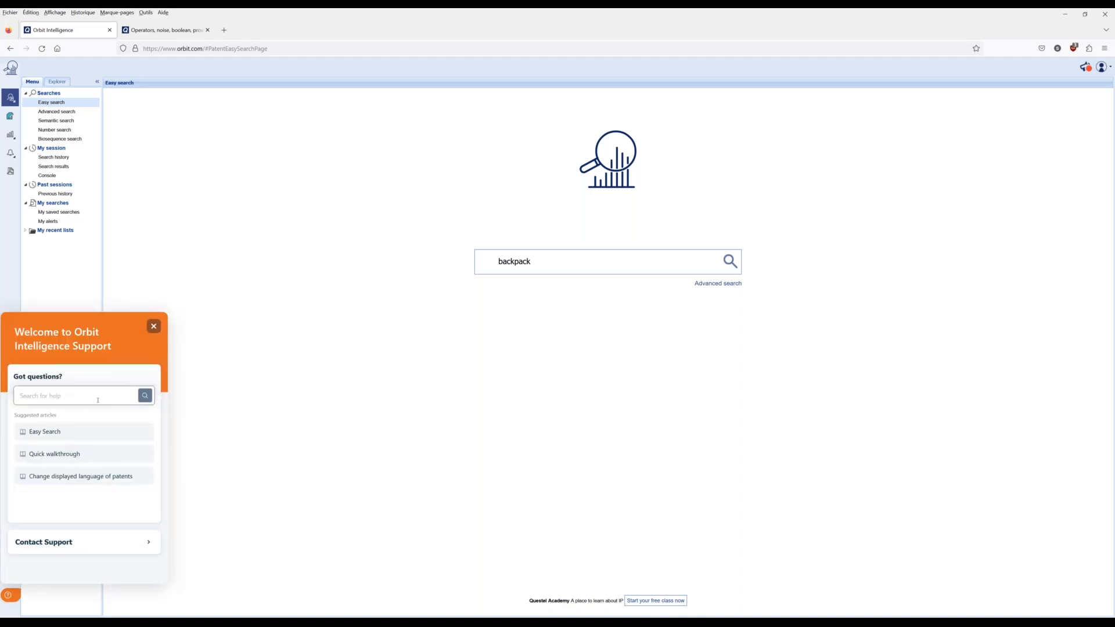
click(72, 398)
click(154, 326)
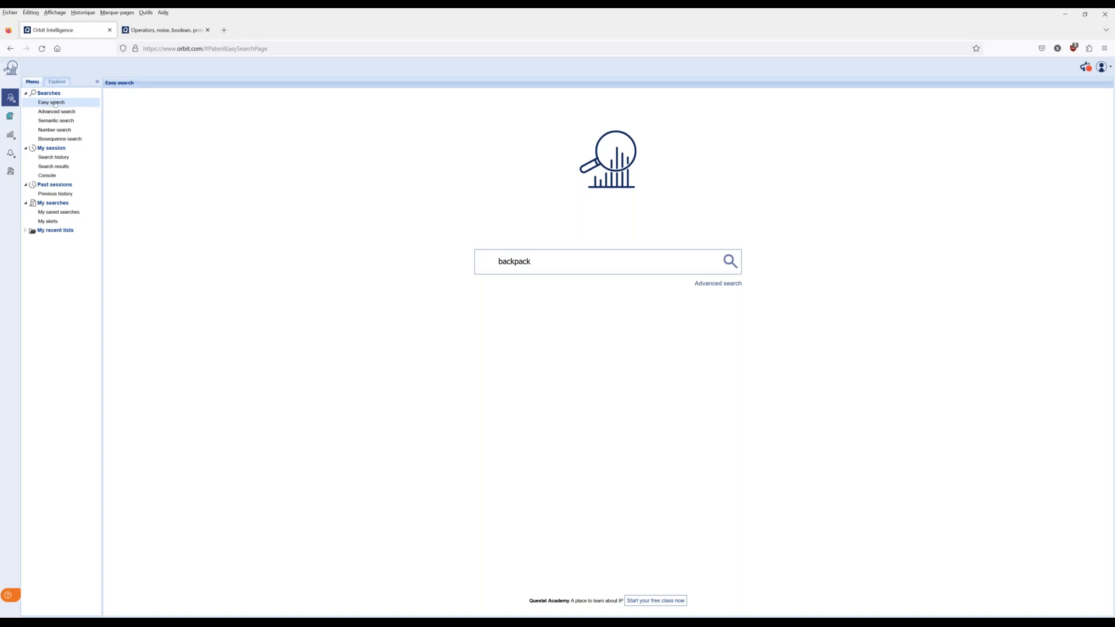
Run the easy search for backpack, expand the Assignee filter, and open the "Backpack and lumbar pad" record.
key(Return)
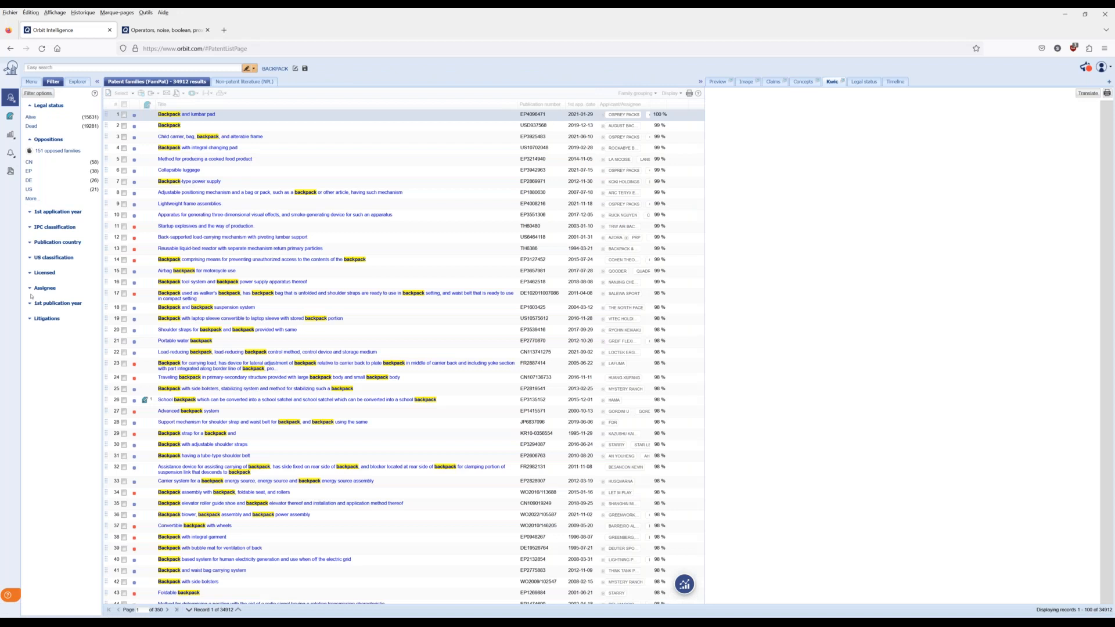
click(30, 290)
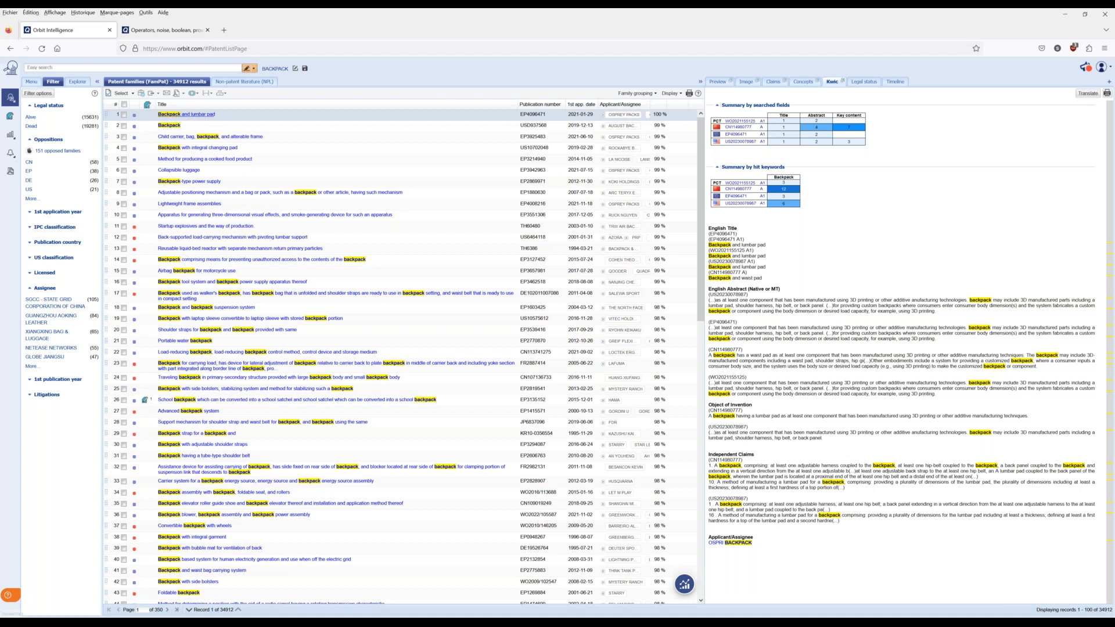
click(186, 115)
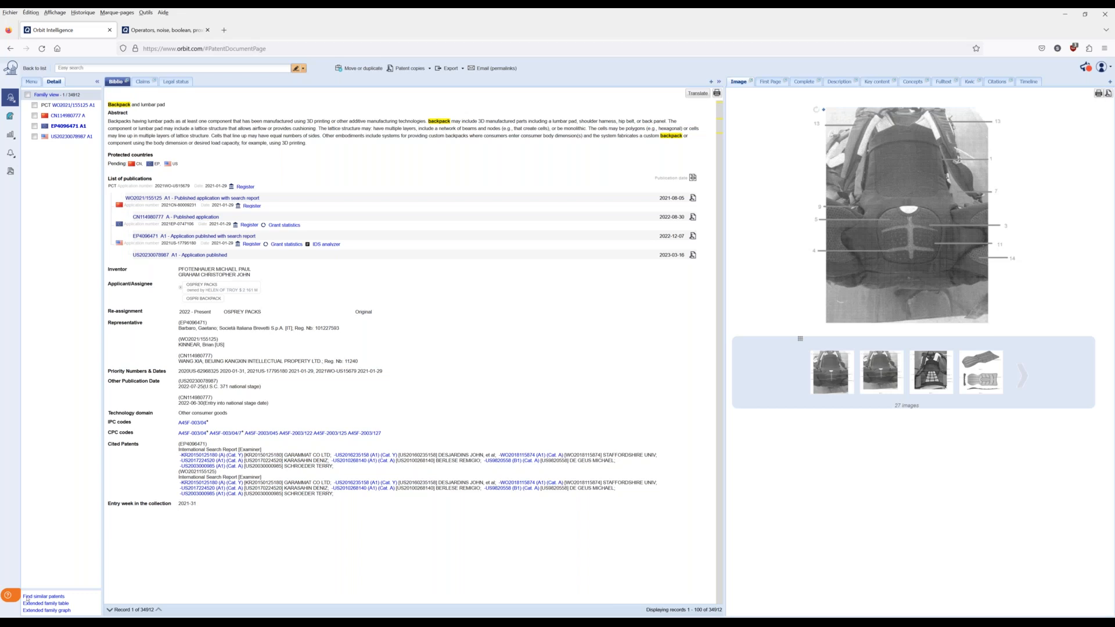
Search the support widget for "fulltext" and open the article on FAMPAT, FULLPAT and FULLTEXT differences as a full page.
click(9, 595)
click(107, 398)
text(fulltext)
key(Return)
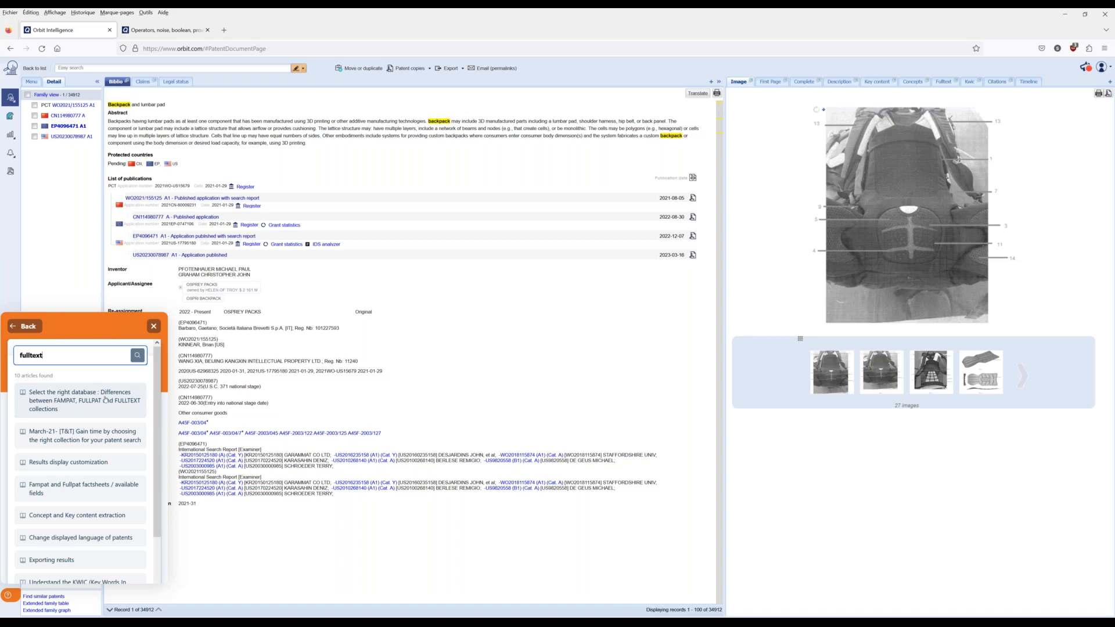
click(105, 400)
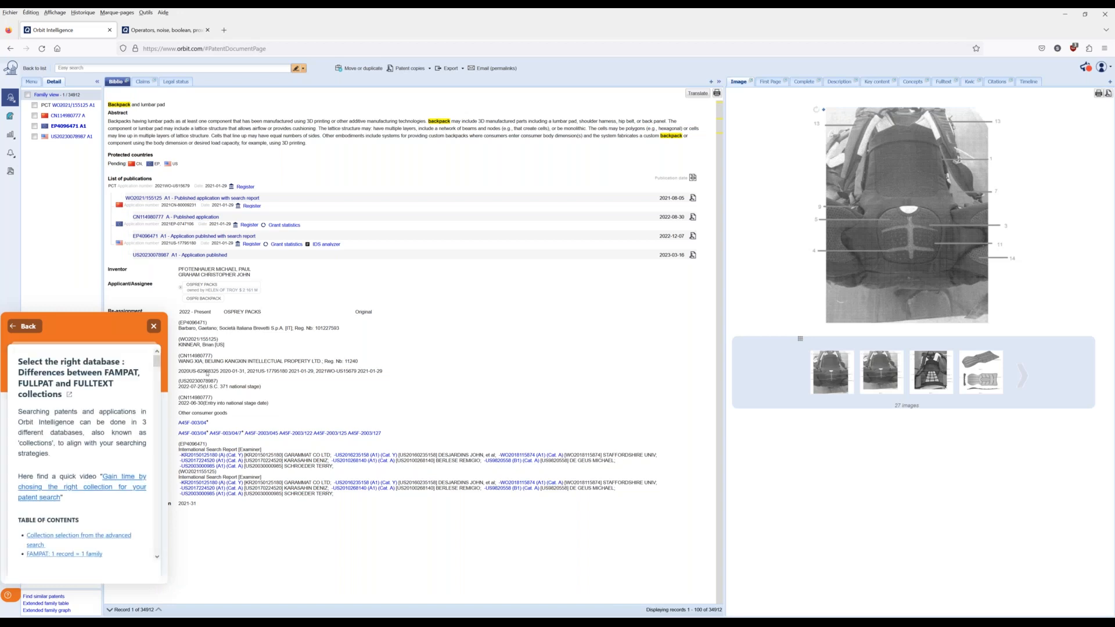
click(71, 394)
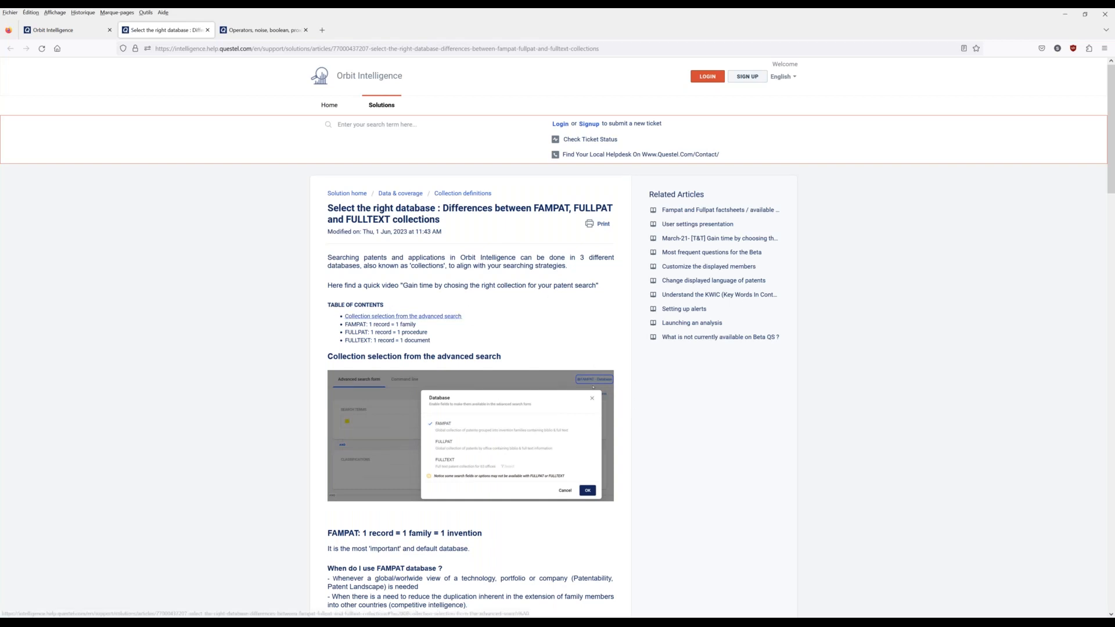
Read when to use the FAMPAT, FULLPAT and FULLTEXT collections and how each is structured, and close the article page.
scroll(451, 315, down, 3)
scroll(448, 202, down, 2)
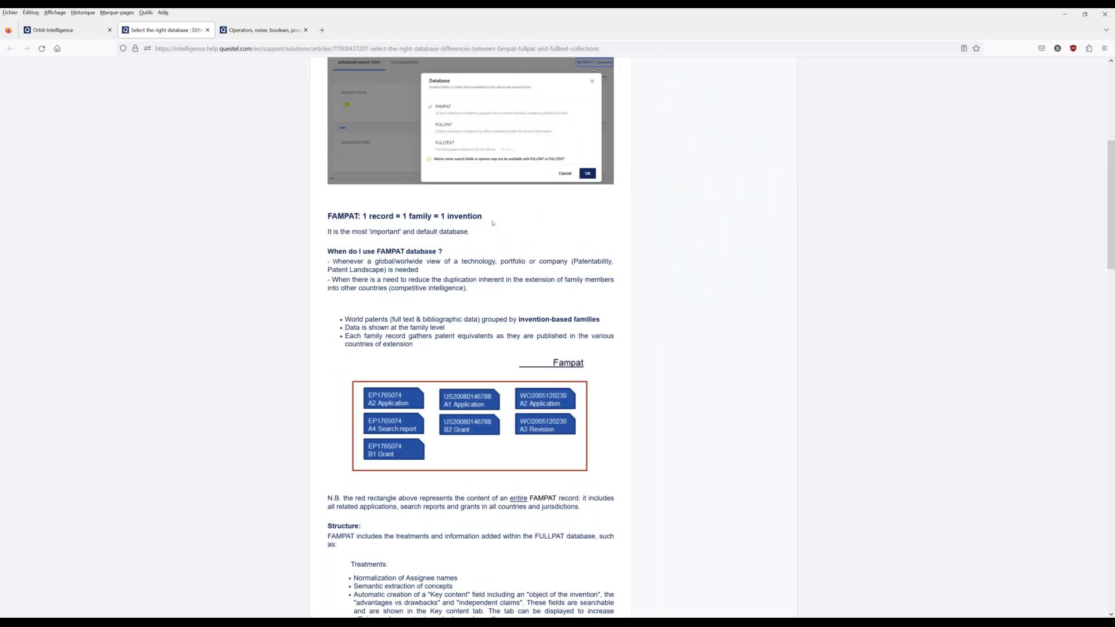
scroll(516, 409, down, 10)
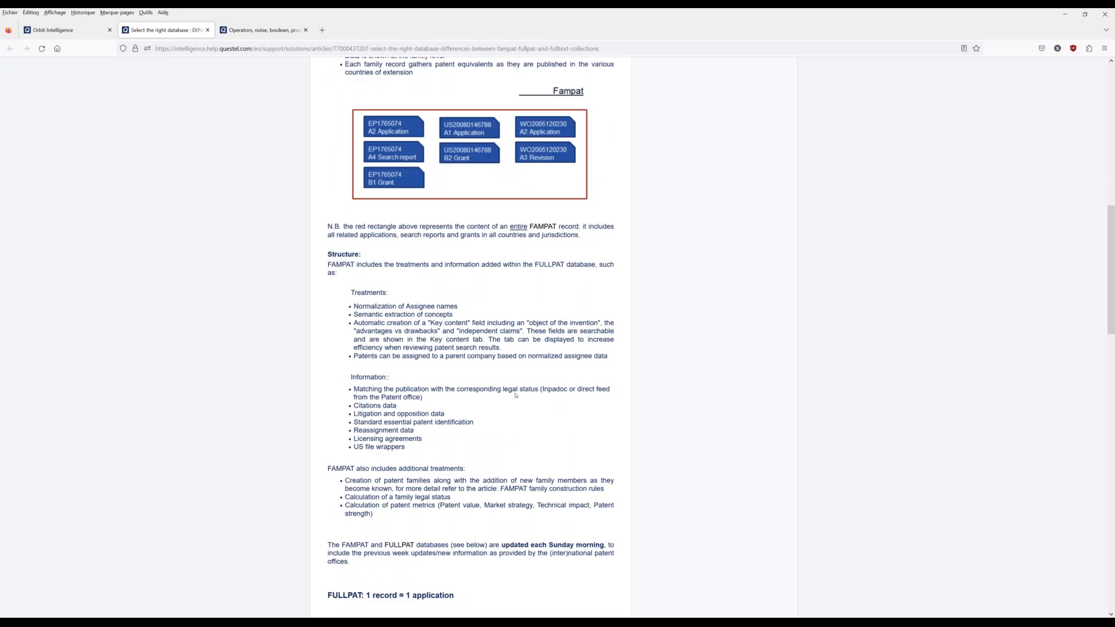
scroll(372, 201, down, 2)
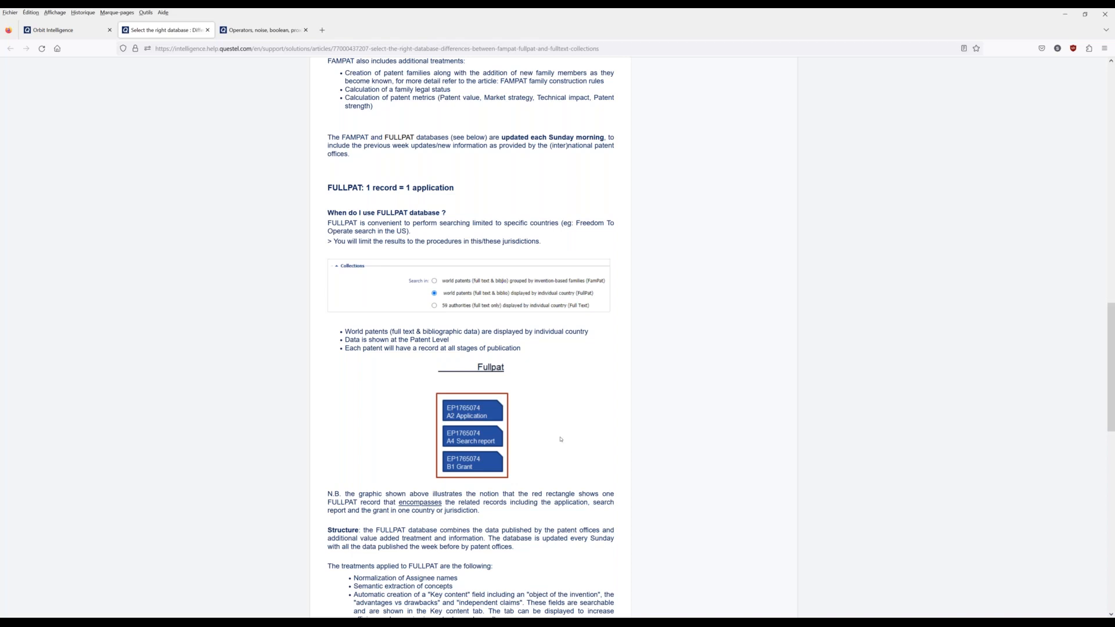
scroll(561, 440, down, 8)
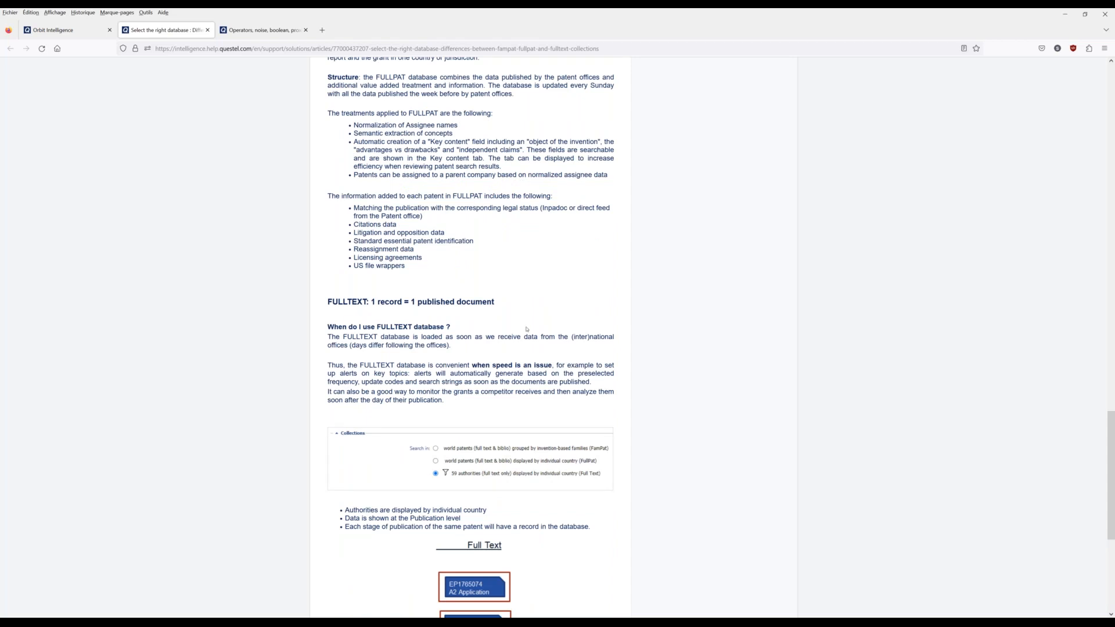
scroll(526, 329, down, 3)
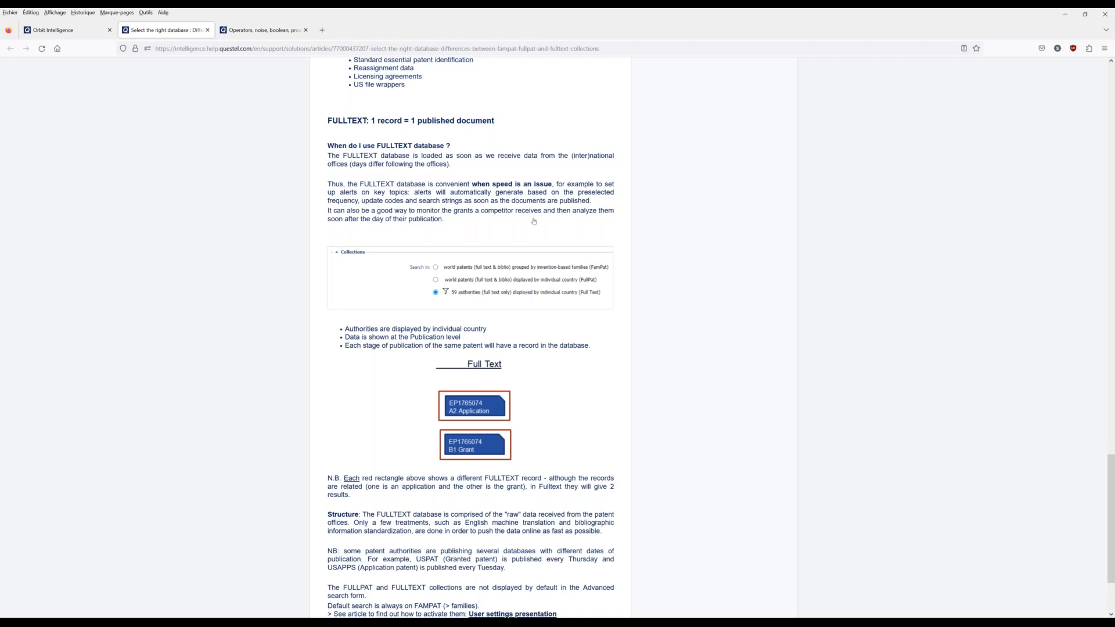
scroll(535, 392, down, 3)
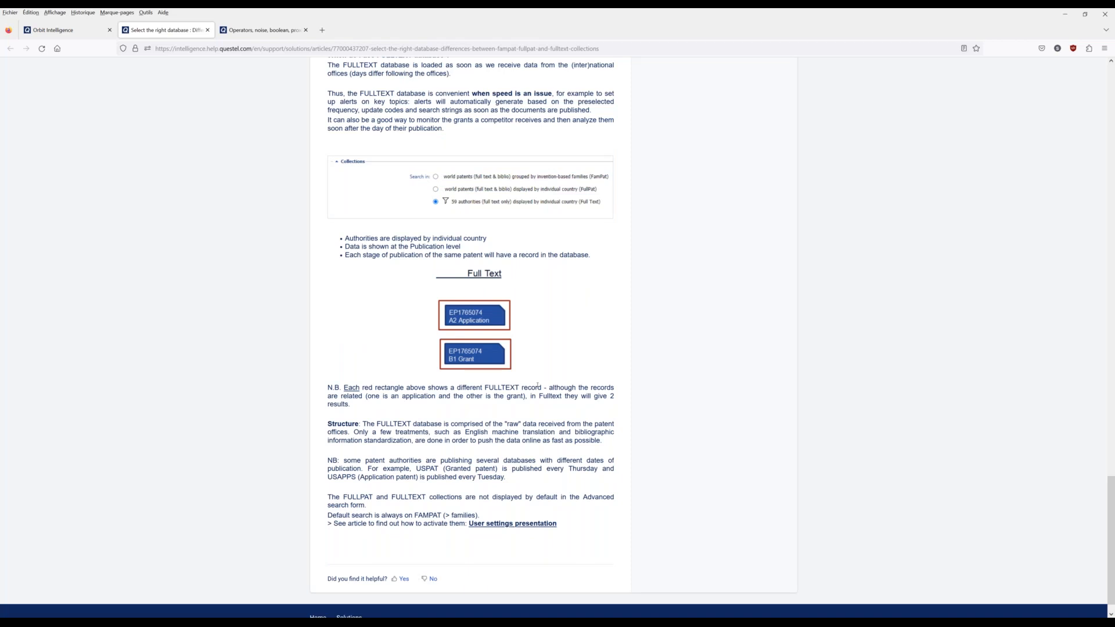
scroll(537, 386, up, 2)
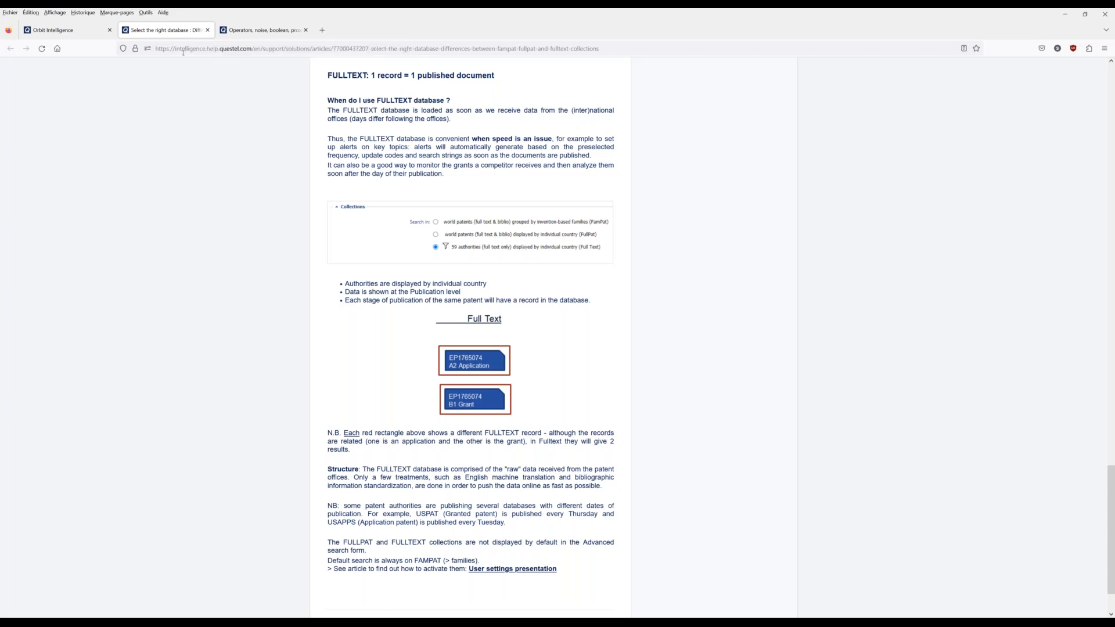
click(208, 31)
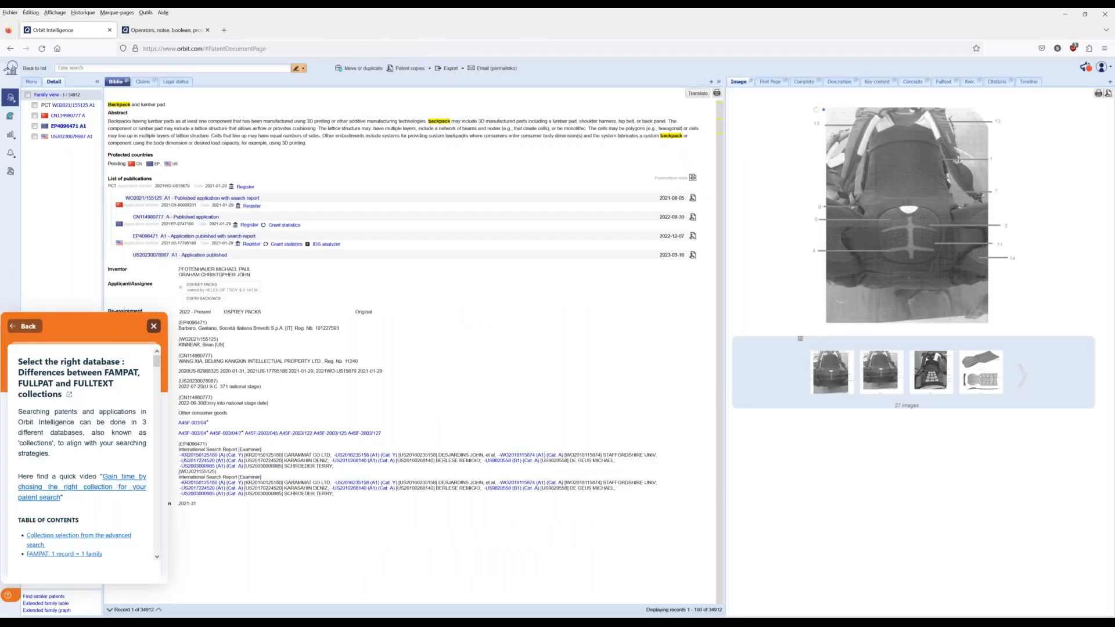
Close the support widget and open the current session's search history.
click(153, 324)
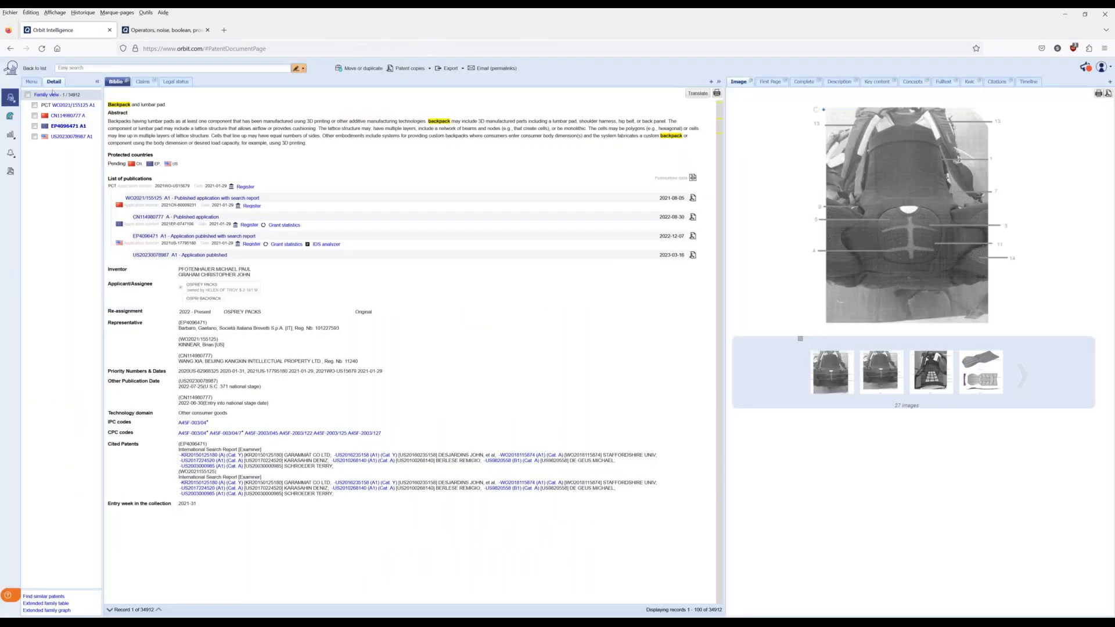
click(32, 82)
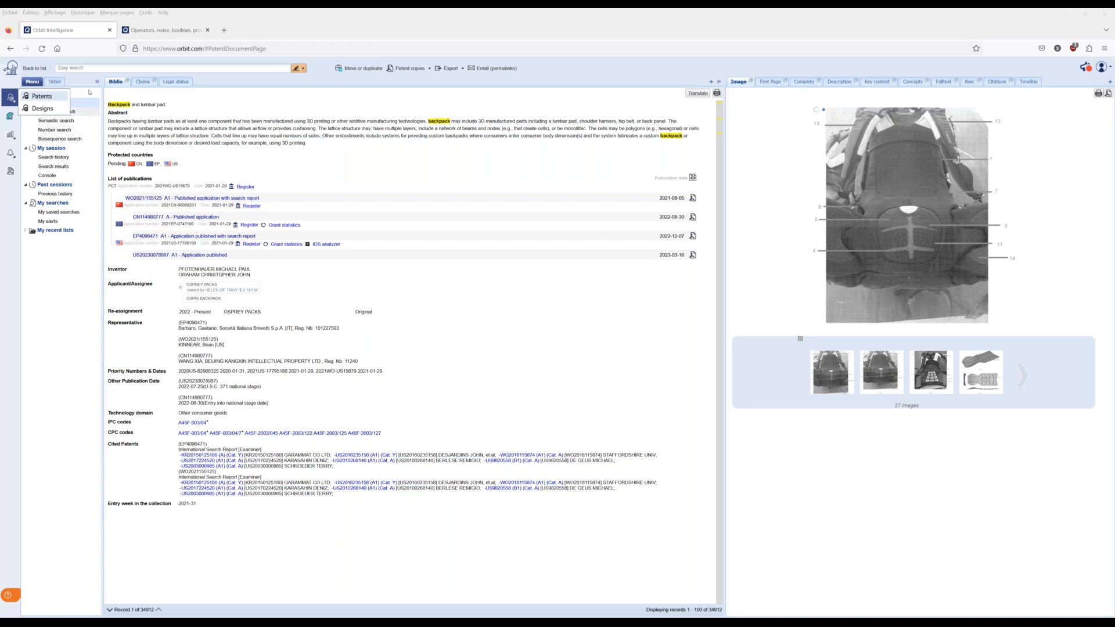
click(120, 149)
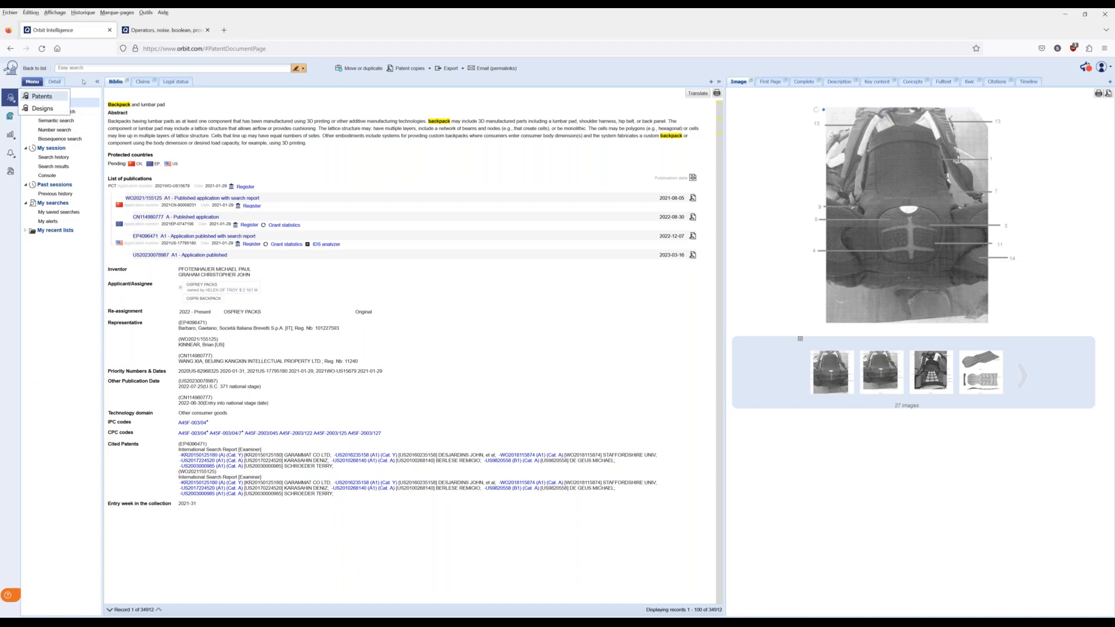
click(53, 157)
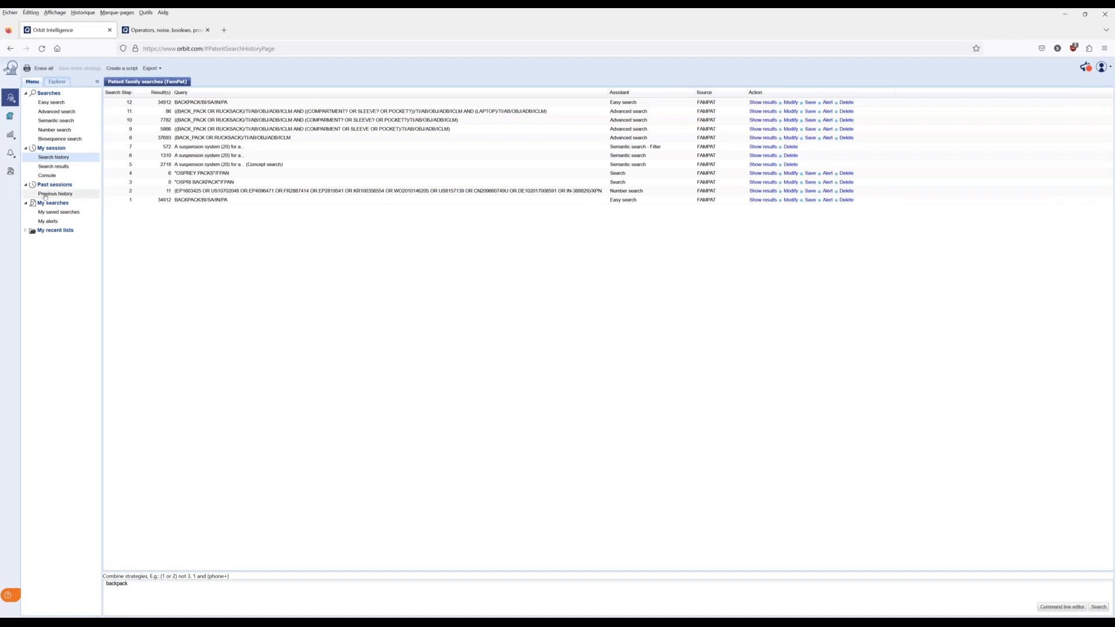
Open the previous history of past sessions and view its date restriction options.
click(45, 195)
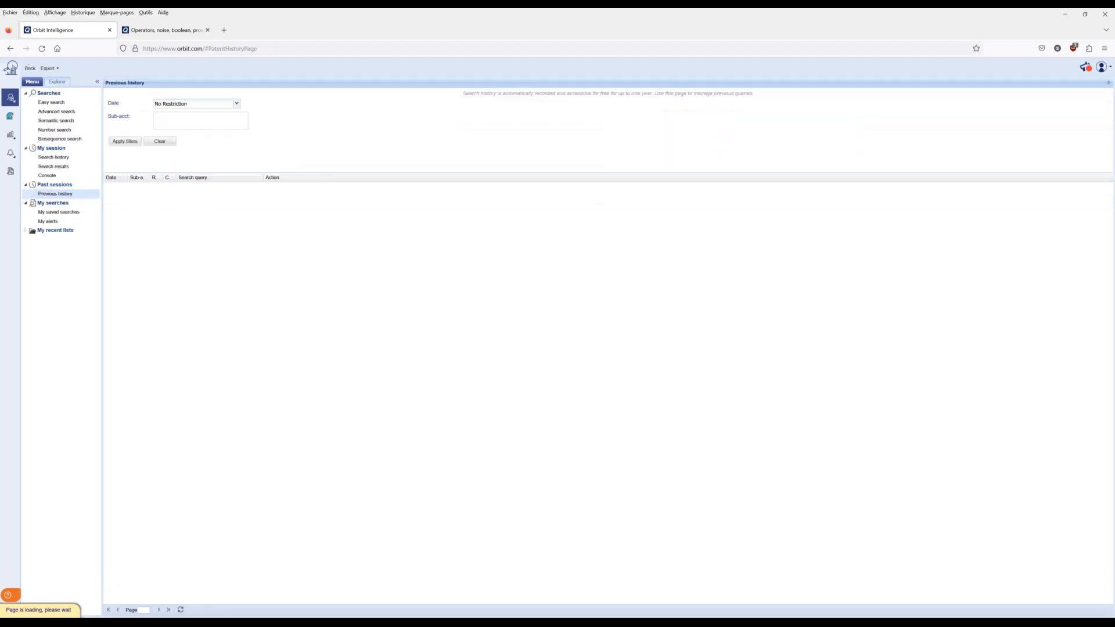
click(236, 104)
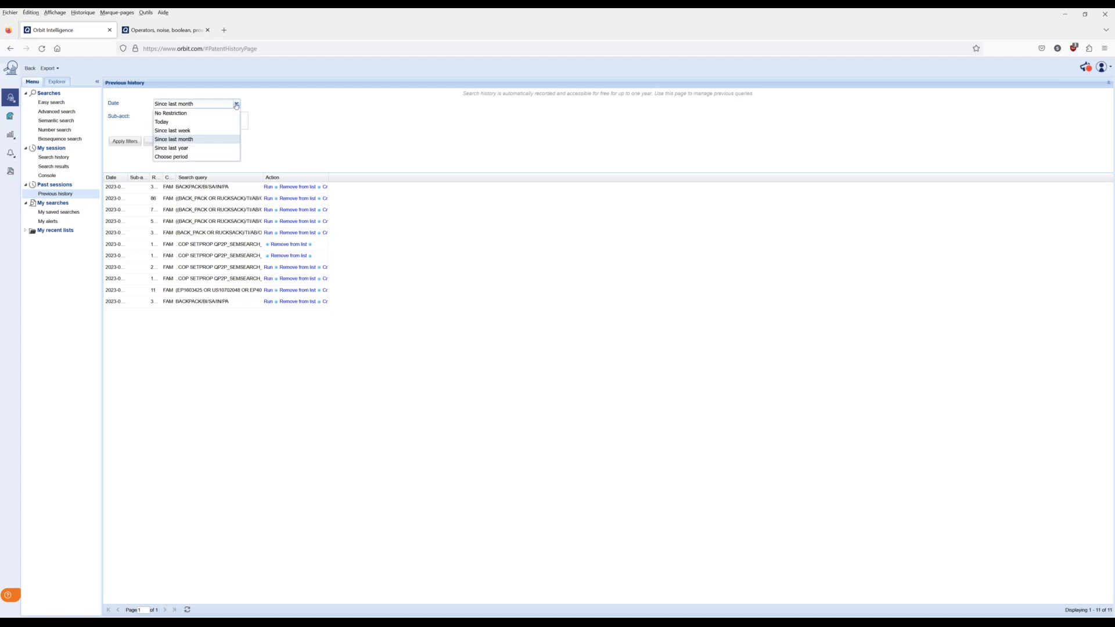
click(279, 103)
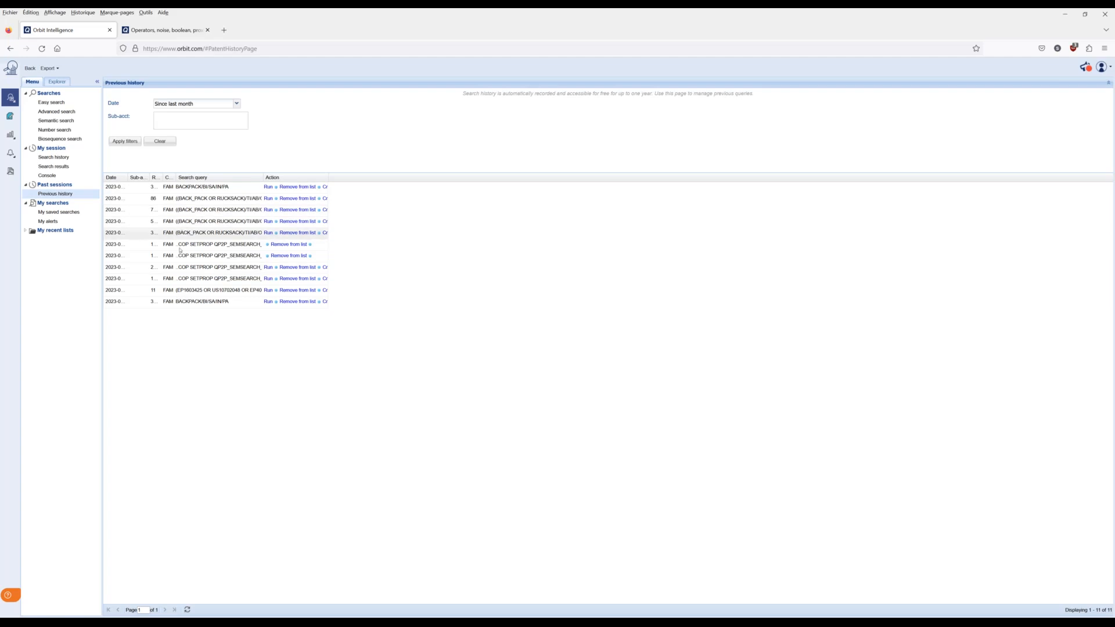
In the session's search history, load the step 12 query for modification, extend it to BACKPACK/BI/SA/IN/PA OR 4, and run it.
click(54, 157)
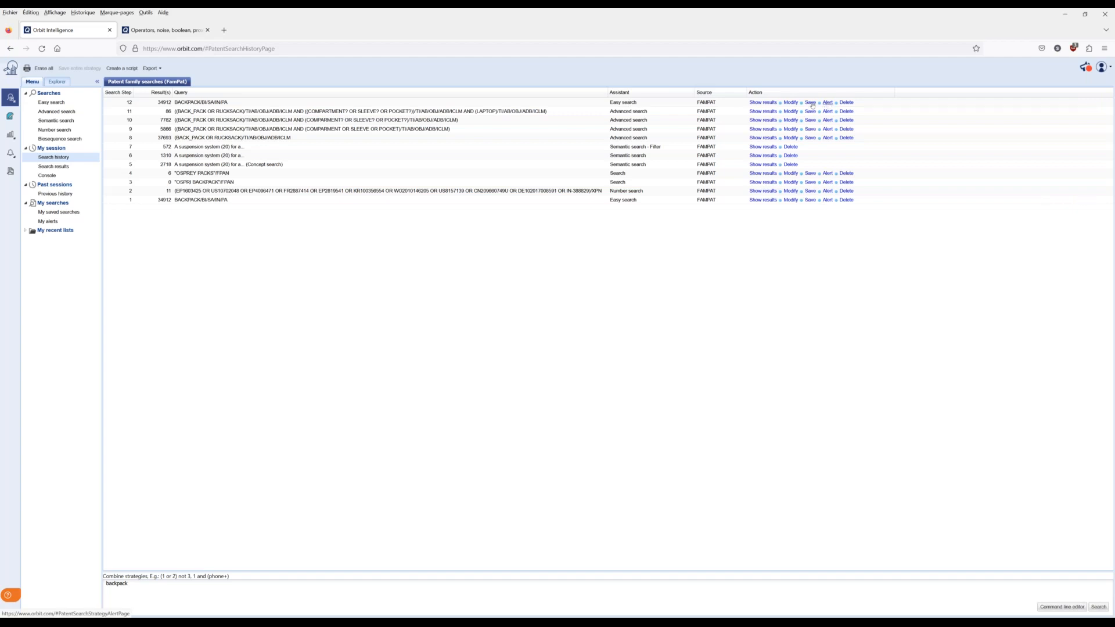
click(790, 104)
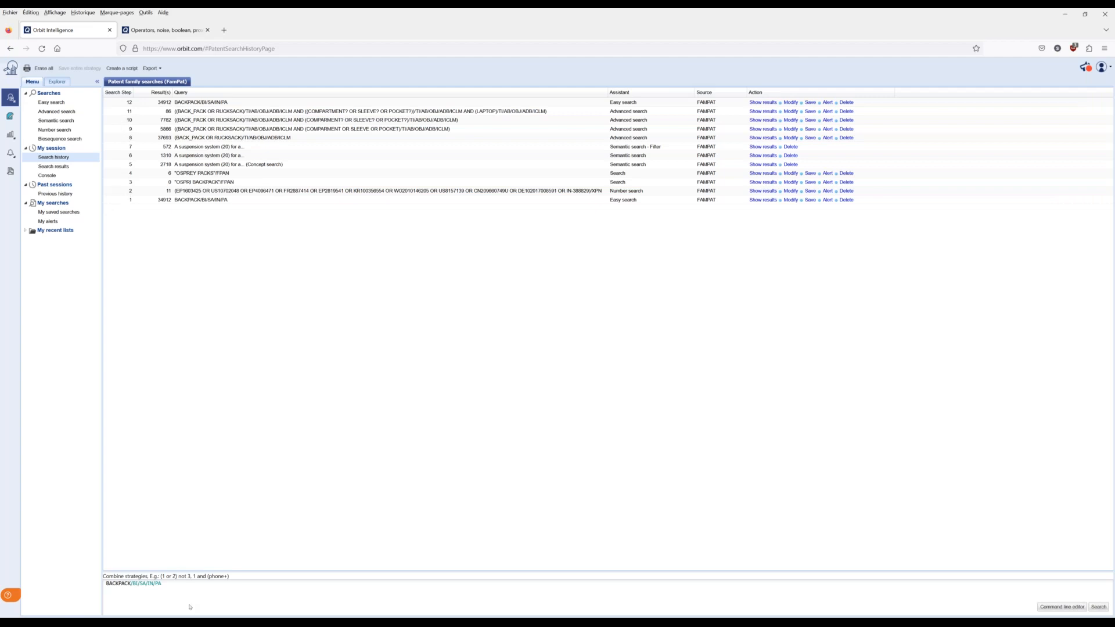
click(174, 592)
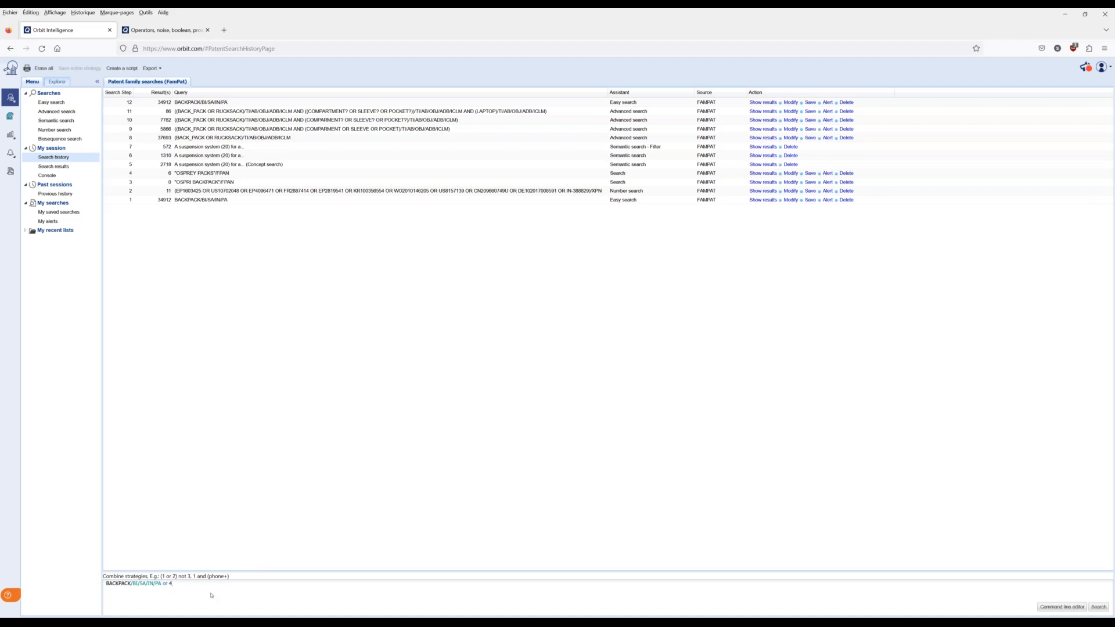
key(Return)
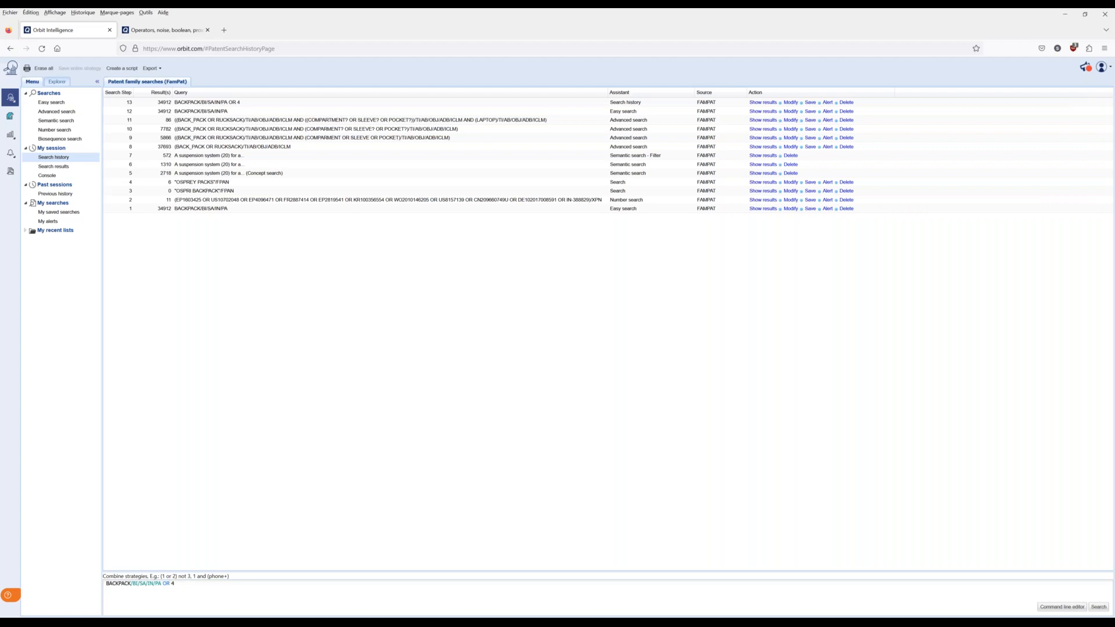
Change the combined query to BACKPACK/BI/SA/IN/PA NOT 11, run it, and clear the strategy field.
key(BackSpace)
key(BackSpace)
text(not)
key(Return)
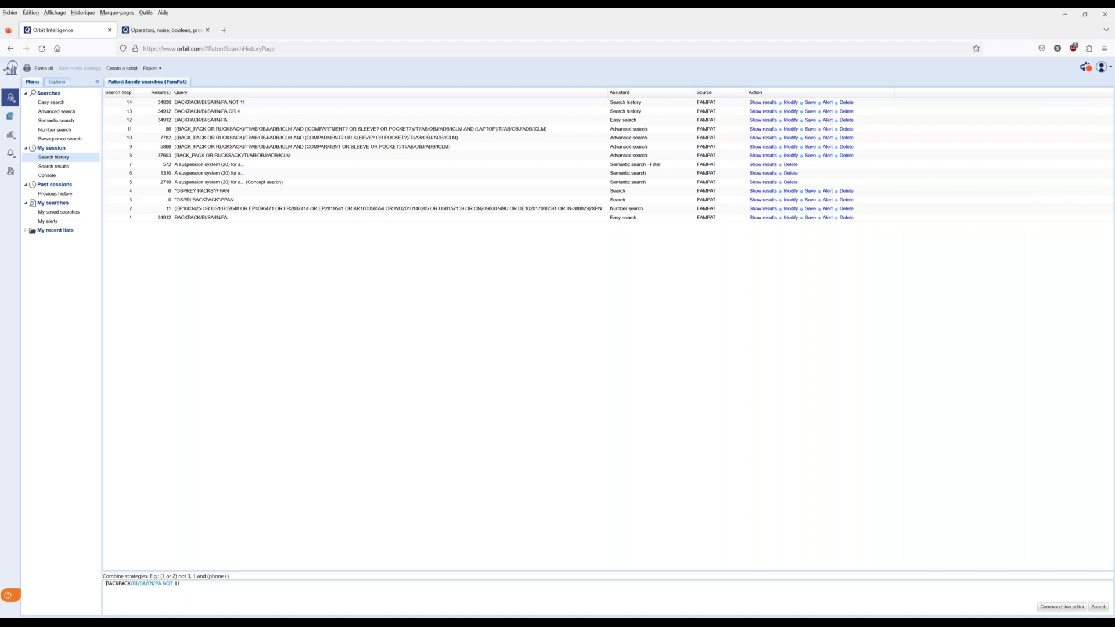
drag(182, 583, 106, 584)
key(Delete)
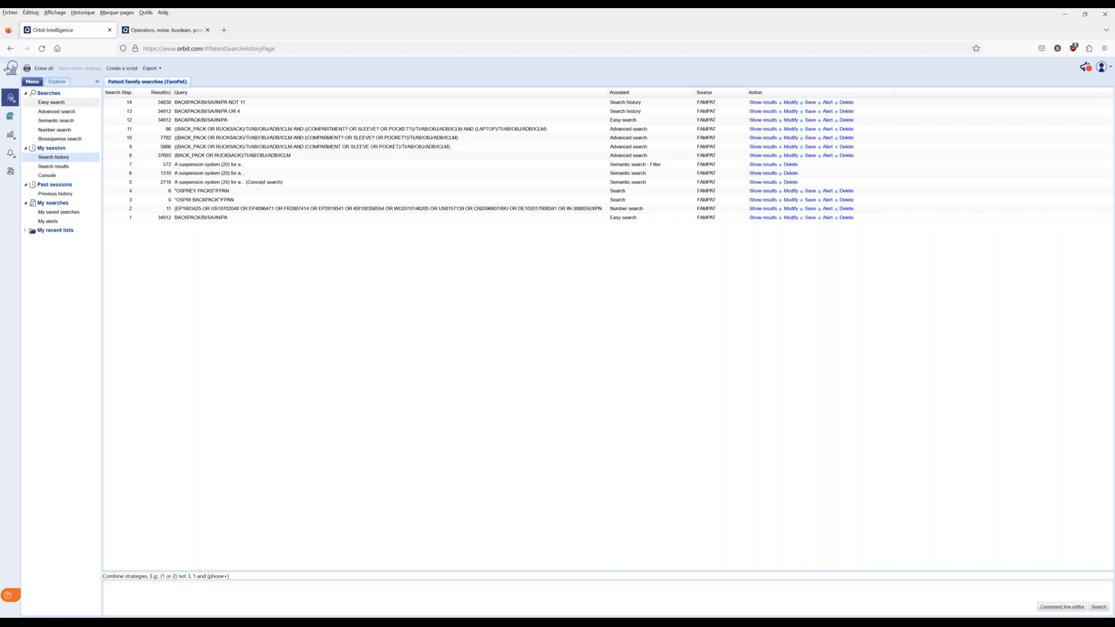
View the easy search page and the advanced search form.
click(52, 102)
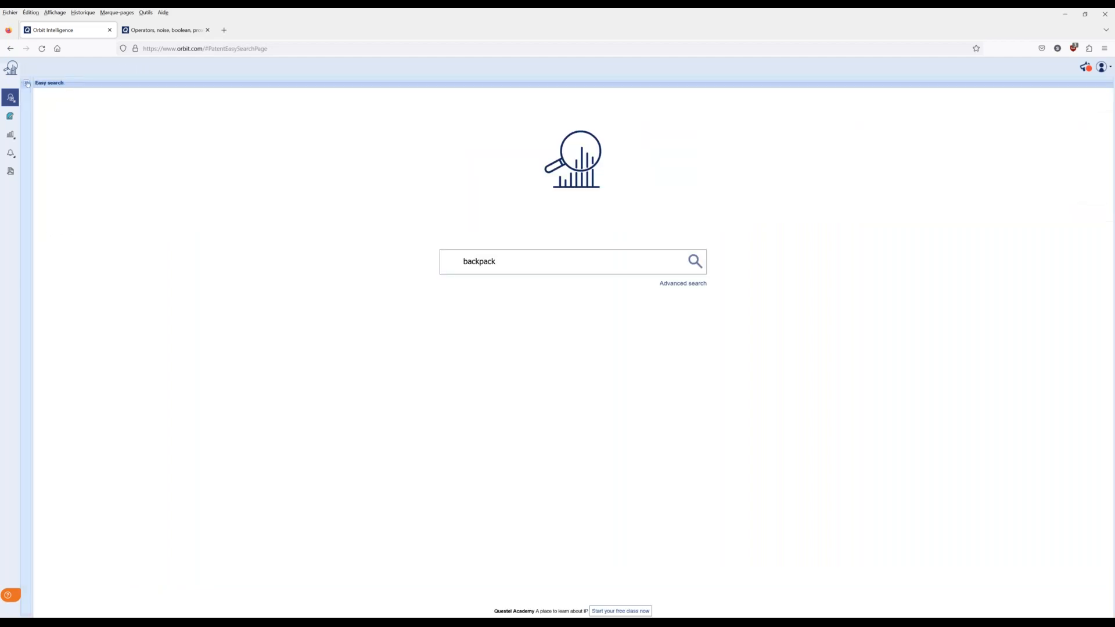
click(26, 83)
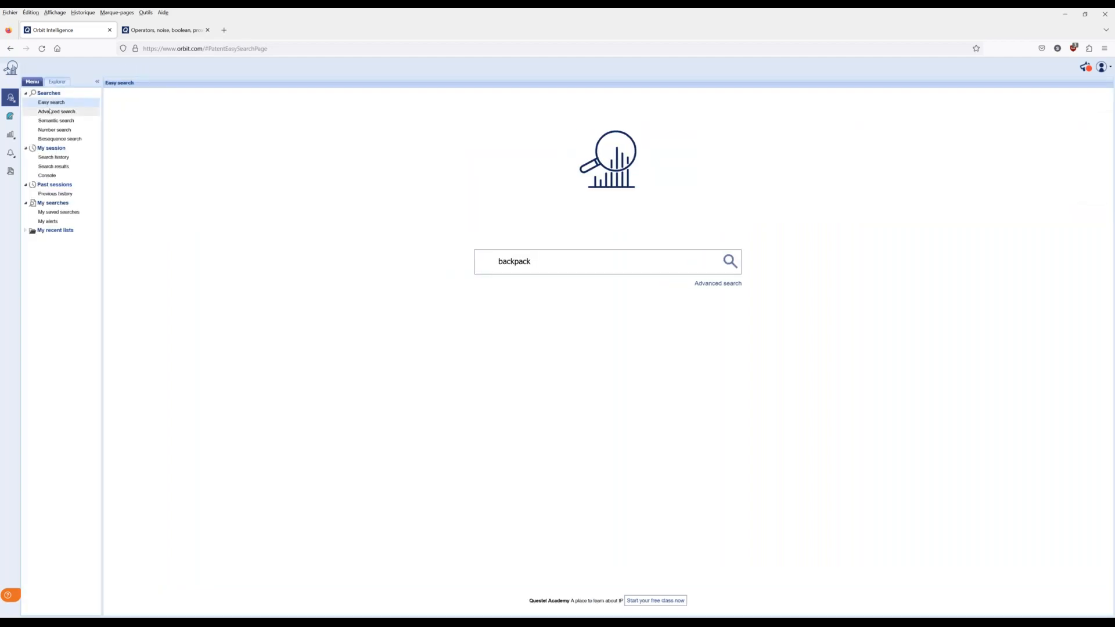
click(51, 111)
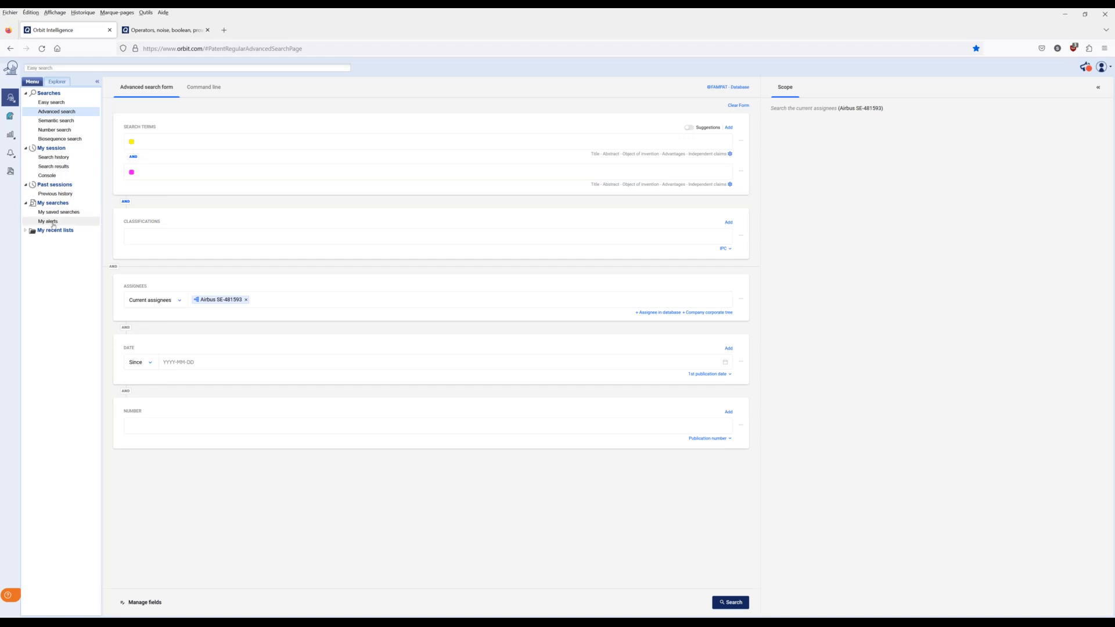
Show the results of BACKPACK/BI/SA/IN/PA NOT 11 from the search history, and expand all portfolio folders in the explorer.
click(62, 158)
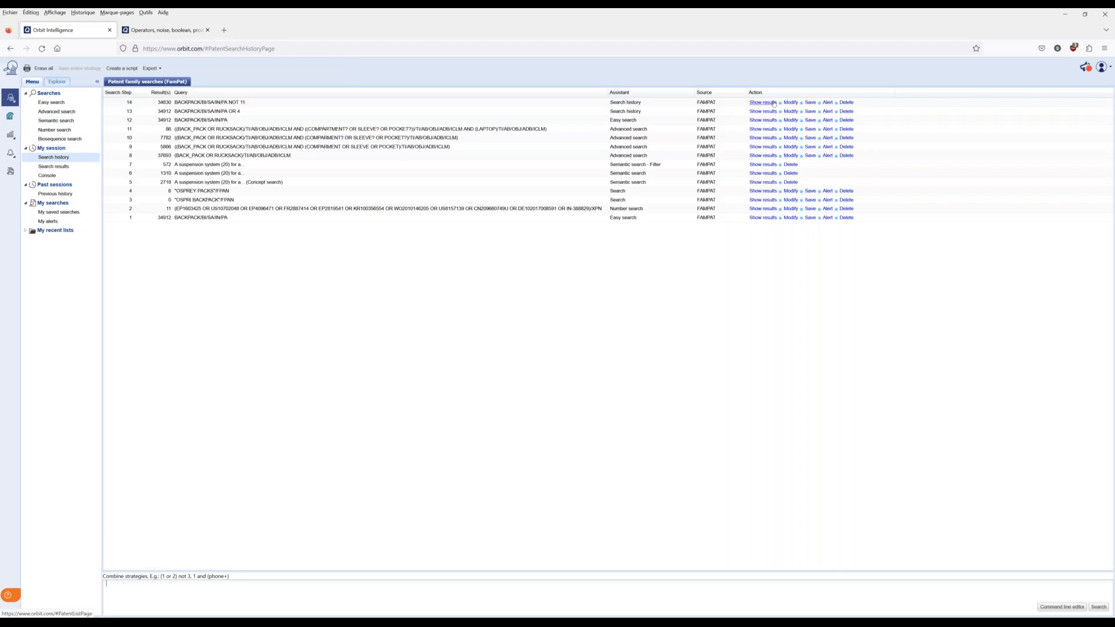
click(773, 104)
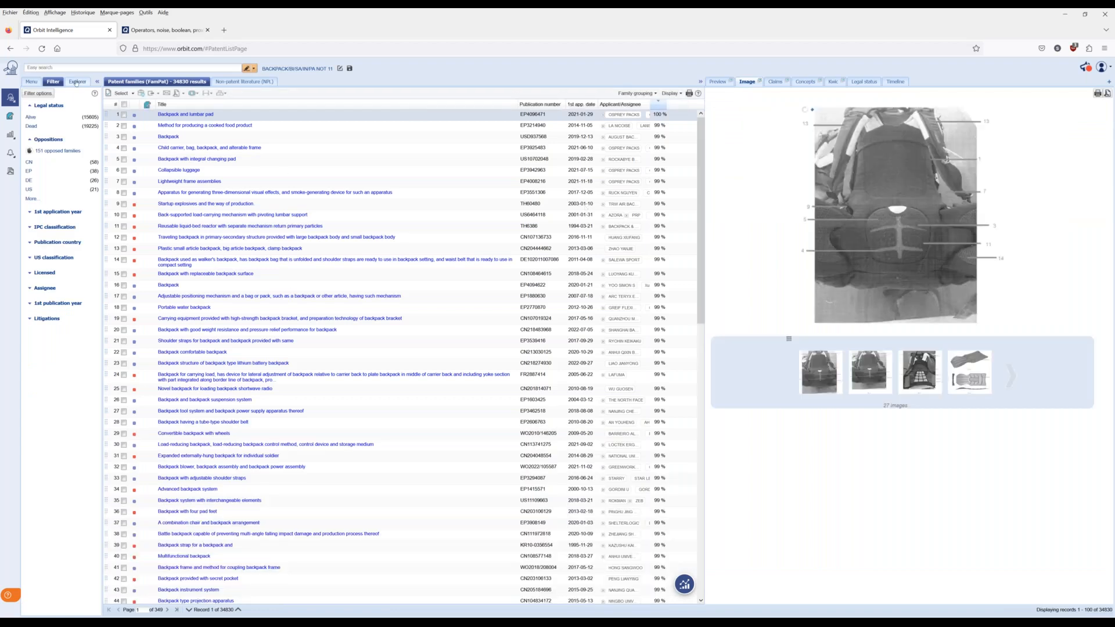
click(31, 82)
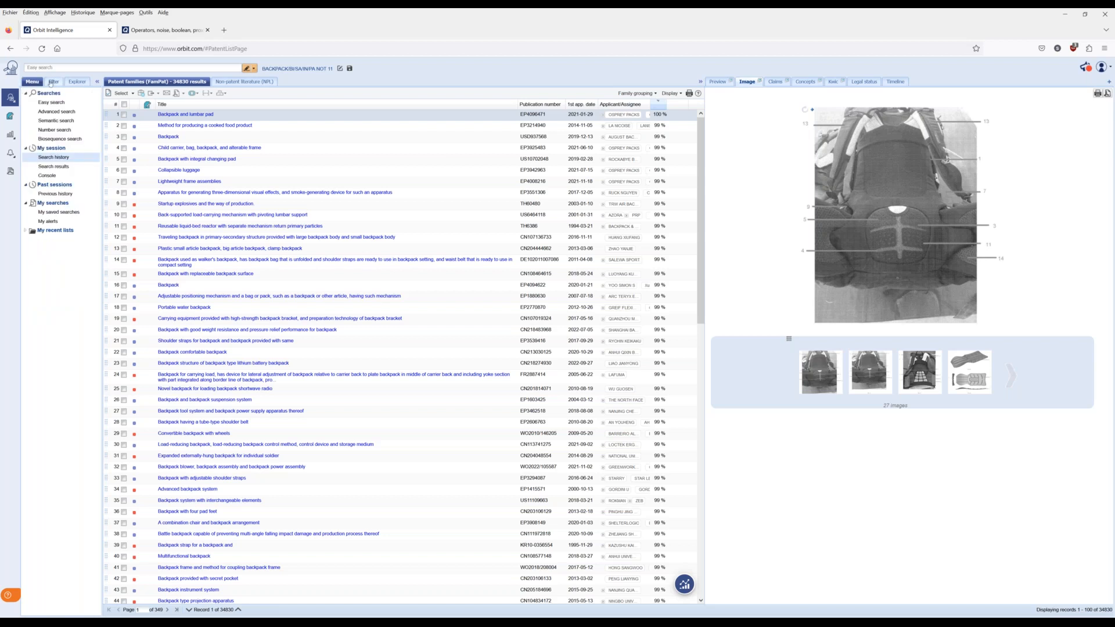
click(51, 83)
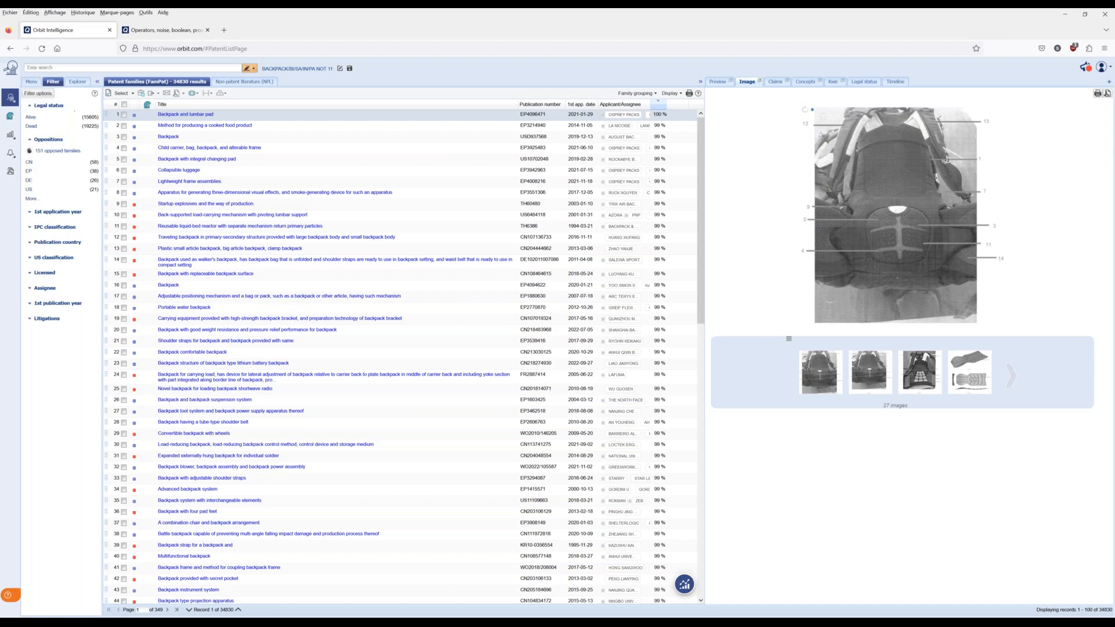
click(77, 82)
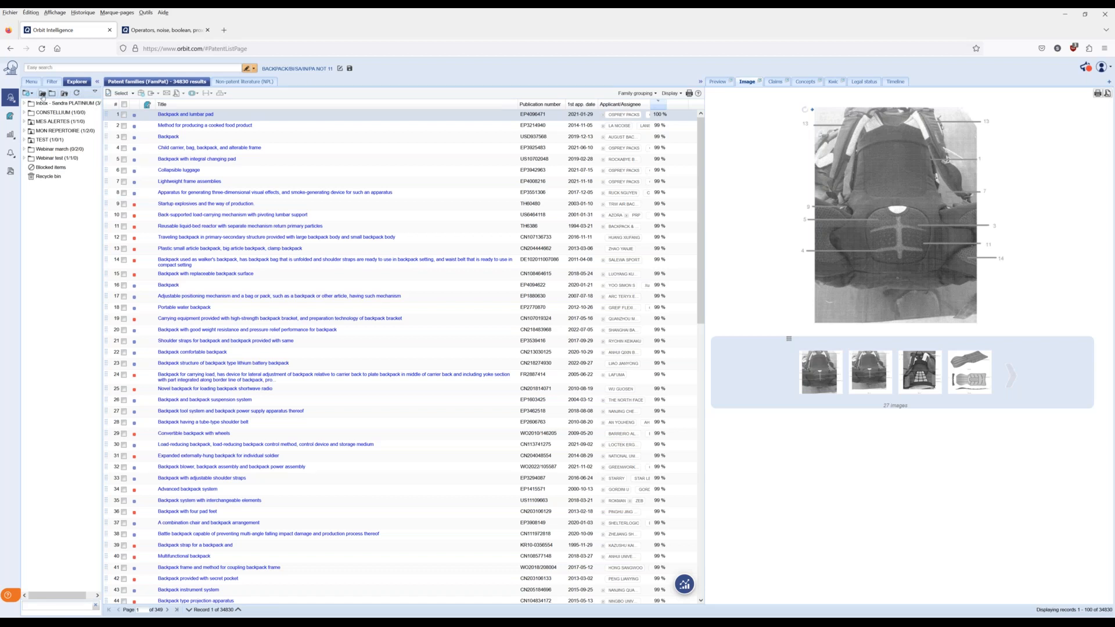
click(42, 94)
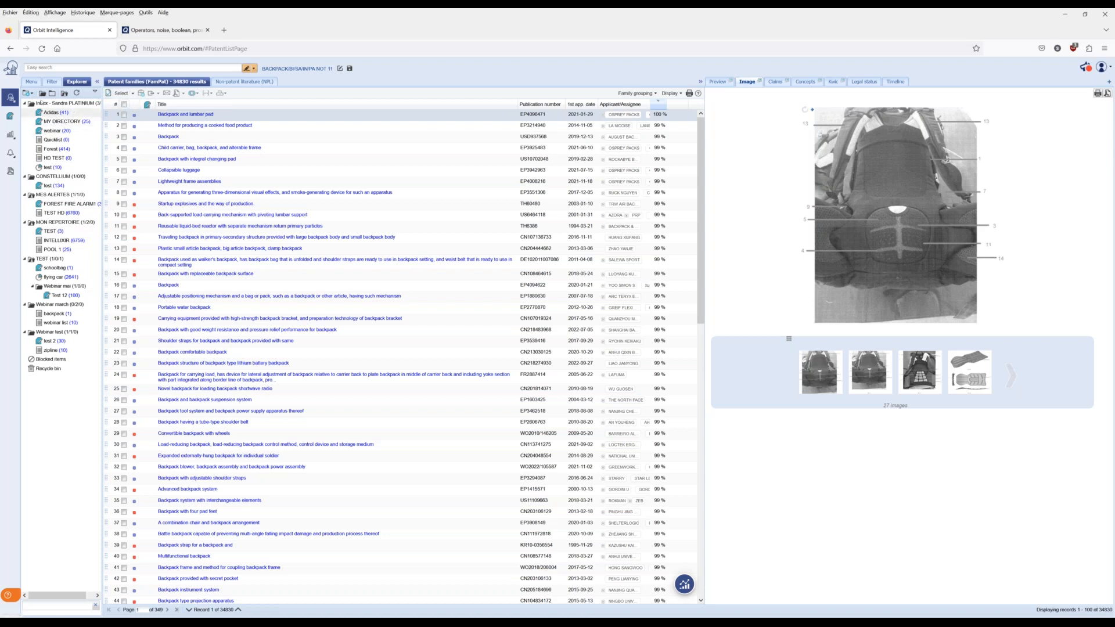
Filter the results to alive patent families and select the first ten records.
click(52, 82)
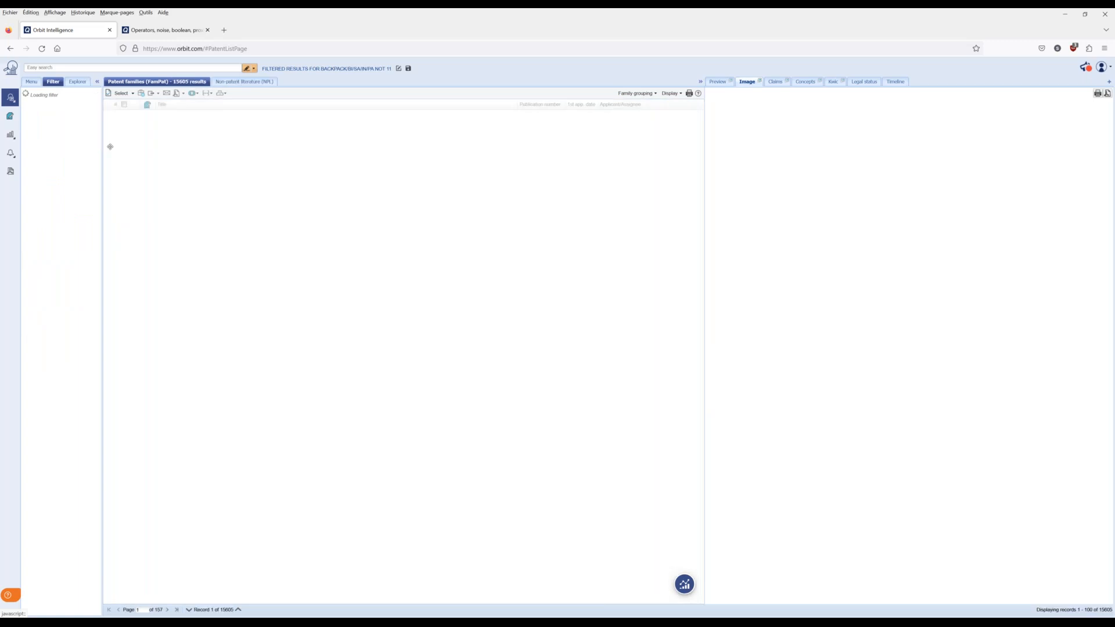
click(124, 114)
click(124, 126)
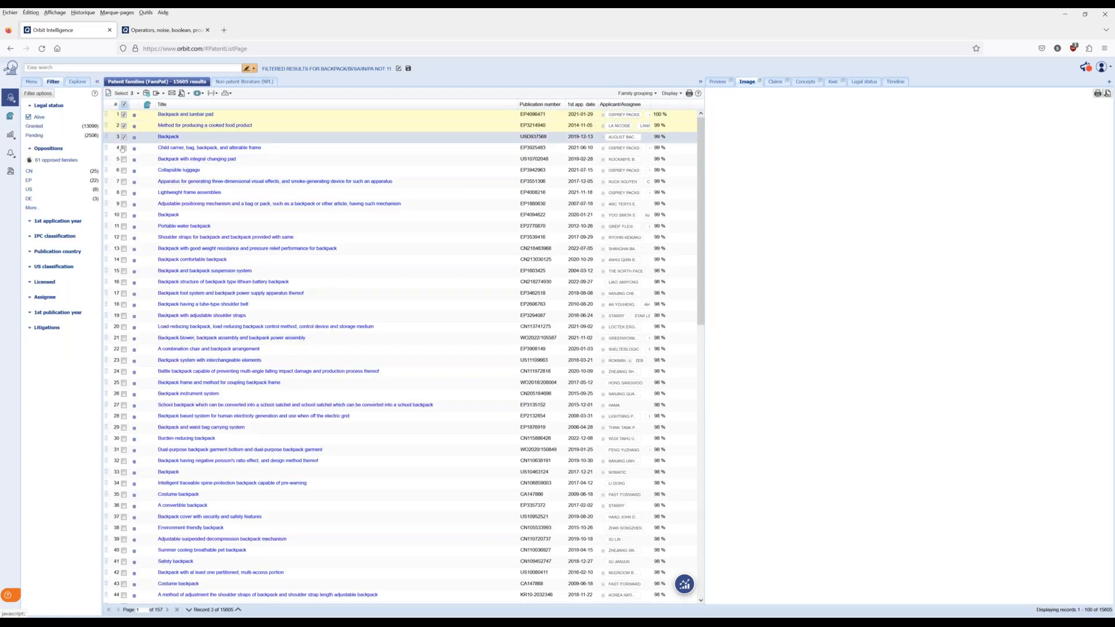
click(123, 137)
key(space)
key(space)
key(space)
key(space)
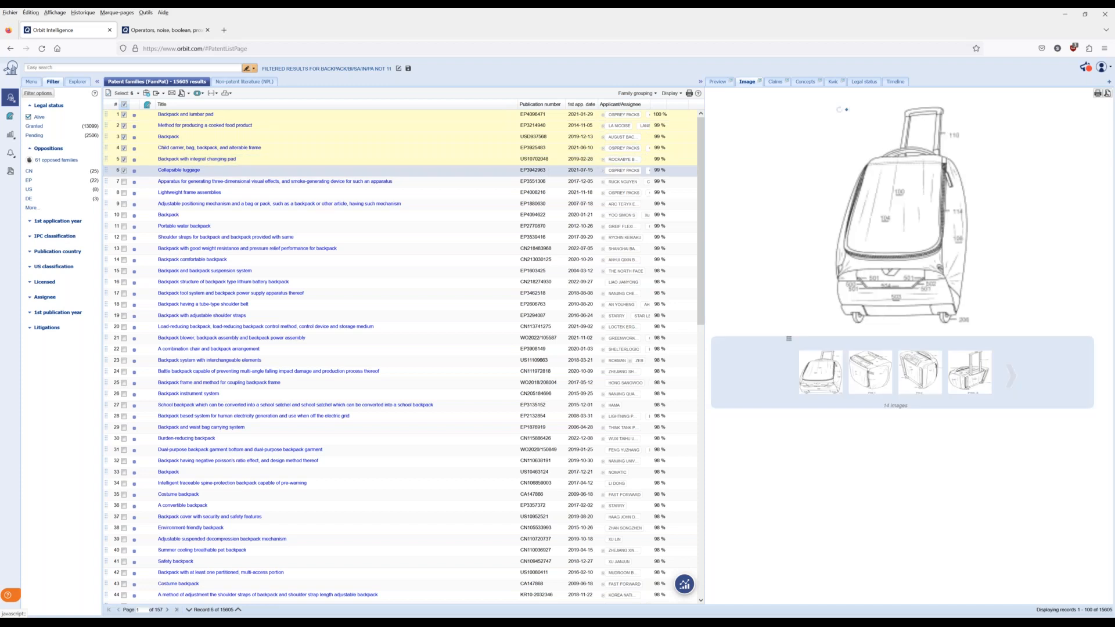
key(space)
key(space)
key(space)
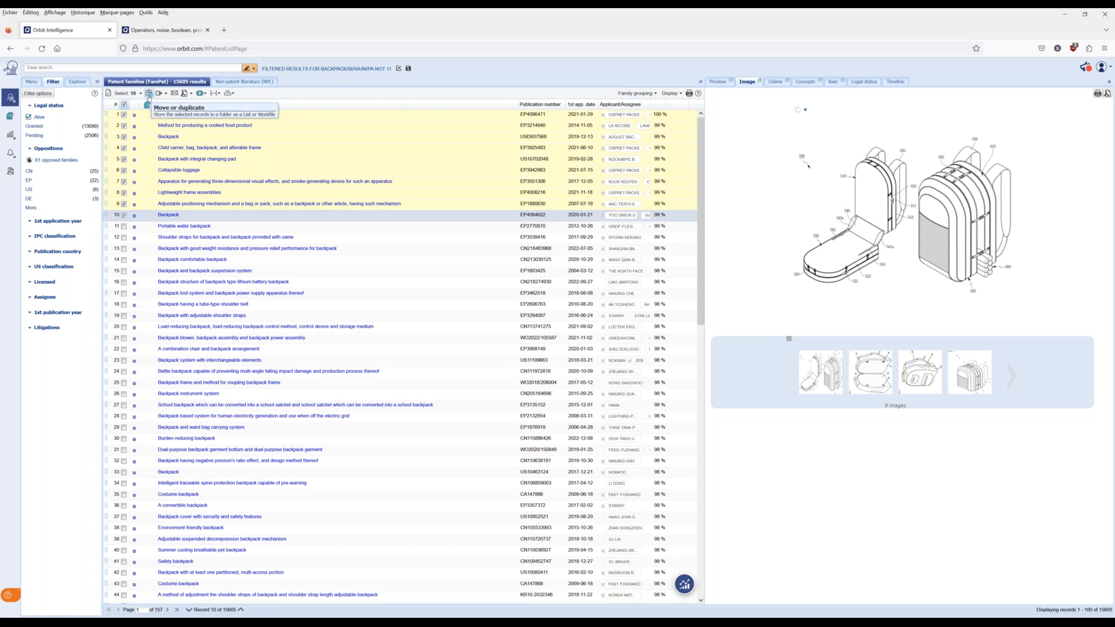
Duplicate the selected records into the schoolbag workfile in the TEST folder, and open that workfile.
click(149, 95)
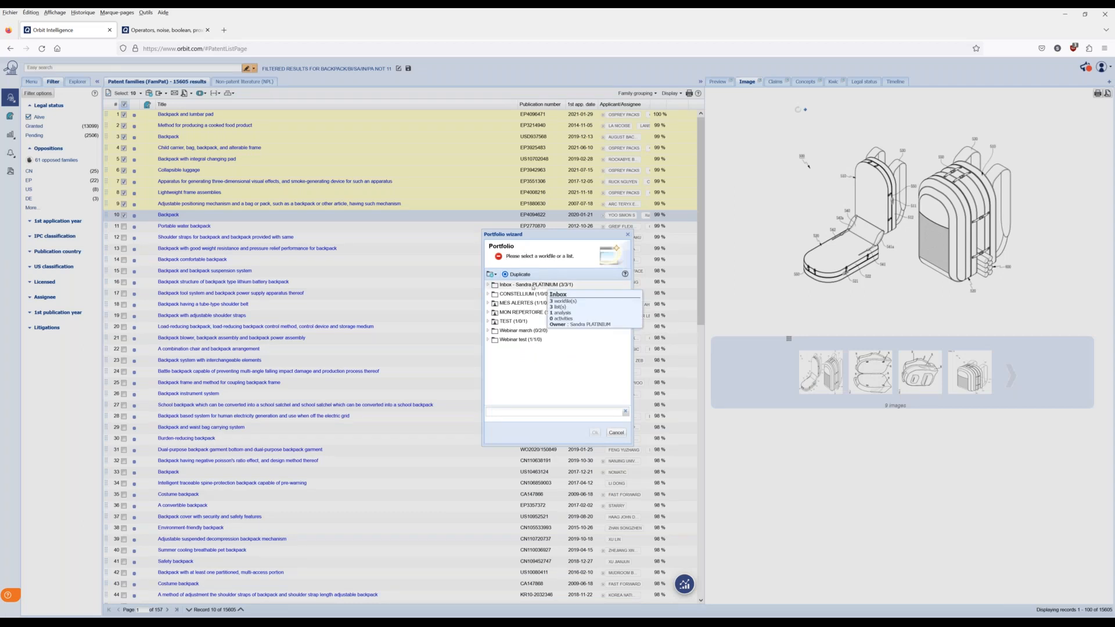
click(488, 322)
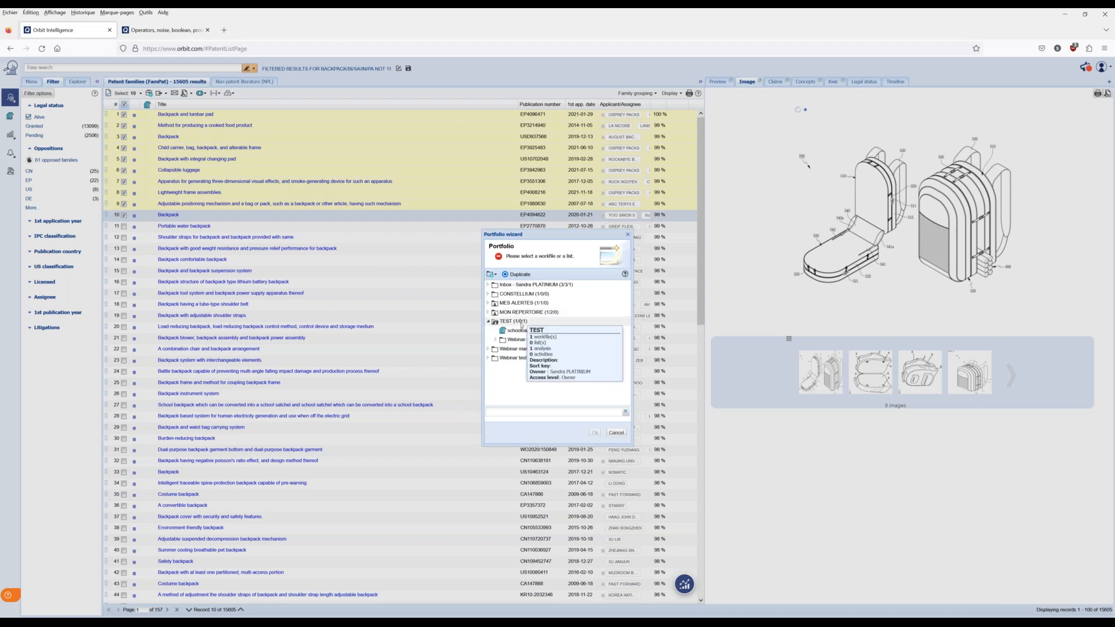
click(520, 331)
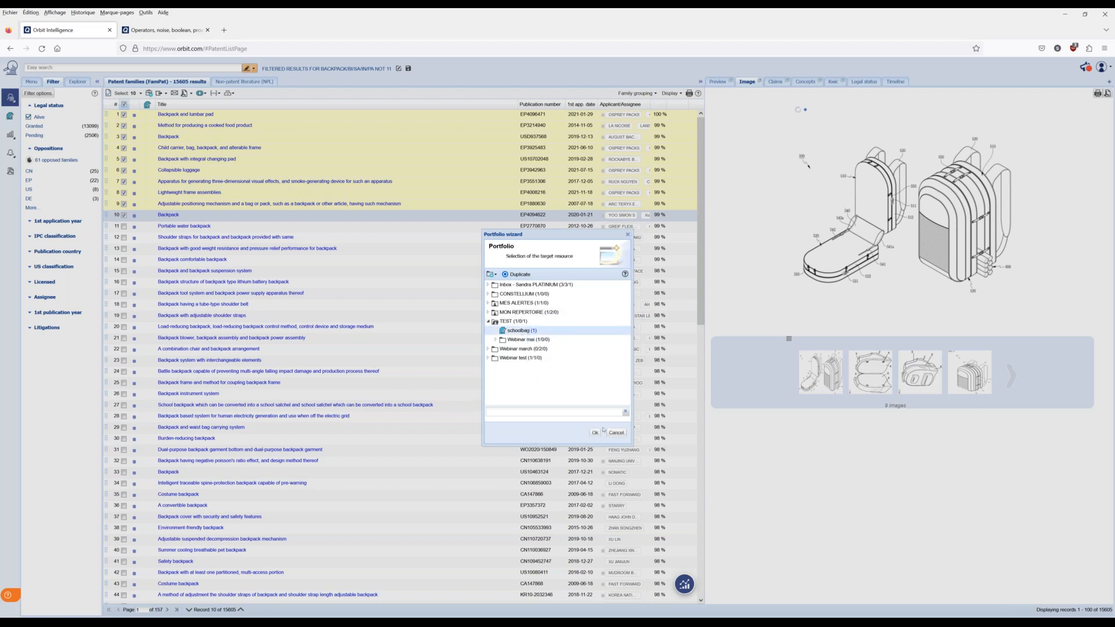
click(595, 433)
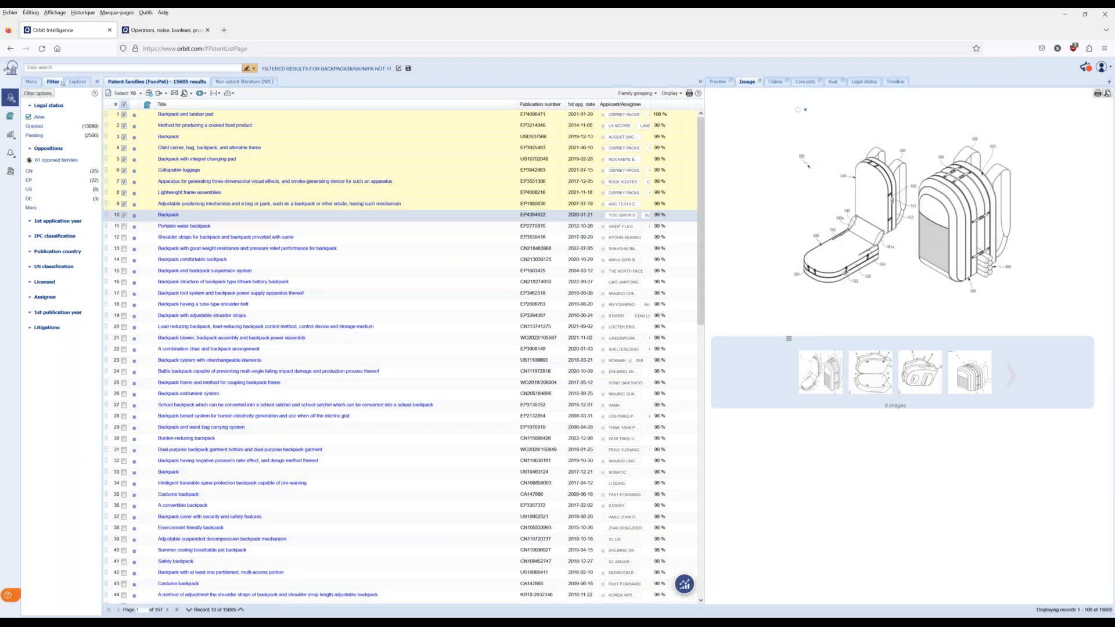
click(70, 83)
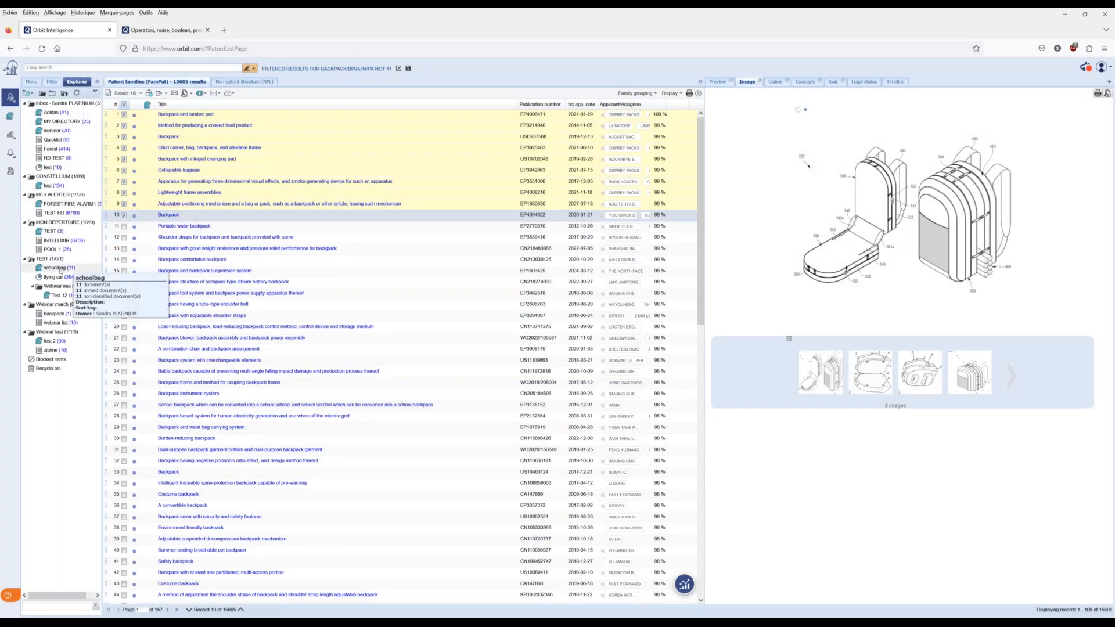
click(60, 270)
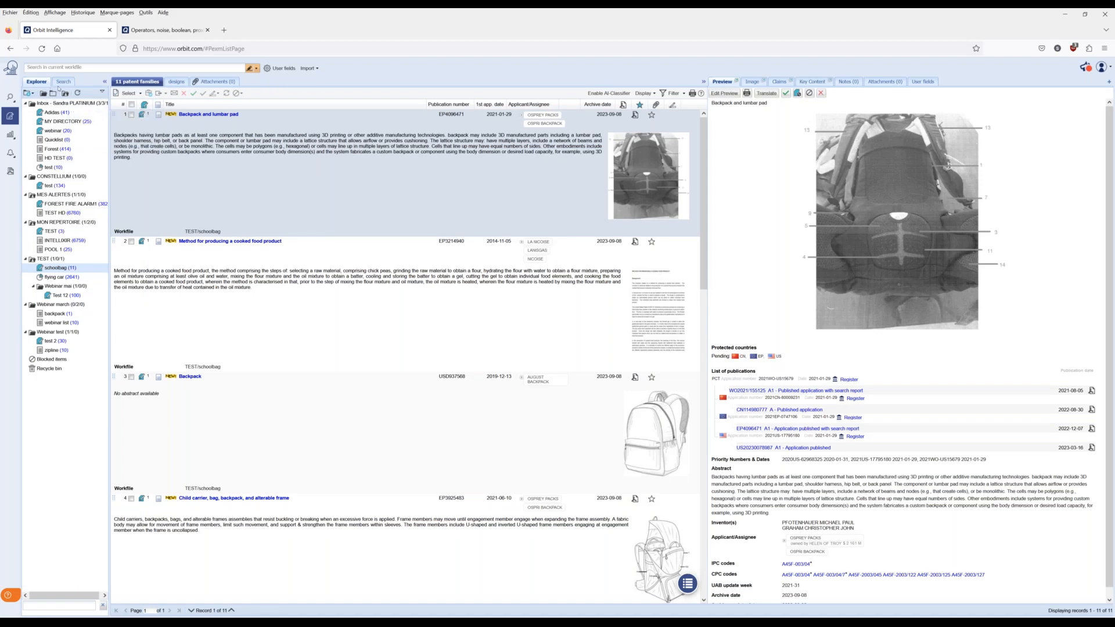
View the search form for workfiles and return to the session's search history.
click(61, 82)
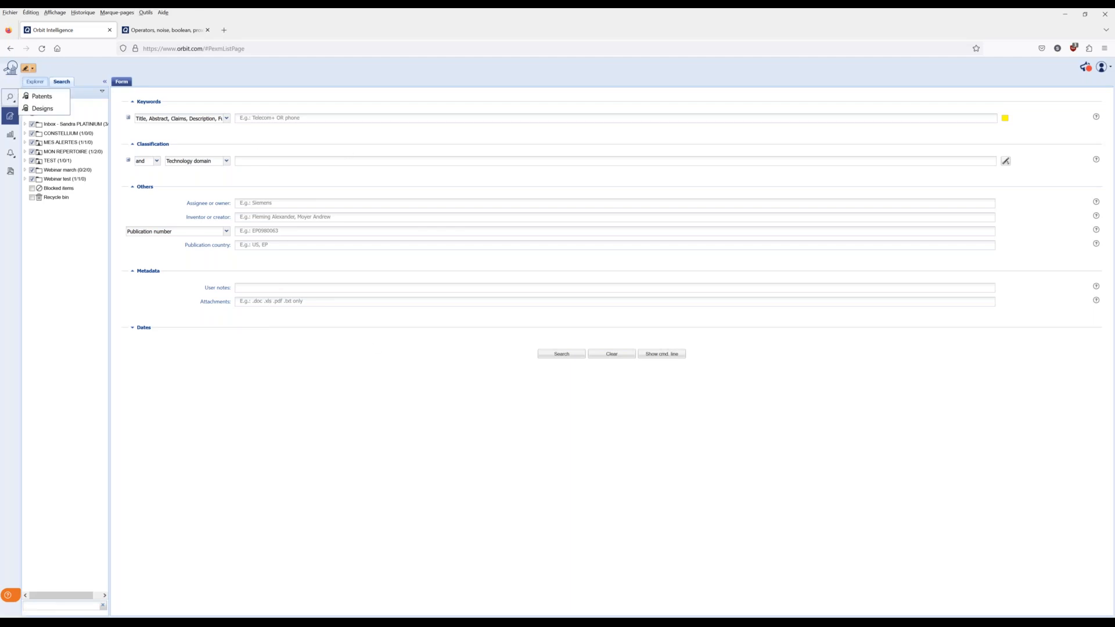
click(10, 48)
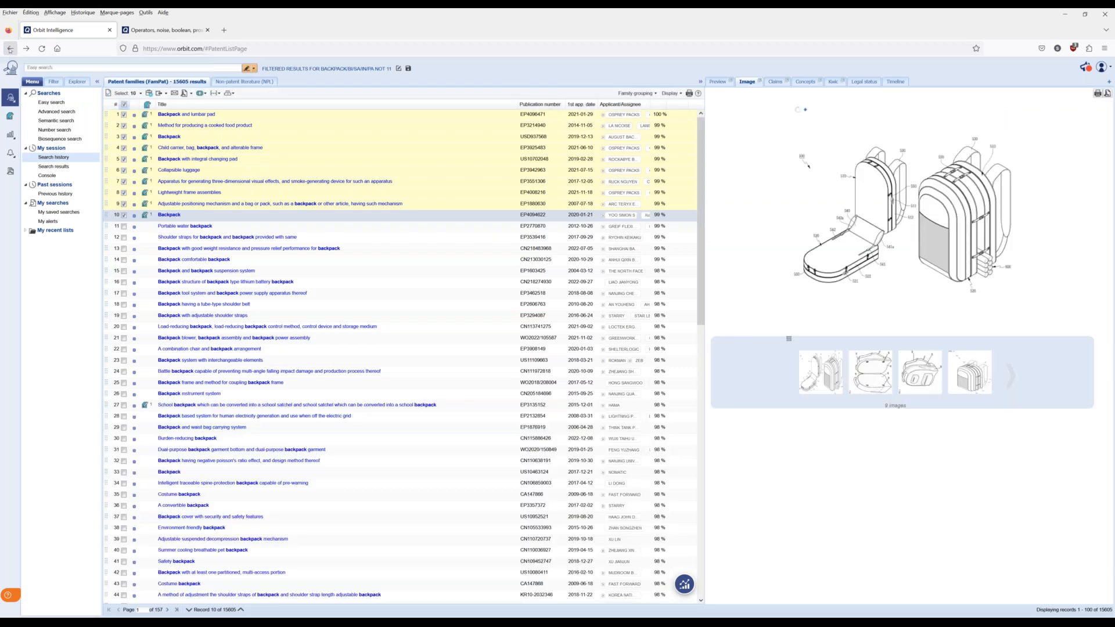
click(10, 48)
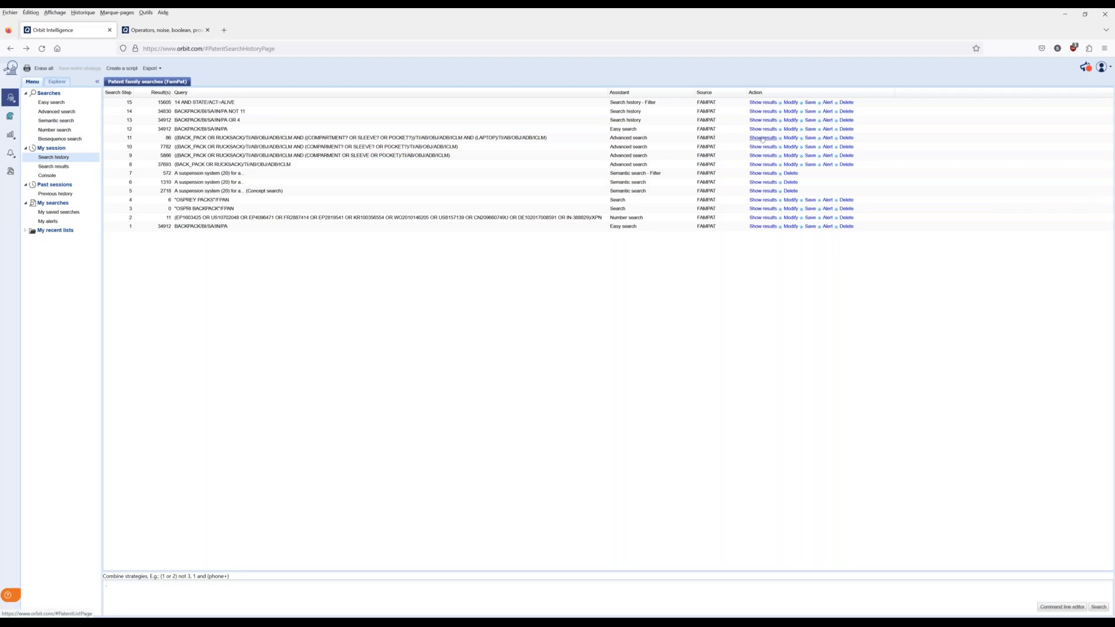
Show the results of search step 11 from the history and open the export options for all of its records.
click(762, 138)
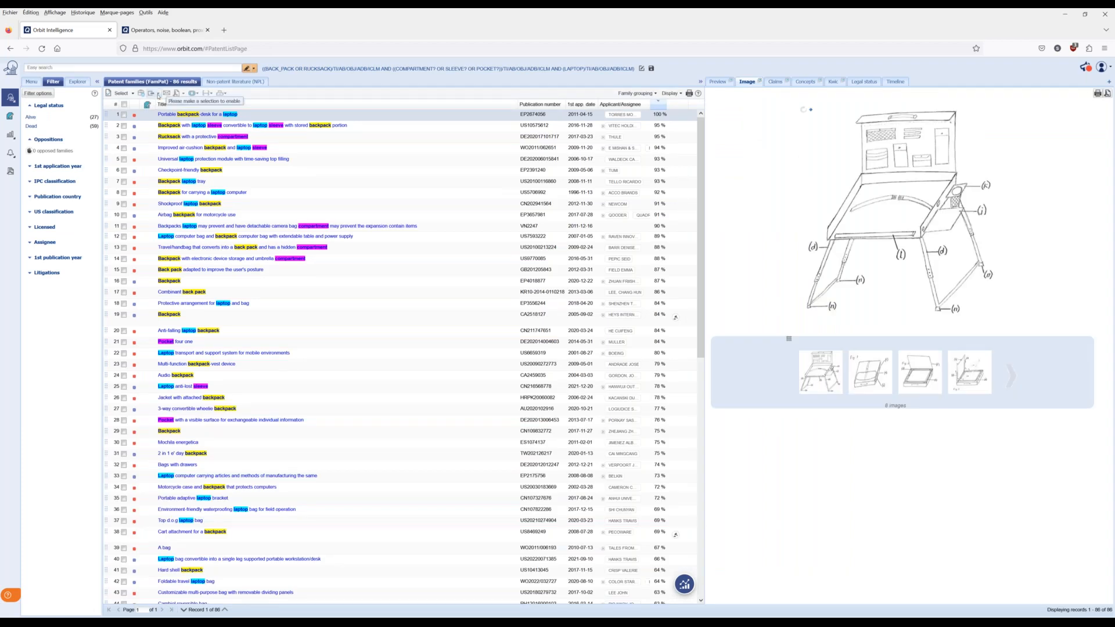
click(125, 105)
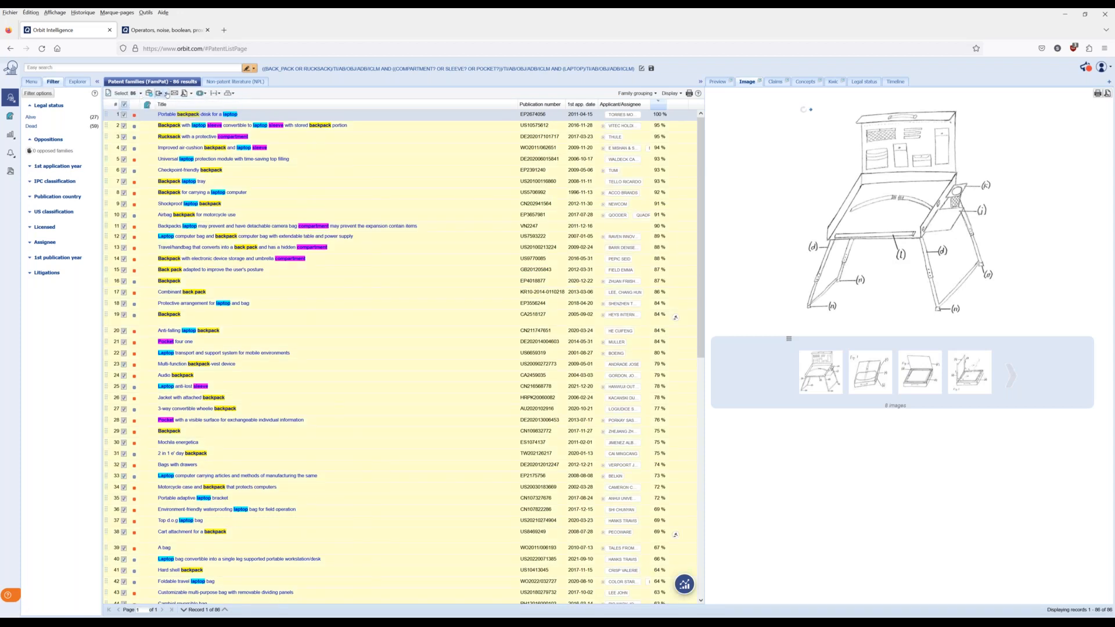
click(167, 94)
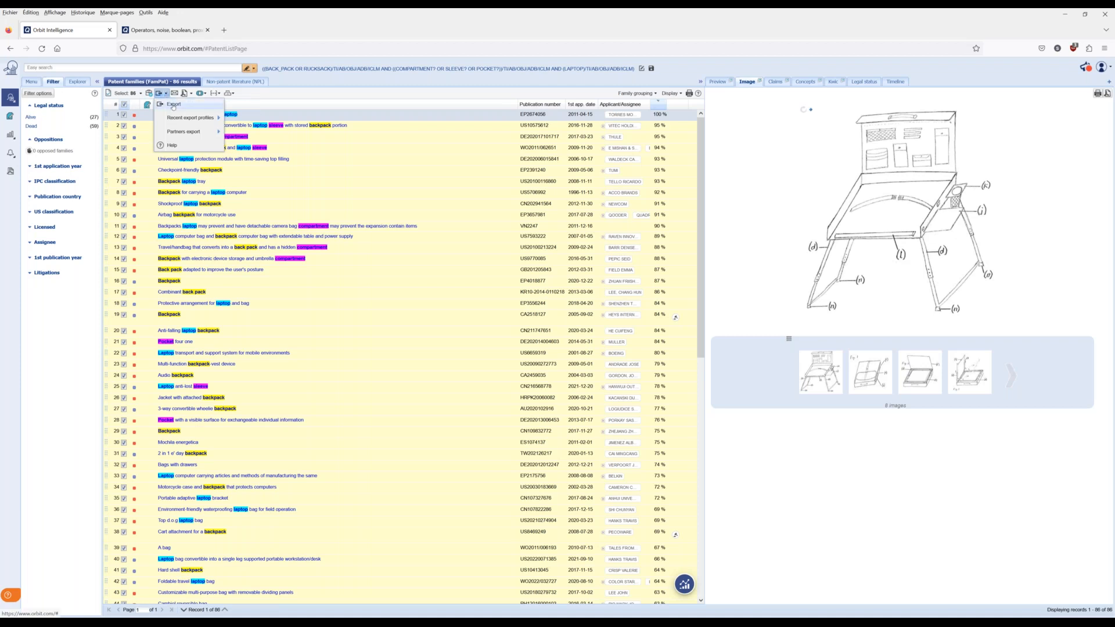
click(173, 105)
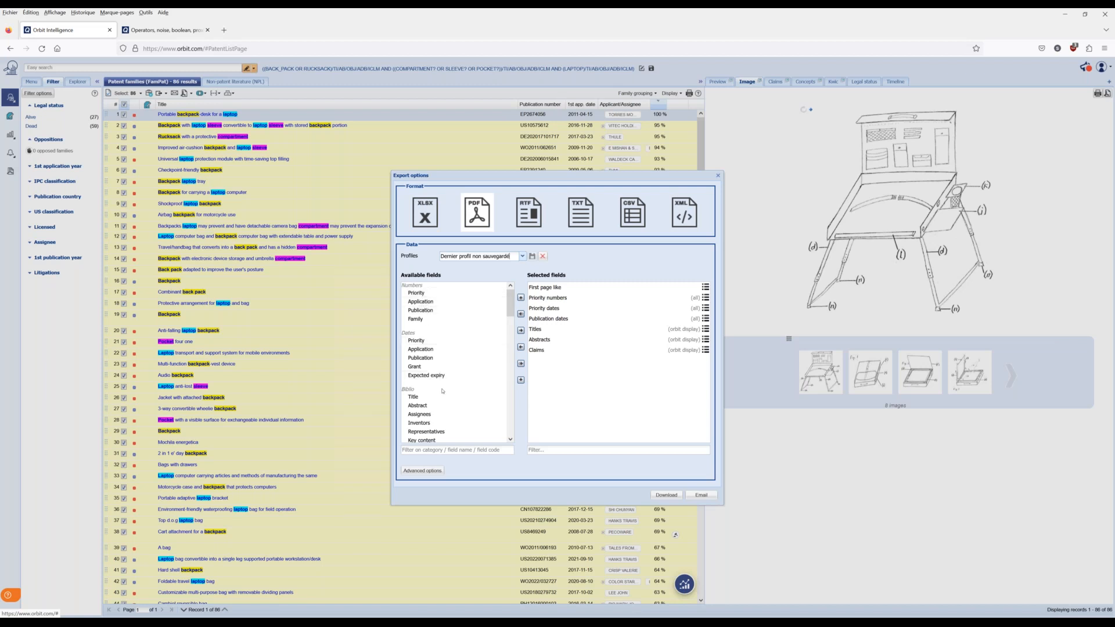
mouse_move(513, 312)
mouse_down()
mouse_move(513, 430)
mouse_move(514, 292)
mouse_up()
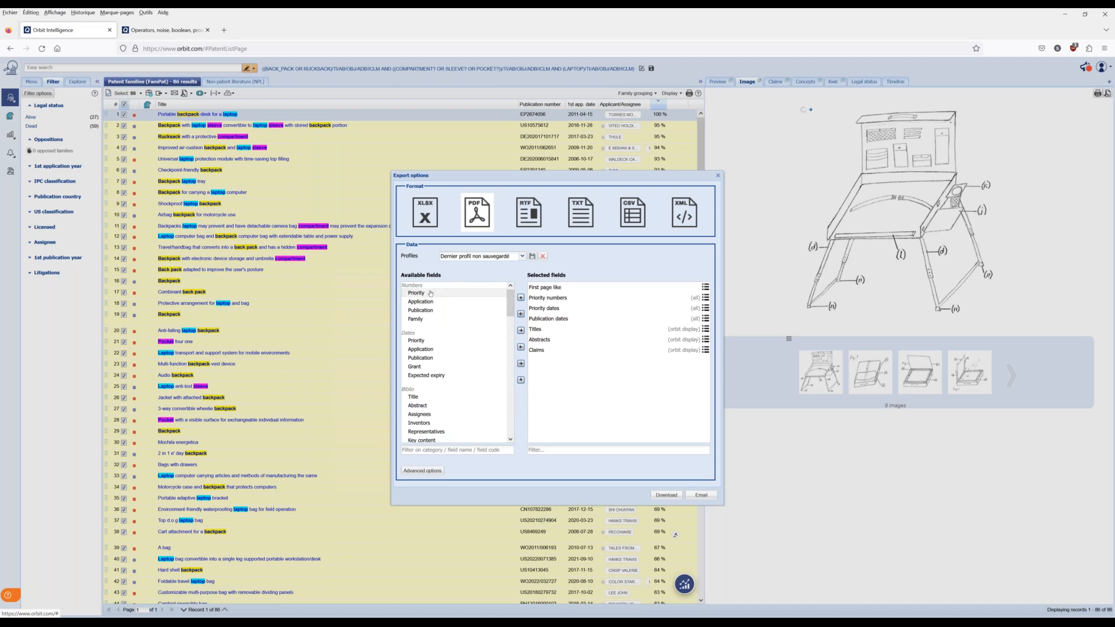
Examine the sub-options of the First page like field and the advanced options of the PDF export.
click(705, 287)
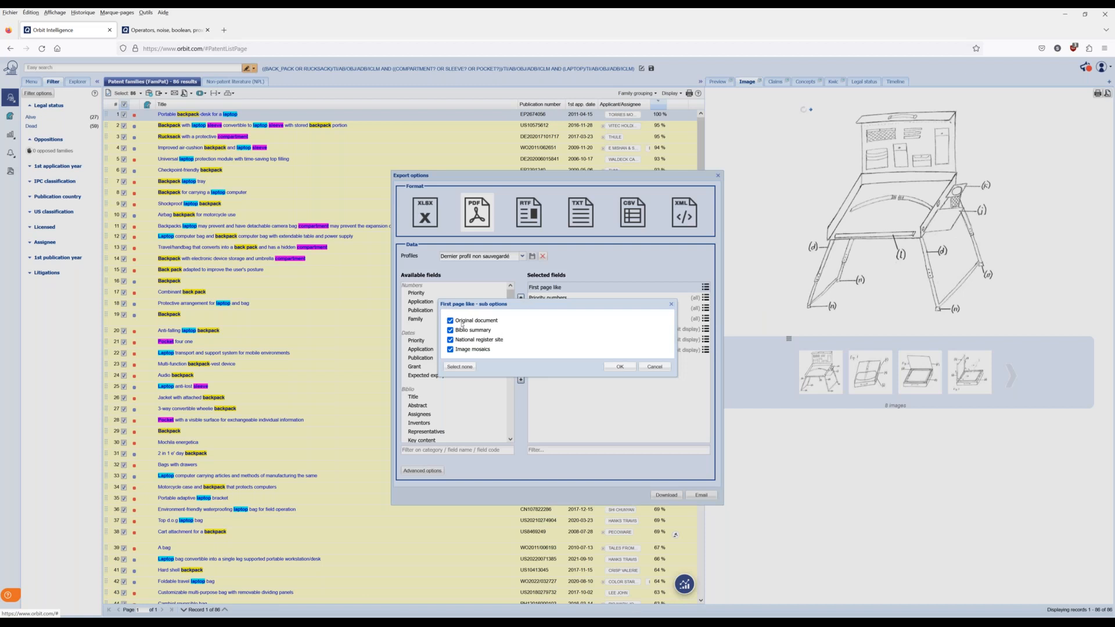
click(471, 366)
click(470, 367)
click(671, 304)
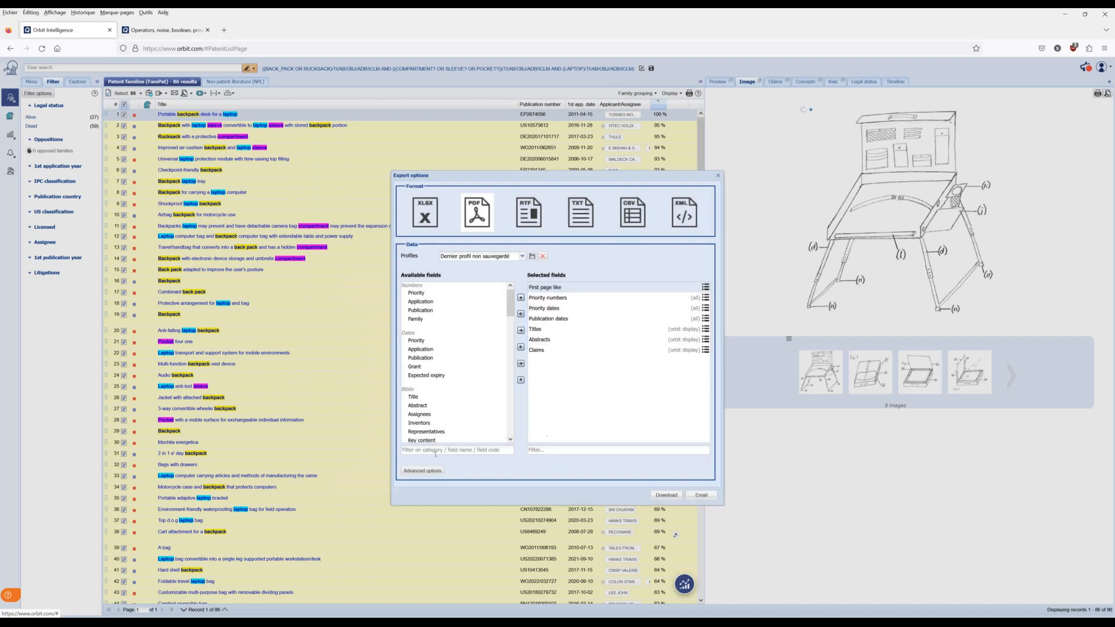
click(421, 471)
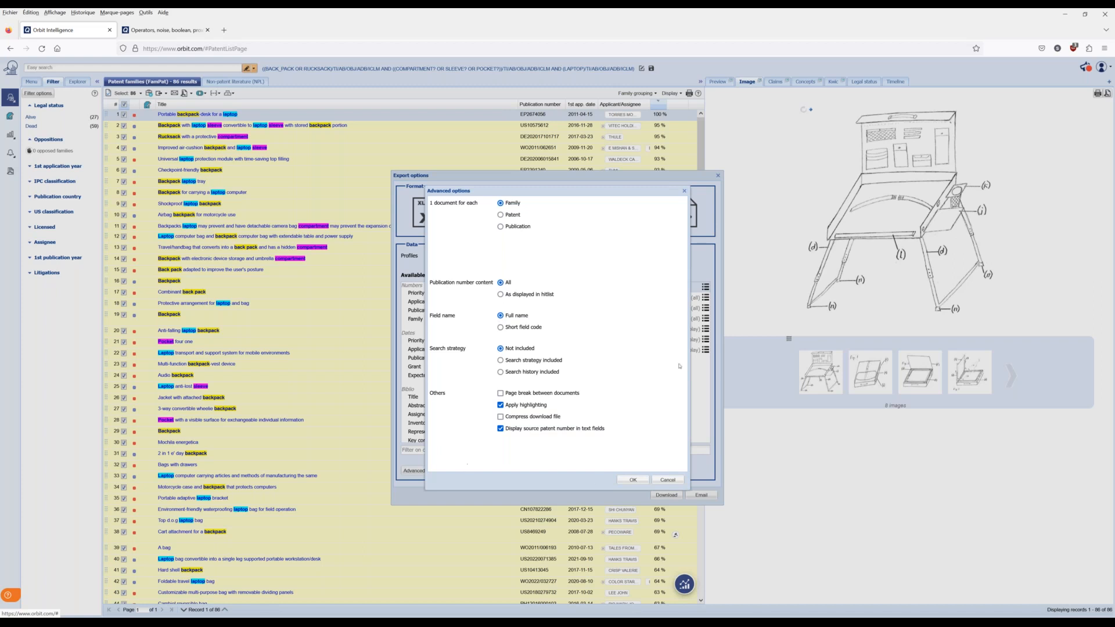
click(685, 192)
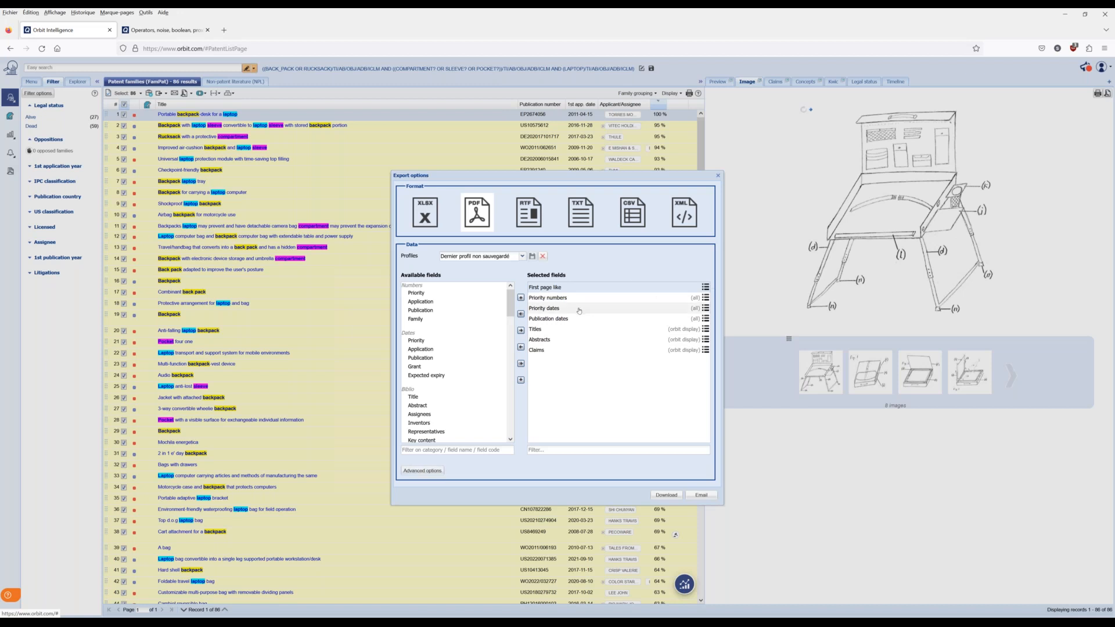
Examine the export sub-options for the Publication dates and Claims fields.
click(707, 320)
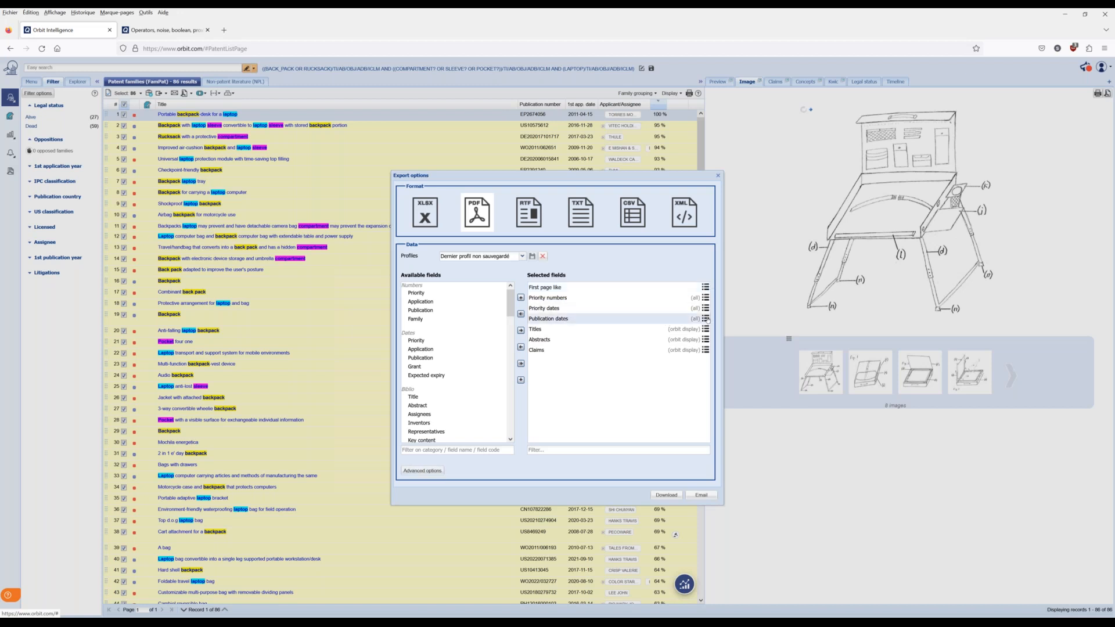
click(705, 318)
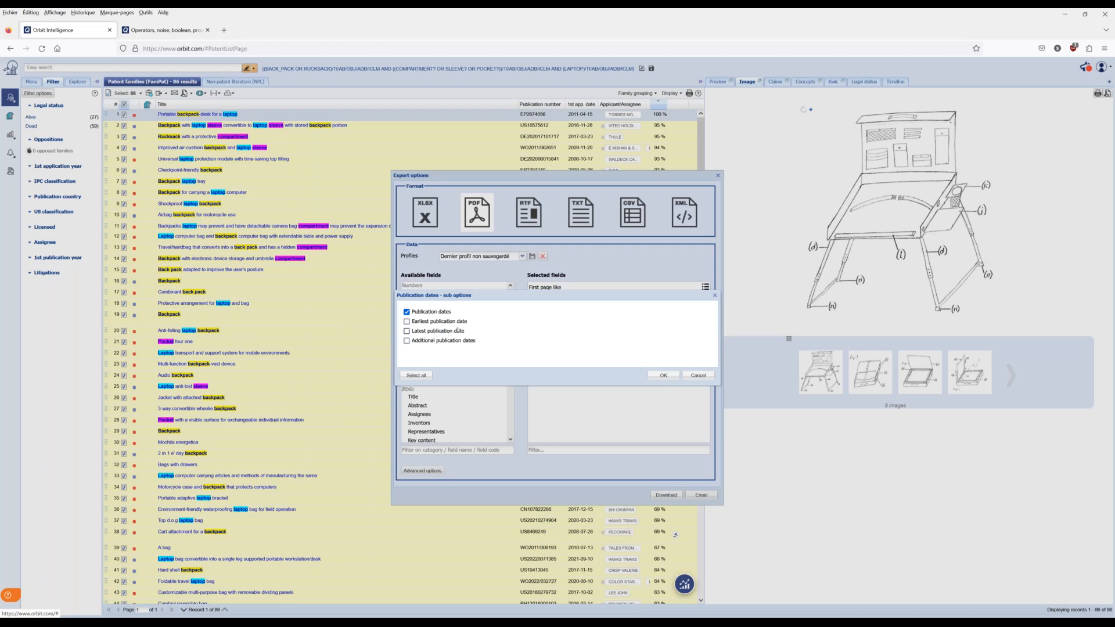
click(715, 295)
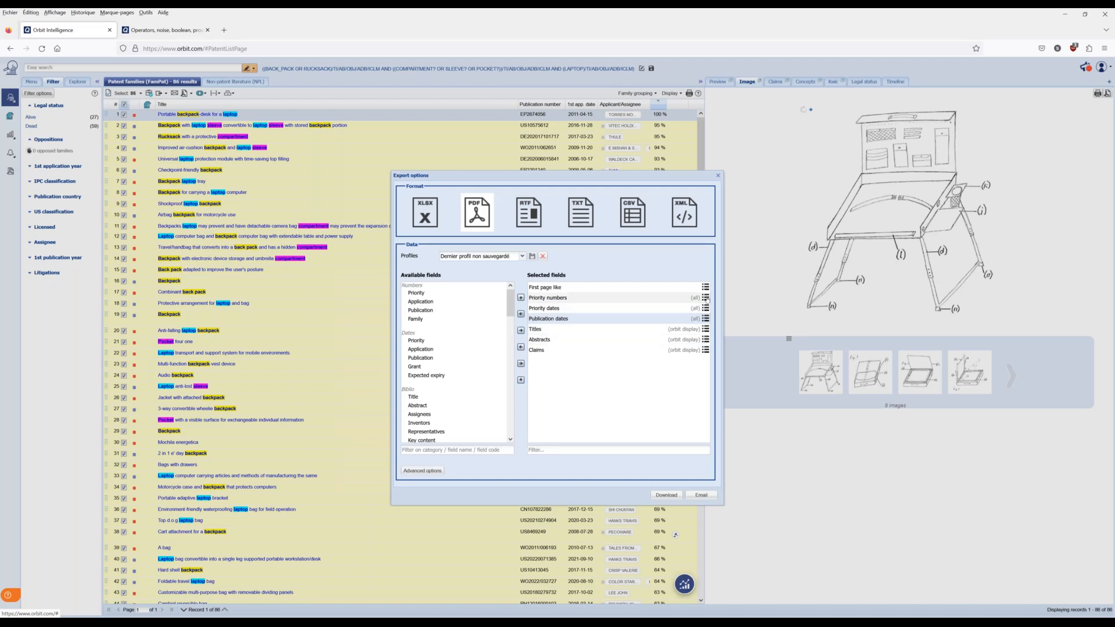
click(705, 350)
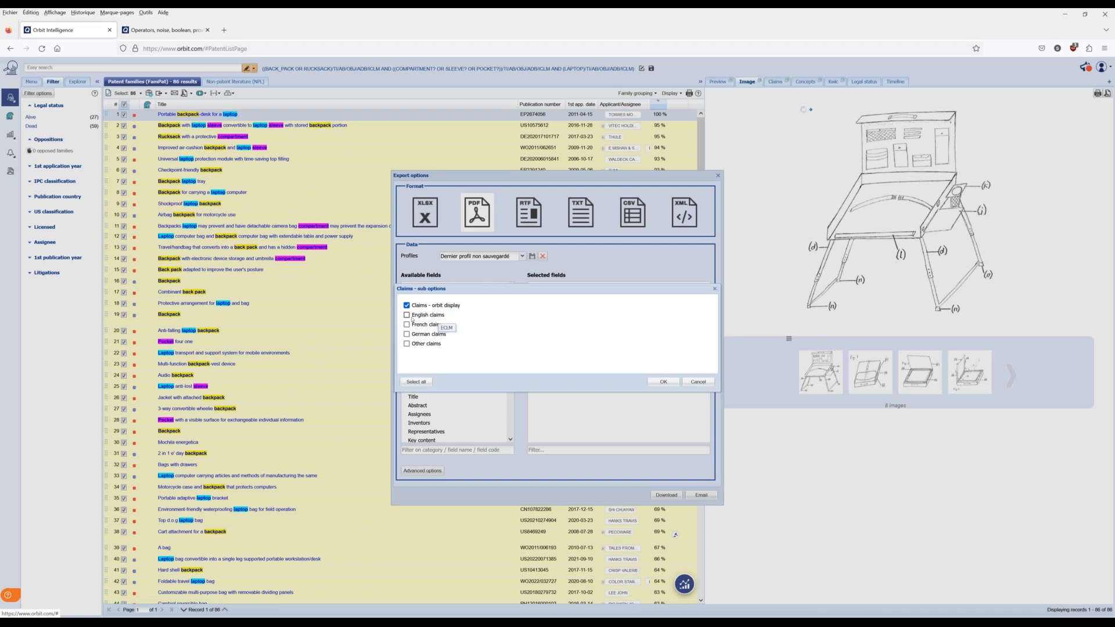
click(716, 290)
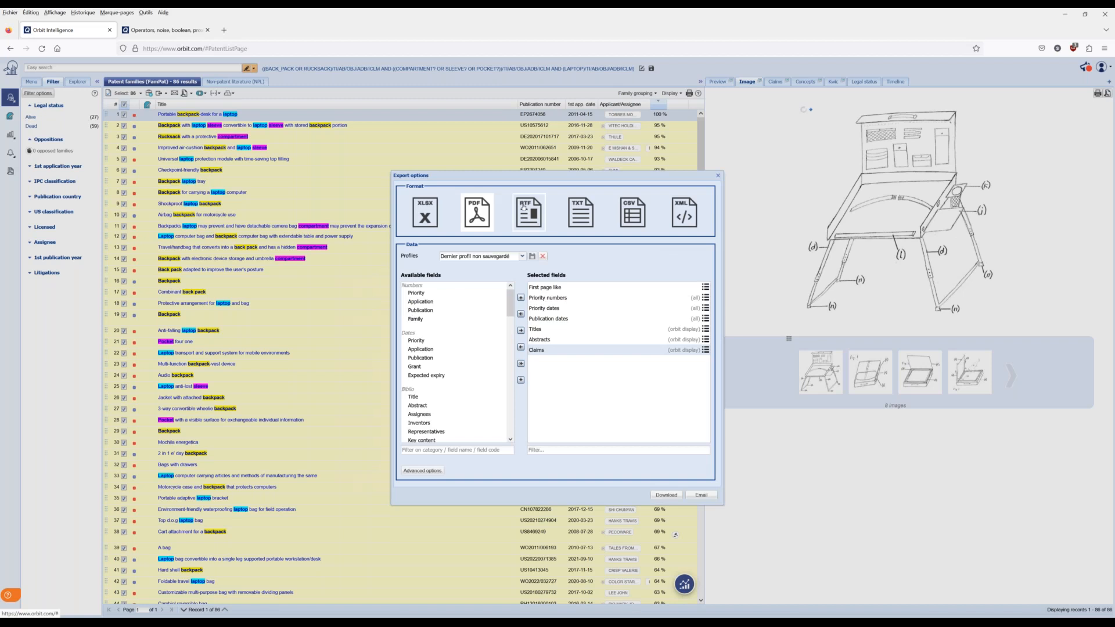
Compare the fields offered for RTF, TXT, CSV, XML and XLSX exports, and leave the export options without downloading.
click(526, 208)
click(580, 212)
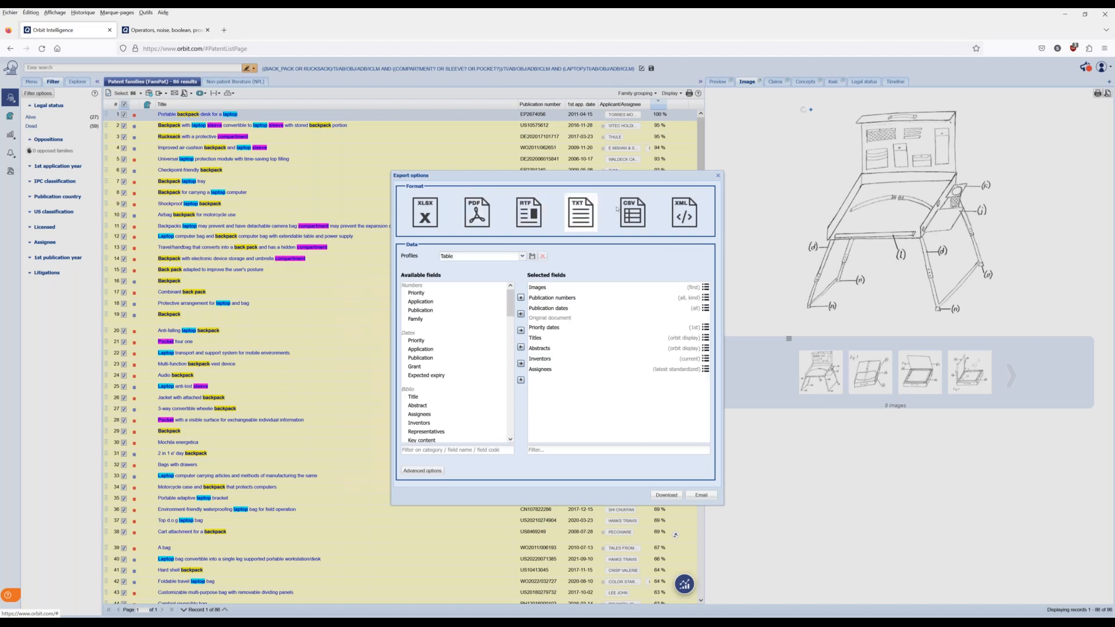
click(637, 213)
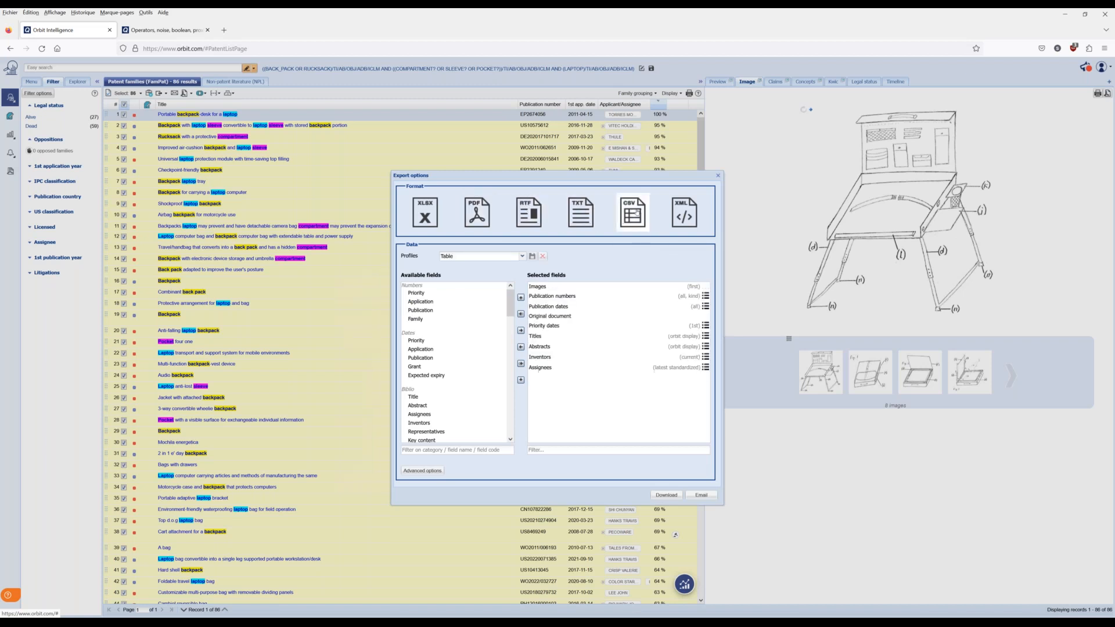
click(673, 210)
click(431, 214)
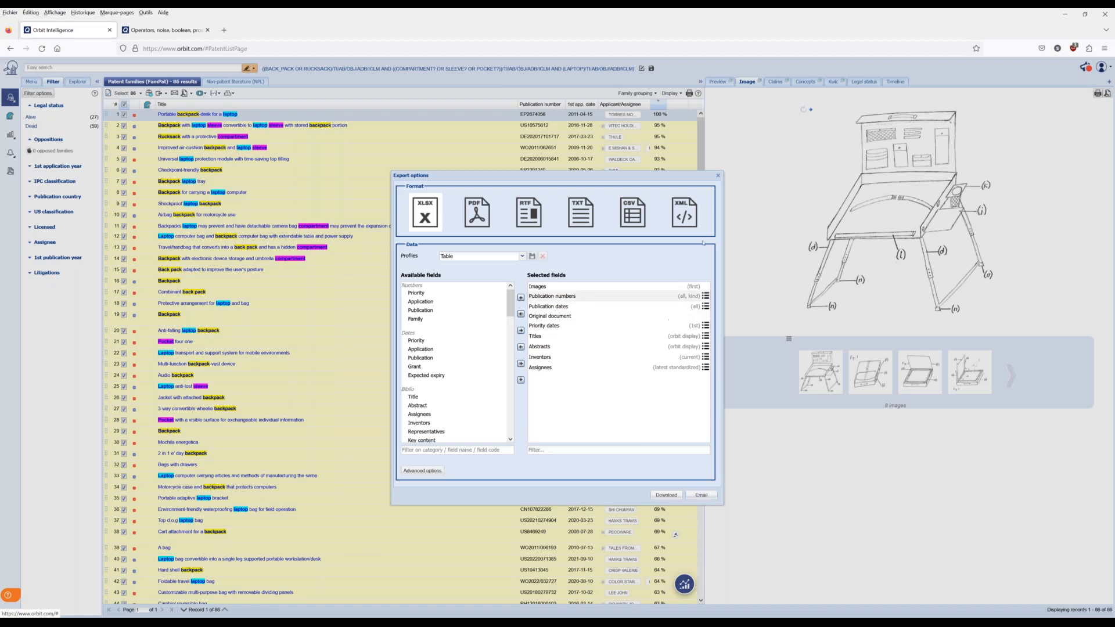
click(718, 176)
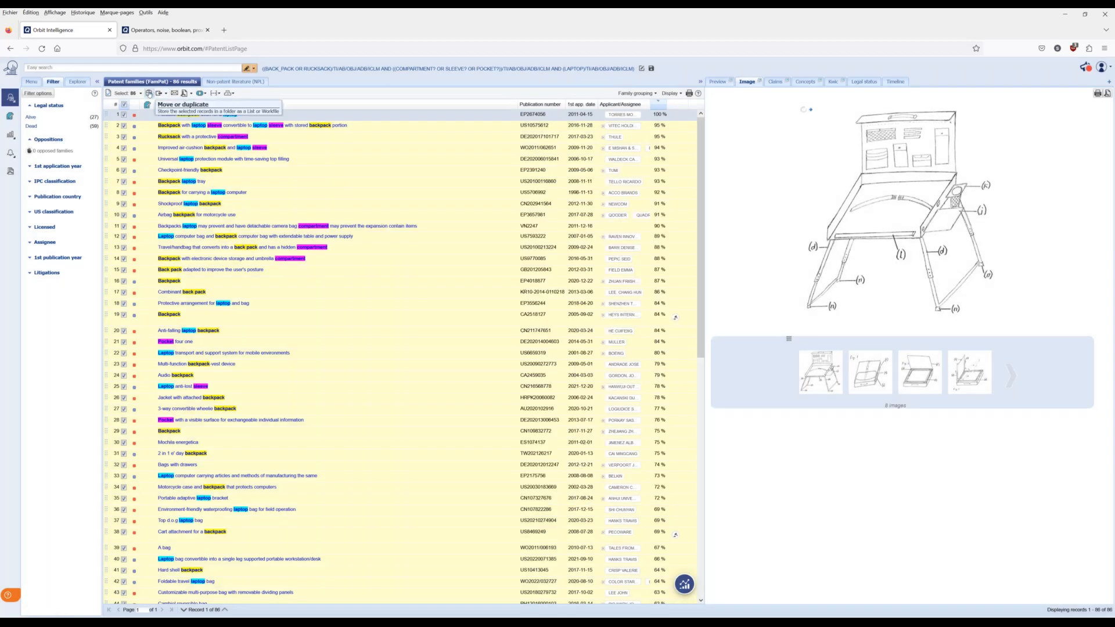
Clear the selection of all records and select only the first ten results.
click(126, 106)
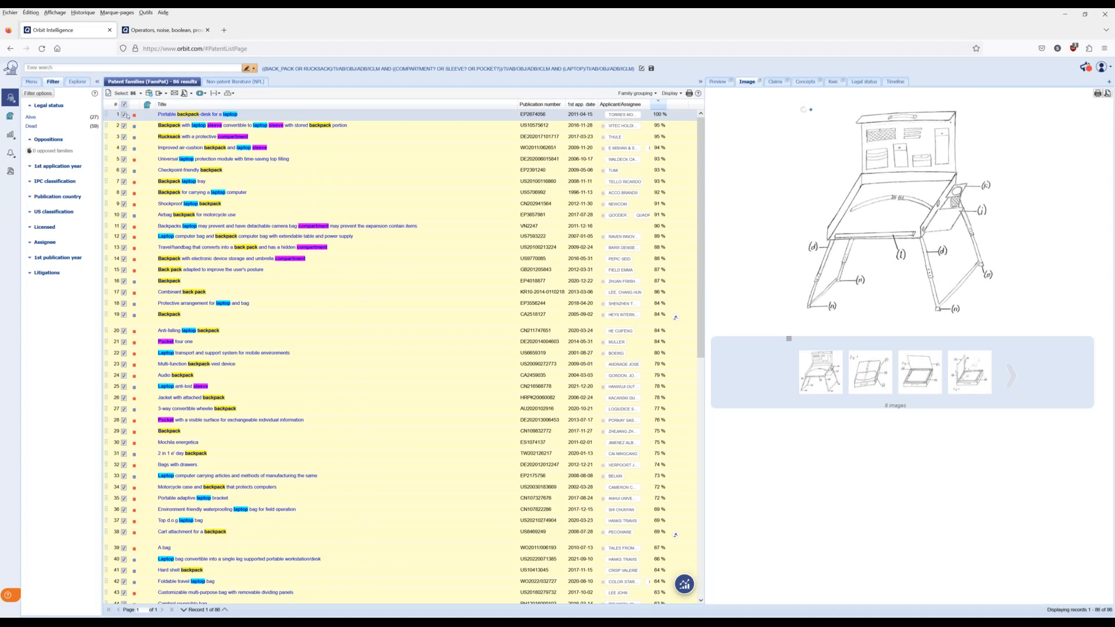
click(124, 115)
click(124, 126)
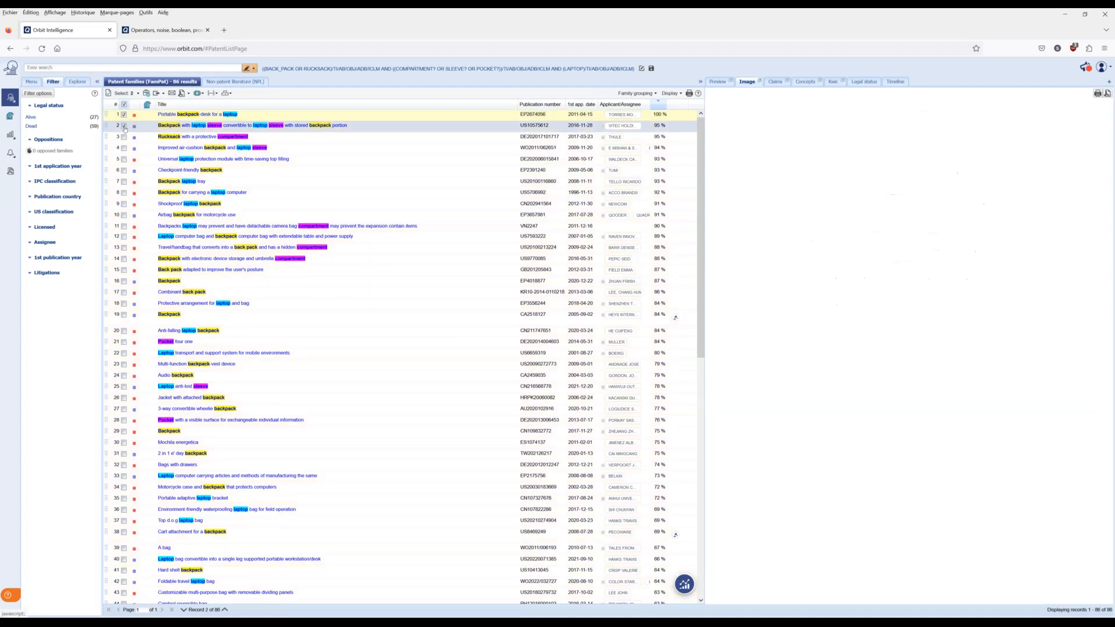
click(124, 137)
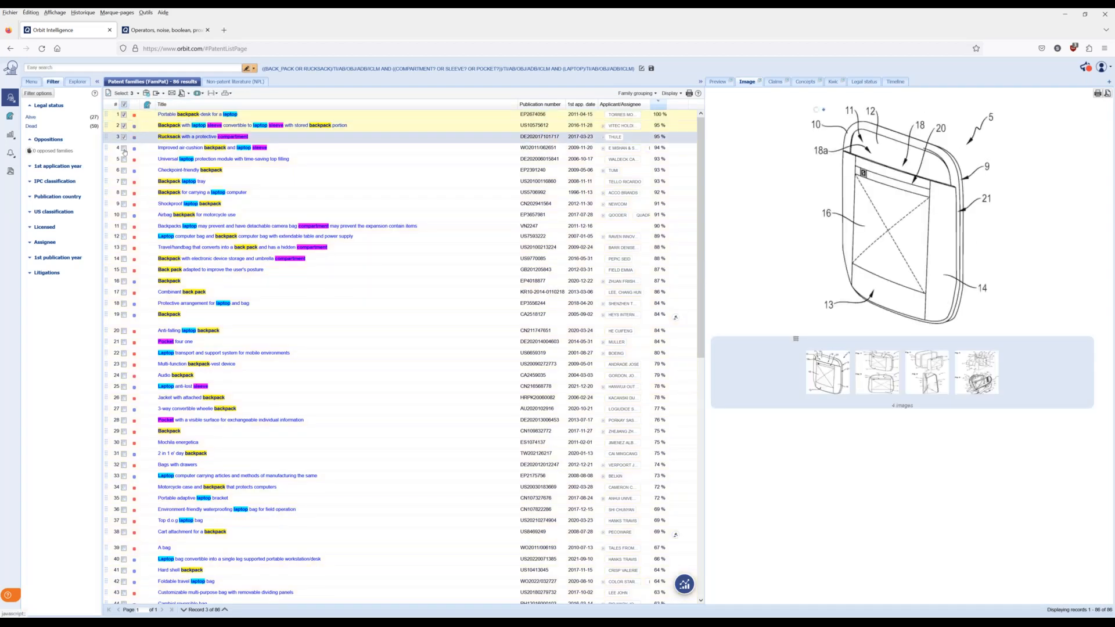
click(124, 148)
click(124, 159)
click(124, 182)
key(Down)
key(Down)
click(124, 193)
click(124, 203)
click(123, 216)
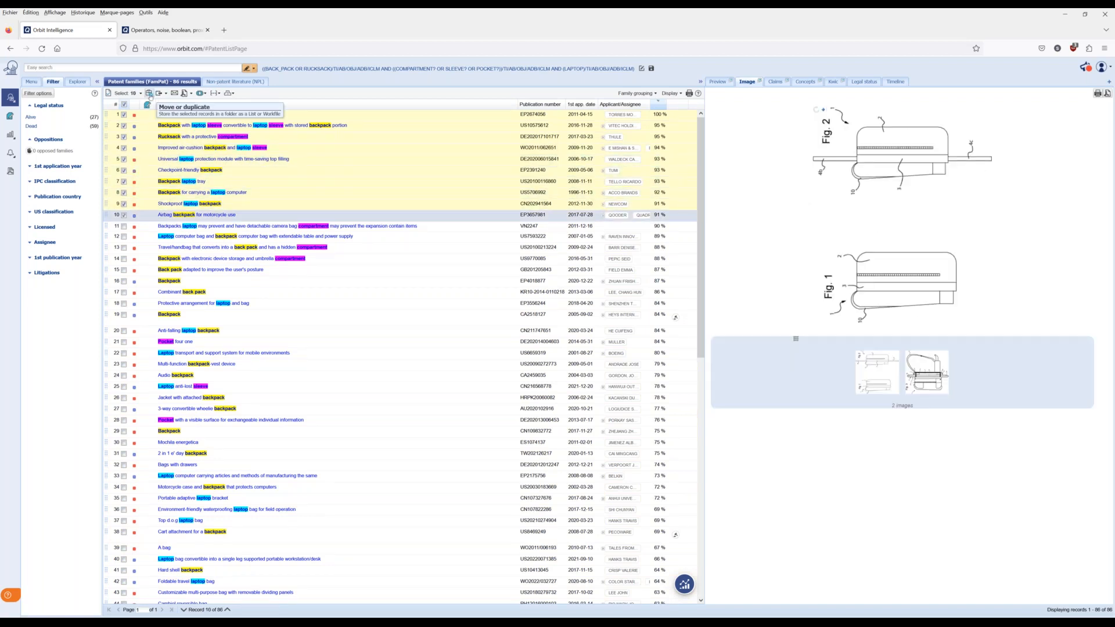
Create a workfile named Webinar in the portfolio inbox and duplicate the ten selected records into it.
click(149, 93)
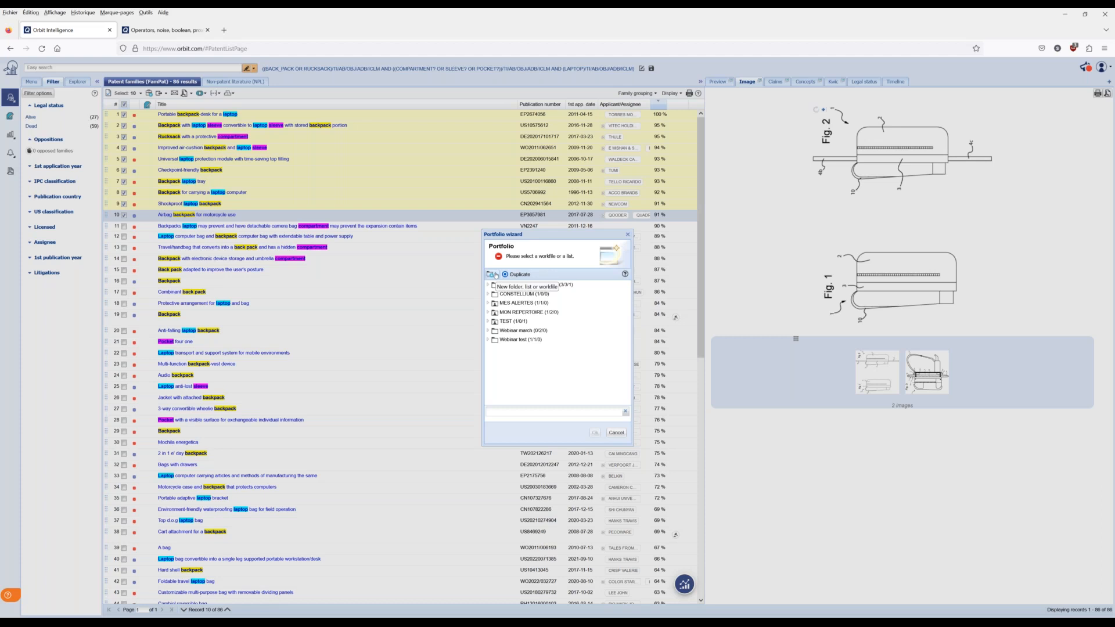
click(495, 275)
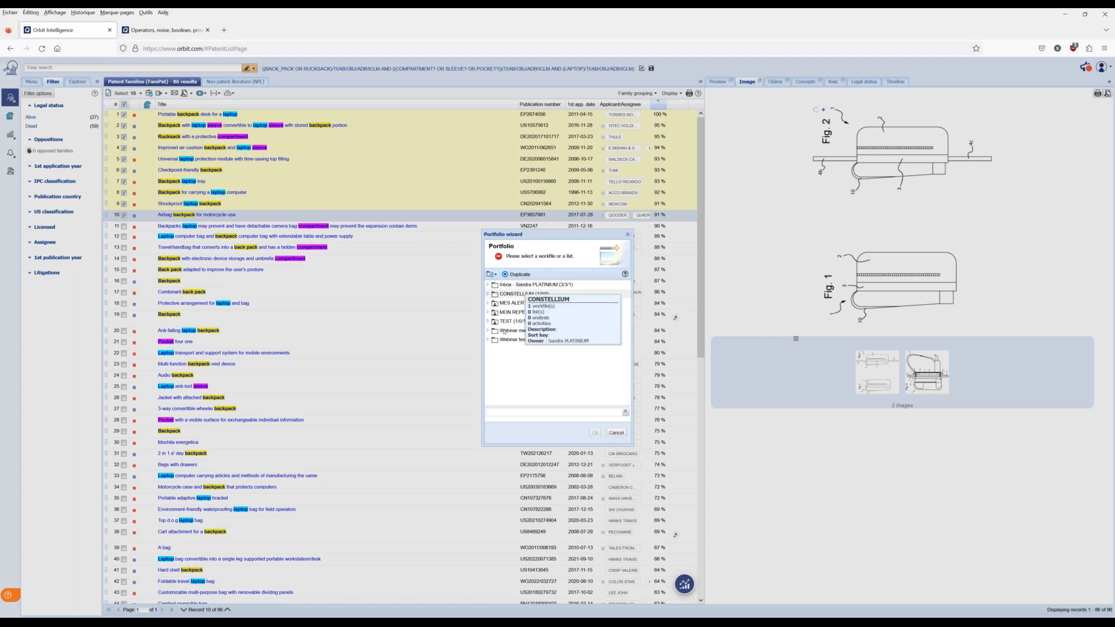
click(495, 275)
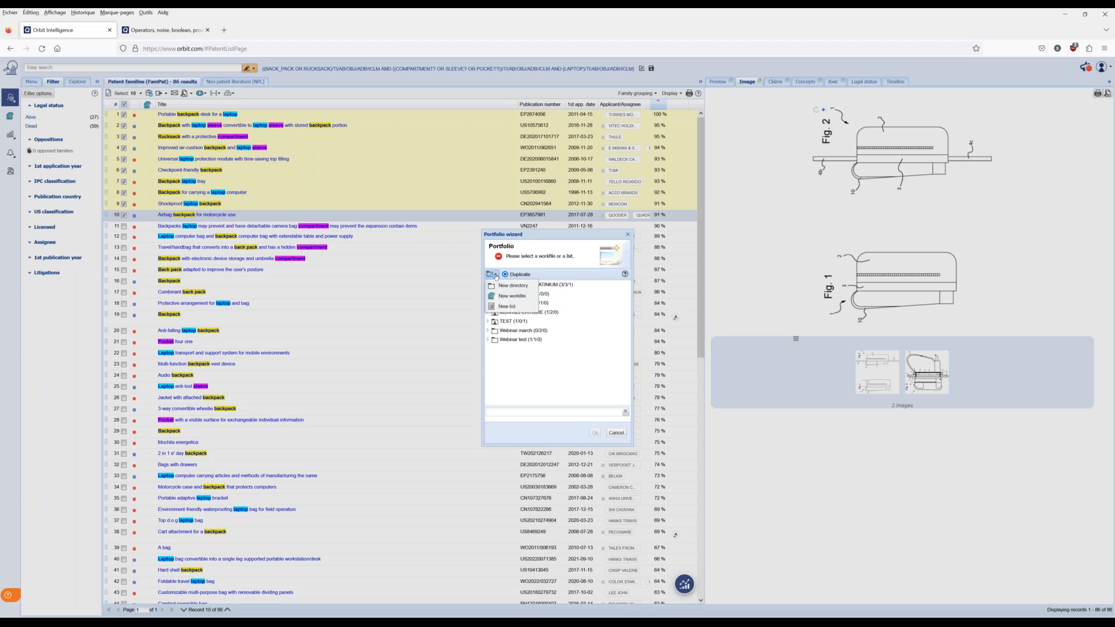
click(513, 297)
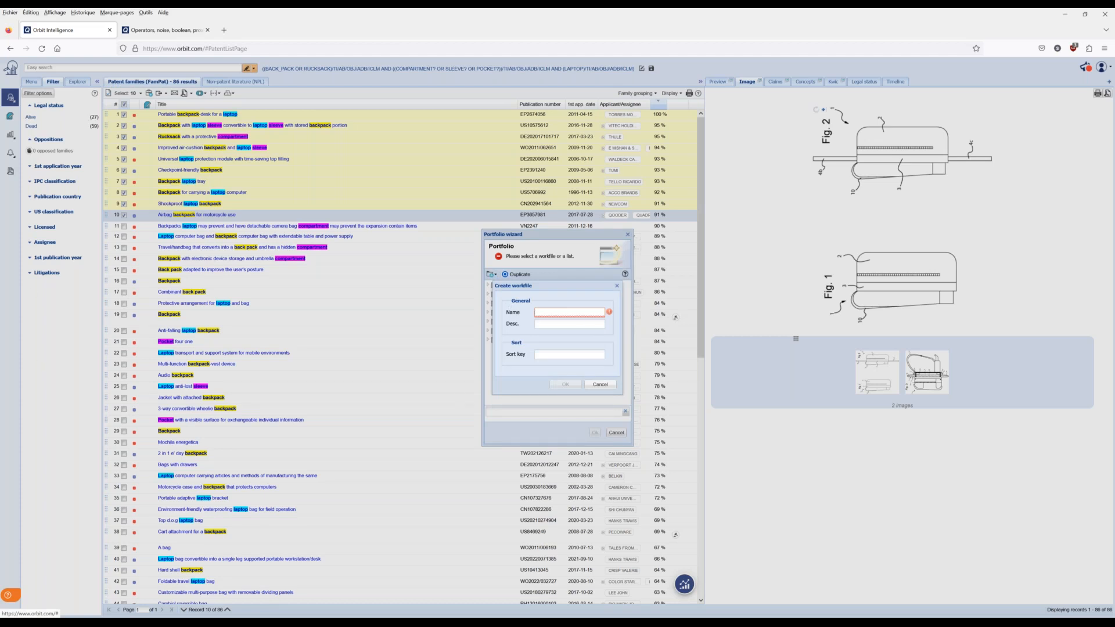
text(Webinar)
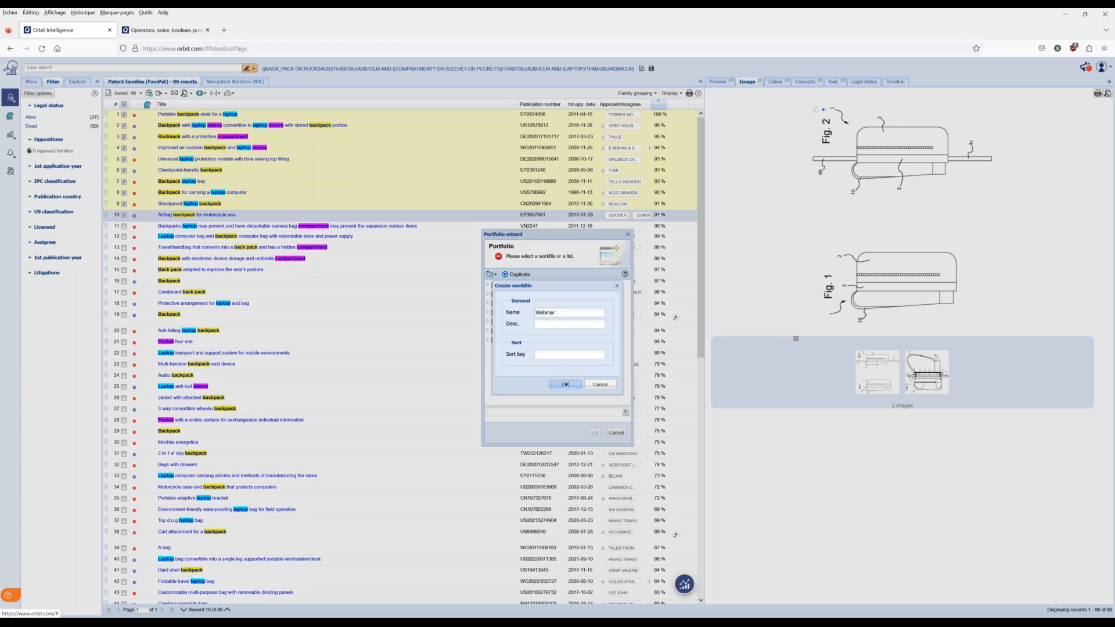
click(566, 384)
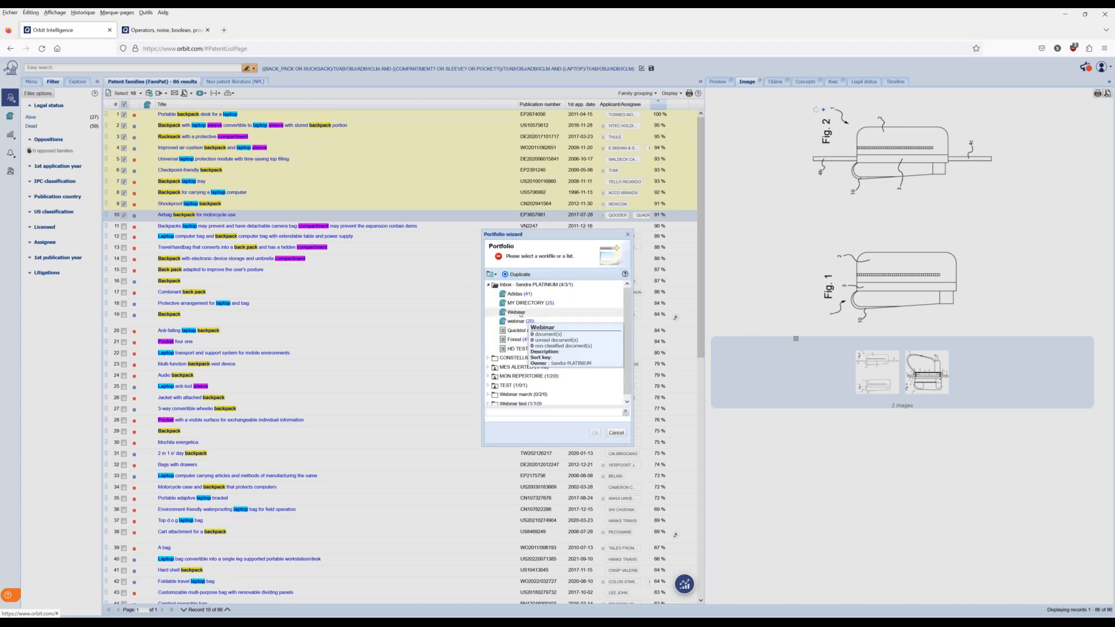
click(517, 312)
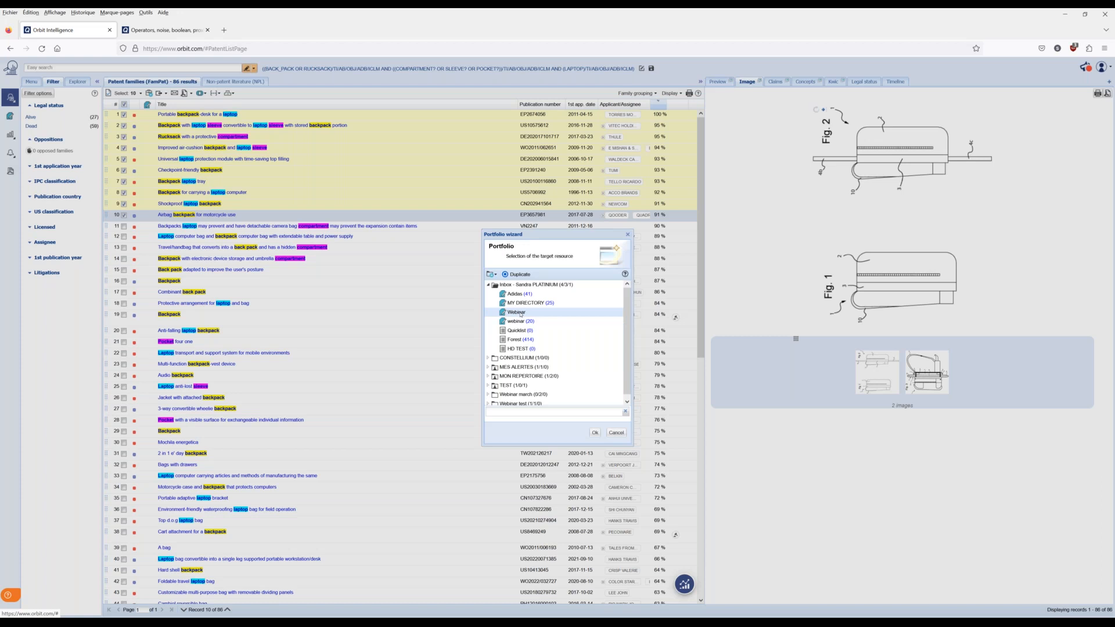
right_click(520, 314)
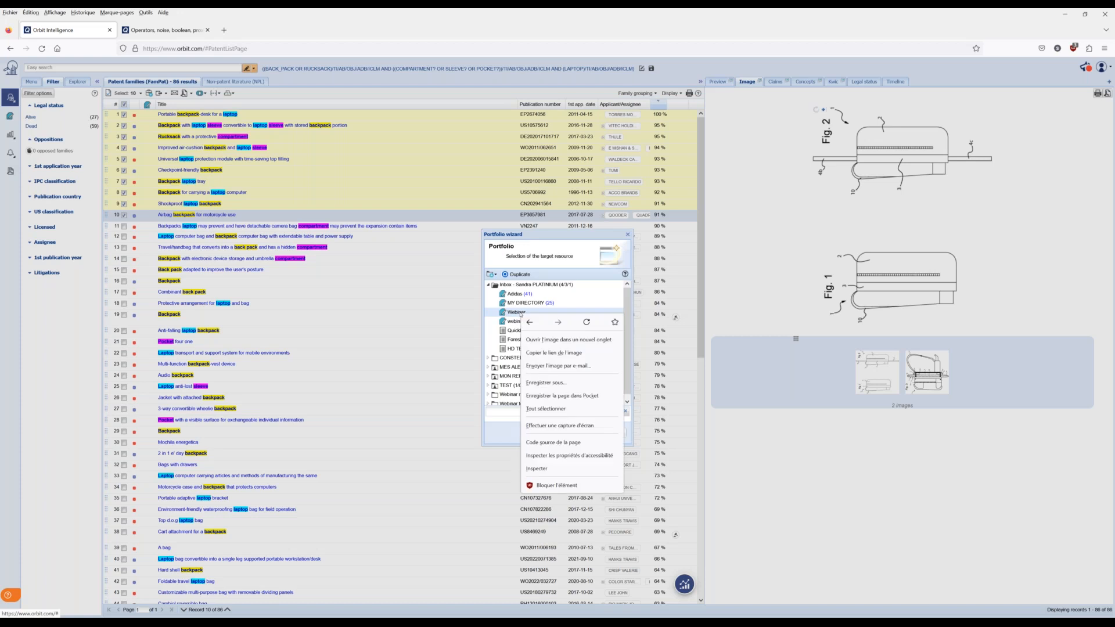
click(557, 272)
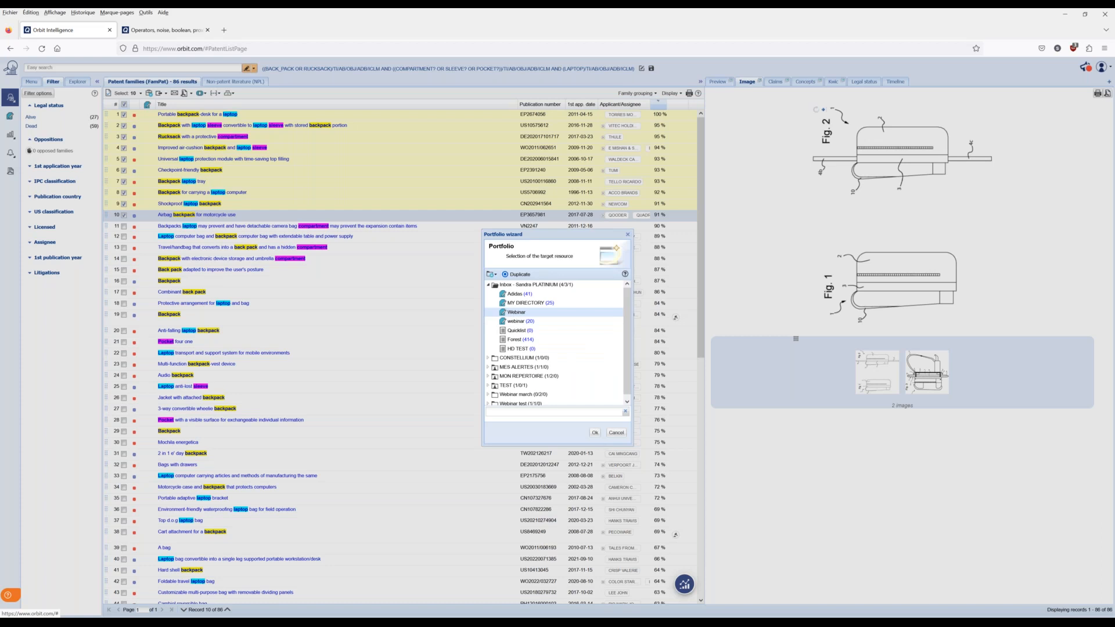
click(595, 433)
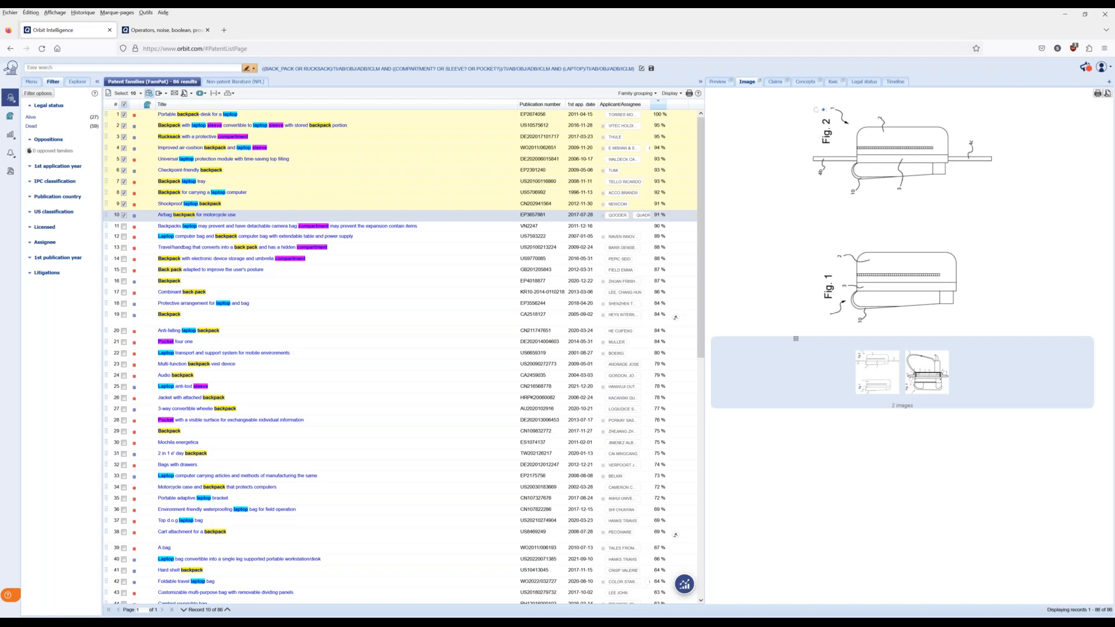
Start duplicating the selected records again and create a list named Webinar 2 in the portfolio inbox.
click(149, 93)
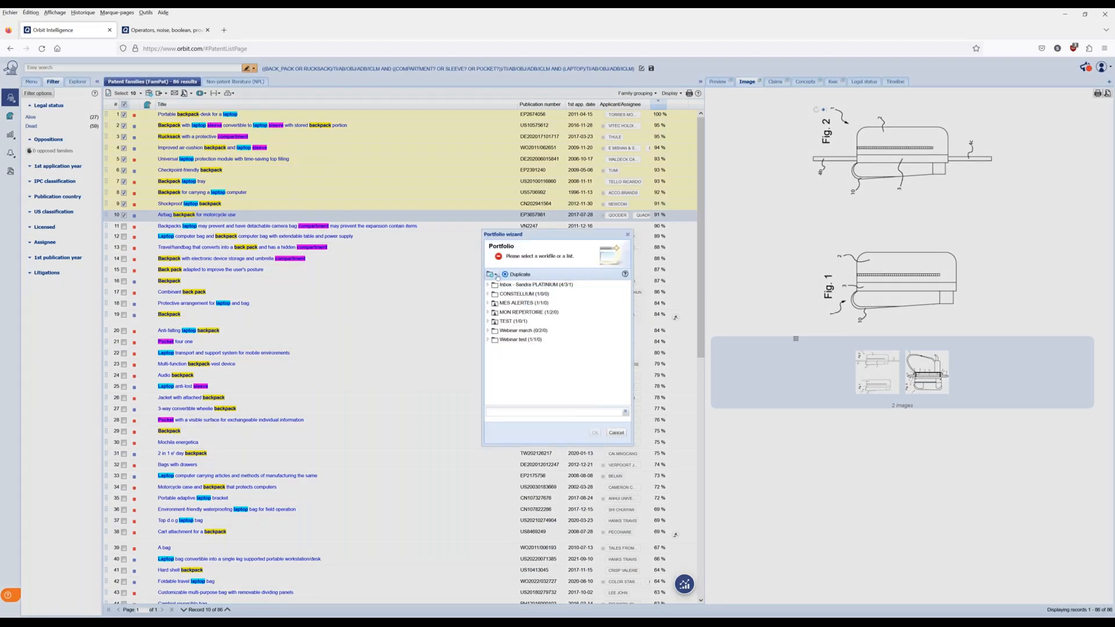
click(496, 274)
click(528, 313)
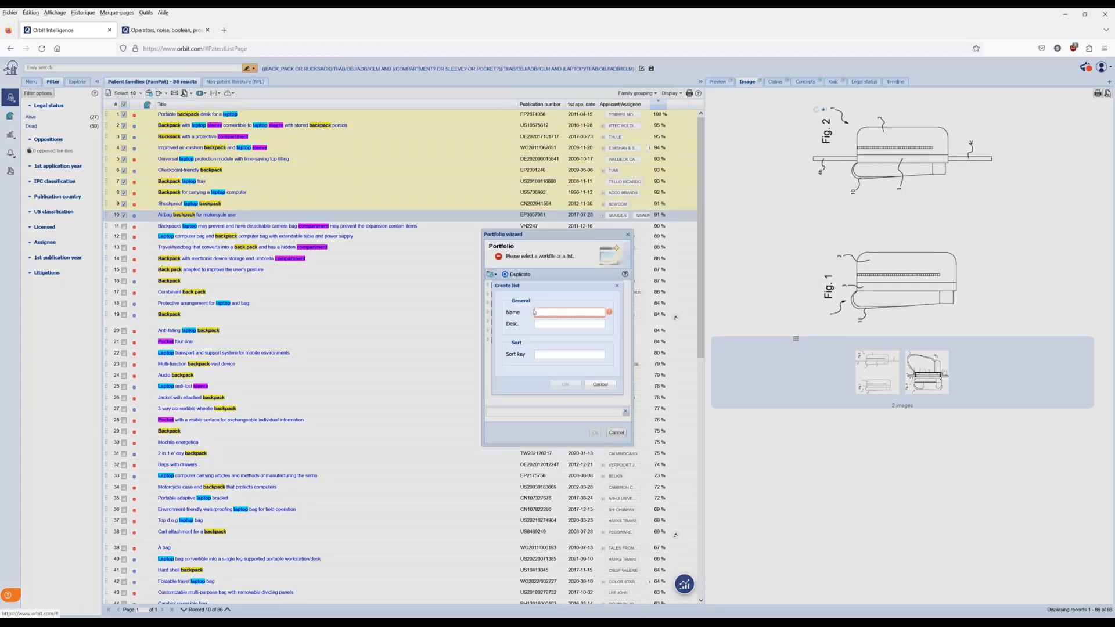
text(Webinar 2)
click(565, 385)
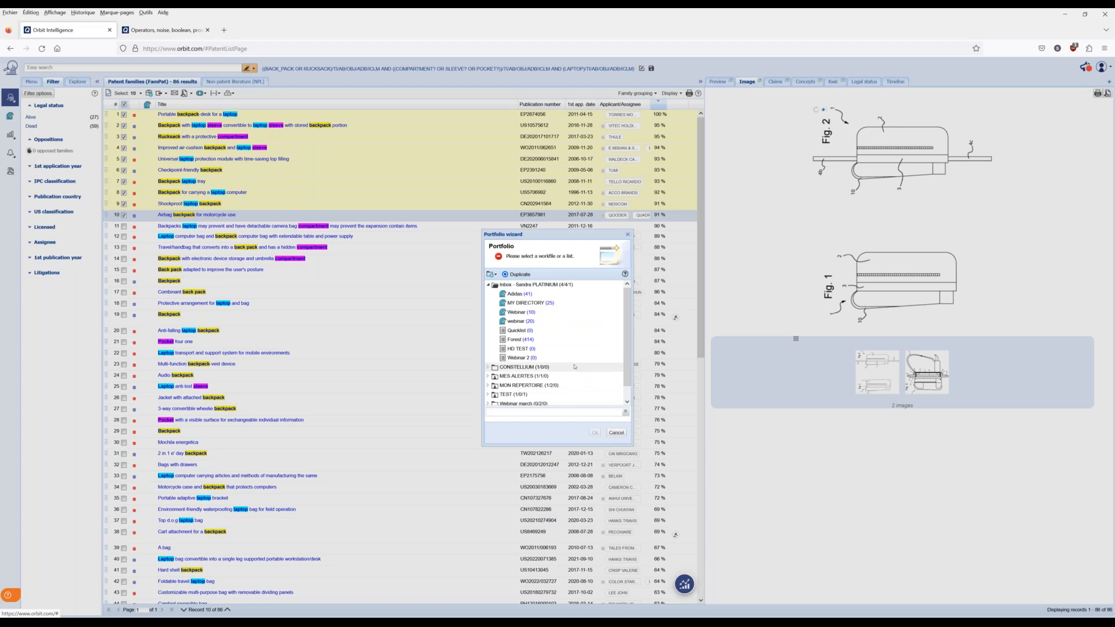
Choose the Webinar 2 list as the target and duplicate the ten selected records into it.
scroll(575, 366, down, 1)
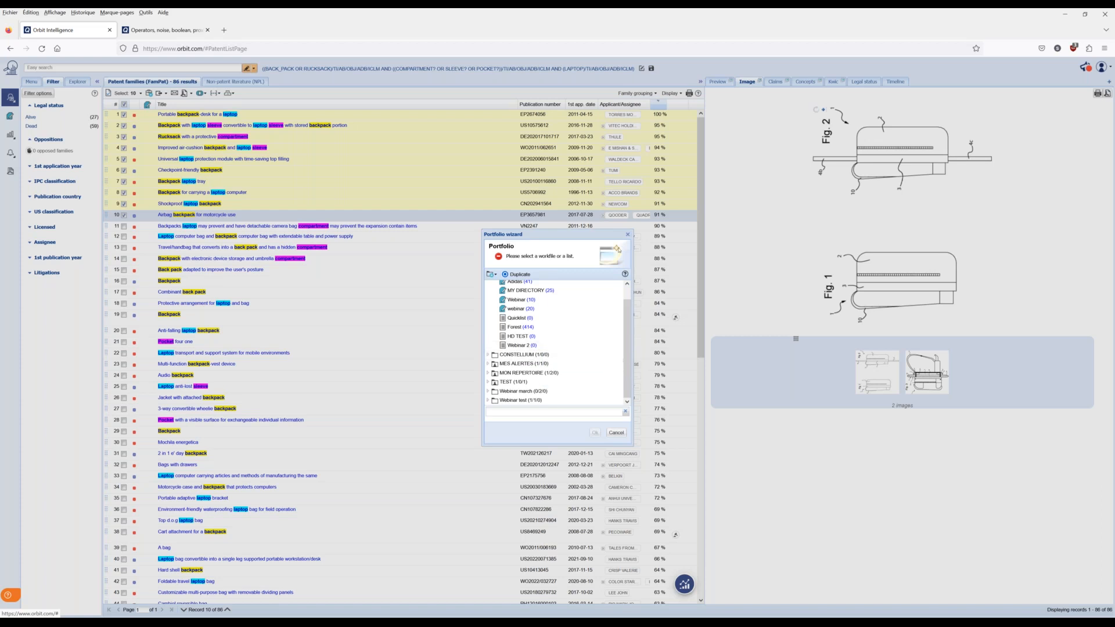
click(520, 346)
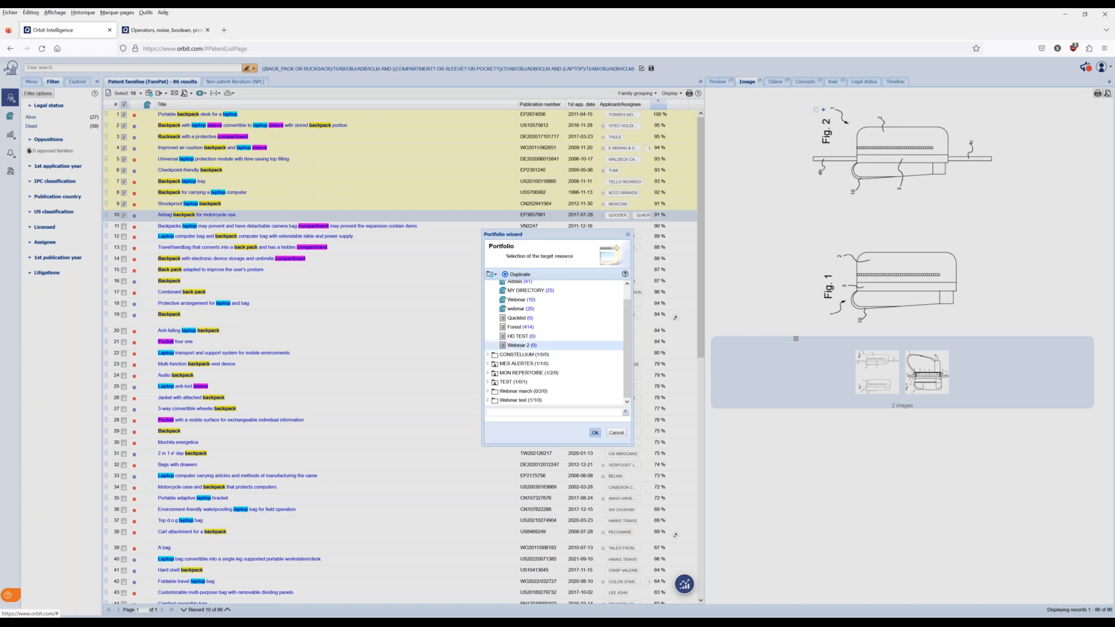
click(594, 433)
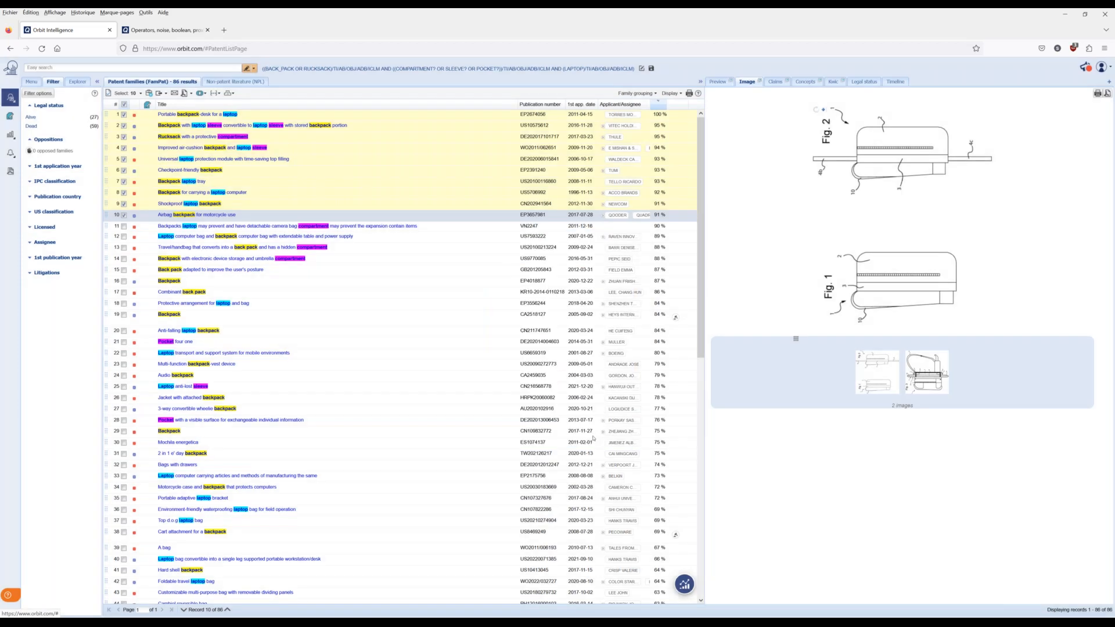
Open the existing webinar list in the Webinar march folder of the portfolio to view its records.
click(77, 82)
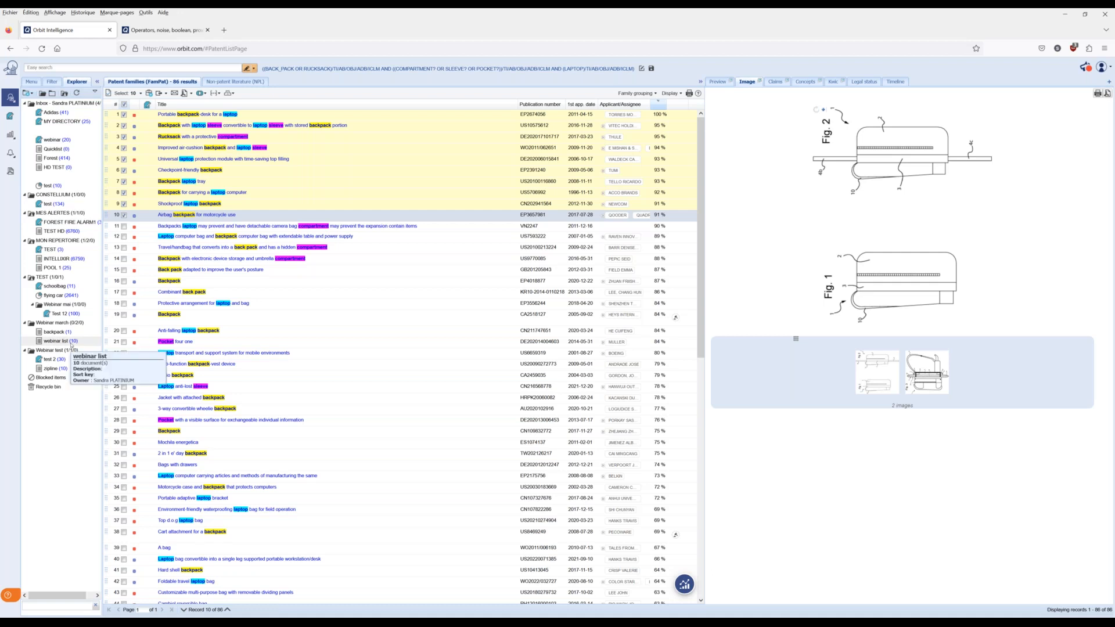
click(52, 341)
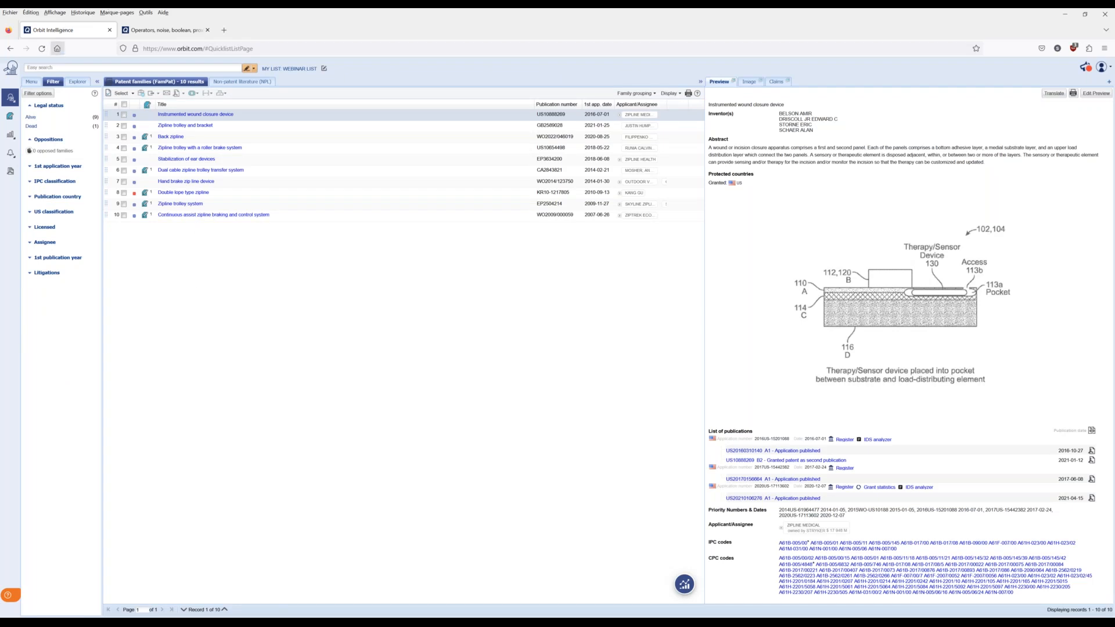
click(77, 81)
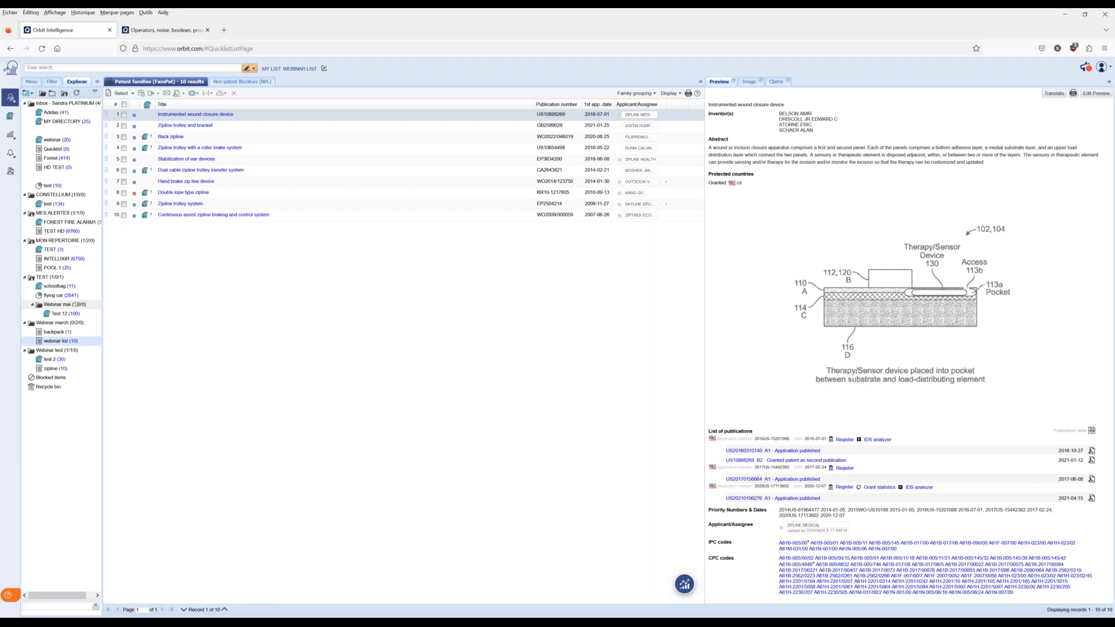
mouse_move(75, 304)
click(85, 341)
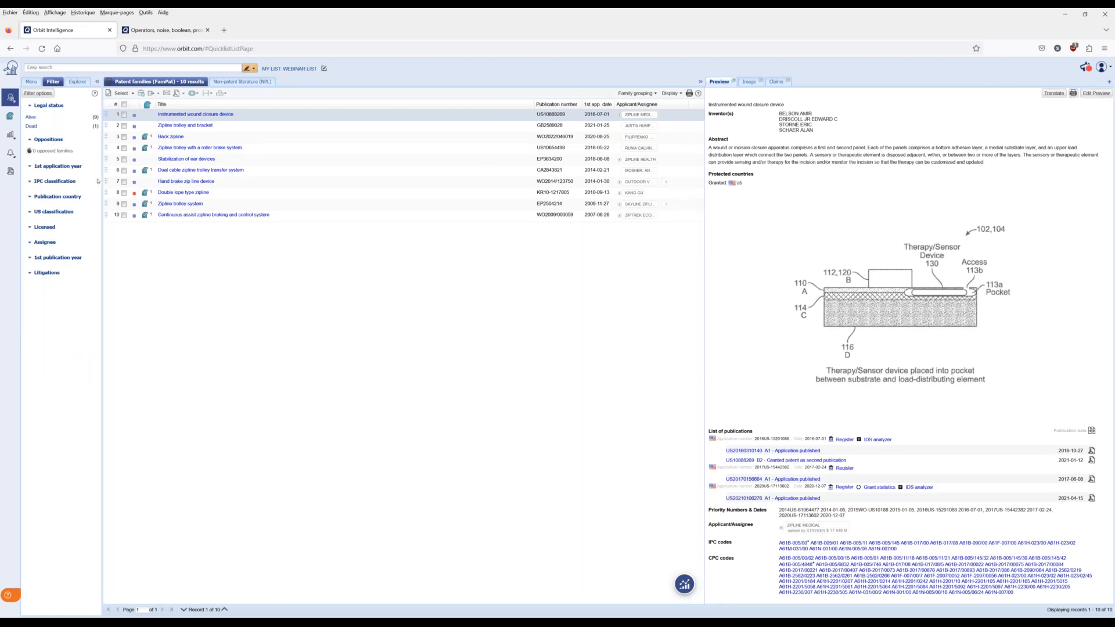
Open the Webinar workfile and rate the airbag backpack record 5 stars and the rucksack with protective compartment record 2 stars.
click(73, 83)
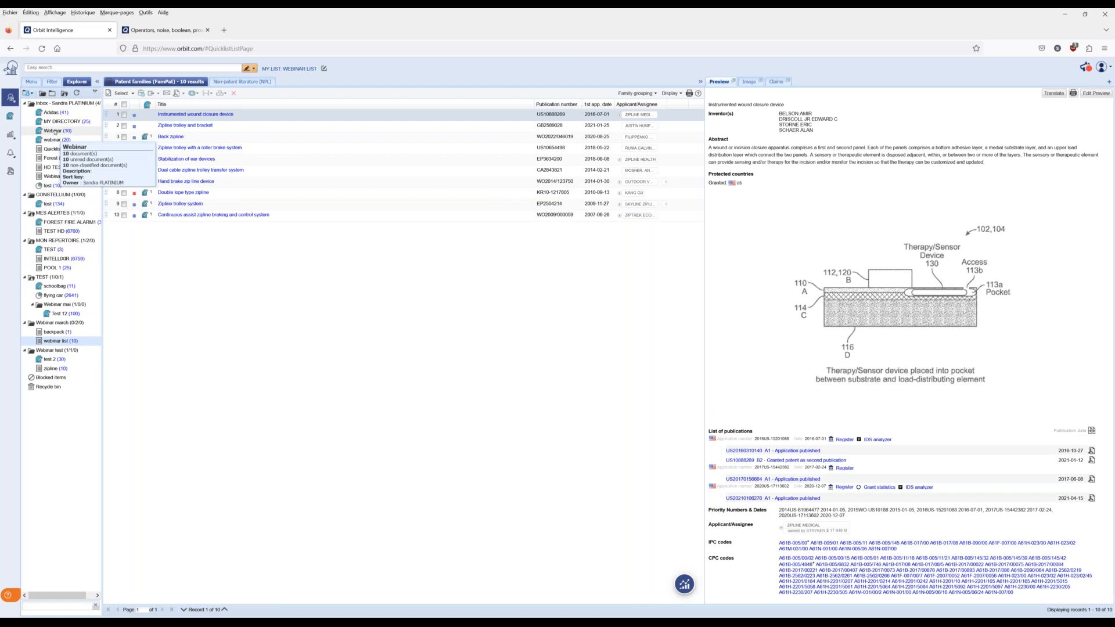
click(55, 132)
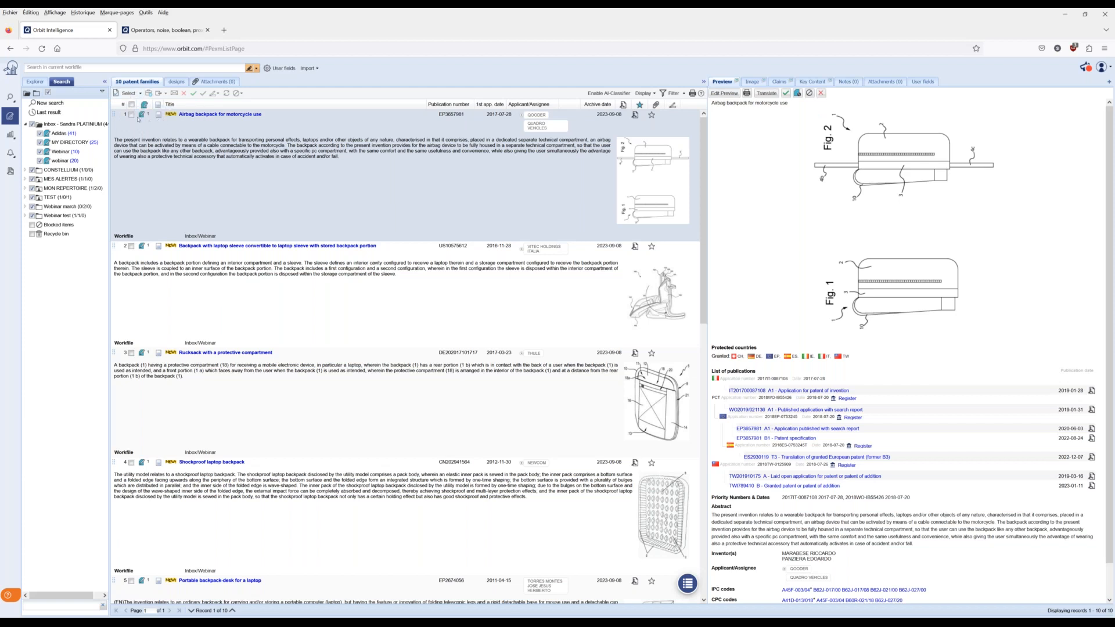
click(131, 114)
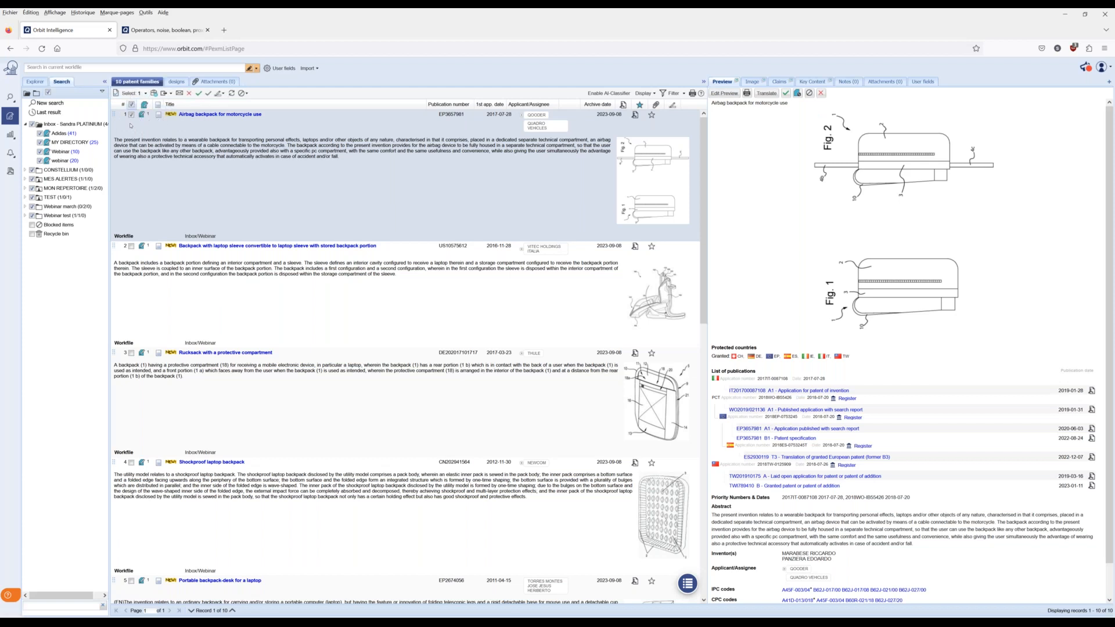
click(653, 118)
click(658, 150)
click(133, 355)
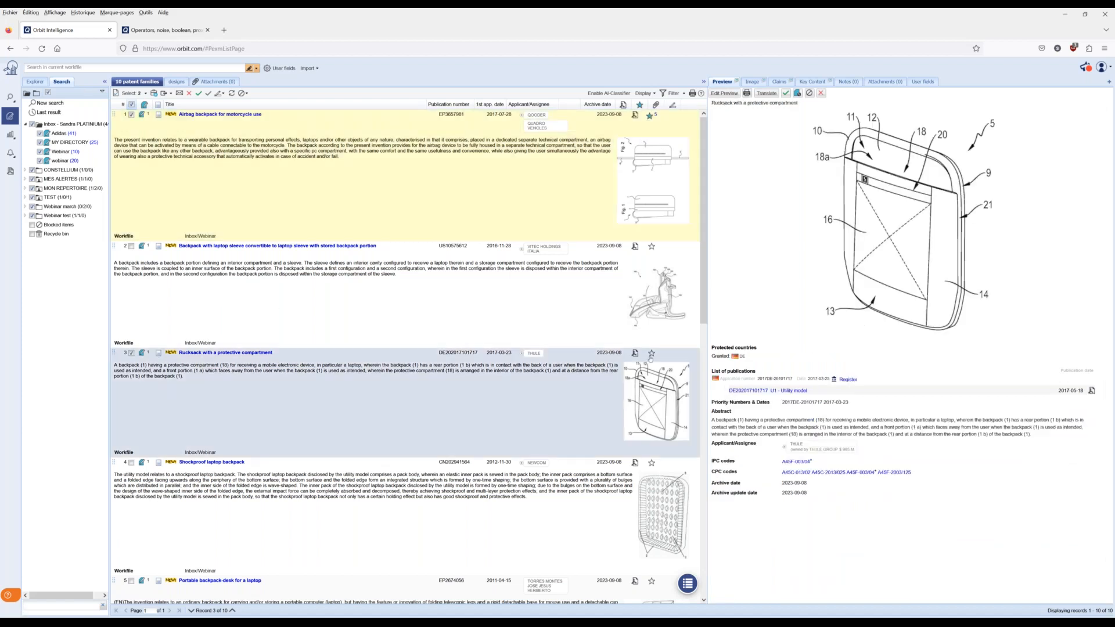
click(654, 367)
click(131, 353)
Hide the Notes view of the rucksack record and restore it.
click(1109, 82)
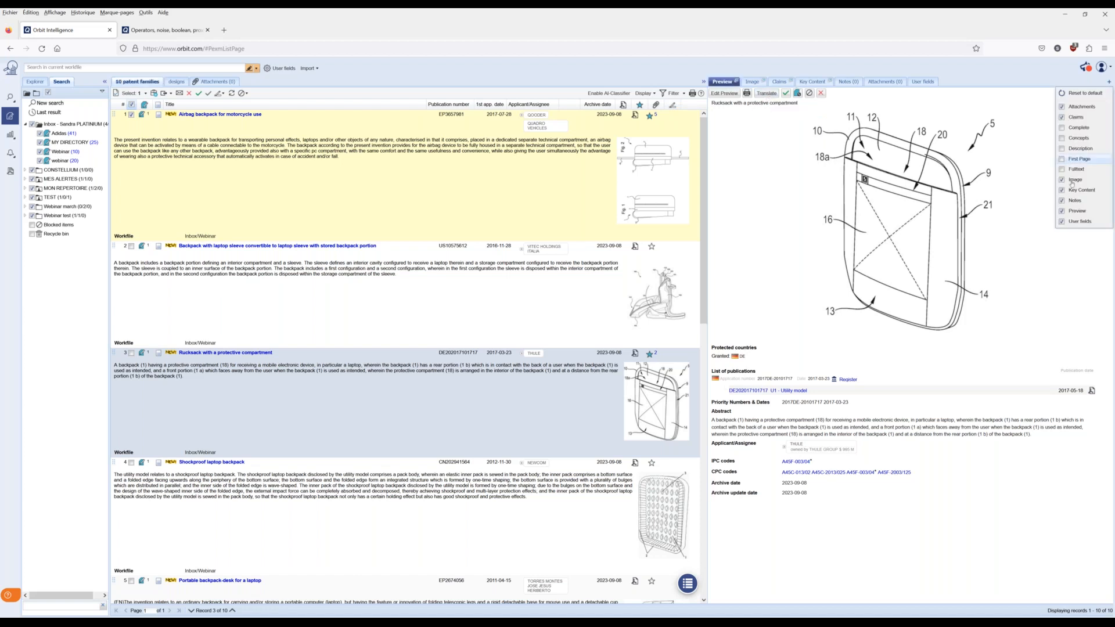
click(1076, 201)
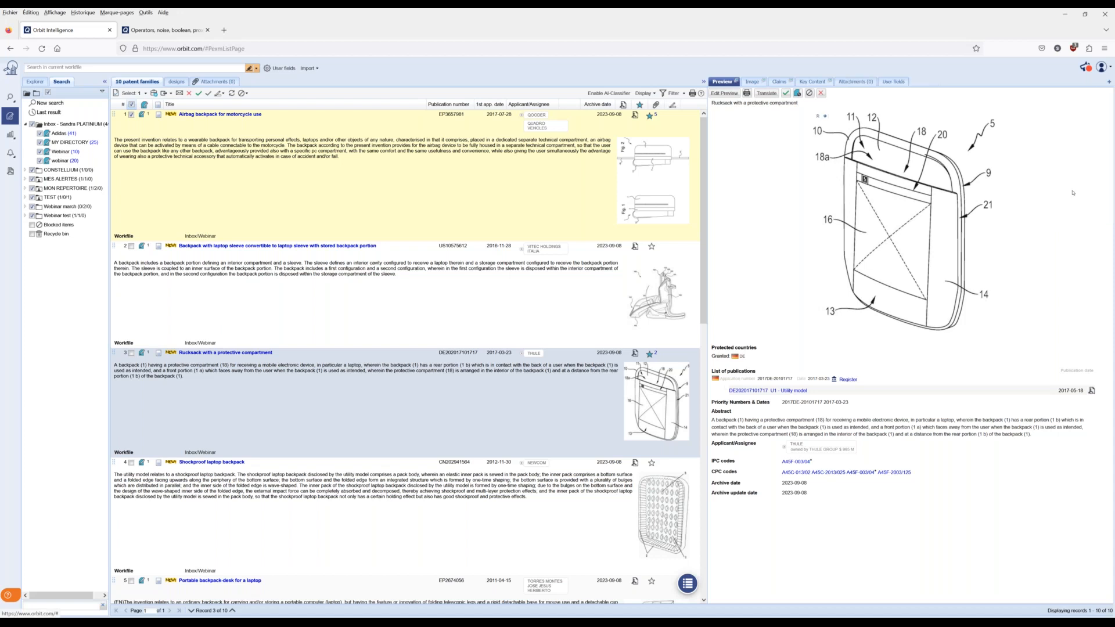
click(1110, 82)
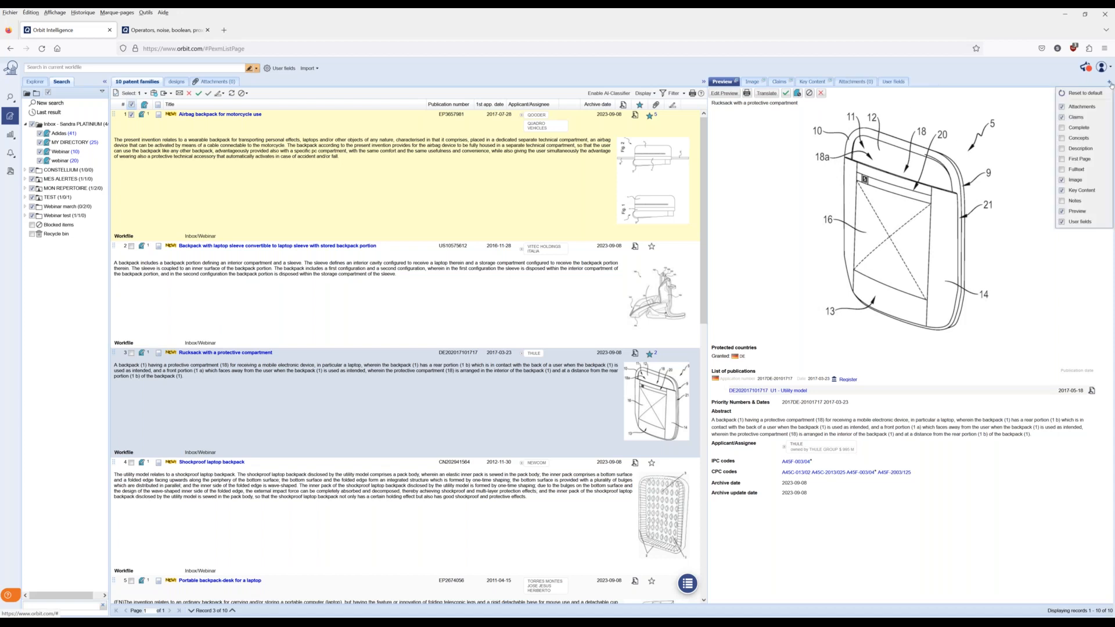
click(1074, 201)
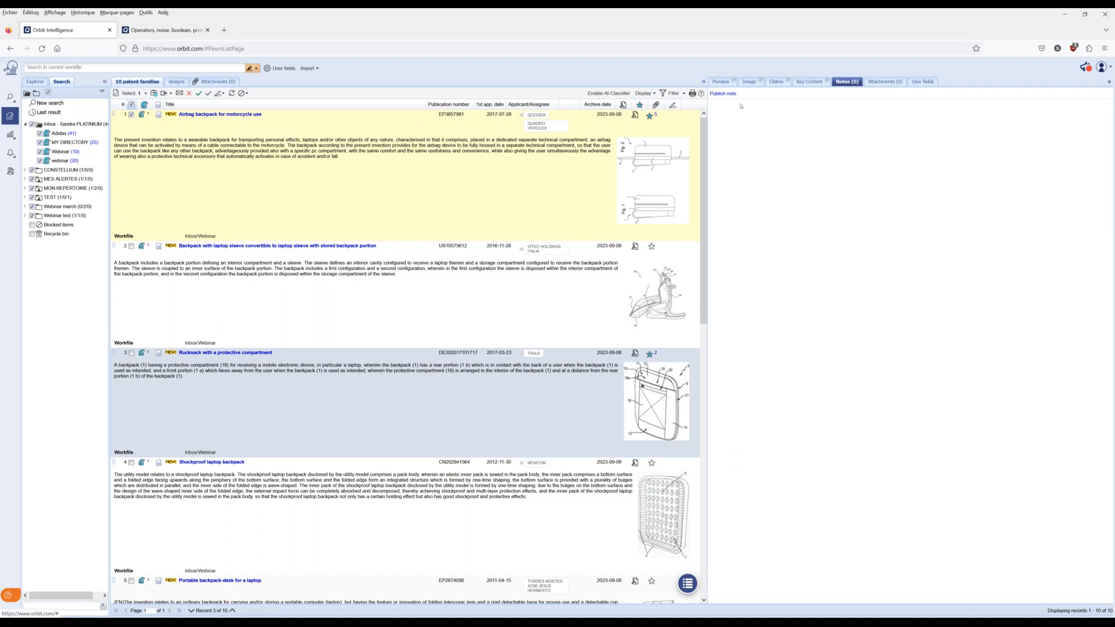
Publish a note titled "most relevant" on the rucksack with protective compartment record.
click(723, 93)
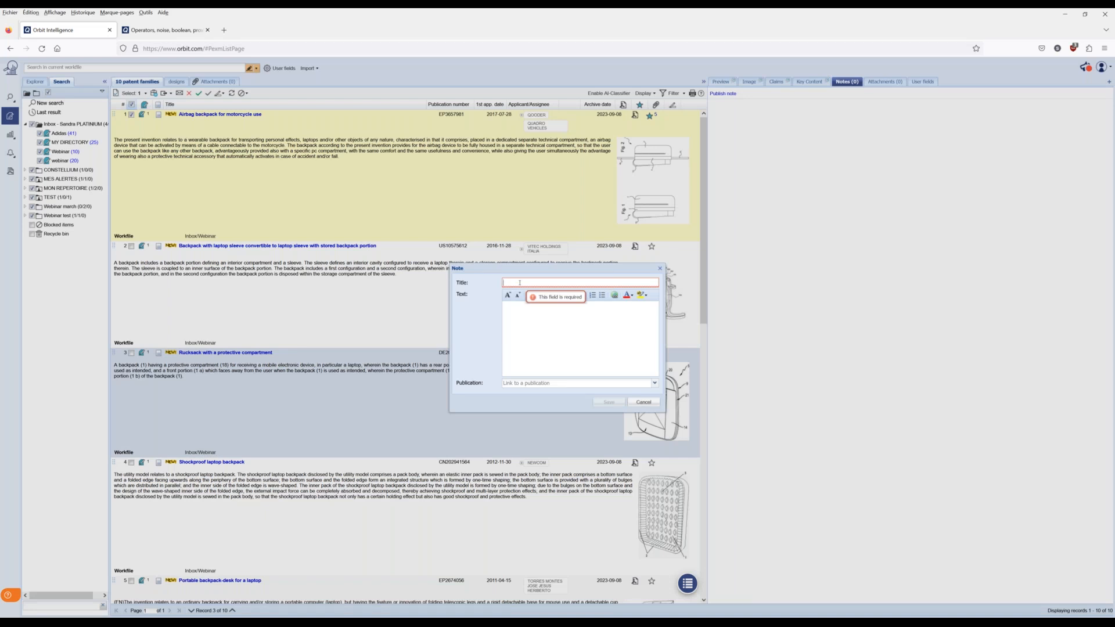
text(most relevant)
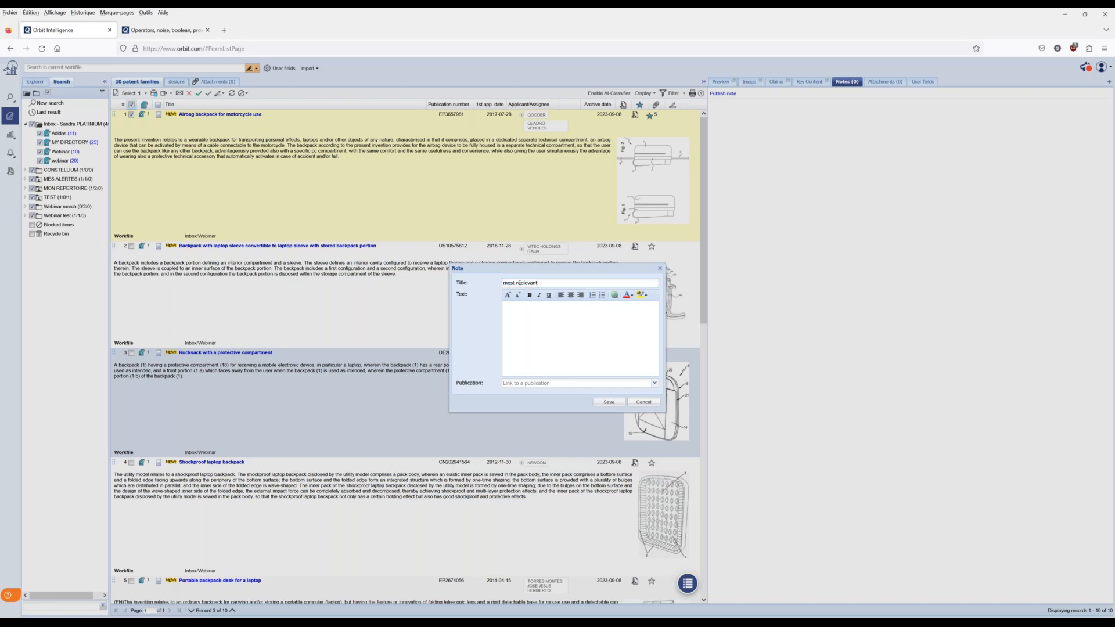
click(608, 403)
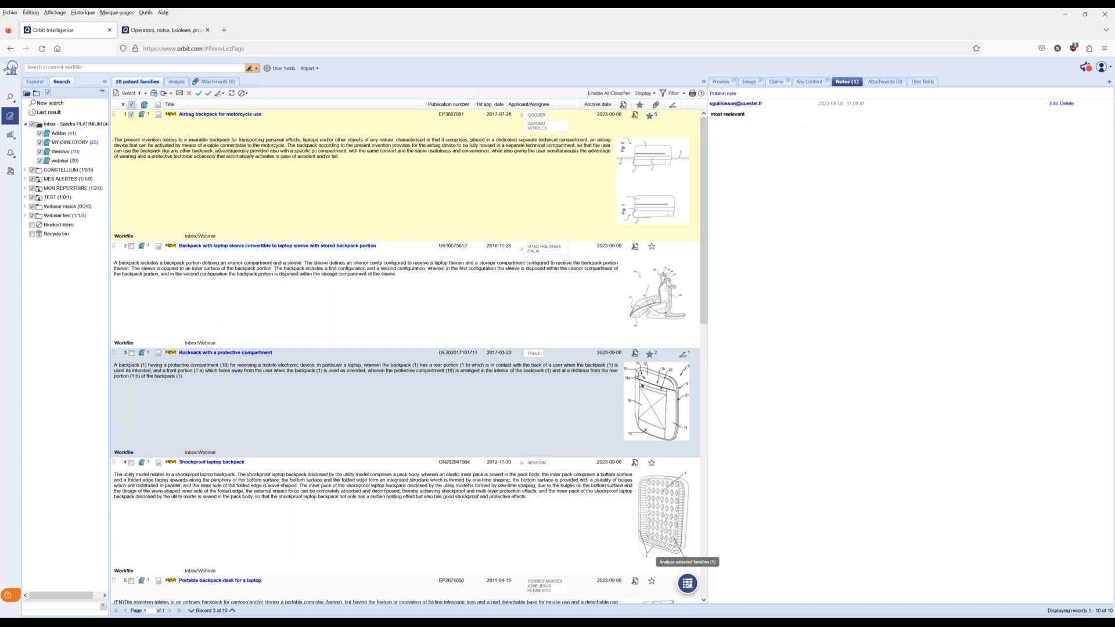
Select all ten records in the Webinar workfile and try to create a saved patent analysis of them.
click(131, 105)
click(131, 105)
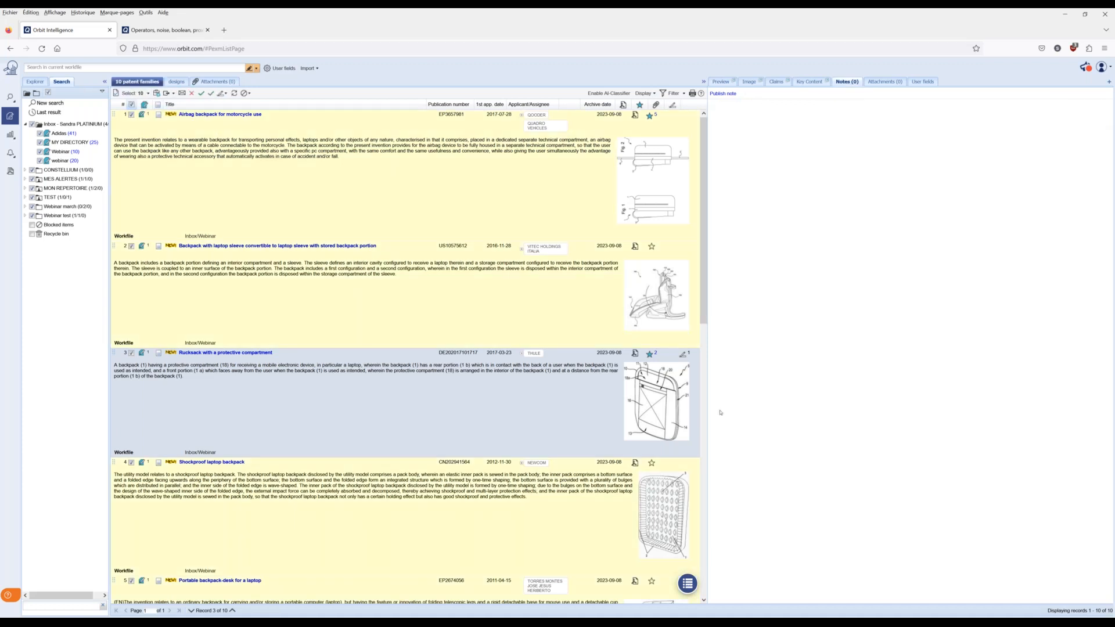
click(688, 585)
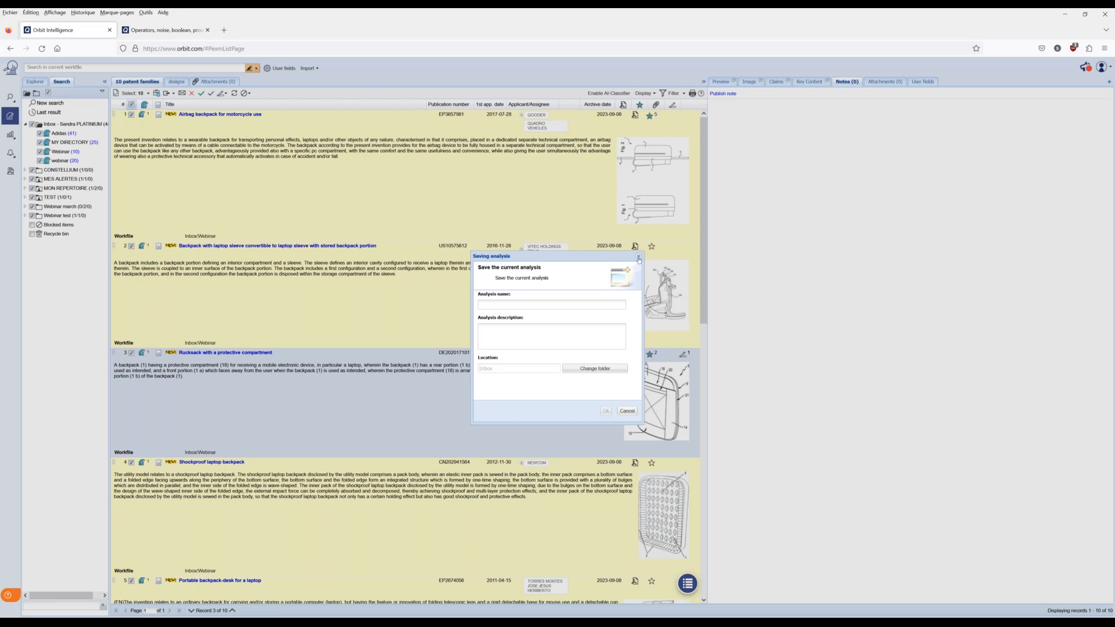
click(639, 258)
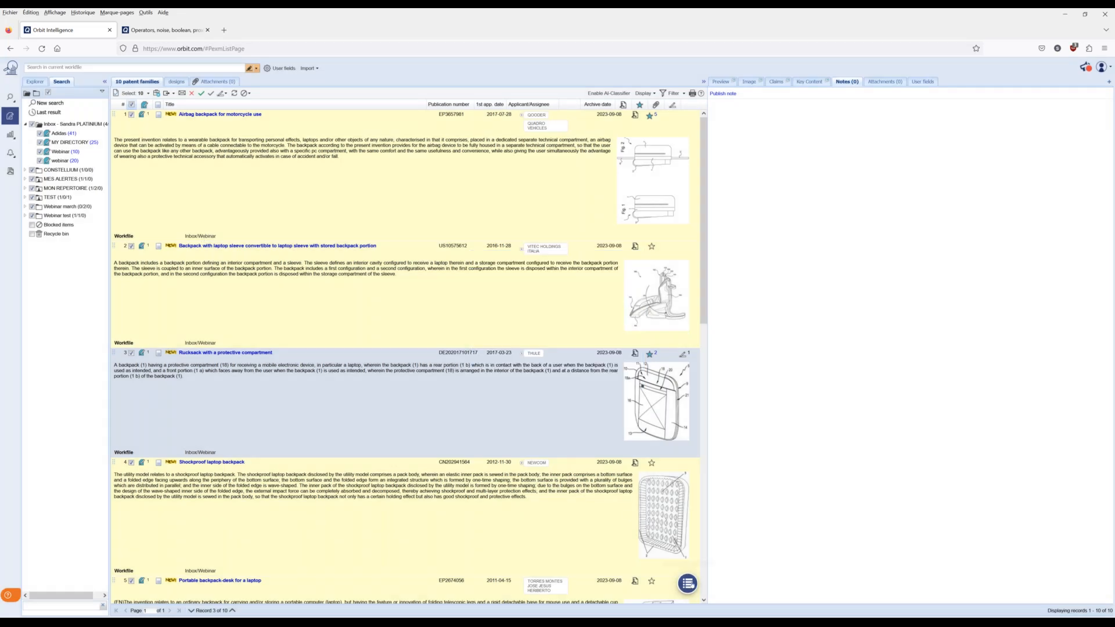
click(688, 583)
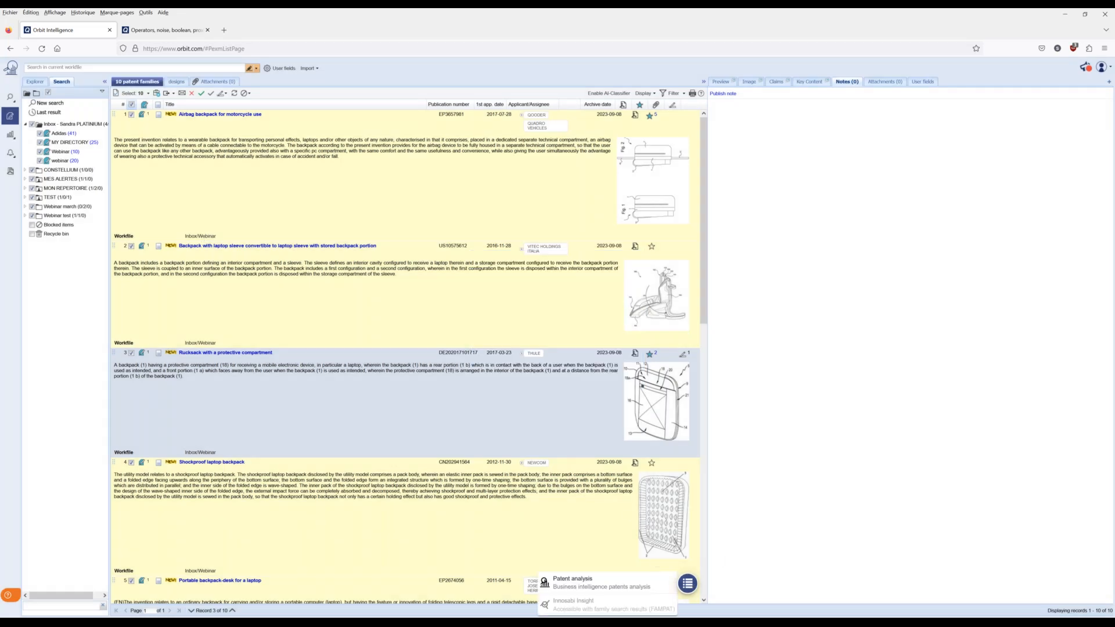
click(588, 586)
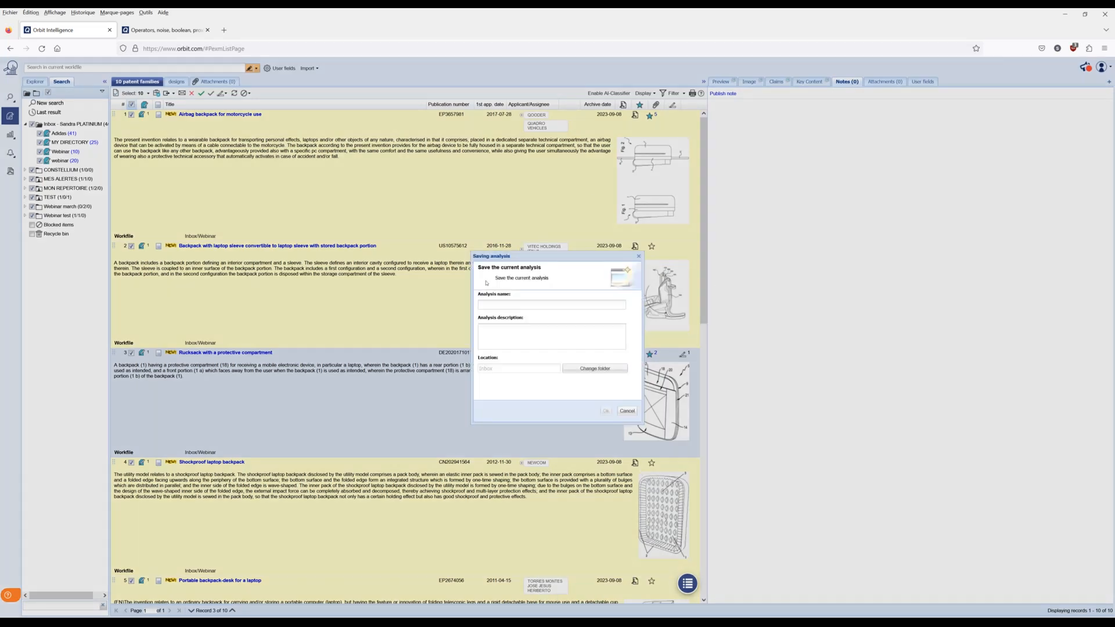
click(537, 305)
click(608, 411)
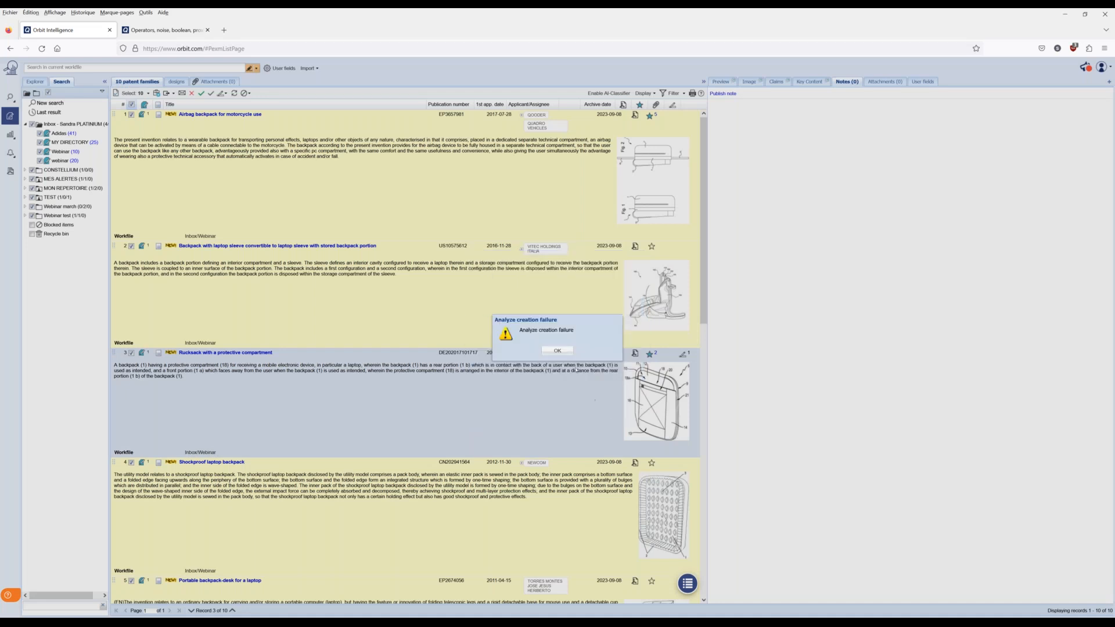
click(563, 351)
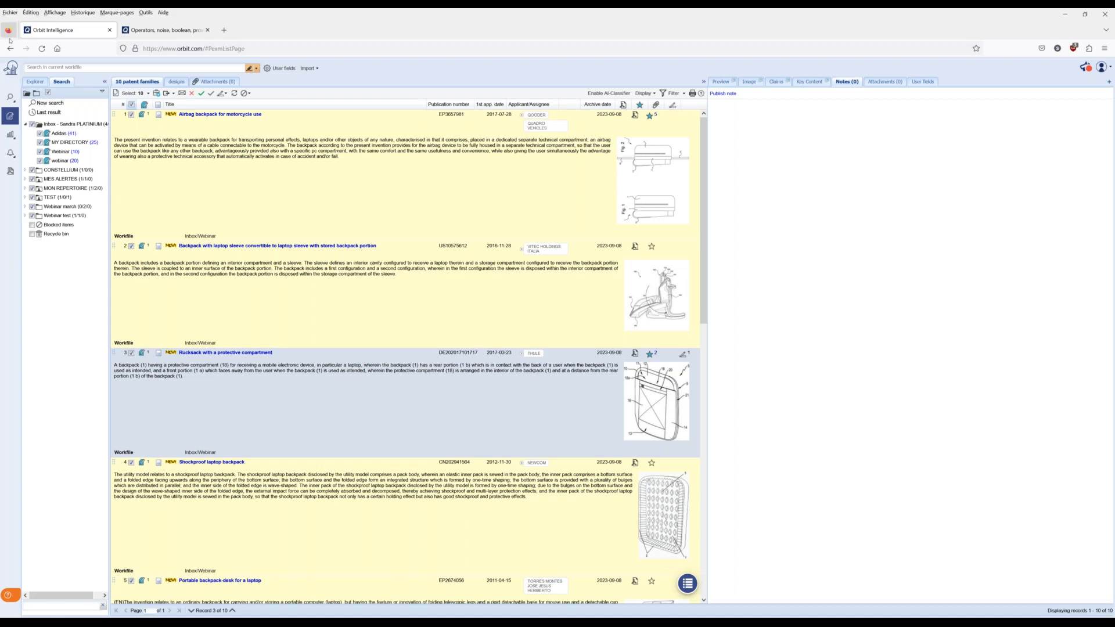
Leave the workfile and show the webinar list results again from the search history.
click(36, 82)
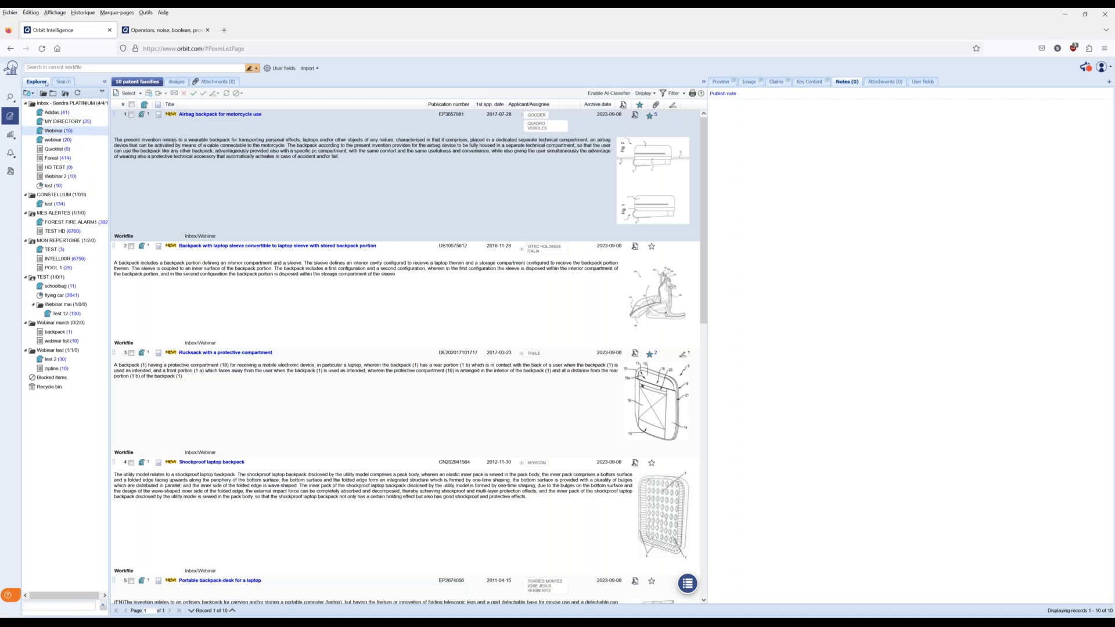
click(33, 83)
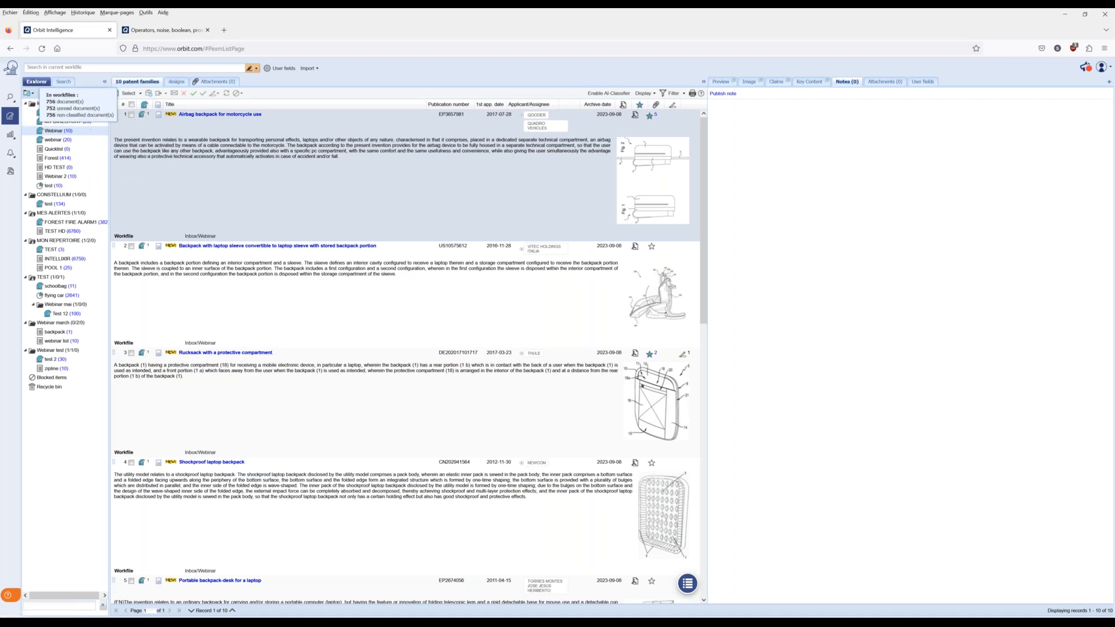
click(10, 50)
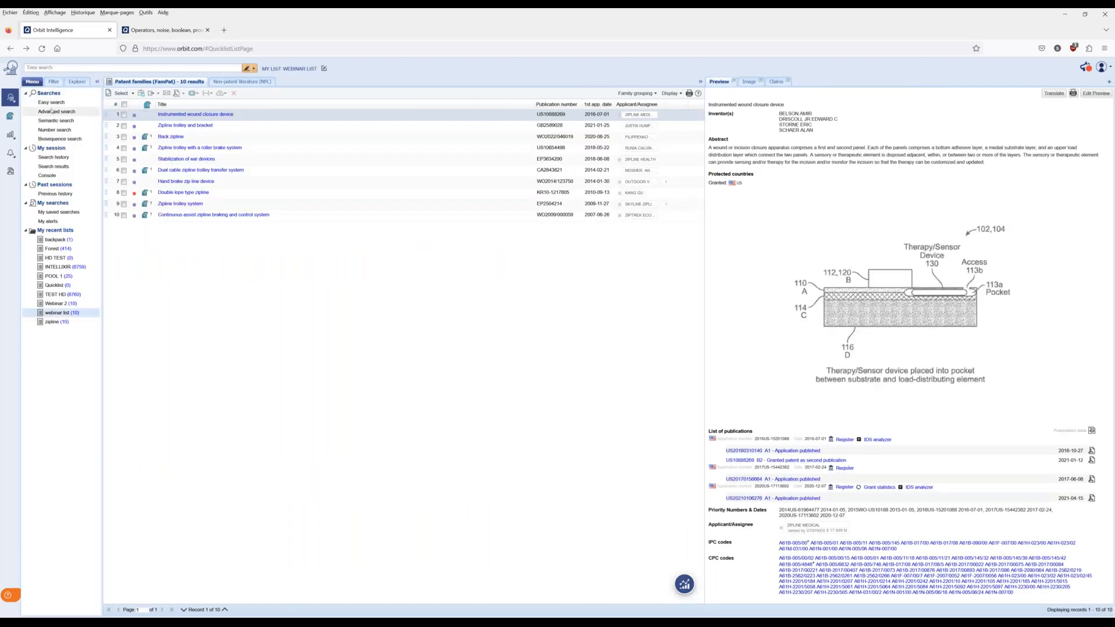
click(54, 158)
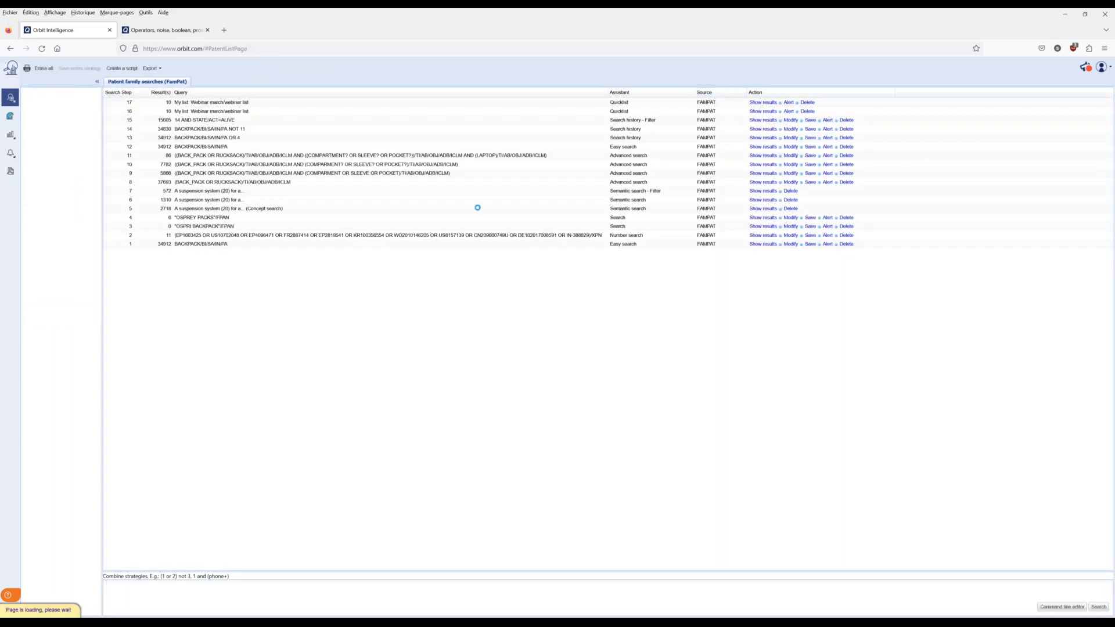
key(alt+Left)
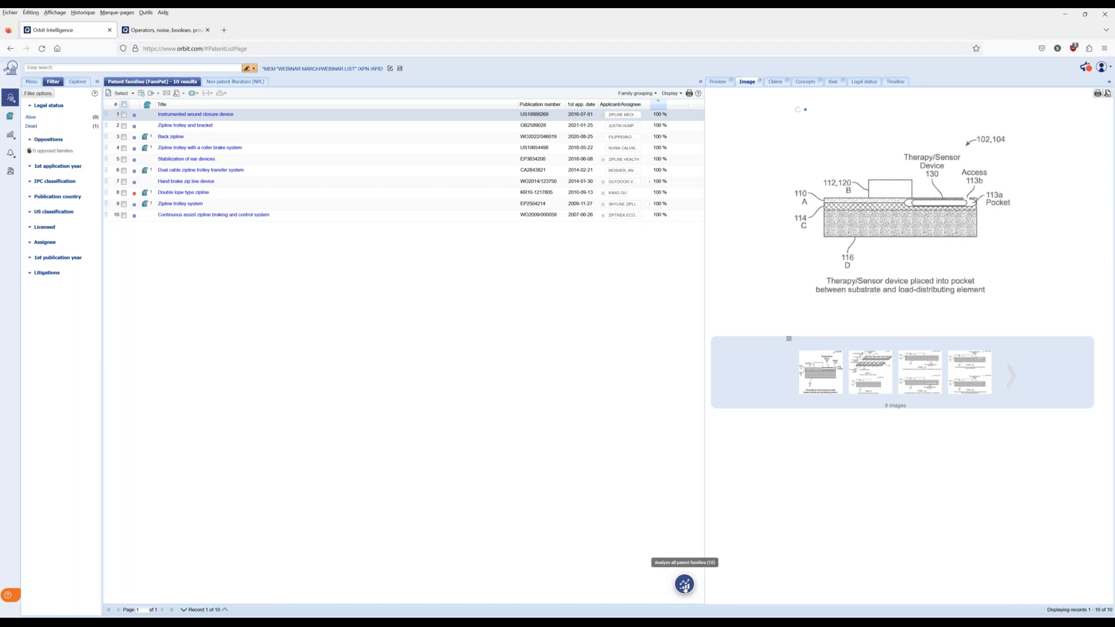
Analyze all patent families in the webinar list, review the key facts charts, and return to the results with the search options shown.
click(686, 584)
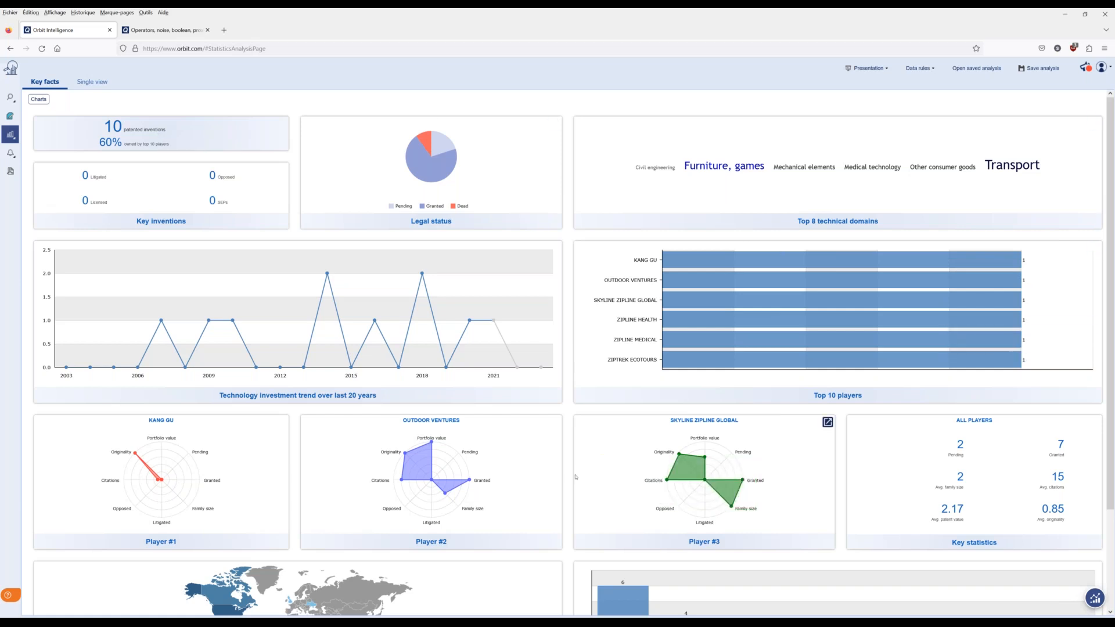
scroll(576, 477, down, 3)
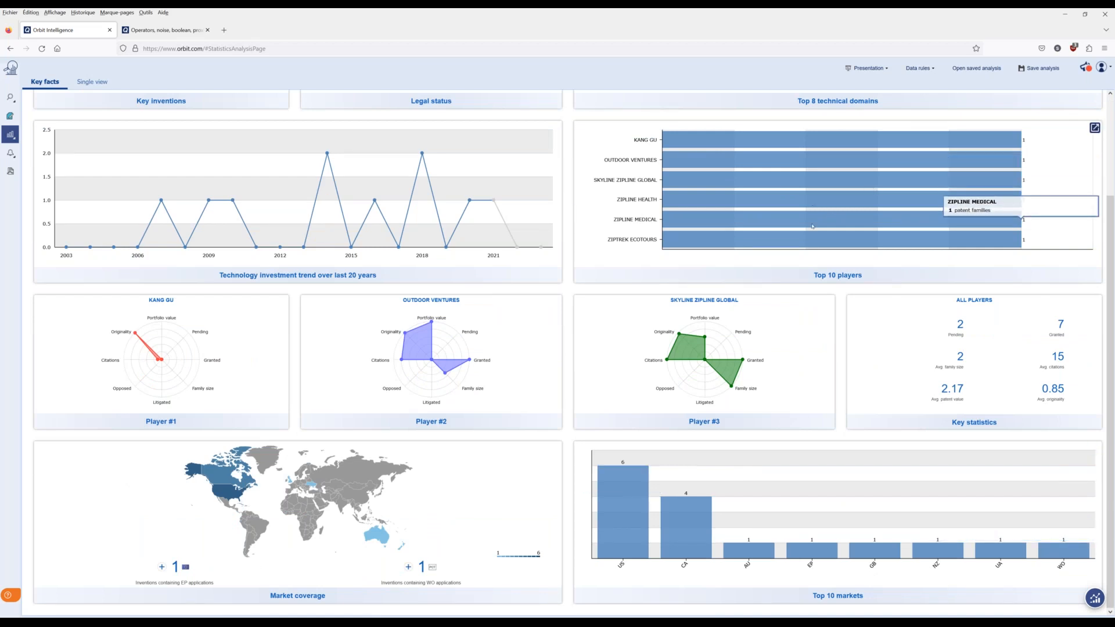
scroll(811, 227, up, 3)
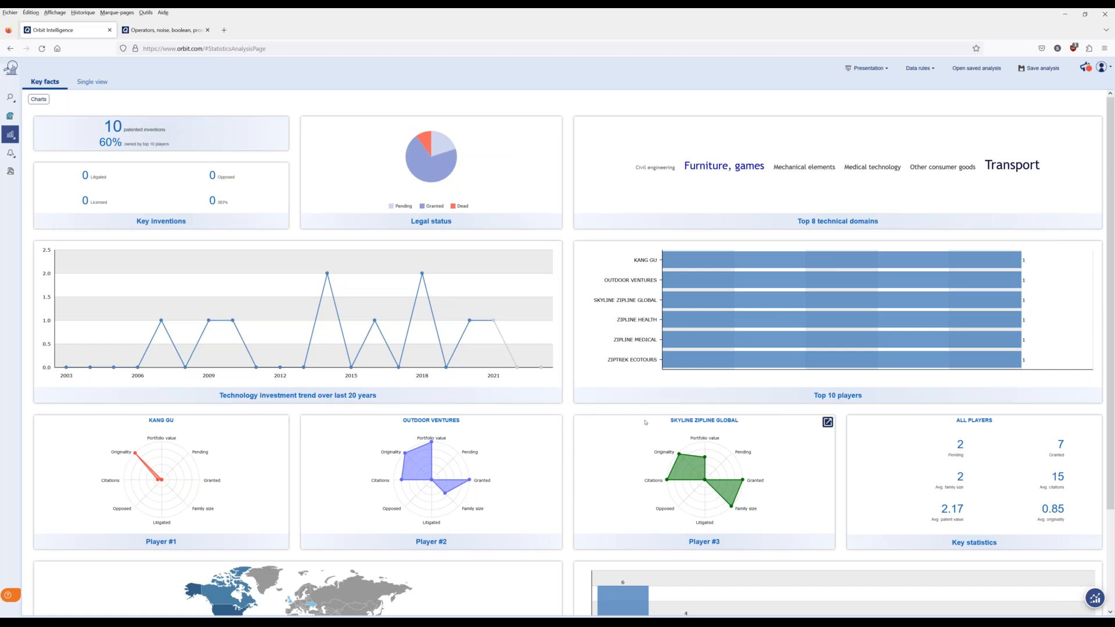
click(11, 49)
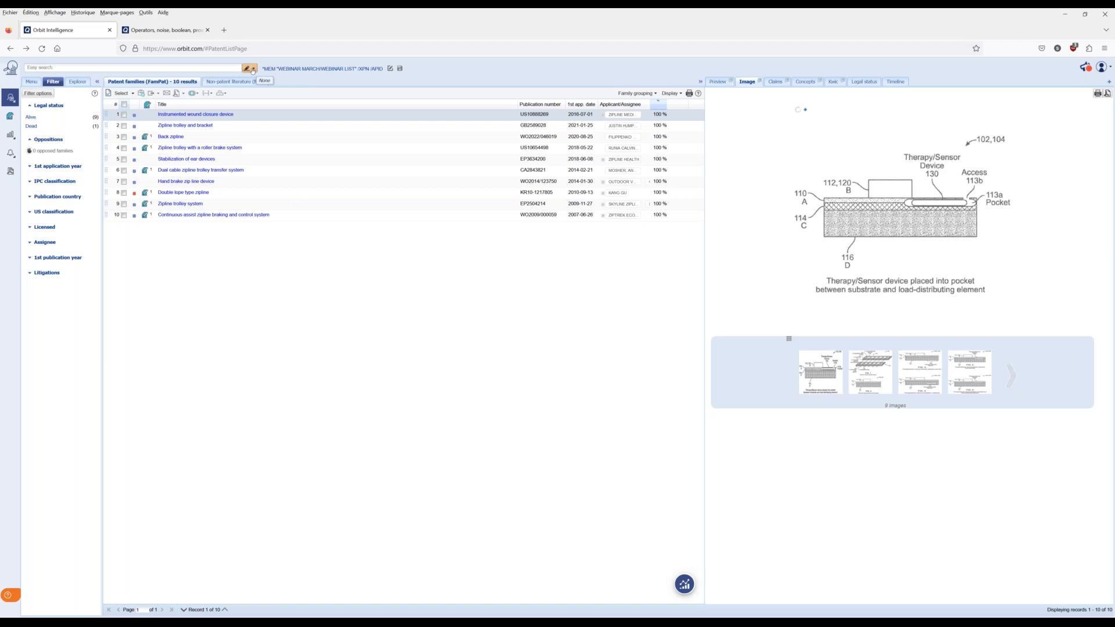
click(31, 82)
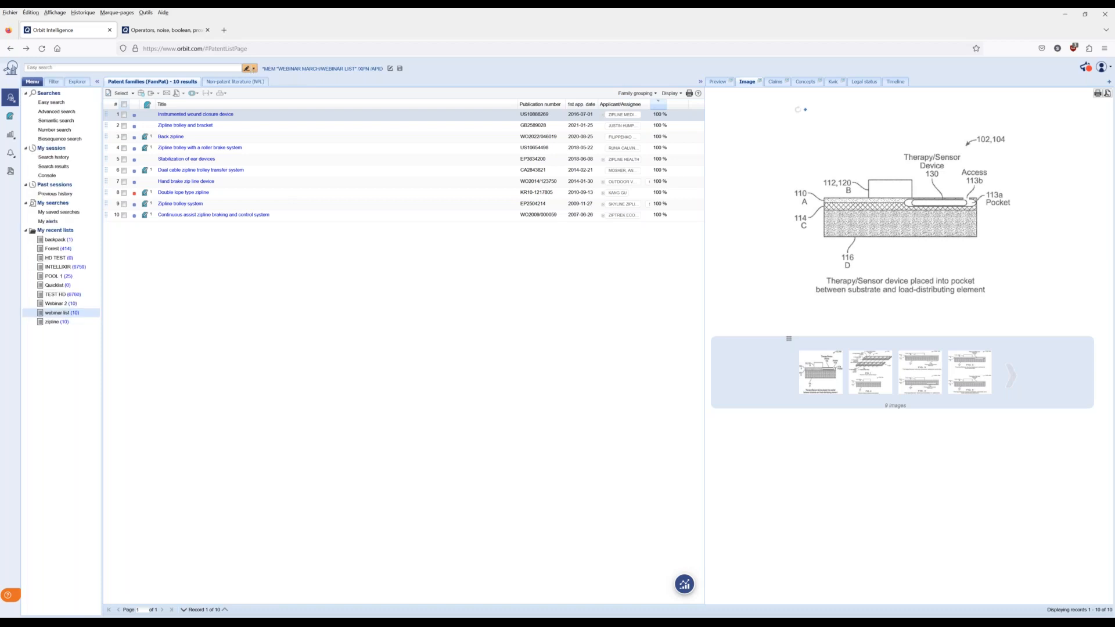
Run an easy search for backpack and filter the results to alive patent families.
click(58, 158)
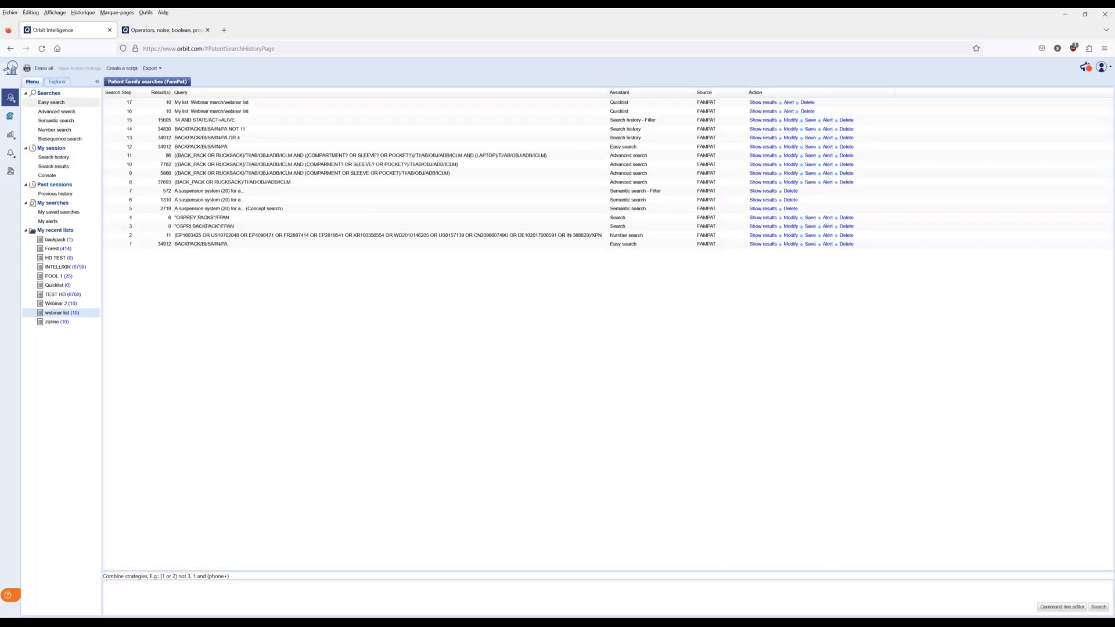
click(58, 103)
click(523, 263)
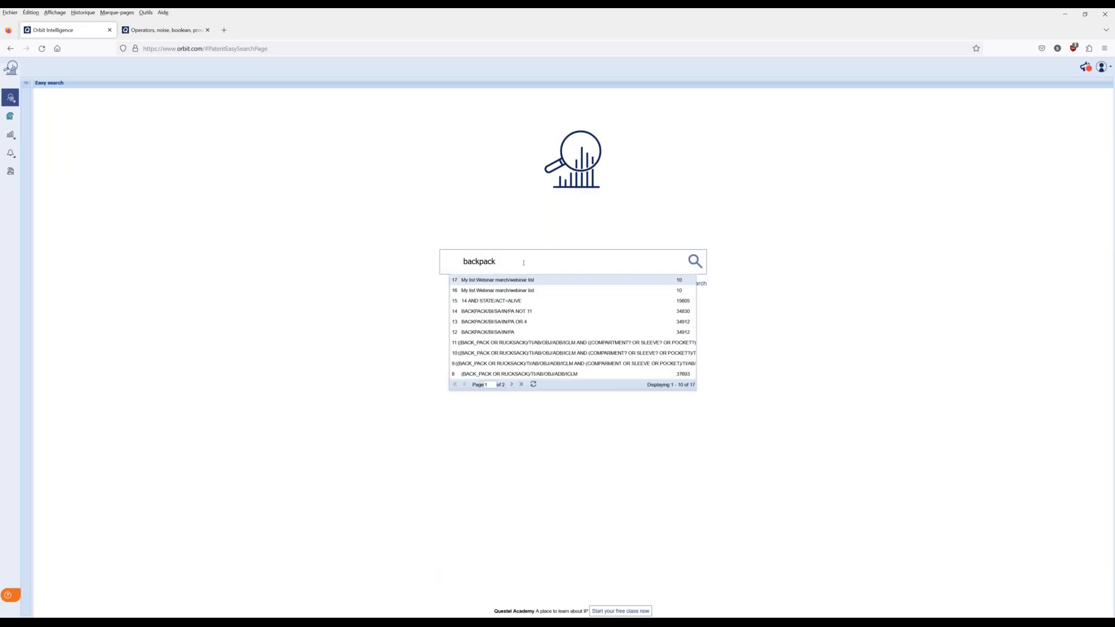
key(Return)
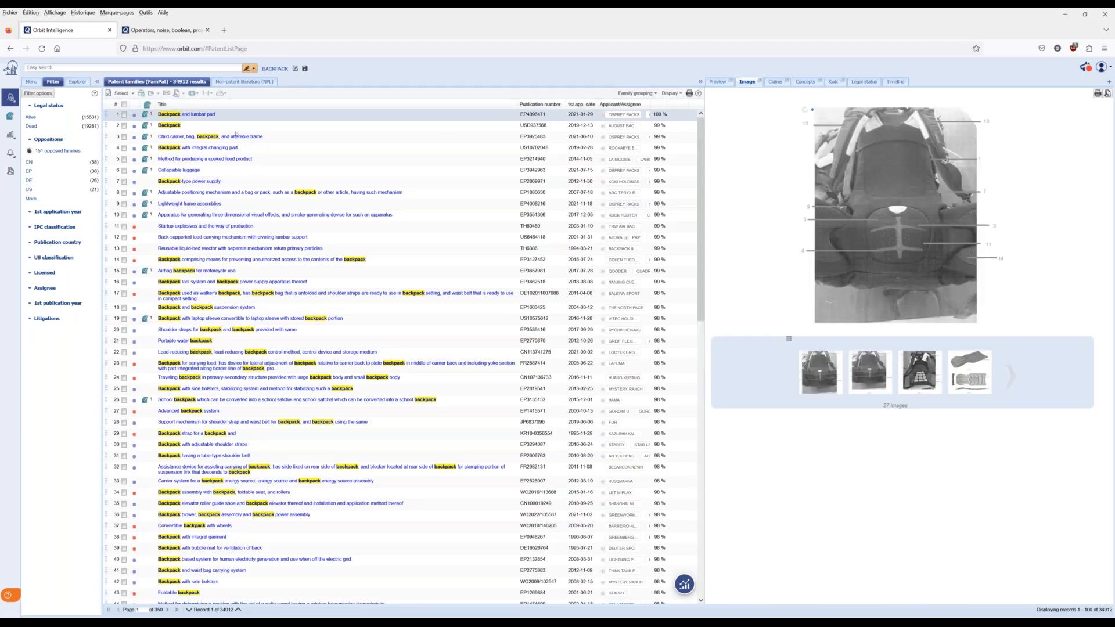
click(31, 125)
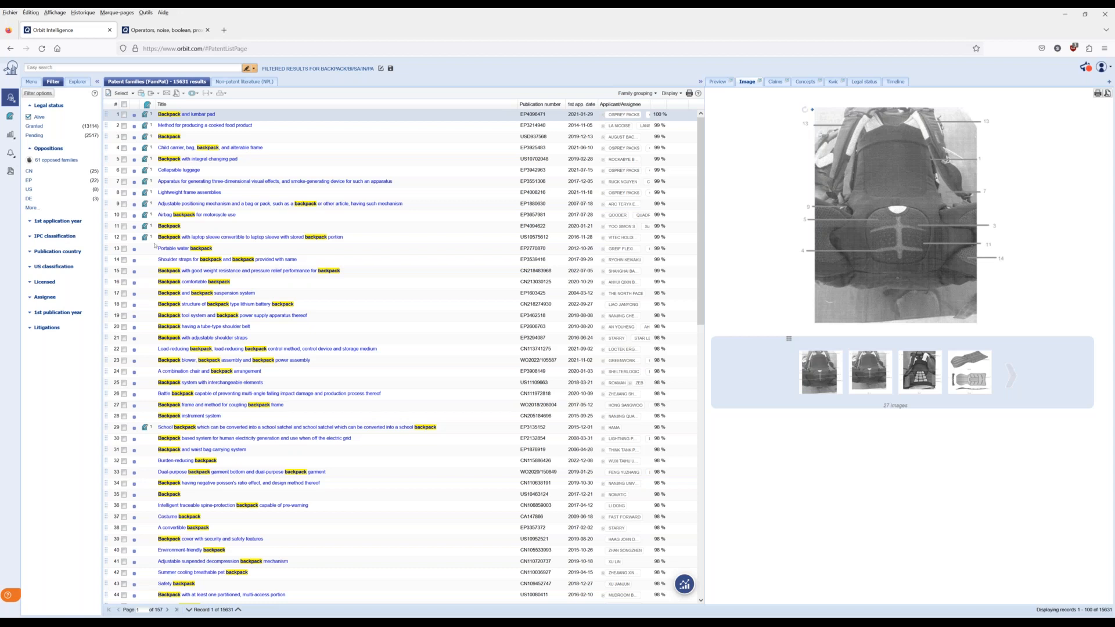
Hide the search-term highlighting in the results list and show it again.
click(253, 69)
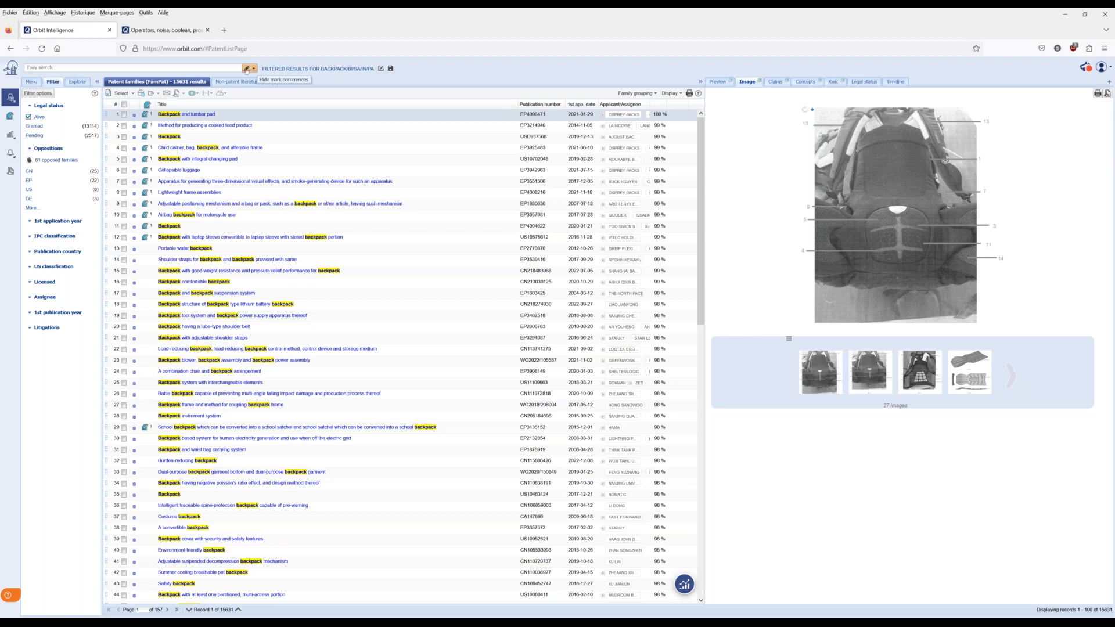
click(246, 69)
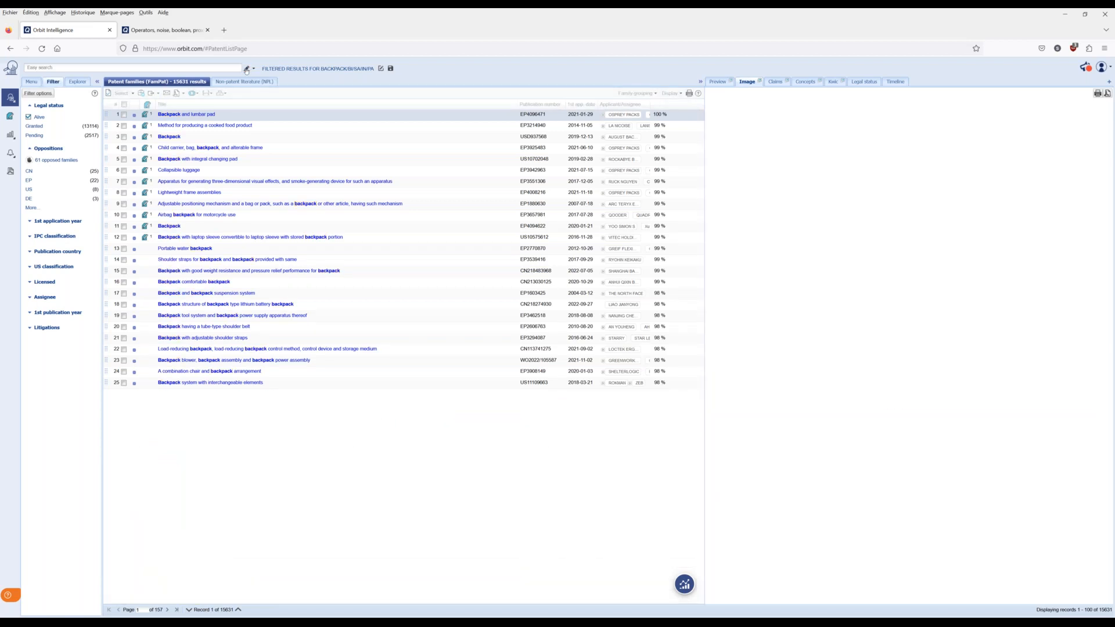
click(247, 69)
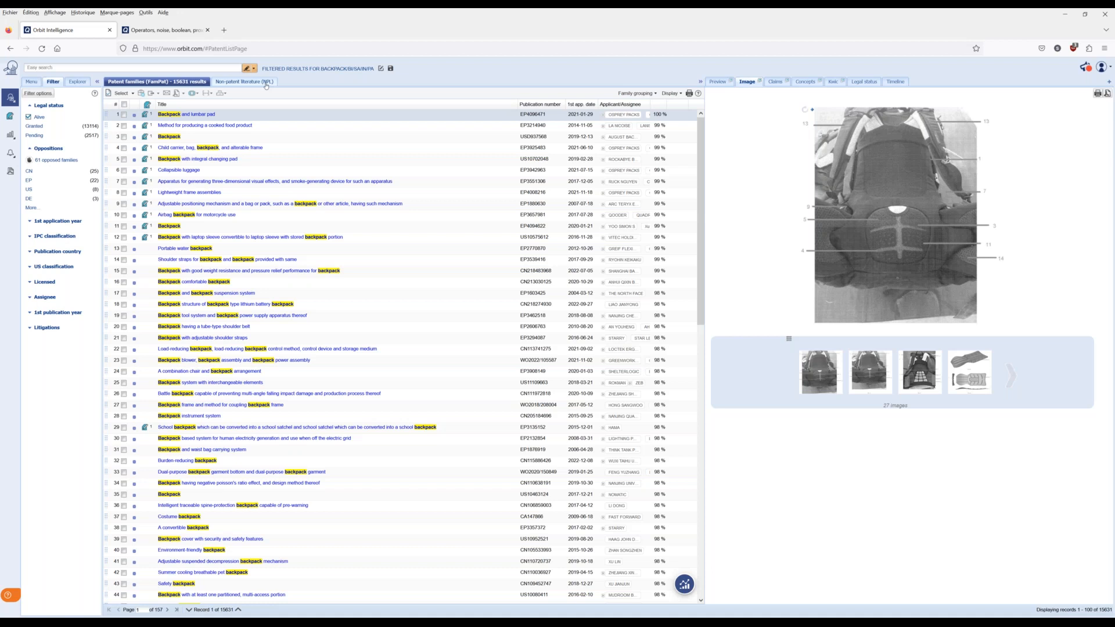
Open the Highlight Wizard, view the saved highlighting profiles, and add a second highlight colour row to the Current profile.
click(254, 70)
click(255, 71)
click(256, 71)
click(255, 70)
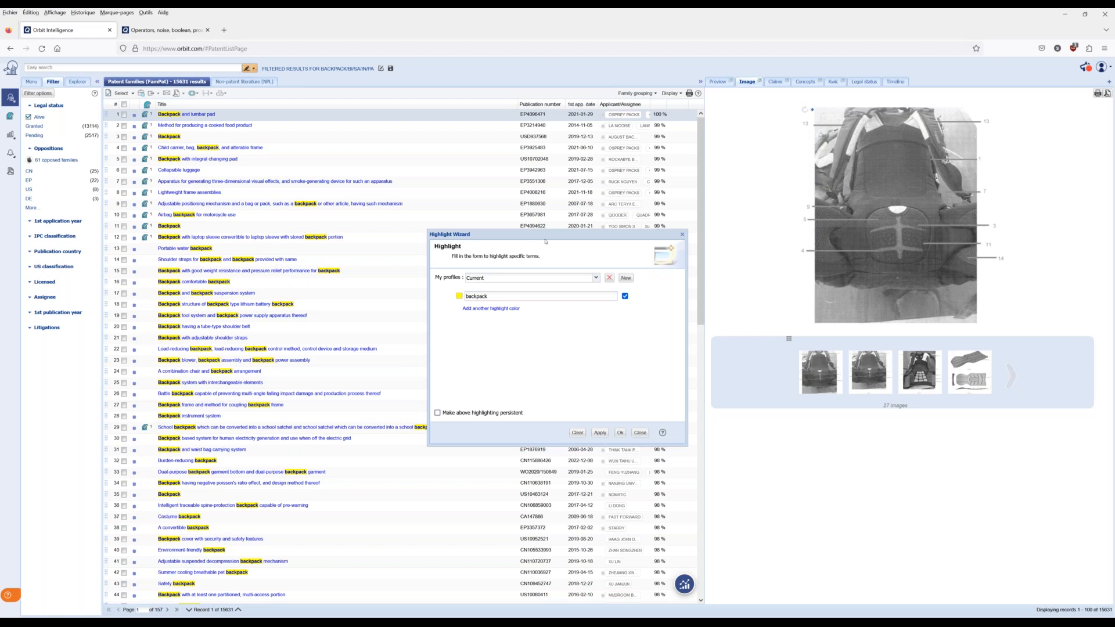
click(597, 278)
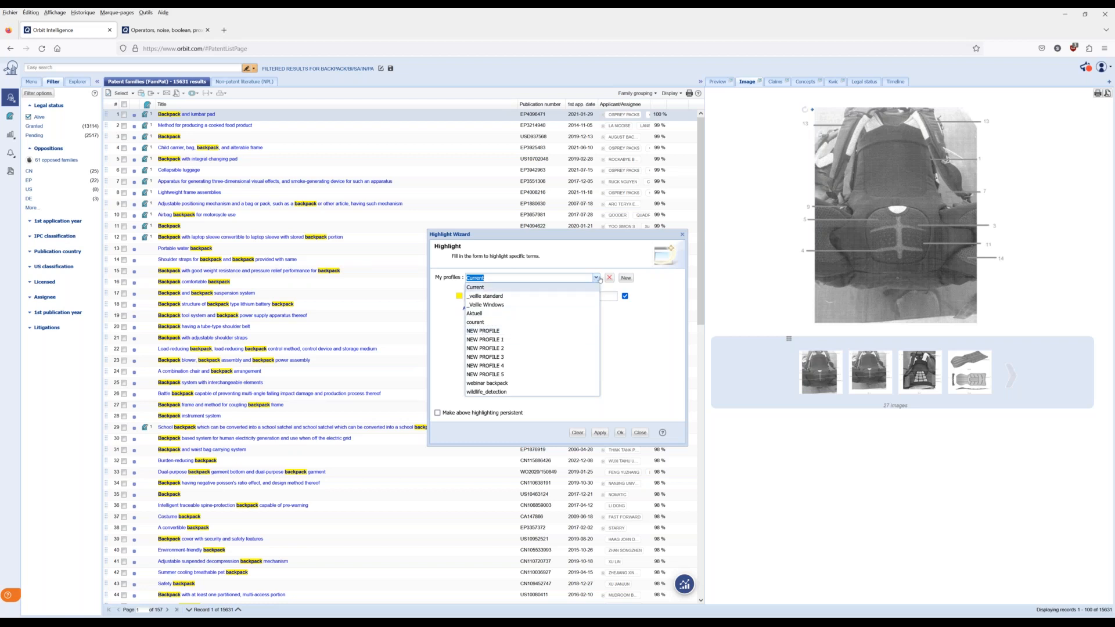
click(647, 283)
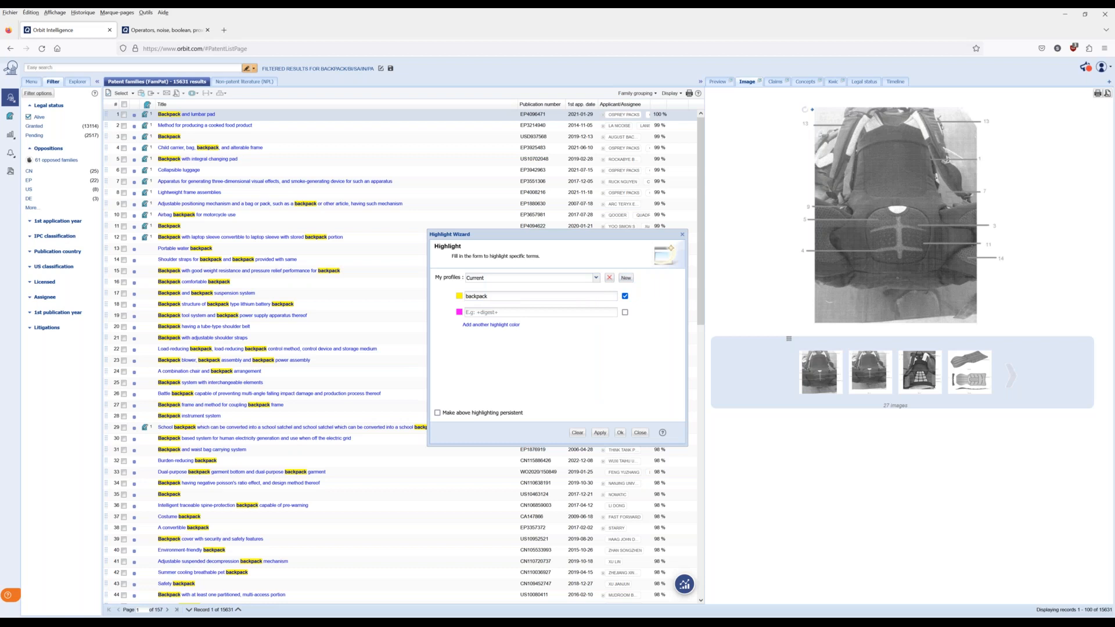
Enter laptop as the second highlight term and apply it to the results list.
click(493, 312)
click(511, 314)
text(laptop)
click(601, 434)
Recolour the laptop highlight dark blue, add compartment as a third term in light blue, and apply the highlighting.
click(488, 326)
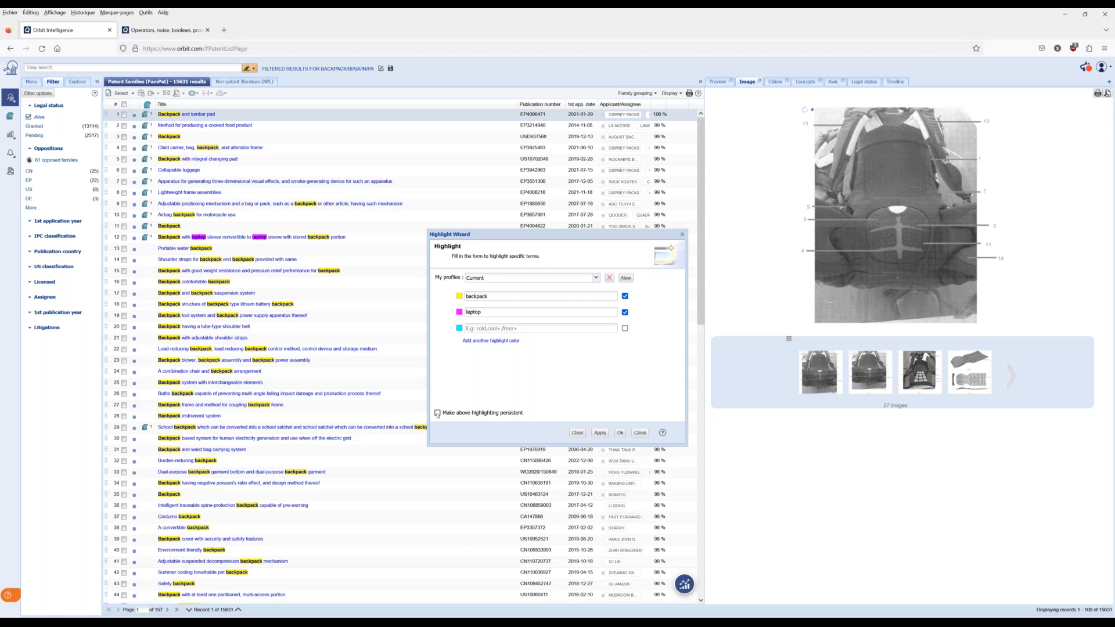
click(460, 313)
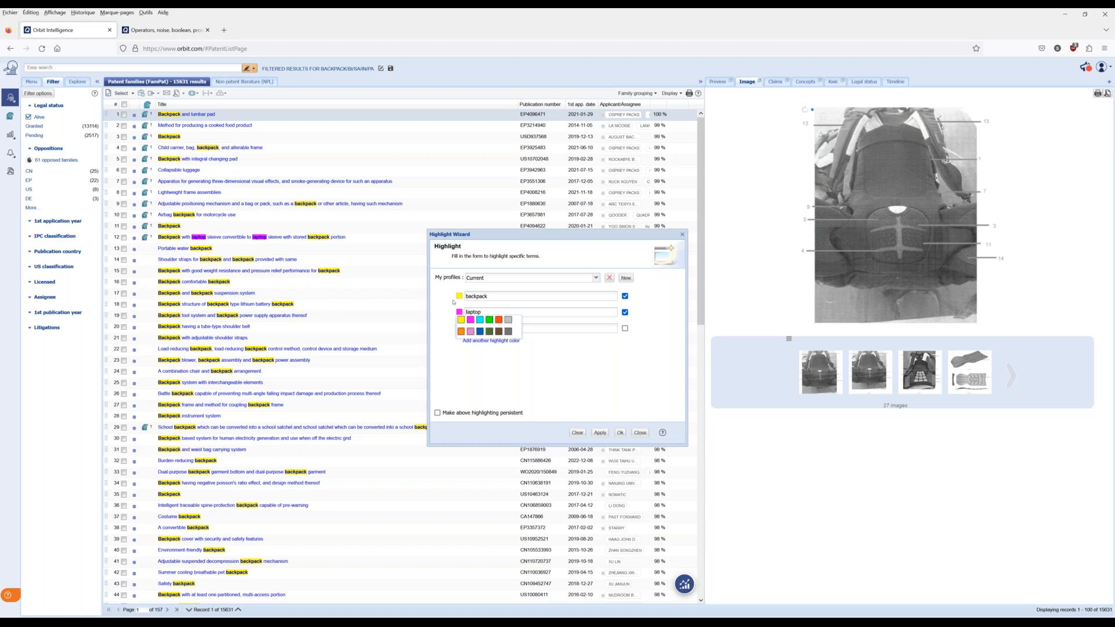
click(480, 332)
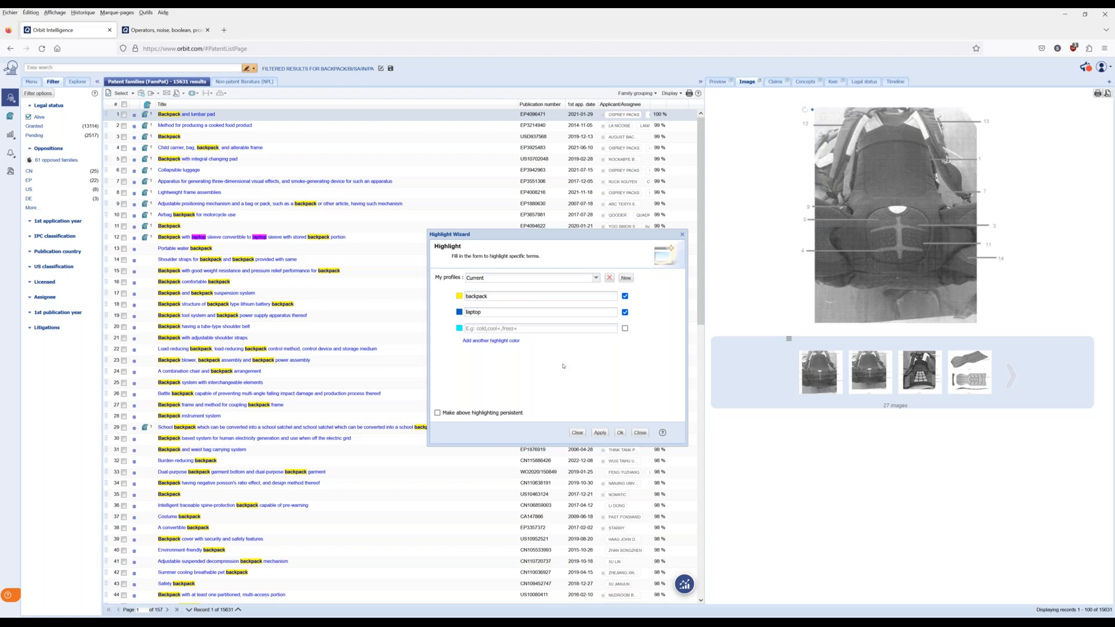
click(500, 329)
text(compartment)
click(602, 434)
click(620, 433)
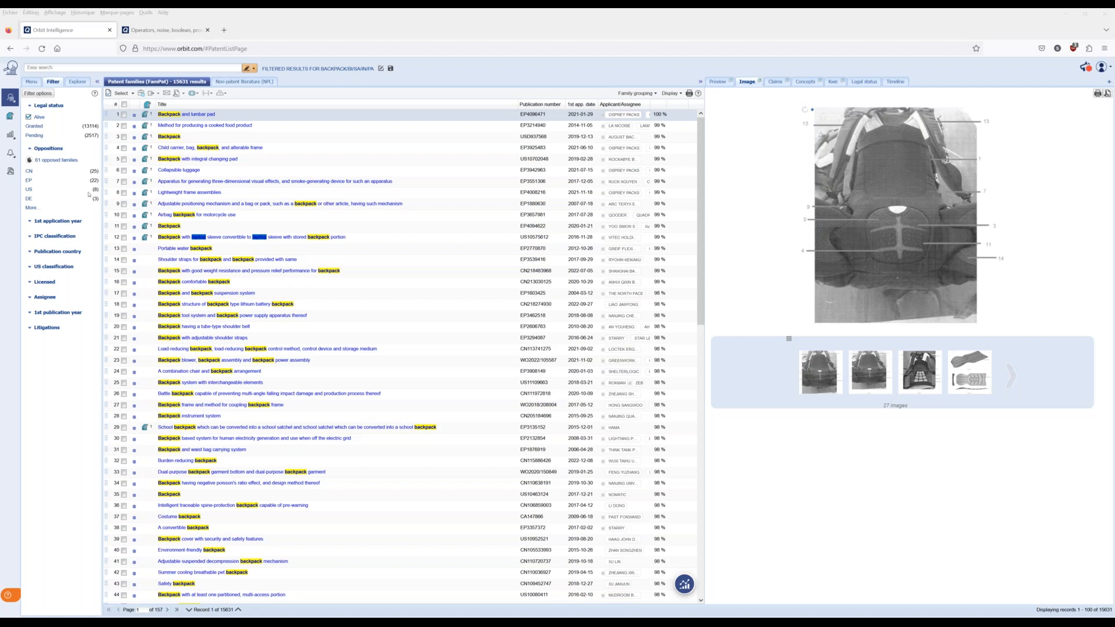
Delete the newest step, the alive-filtered backpack search, from the search history.
click(32, 82)
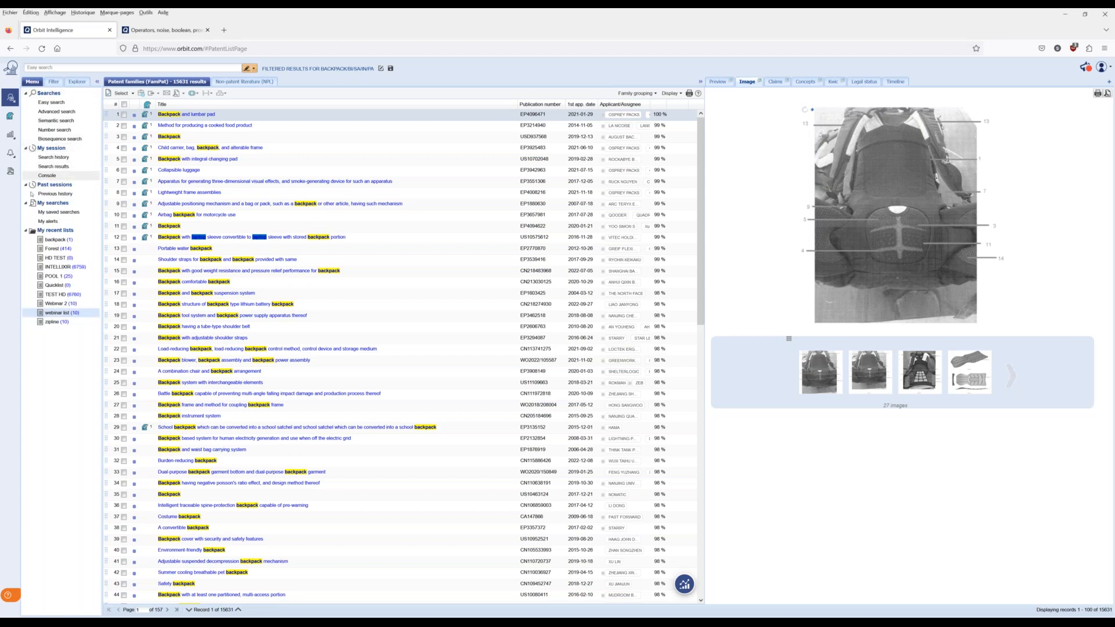
click(53, 157)
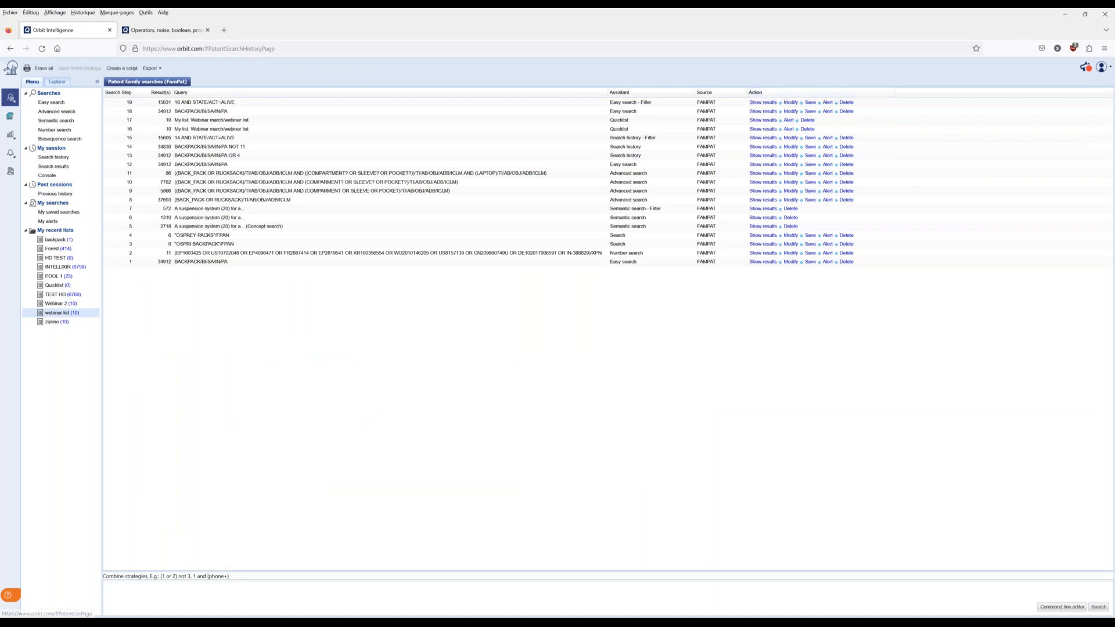
click(847, 102)
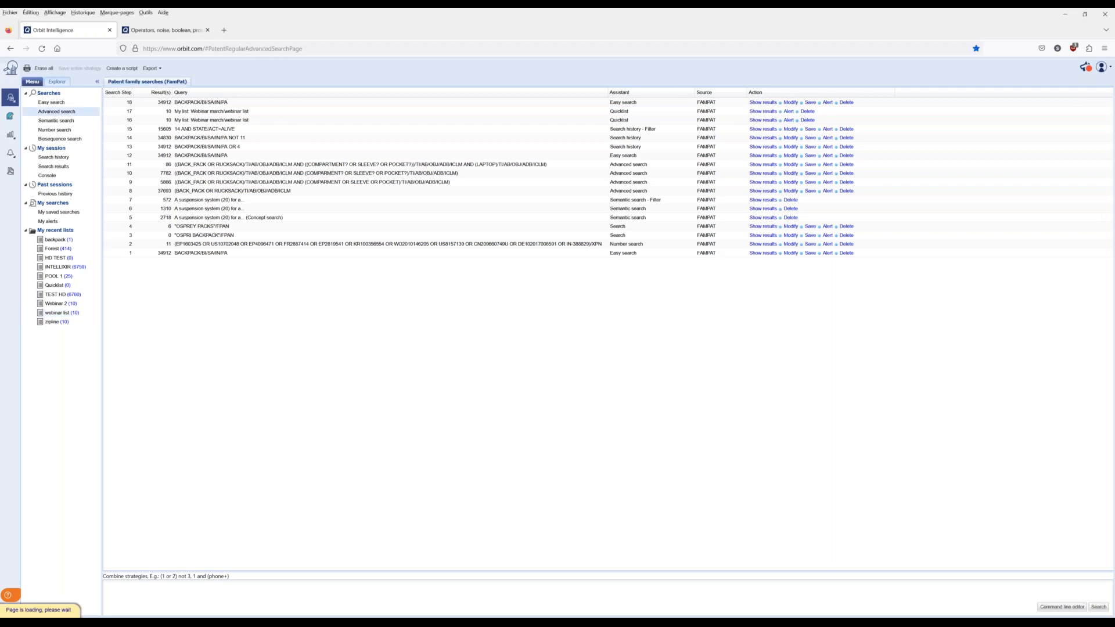
Open the advanced search form and examine the condition choices available for the date field.
click(56, 111)
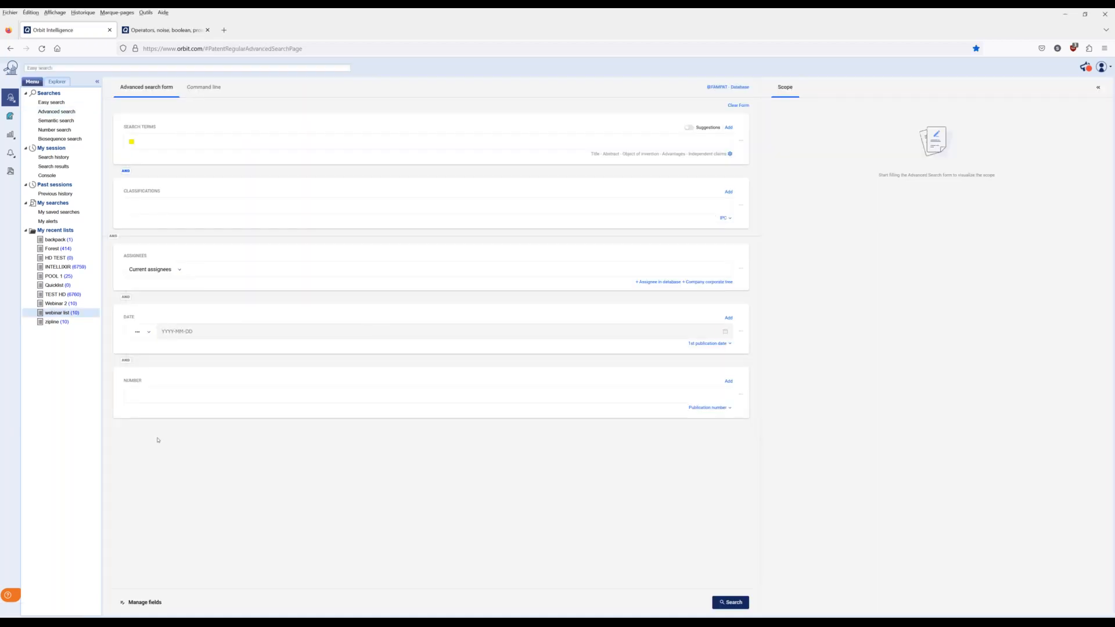
click(149, 334)
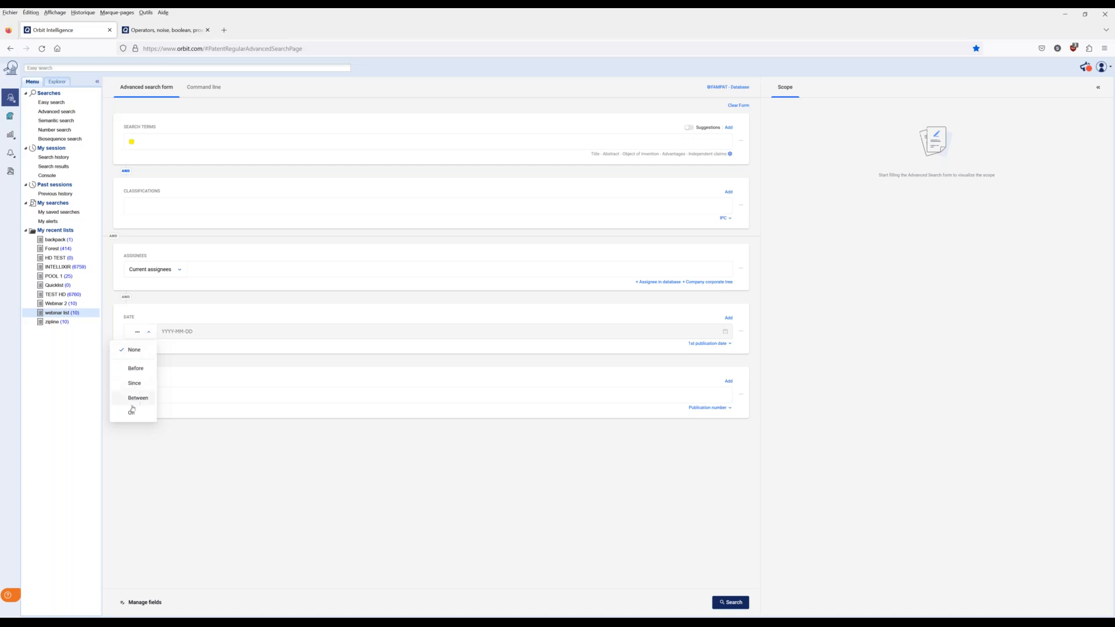
click(189, 460)
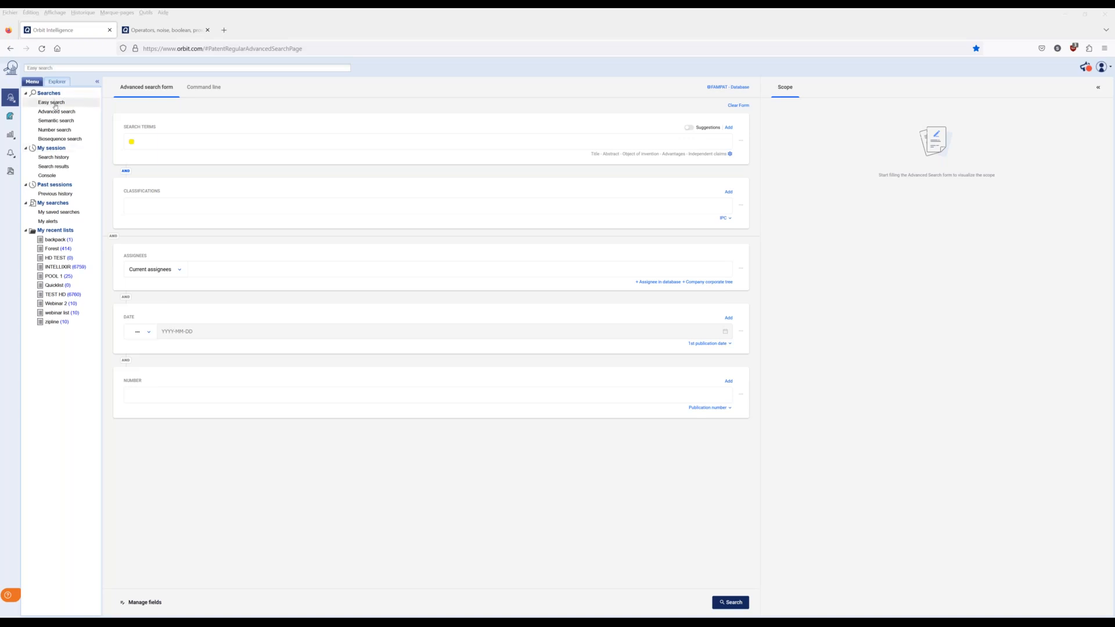
Select the first two records in the latest backpack search's results and open their export options.
click(53, 157)
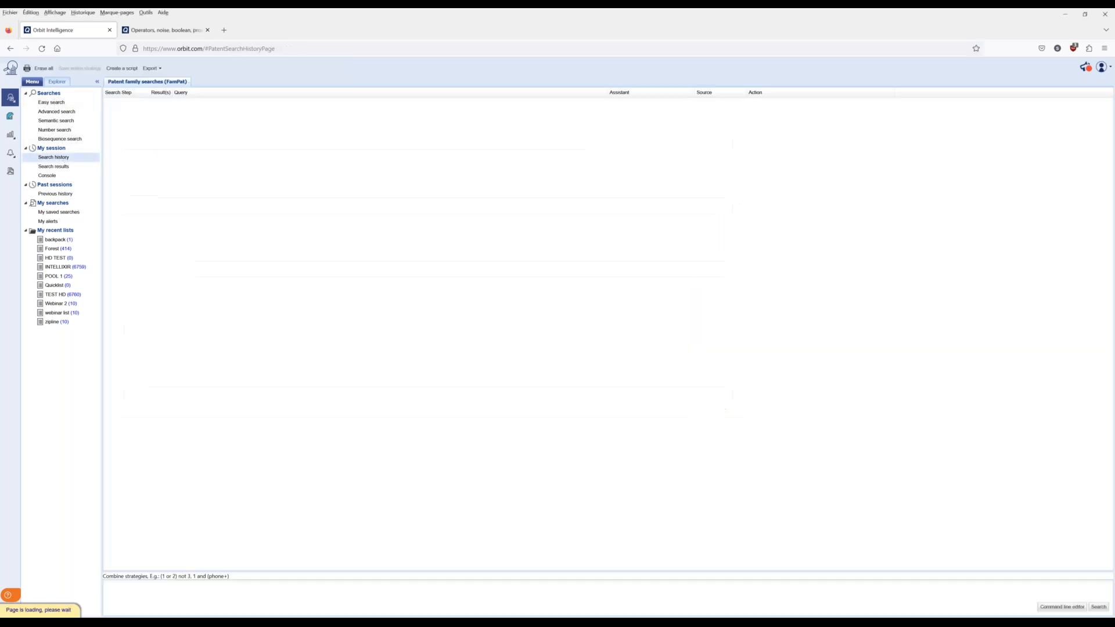
click(761, 103)
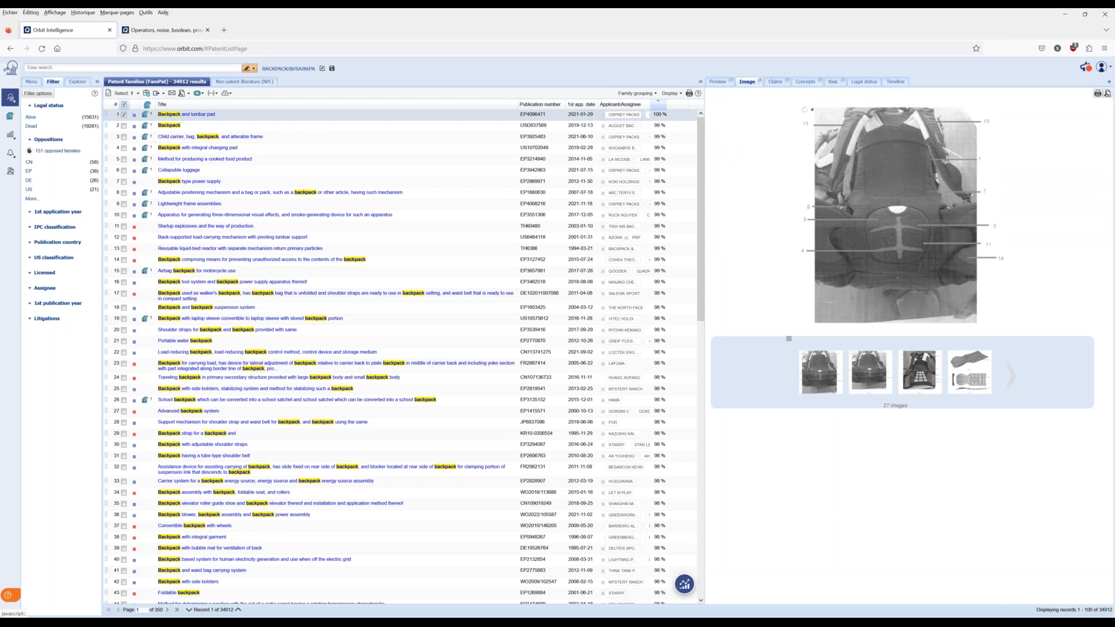
click(123, 114)
click(124, 126)
click(163, 93)
click(172, 105)
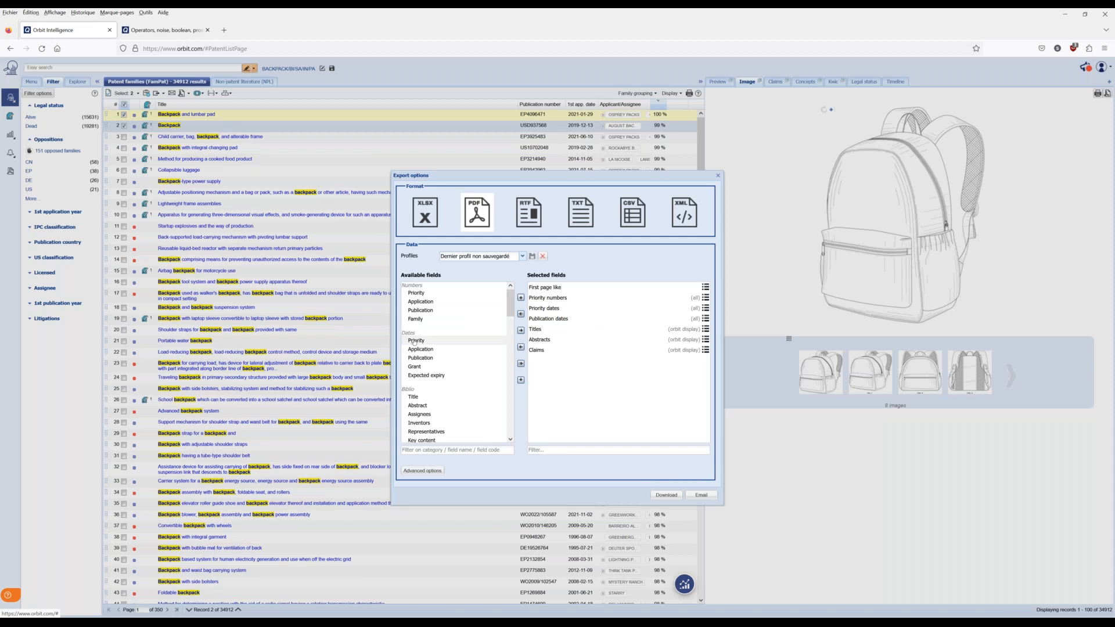
Examine the export sub-options for priority dates and priority numbers plus the advanced options, and close the export without downloading.
click(706, 308)
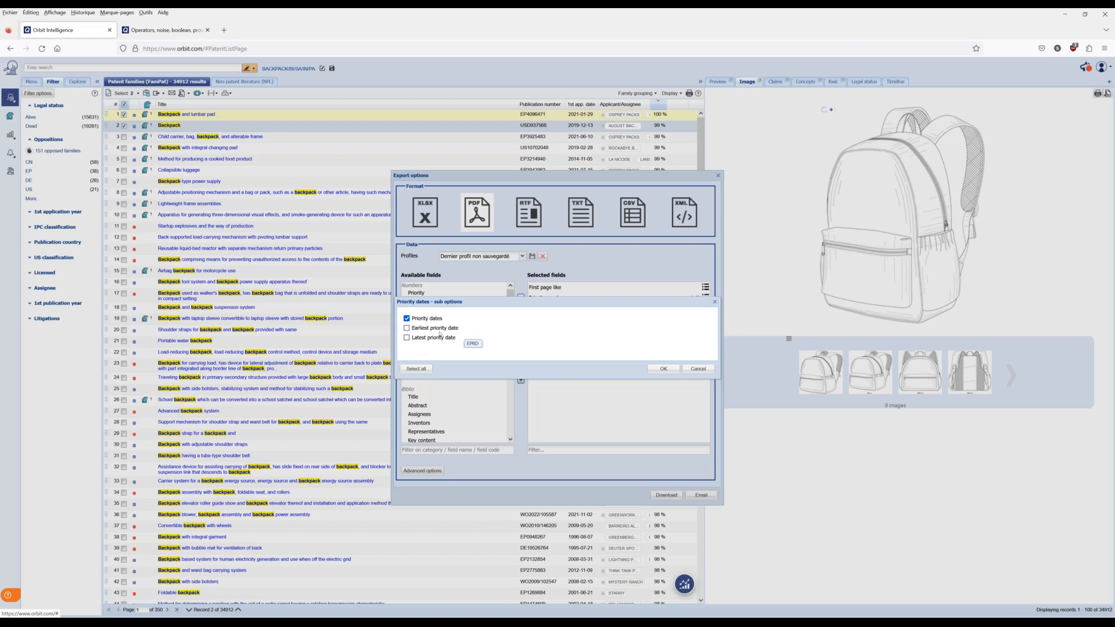
click(406, 328)
click(715, 303)
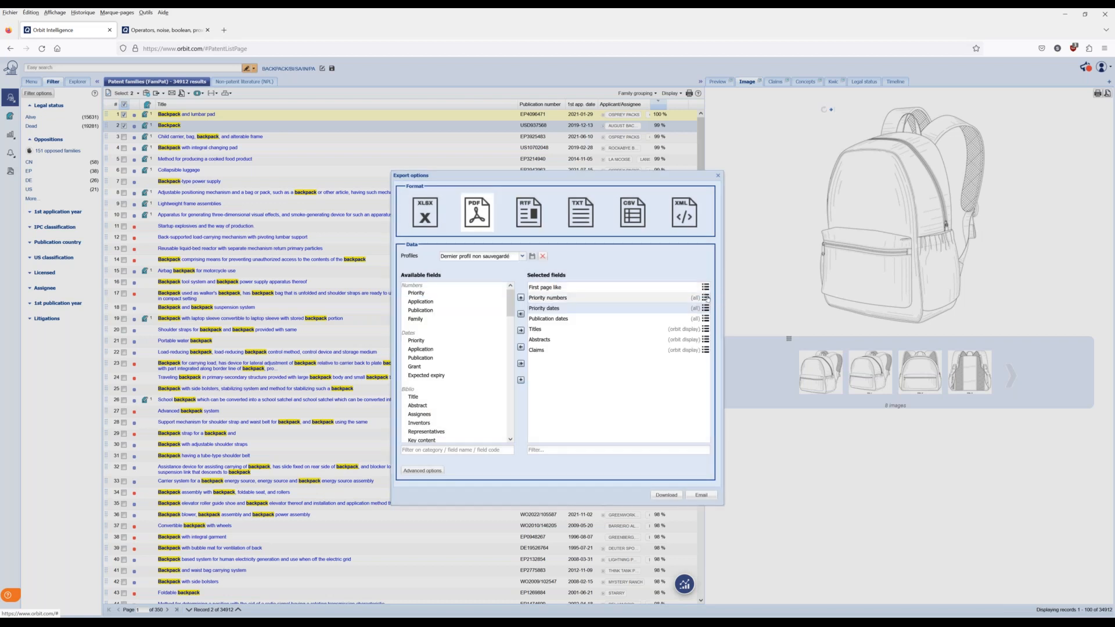
click(706, 297)
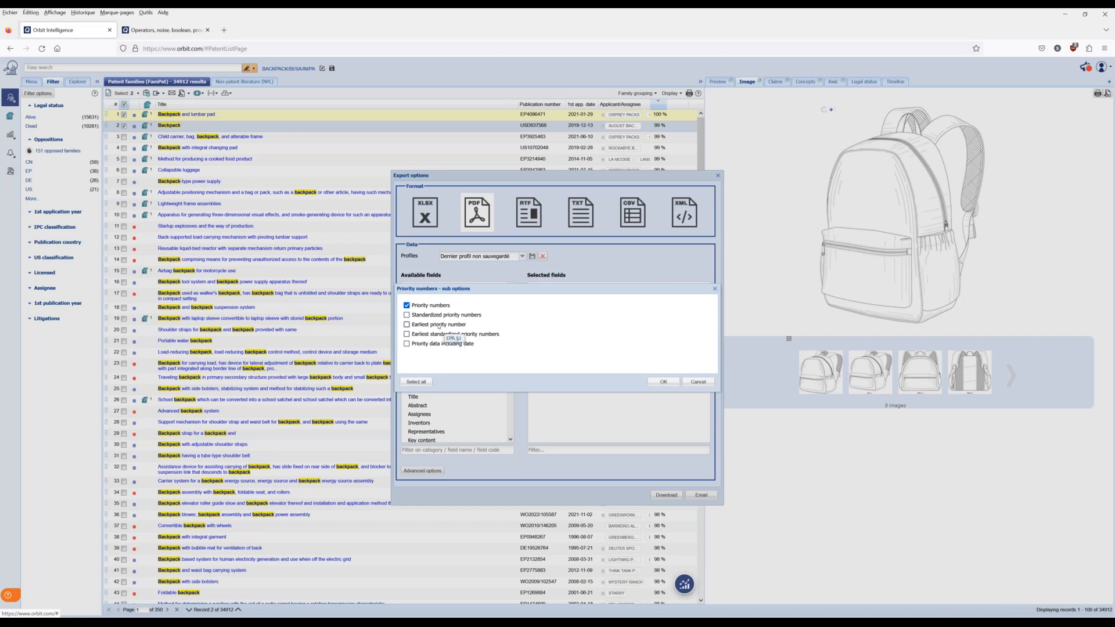
click(716, 289)
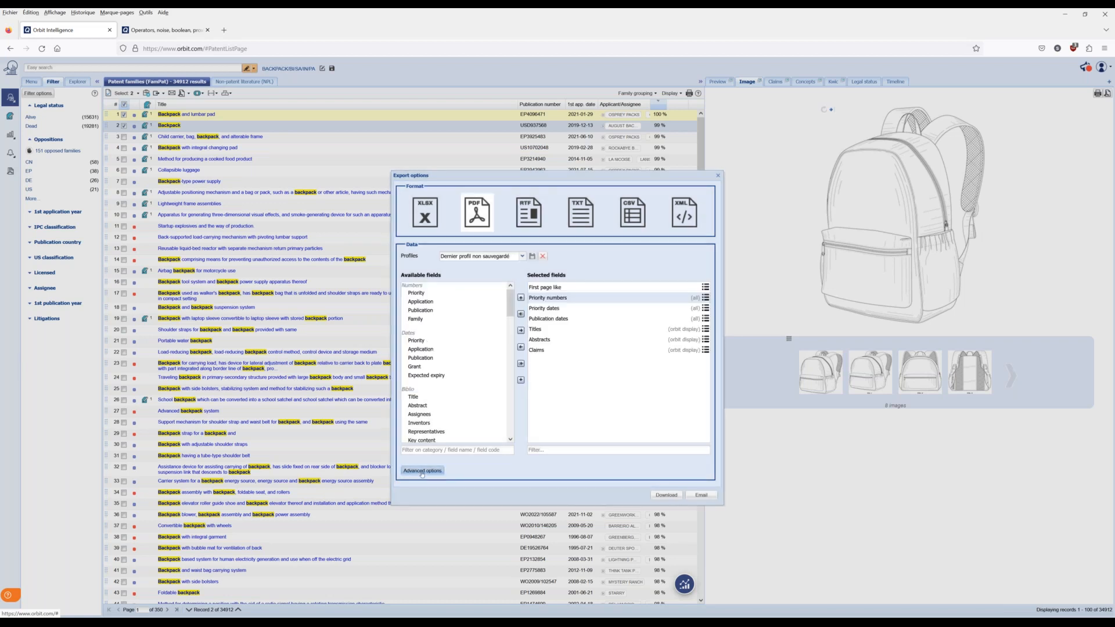
click(422, 471)
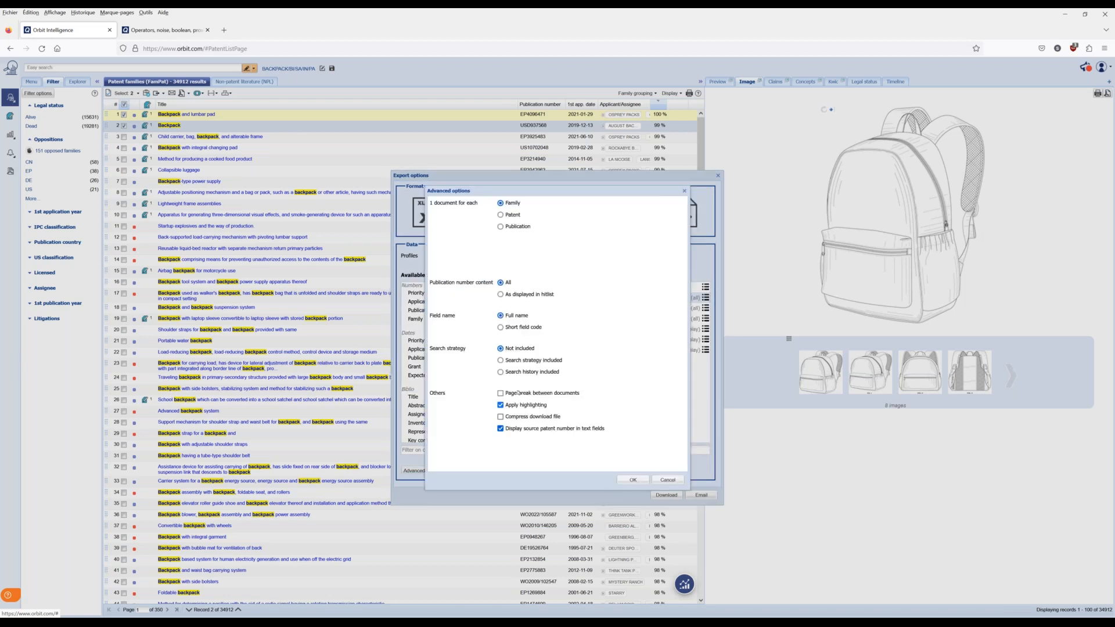
click(684, 192)
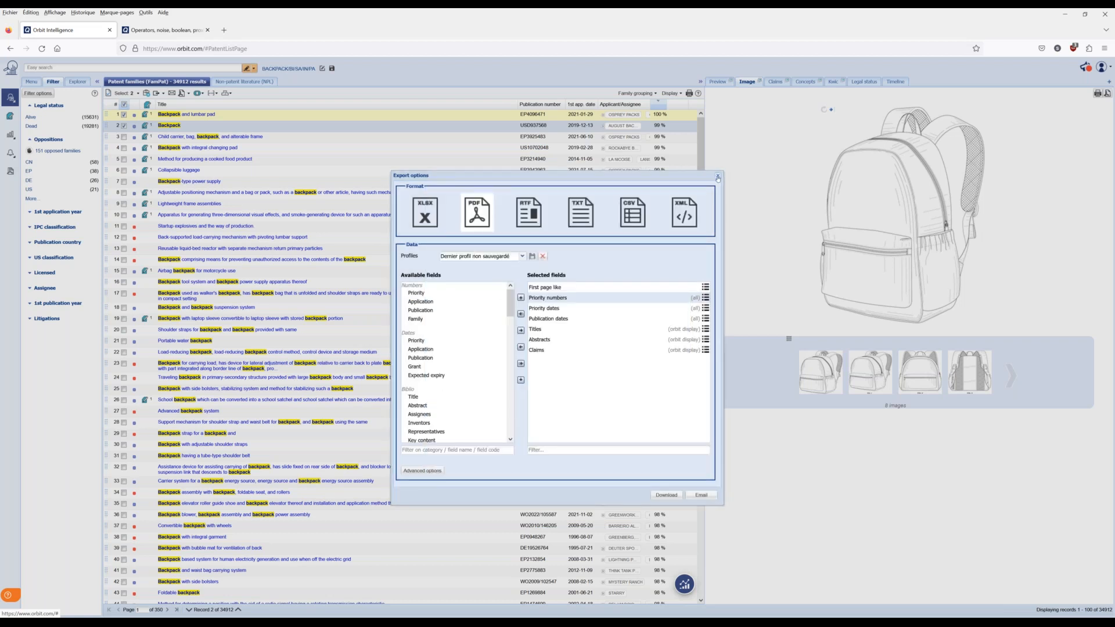
click(718, 176)
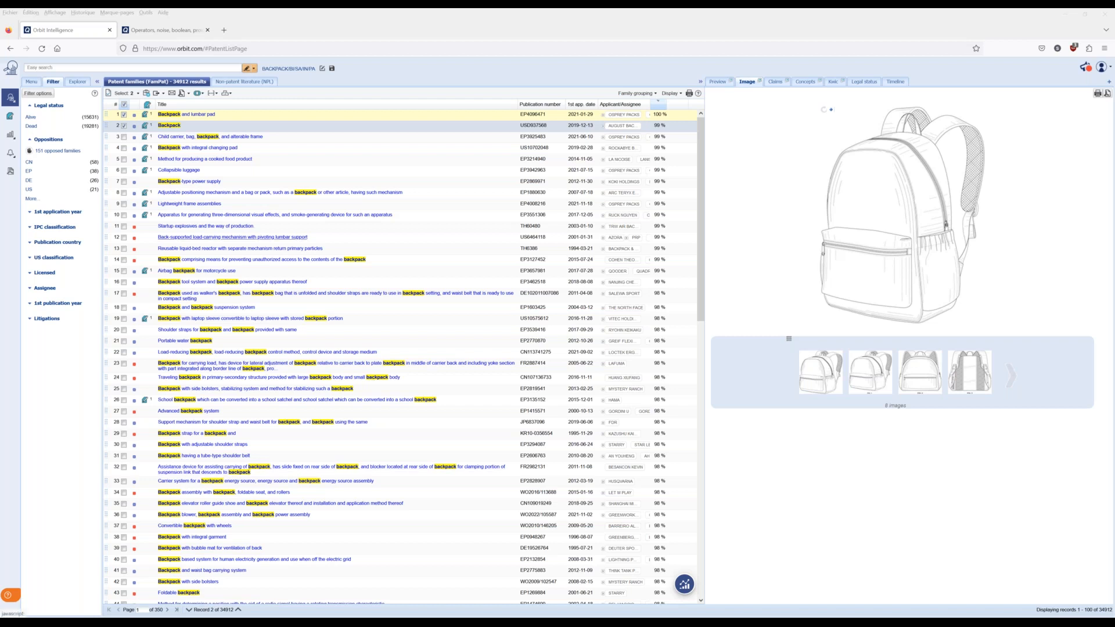
Start an alert from search step 11 to review its settings form, and leave it unsaved for the list of existing alerts.
click(31, 82)
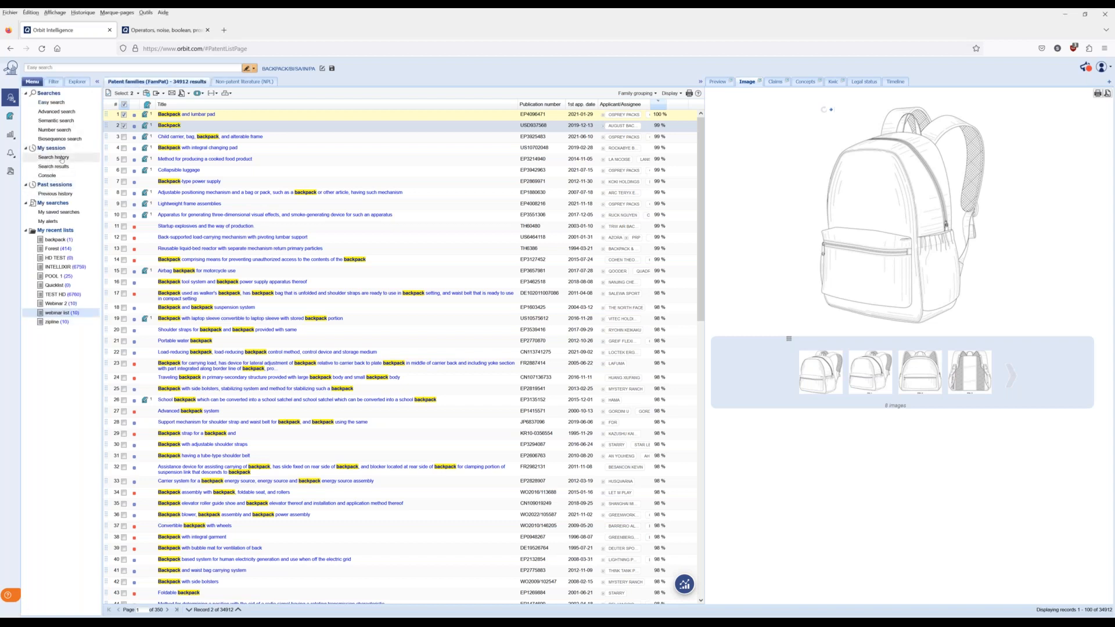
click(53, 157)
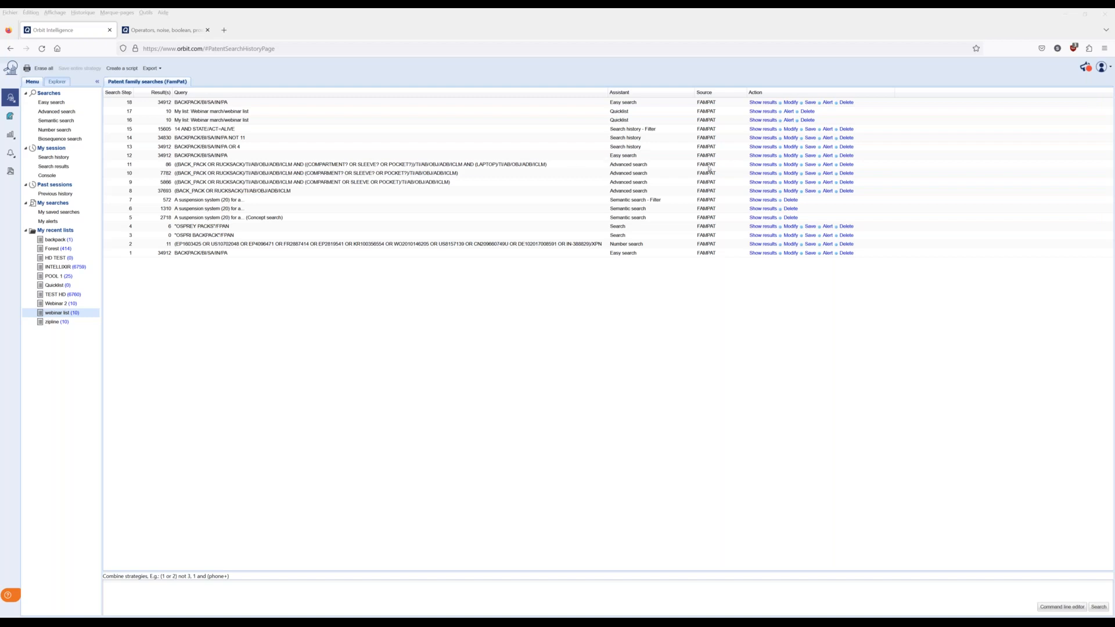
click(827, 164)
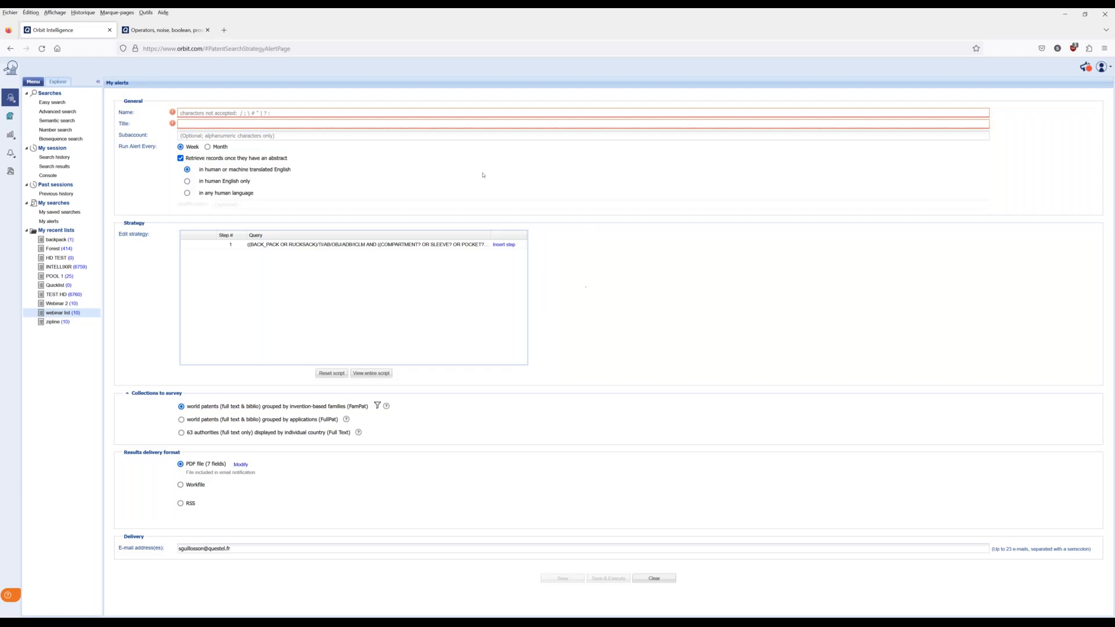
click(183, 112)
click(192, 123)
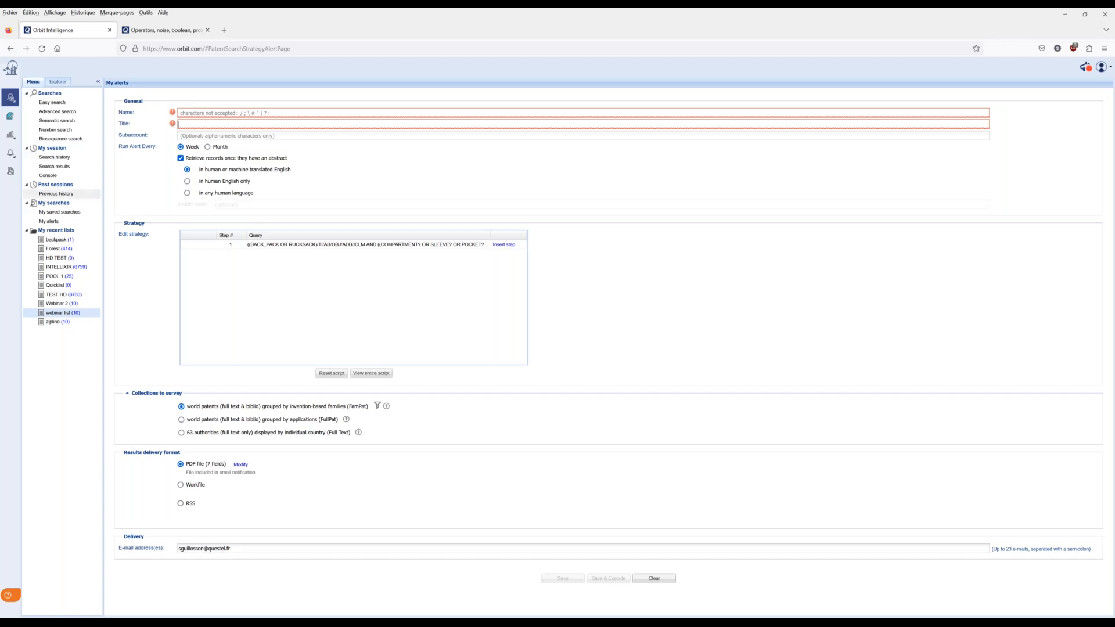
click(49, 221)
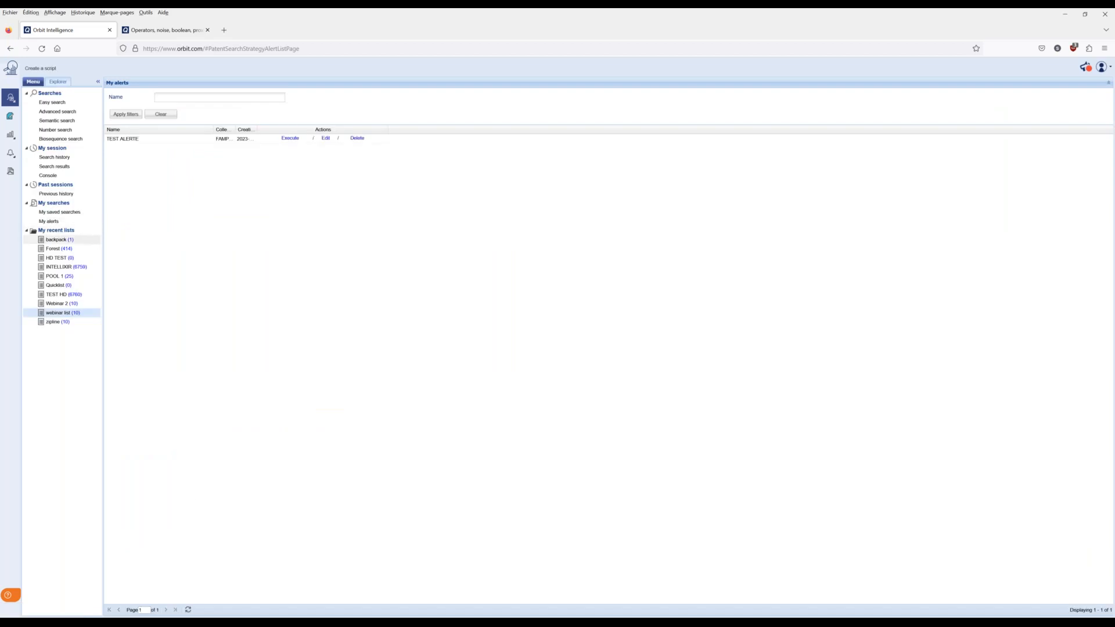
View the contents of the backpack list, return to the saved alerts and open TEST ALERTE for editing to review its settings.
click(56, 239)
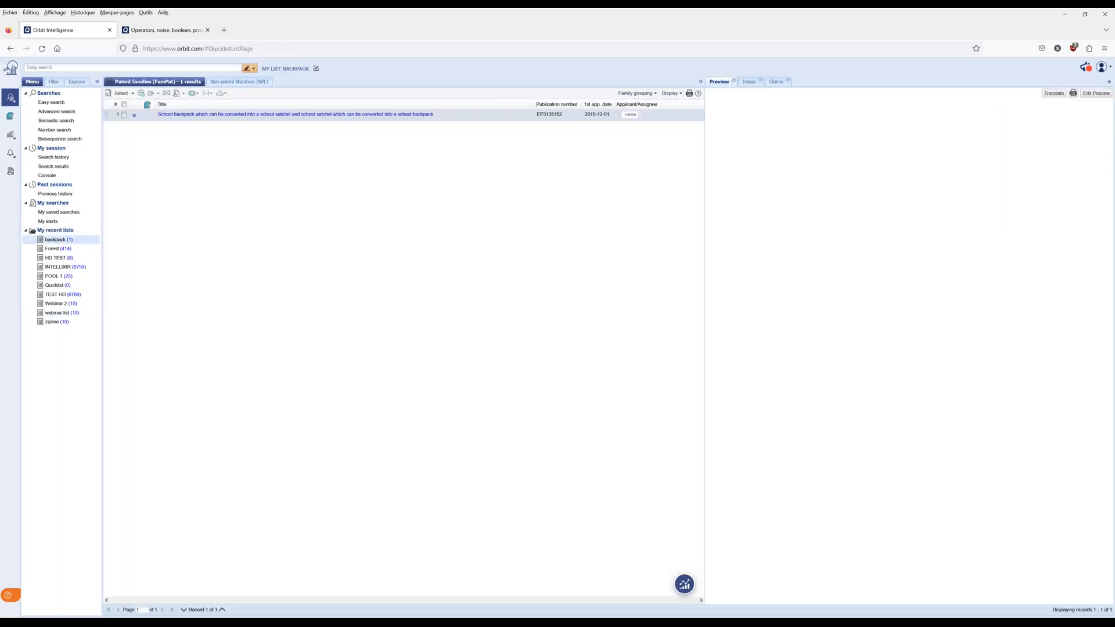
click(11, 48)
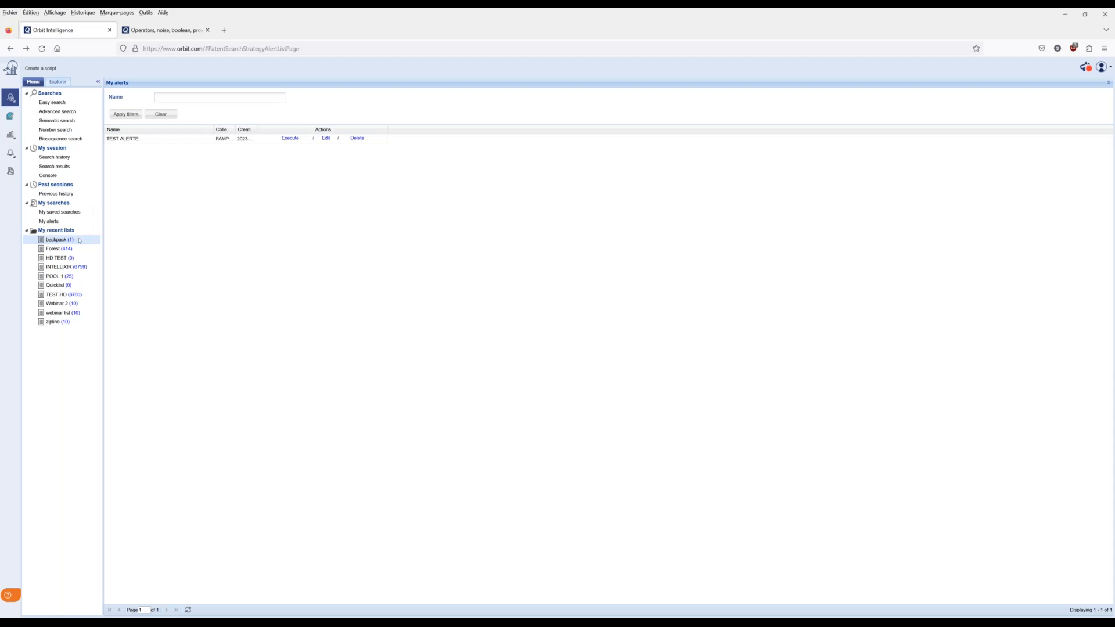
click(326, 138)
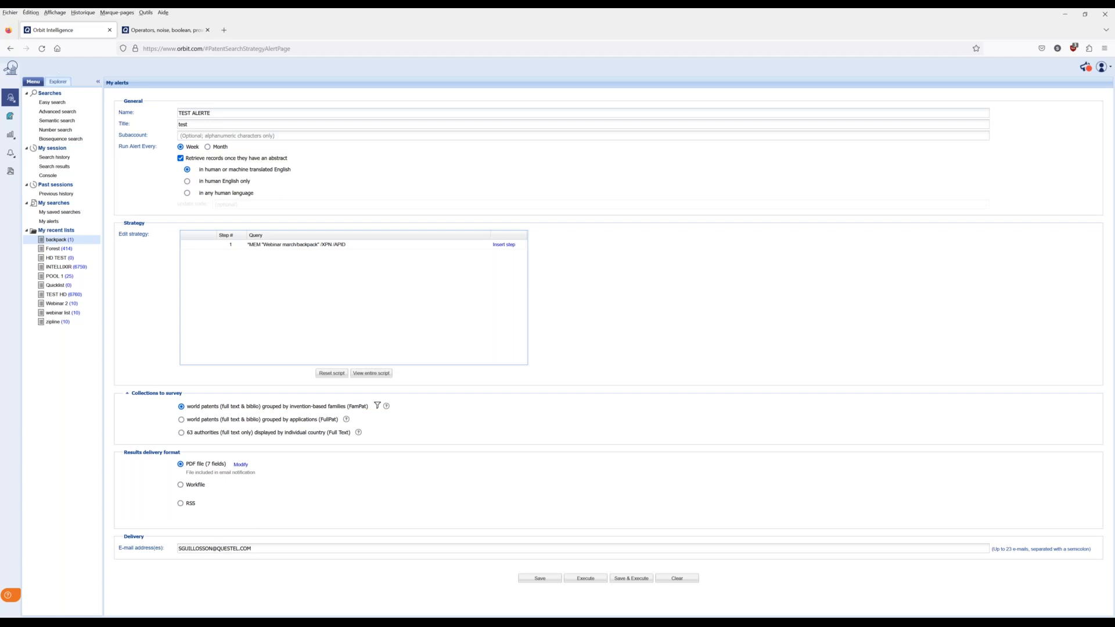
Leave the alert form for the easy search page, expand the collapsed side menu and open the advanced search form.
click(52, 102)
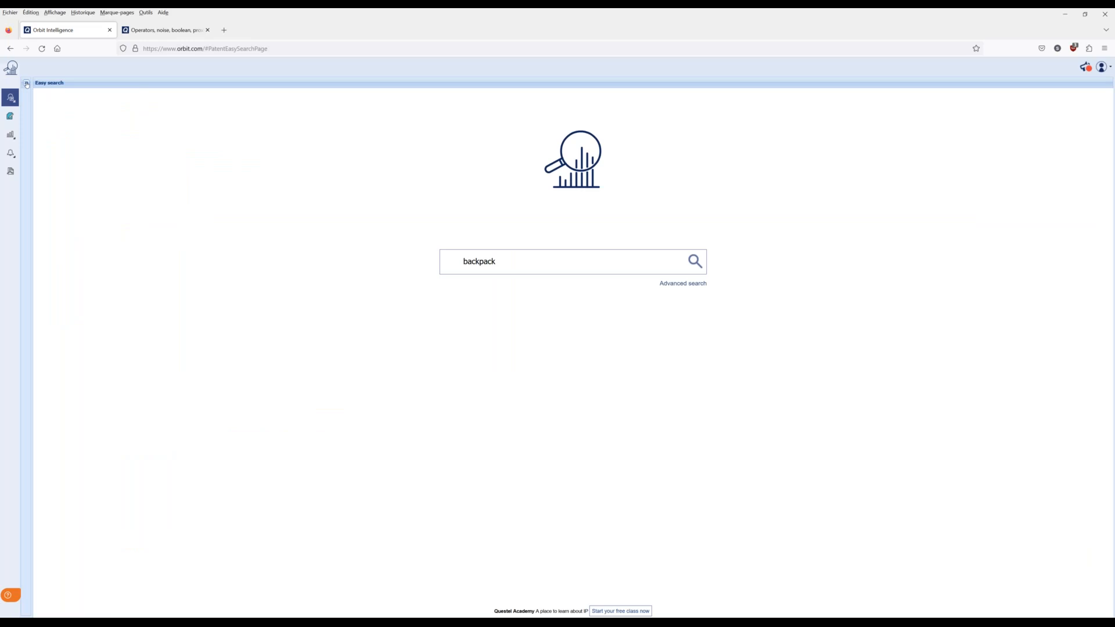
click(27, 83)
click(47, 111)
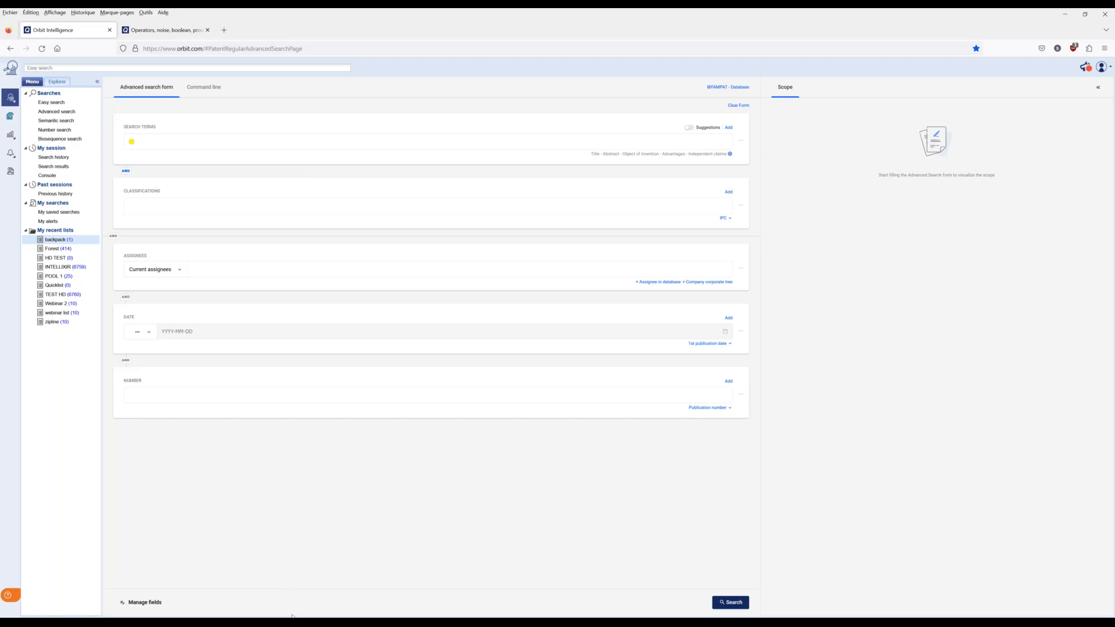
mouse_move(249, 622)
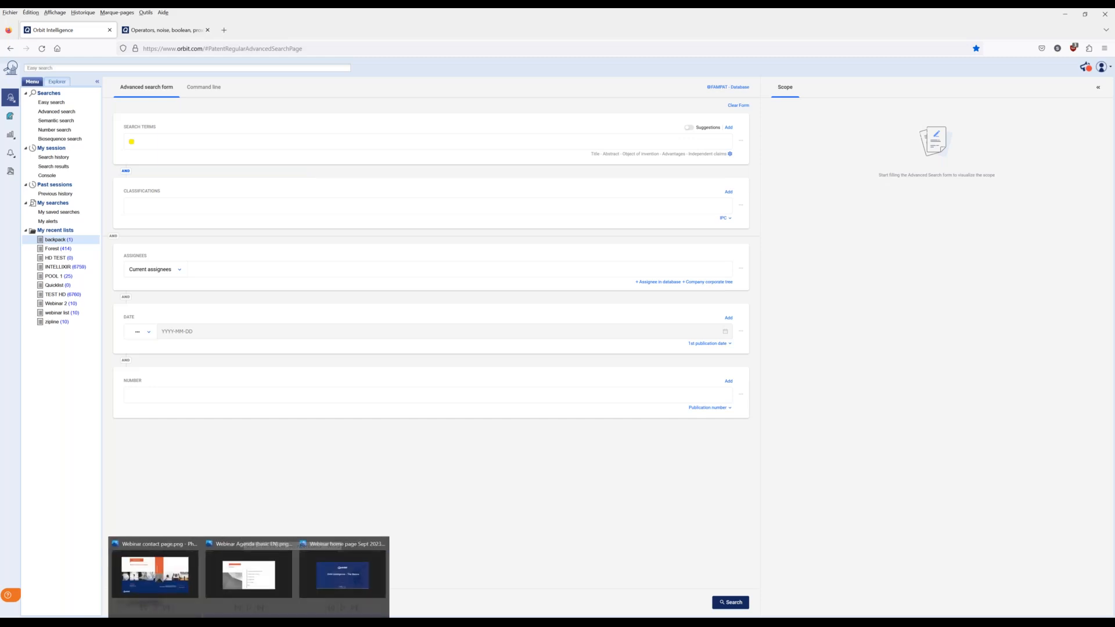